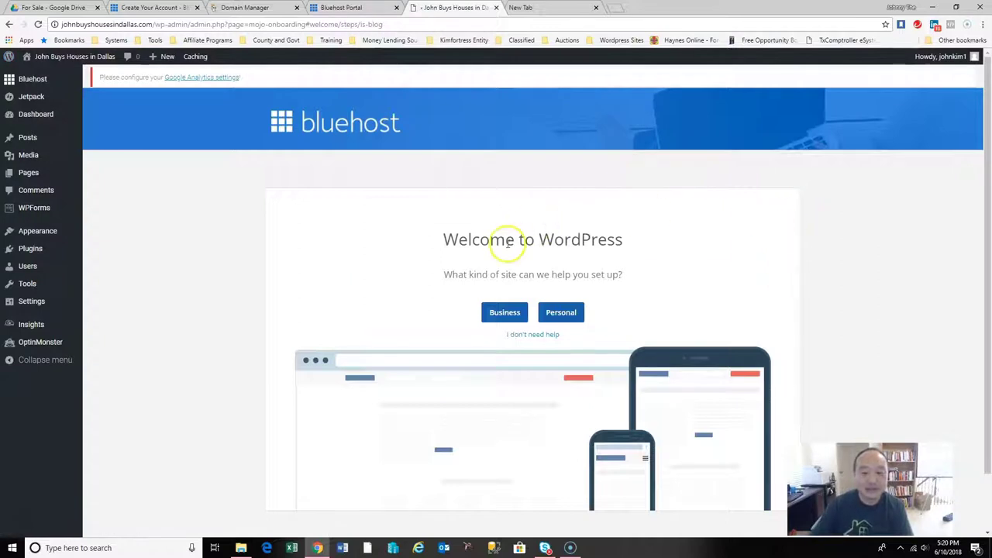
Skip the guided setup, launch the site publicly, view it, and return to the Bluehost install summary.
{"action": "left_click", "coordinate": [535, 336]}
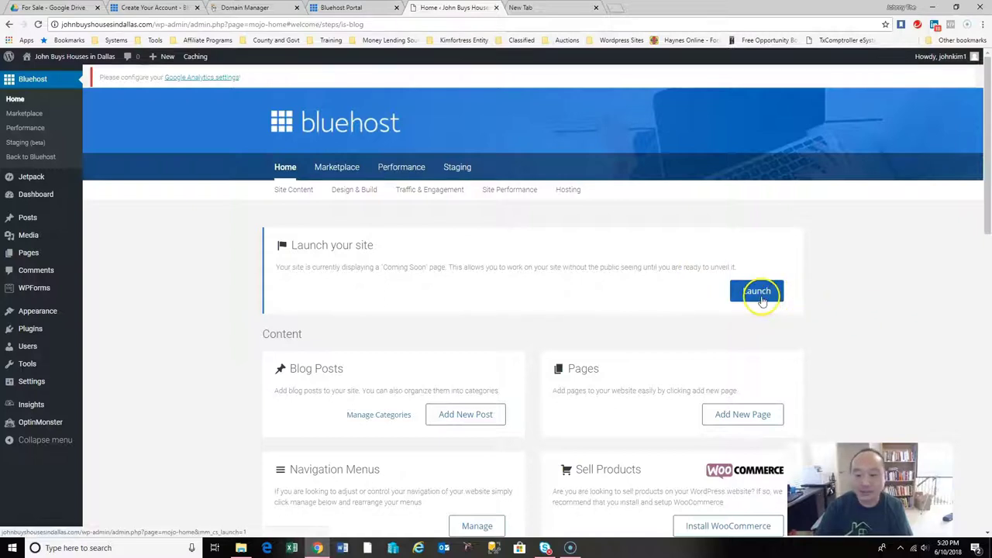
{"action": "left_click", "coordinate": [760, 297]}
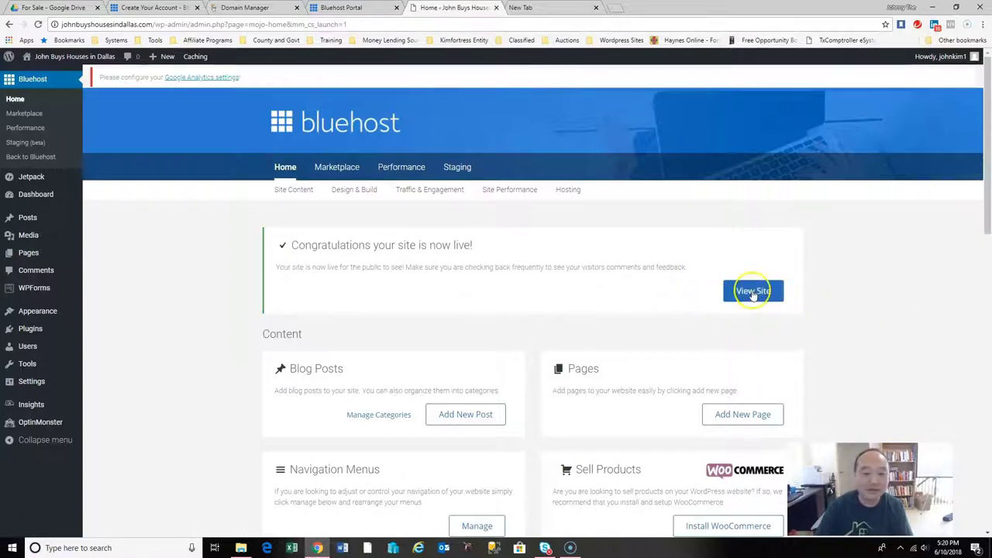
{"action": "left_click", "coordinate": [752, 294]}
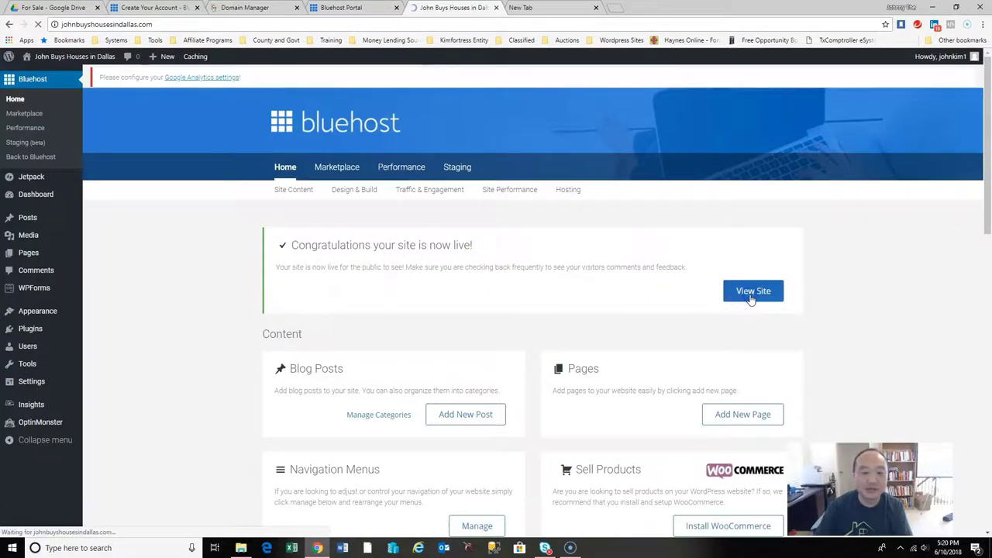
{"action": "left_click_drag", "start_coordinate": [988, 155], "coordinate": [987, 70]}
{"action": "left_click", "coordinate": [370, 7]}
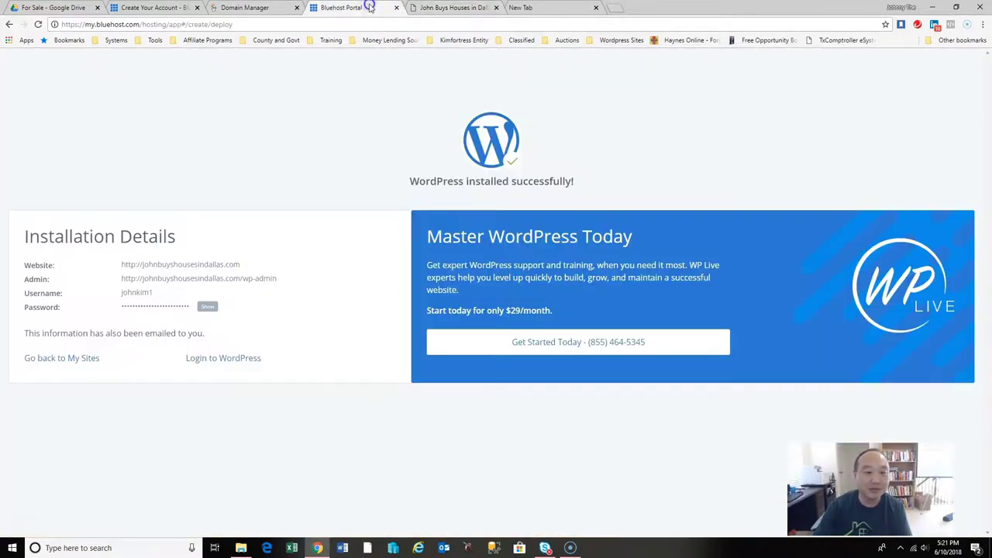
Open the site's admin Dashboard from the admin bar and dismiss the WPForms Constant Contact notice.
{"action": "left_click", "coordinate": [449, 7]}
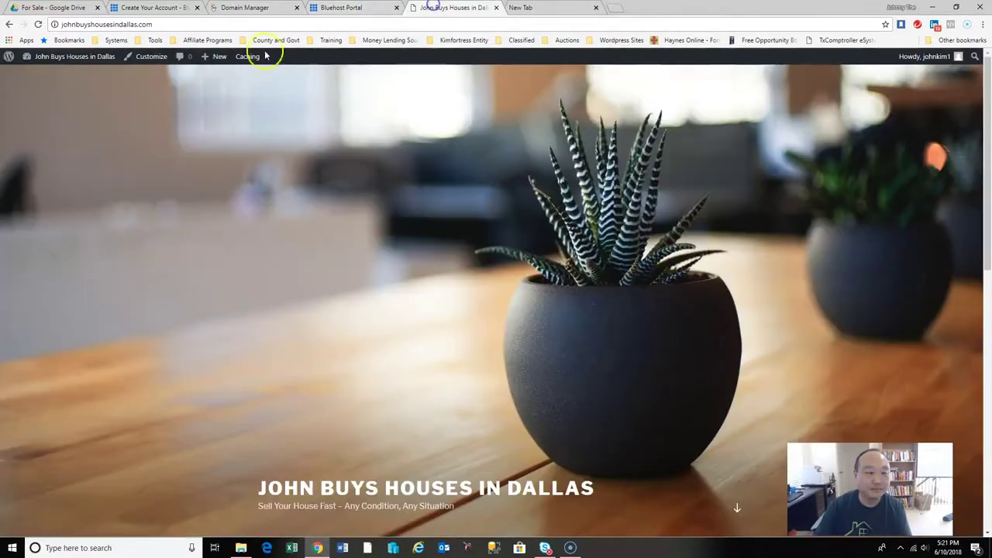
{"action": "mouse_move", "coordinate": [68, 59]}
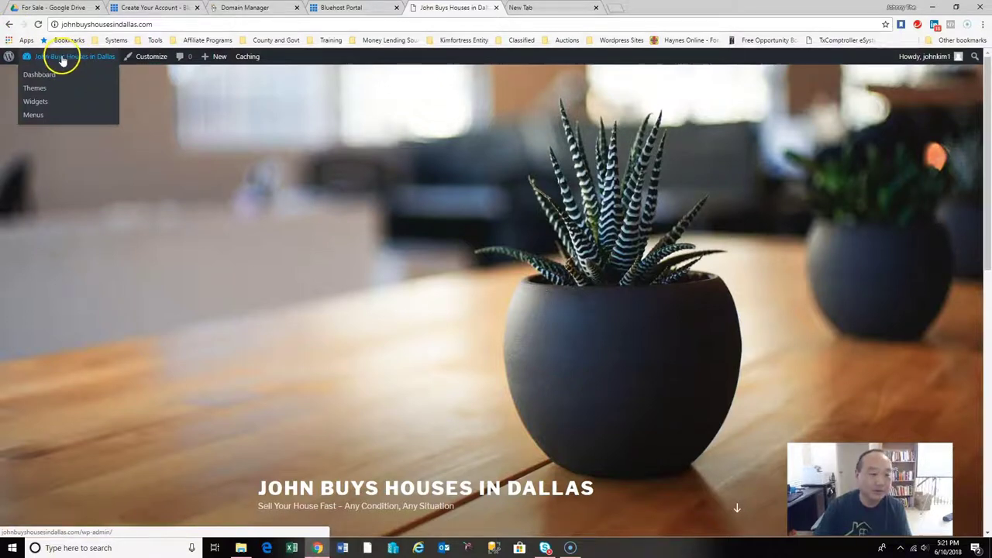
{"action": "left_click", "coordinate": [50, 76]}
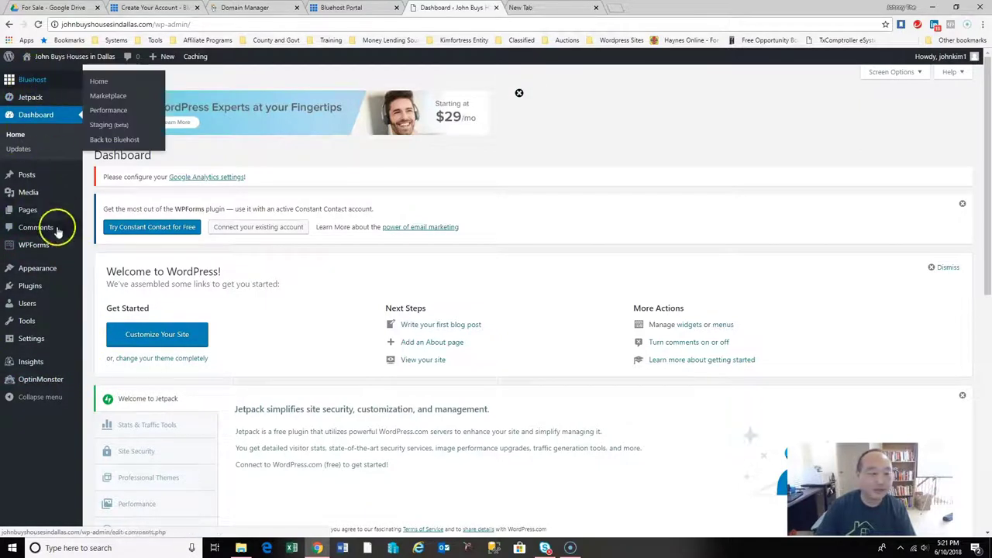
{"action": "mouse_move", "coordinate": [31, 183]}
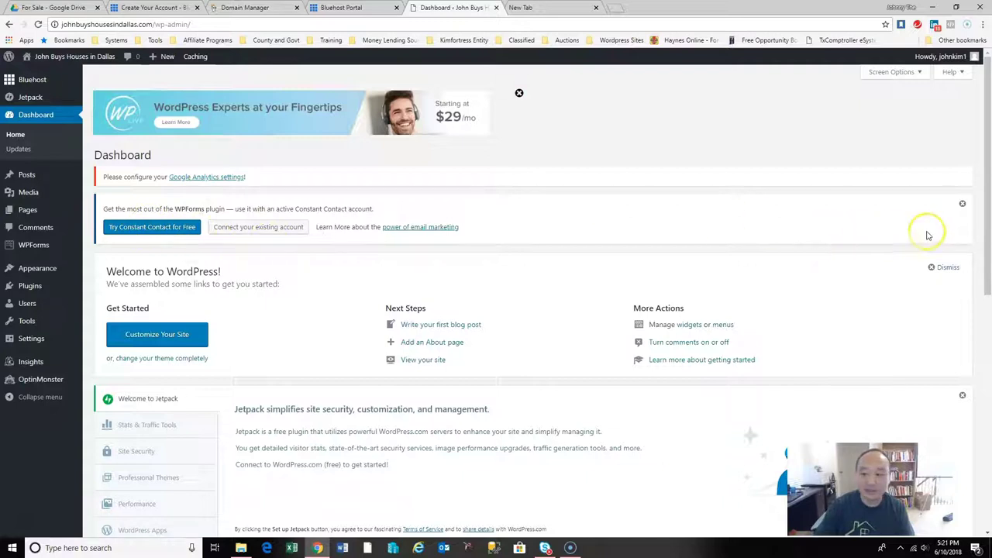
{"action": "left_click", "coordinate": [963, 206]}
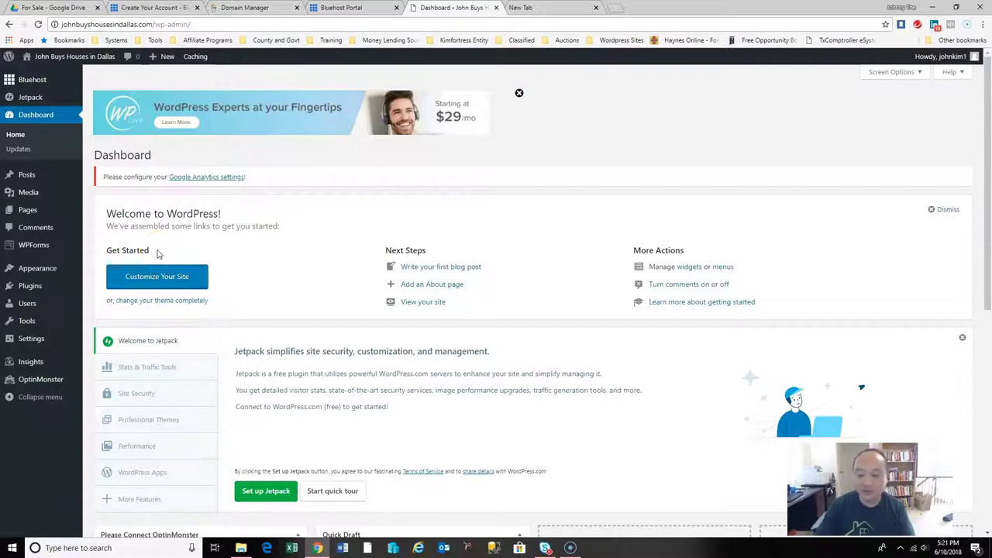
Open the Customizer's theme chooser and browse the 3221 WordPress.org themes.
{"action": "left_click", "coordinate": [155, 280]}
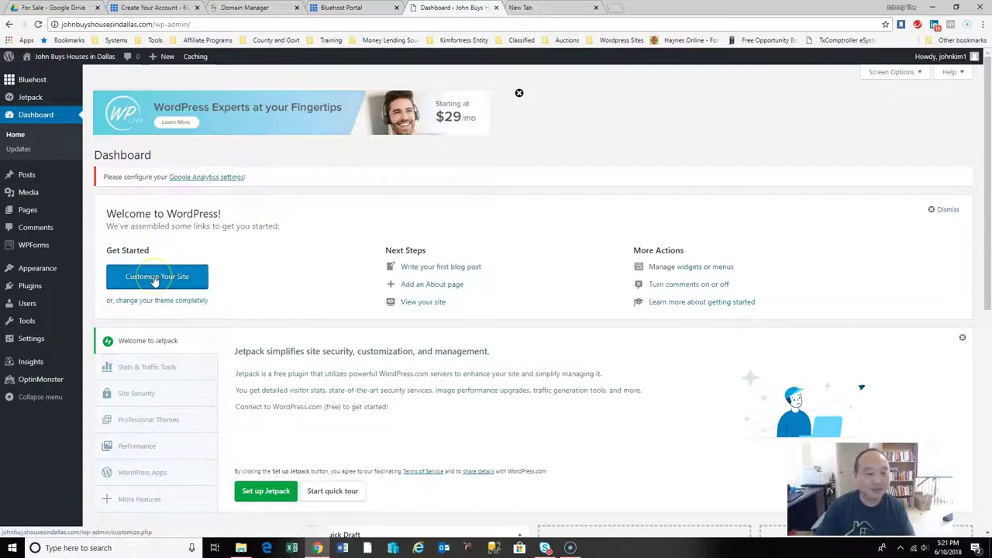
{"action": "left_click", "coordinate": [174, 305]}
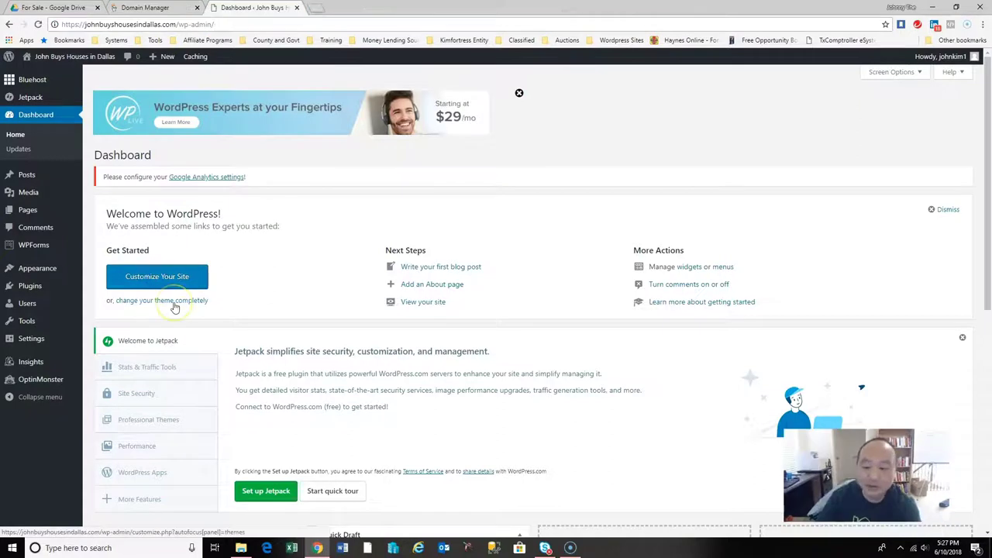
{"action": "left_click", "coordinate": [175, 305]}
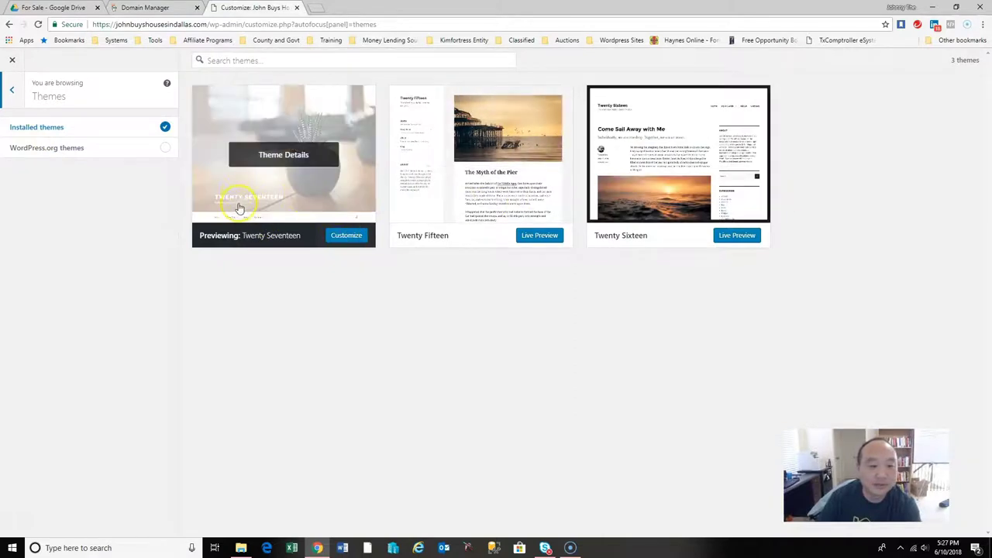
{"action": "left_click", "coordinate": [165, 153]}
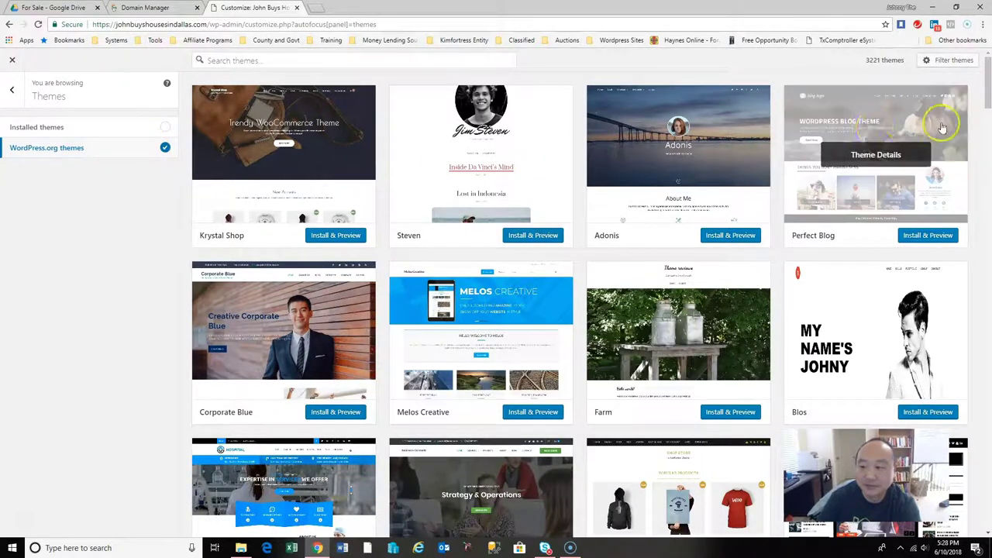
{"action": "left_click_drag", "start_coordinate": [989, 100], "coordinate": [987, 135]}
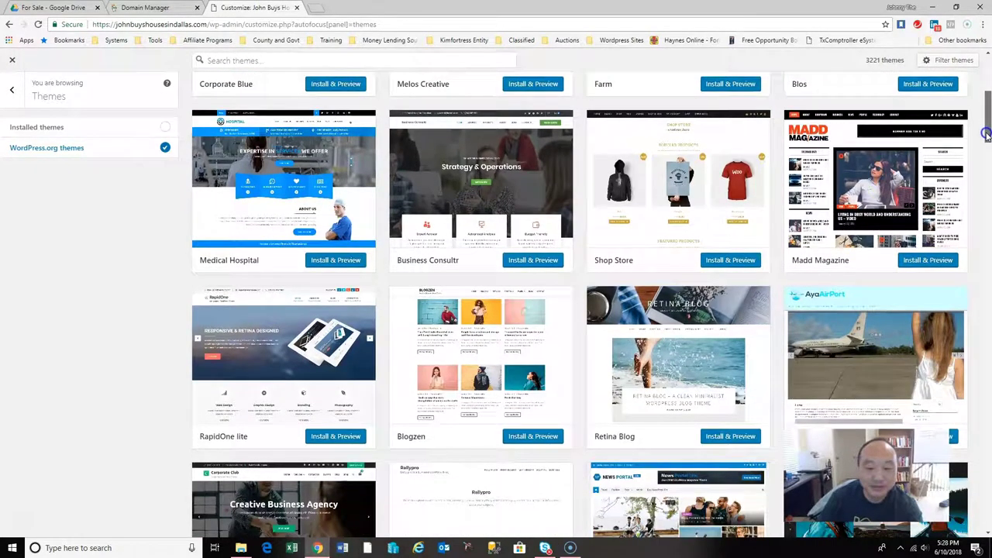
{"action": "left_click_drag", "start_coordinate": [987, 135], "coordinate": [989, 261]}
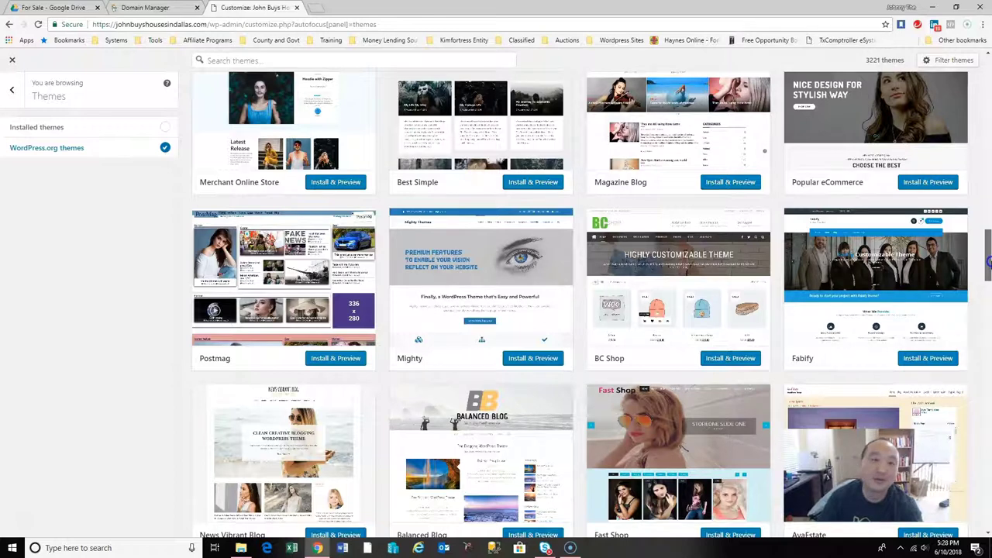
{"action": "left_click_drag", "start_coordinate": [989, 263], "coordinate": [989, 377]}
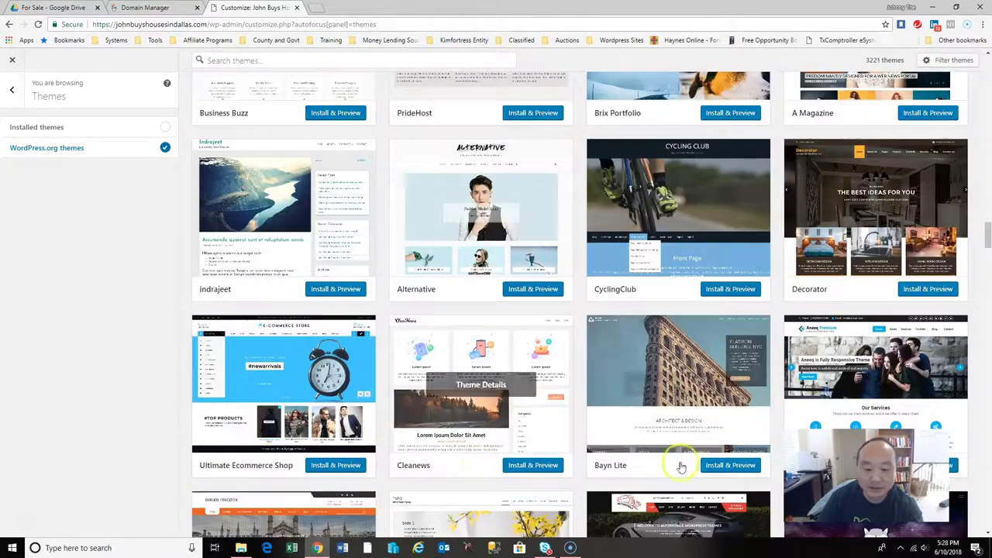
{"action": "left_click_drag", "start_coordinate": [988, 241], "coordinate": [989, 283]}
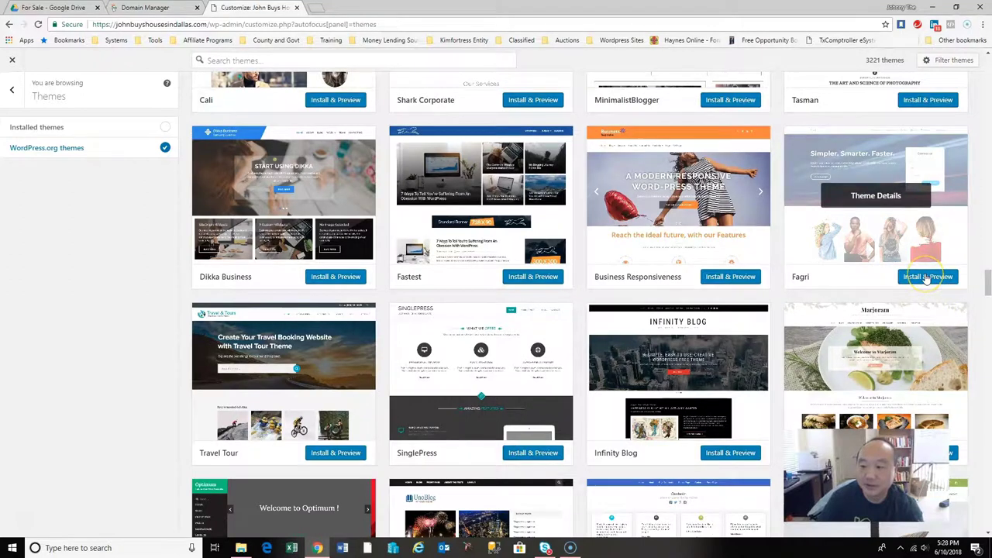
Install the Fagri theme and start customizing it in the live preview.
{"action": "left_click", "coordinate": [926, 278]}
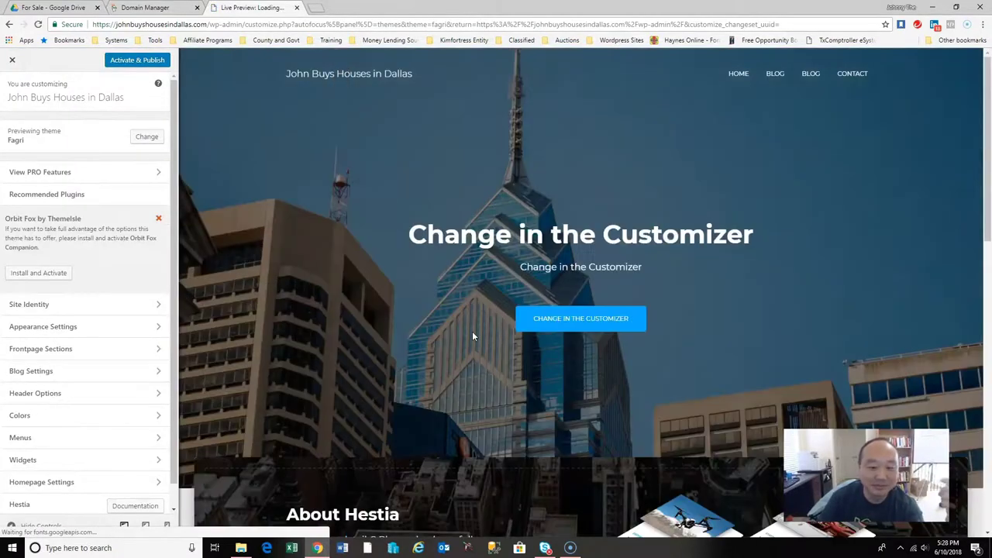
{"action": "left_click", "coordinate": [470, 335]}
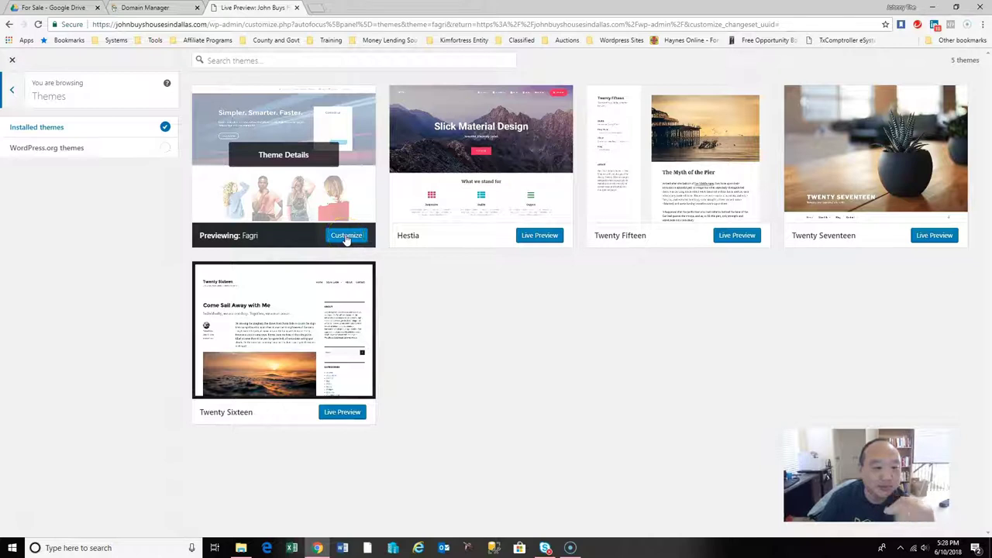
{"action": "left_click", "coordinate": [346, 235]}
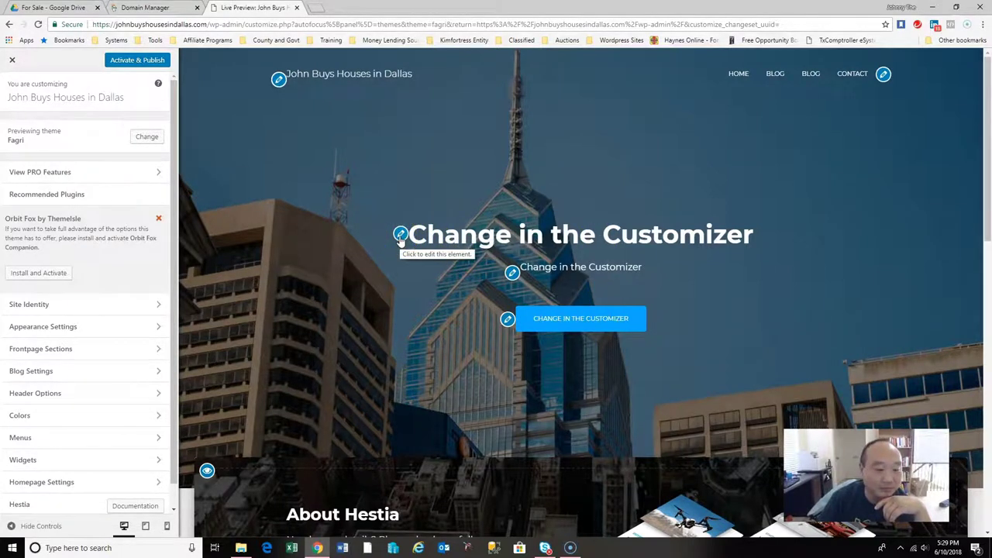
Set the hero title to 'Sell Your House Fast', subtitle 'Any Condition - Any Situation', and clear the button text.
{"action": "left_click", "coordinate": [400, 234]}
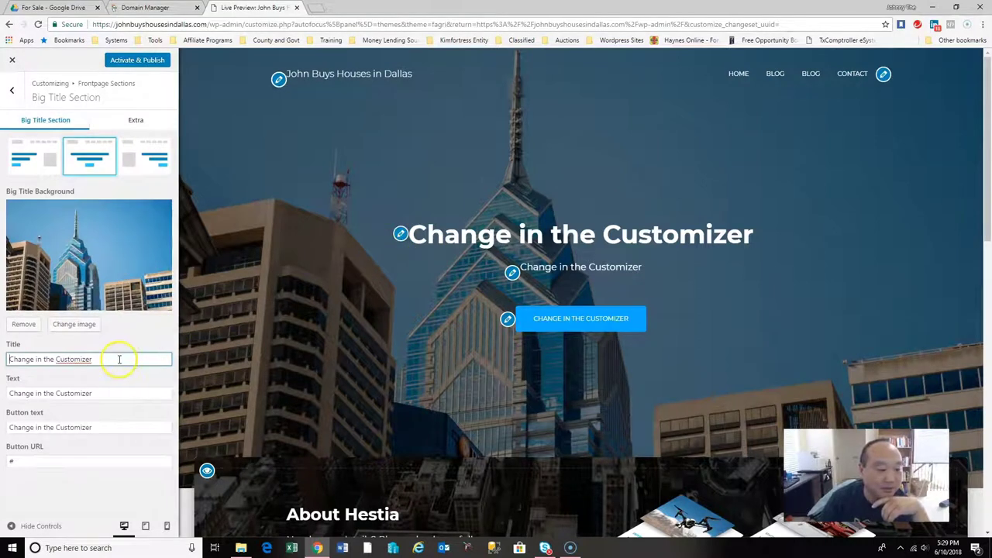
{"action": "left_click_drag", "start_coordinate": [120, 359], "coordinate": [9, 359]}
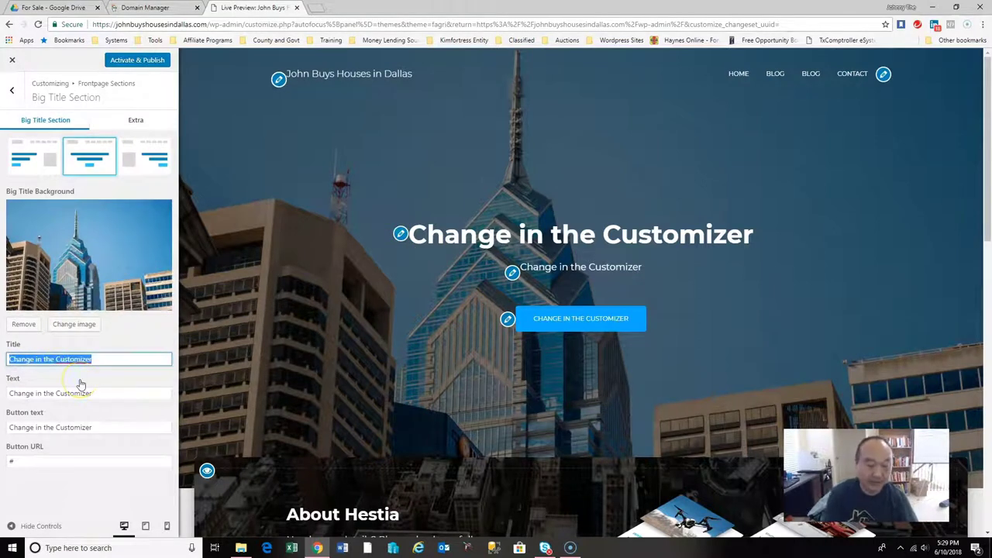
{"action": "type", "text": "Sell Your House Fast"}
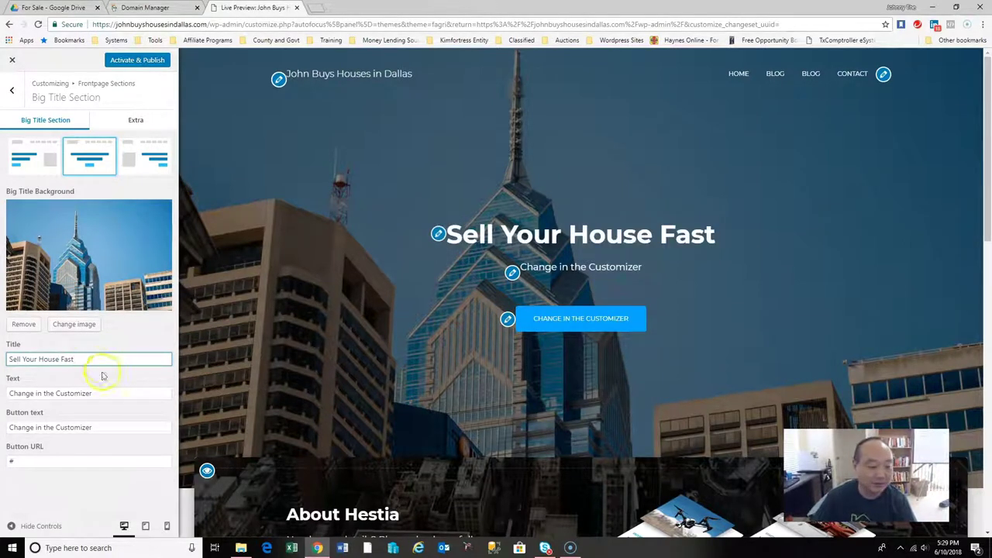
{"action": "left_click_drag", "start_coordinate": [96, 393], "coordinate": [7, 393]}
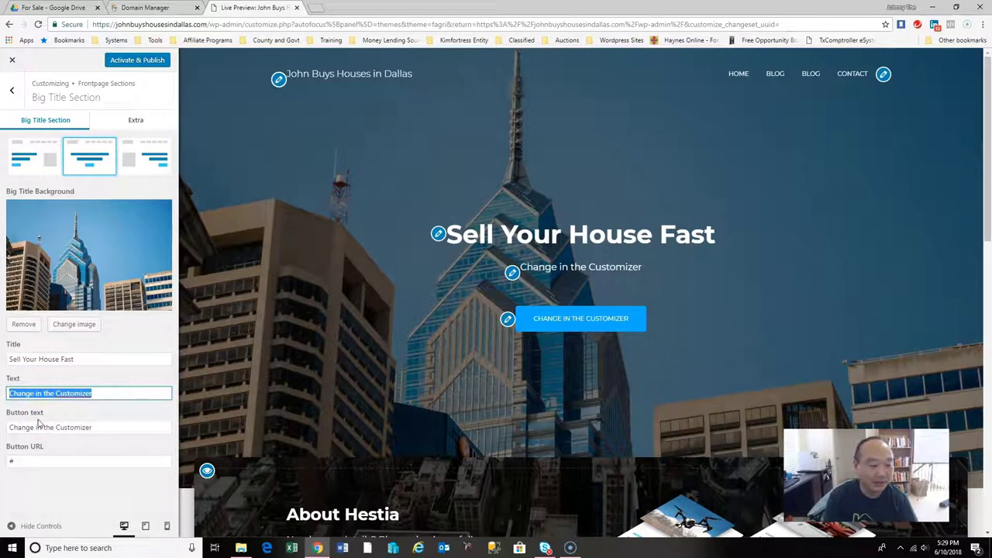
{"action": "type", "text": "Any Condition - Any Situation"}
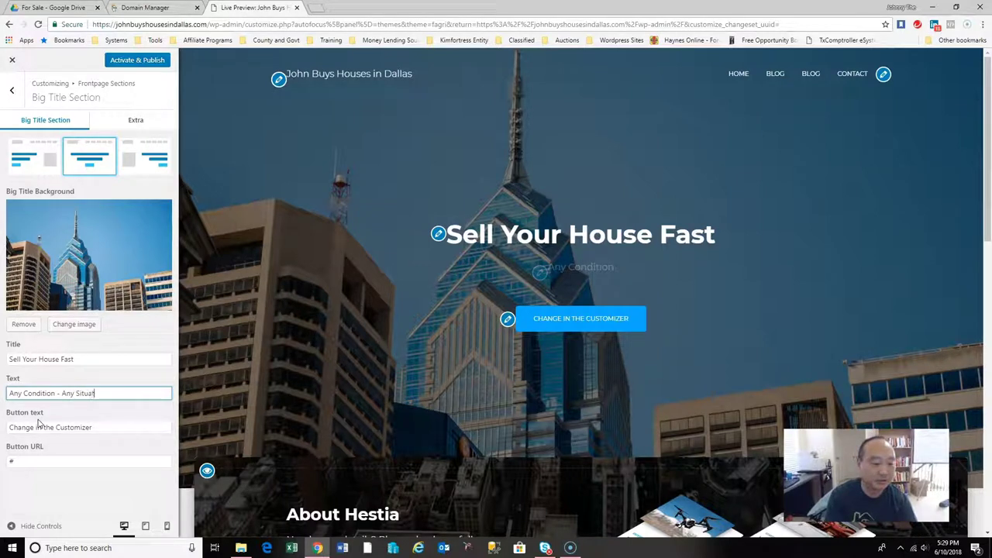
{"action": "left_click", "coordinate": [105, 428]}
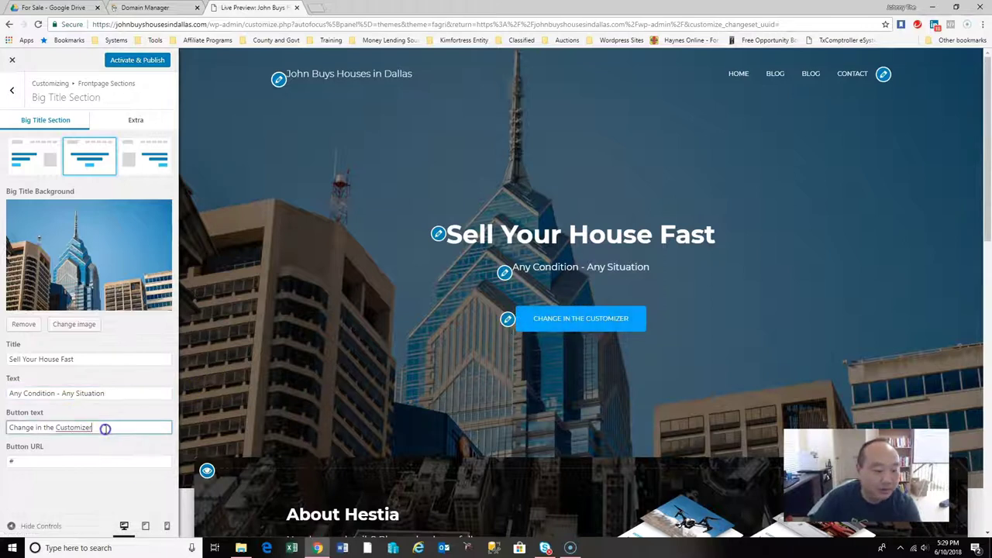
{"action": "left_click_drag", "start_coordinate": [105, 428], "coordinate": [10, 427]}
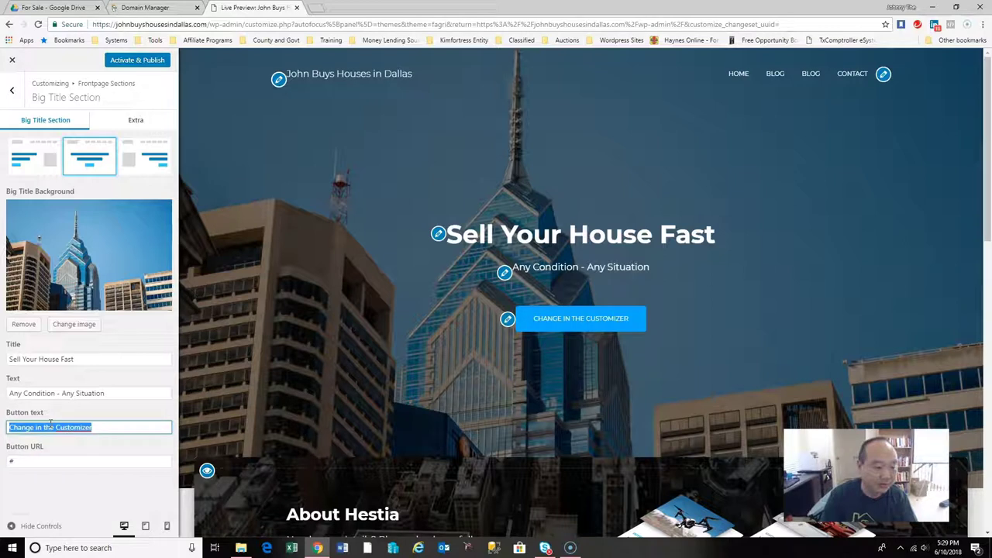
{"action": "key", "text": "BackSpace"}
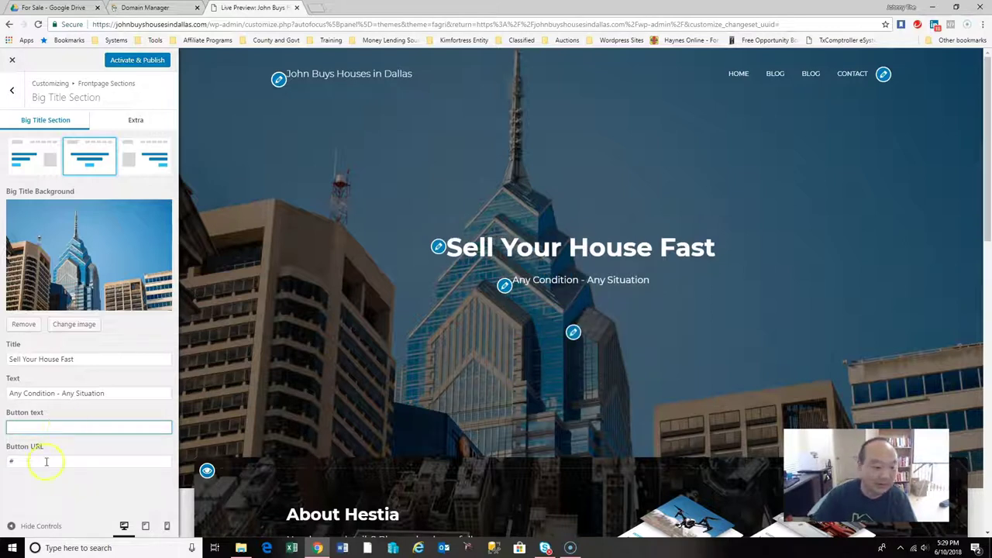
{"action": "left_click", "coordinate": [111, 396]}
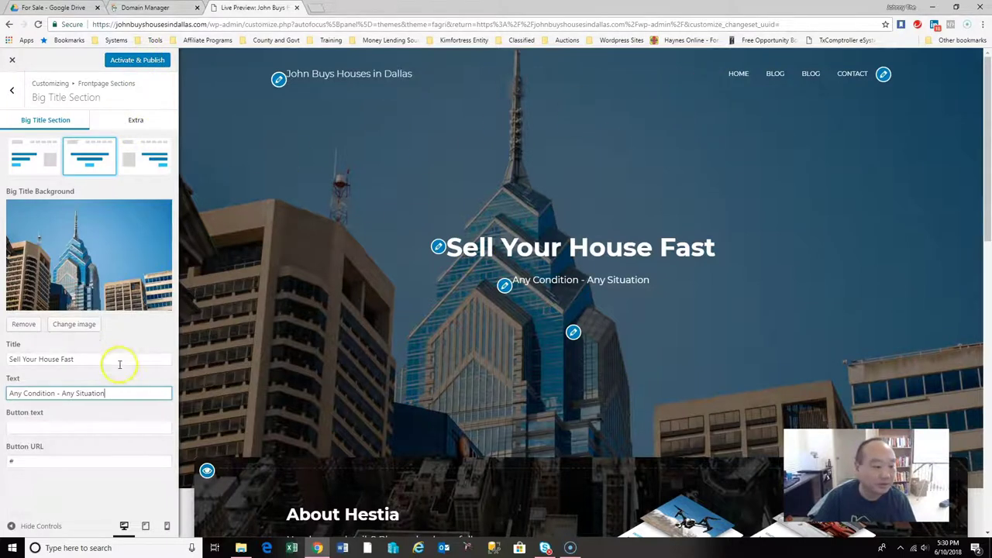
Upload 20170718_170931.jpg from Pictures > House Pics and choose it as the Big Title background.
{"action": "left_click", "coordinate": [74, 327]}
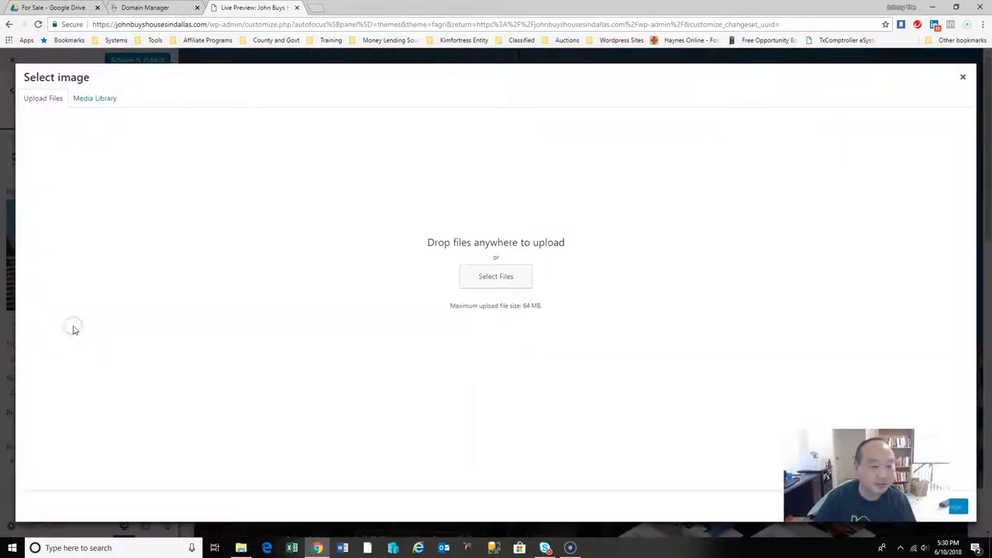
{"action": "left_click", "coordinate": [514, 282]}
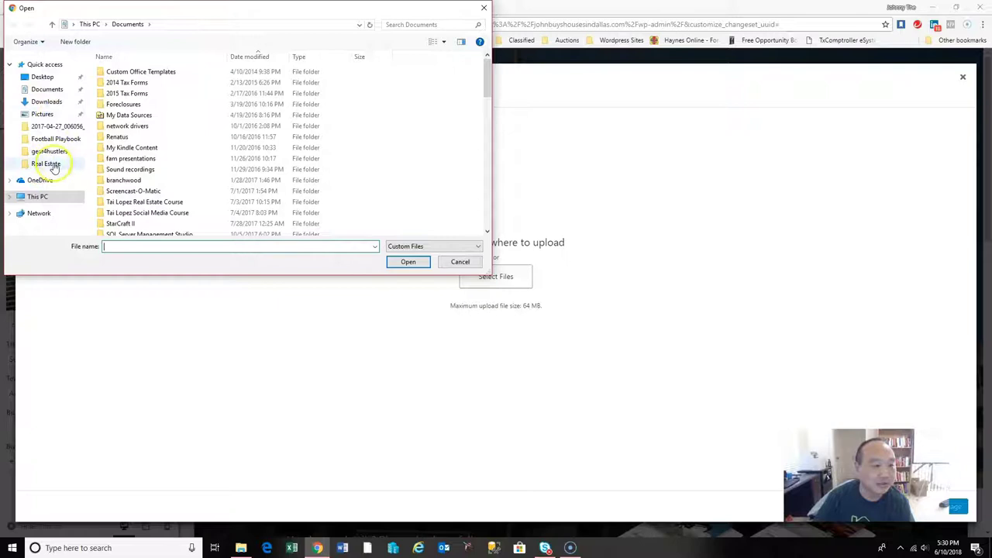
{"action": "left_click", "coordinate": [46, 164]}
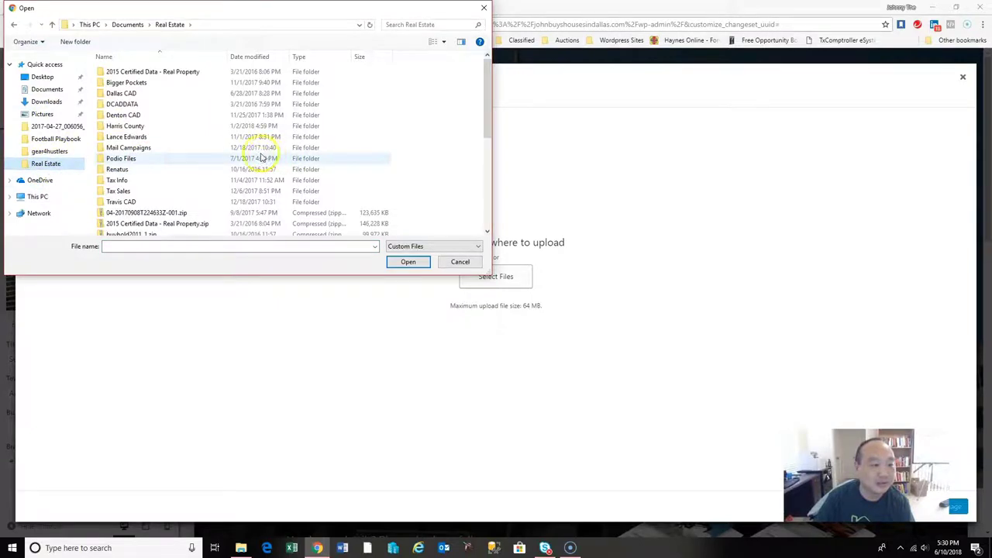
{"action": "left_click", "coordinate": [43, 115]}
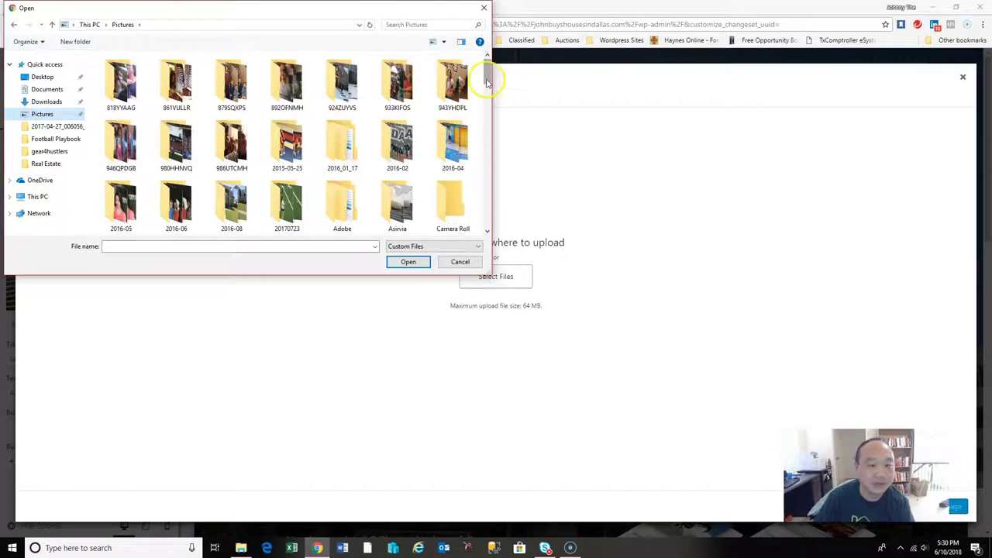
{"action": "left_click_drag", "start_coordinate": [489, 75], "coordinate": [489, 87]}
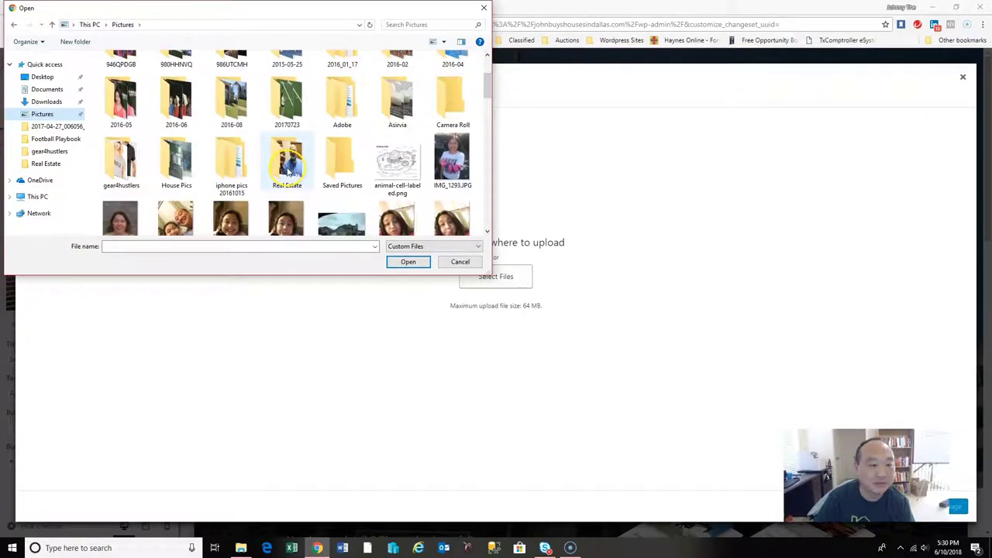
{"action": "double_click", "coordinate": [178, 180]}
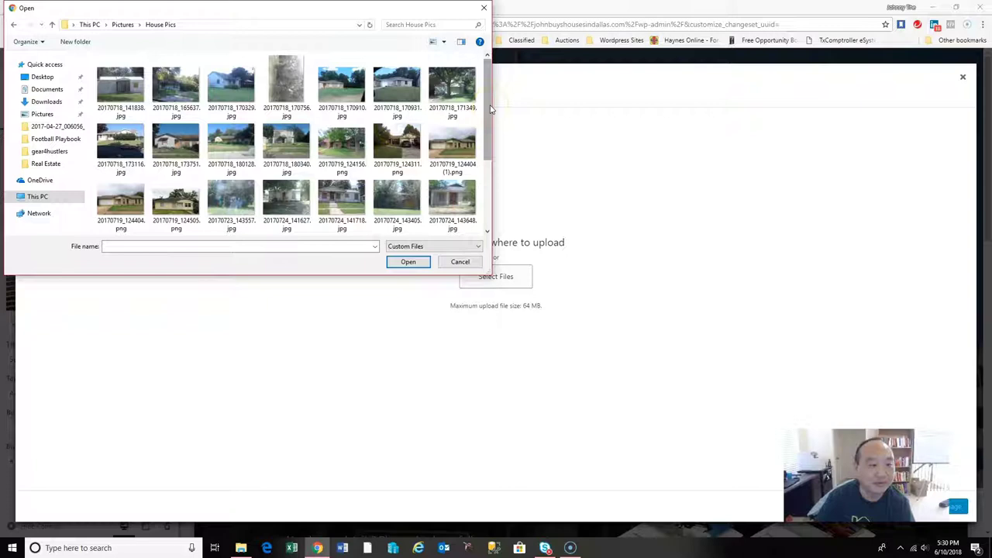
{"action": "left_click_drag", "start_coordinate": [488, 110], "coordinate": [470, 89]}
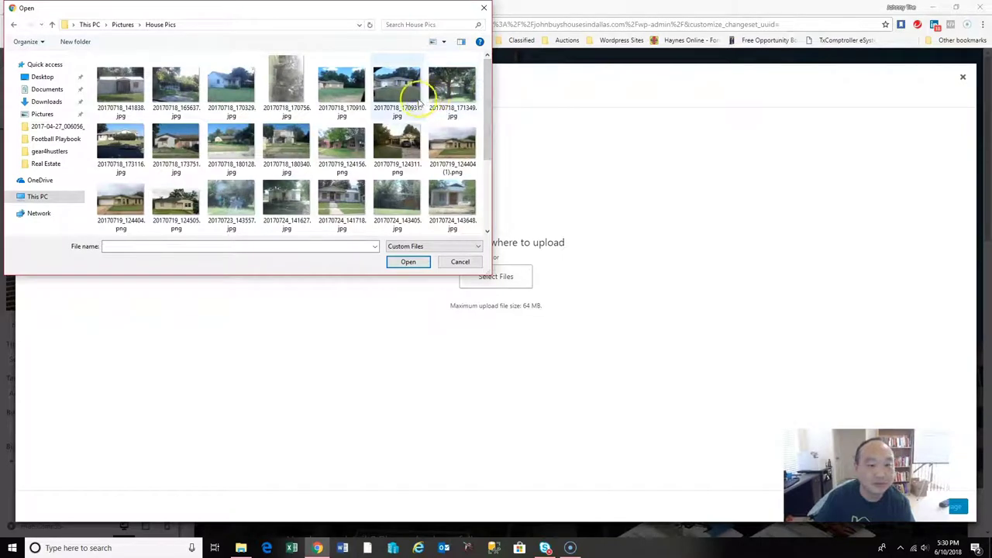
{"action": "double_click", "coordinate": [400, 87]}
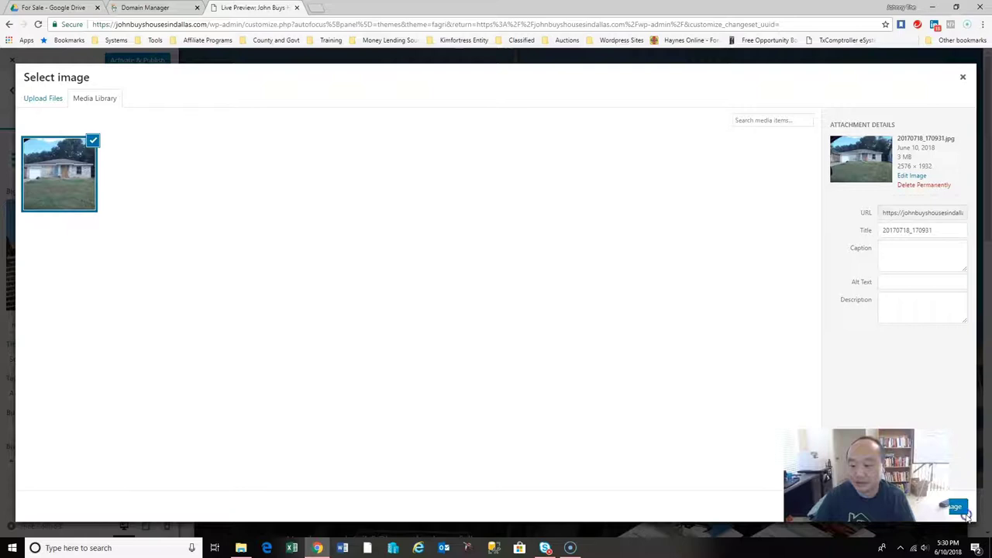
{"action": "left_click", "coordinate": [959, 507]}
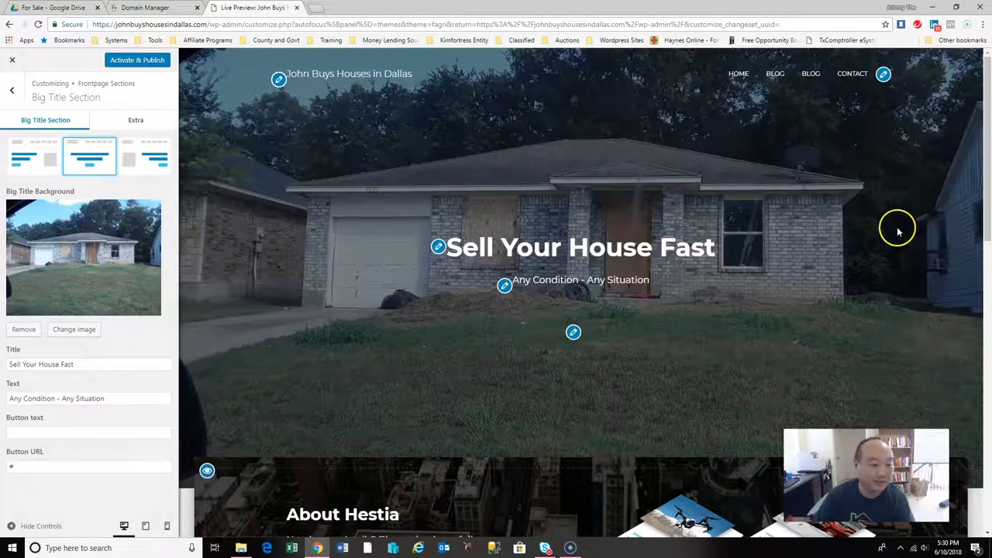
Hide the About Hestia section, publish the changes, and close the Customizer.
{"action": "left_click_drag", "start_coordinate": [986, 217], "coordinate": [989, 329]}
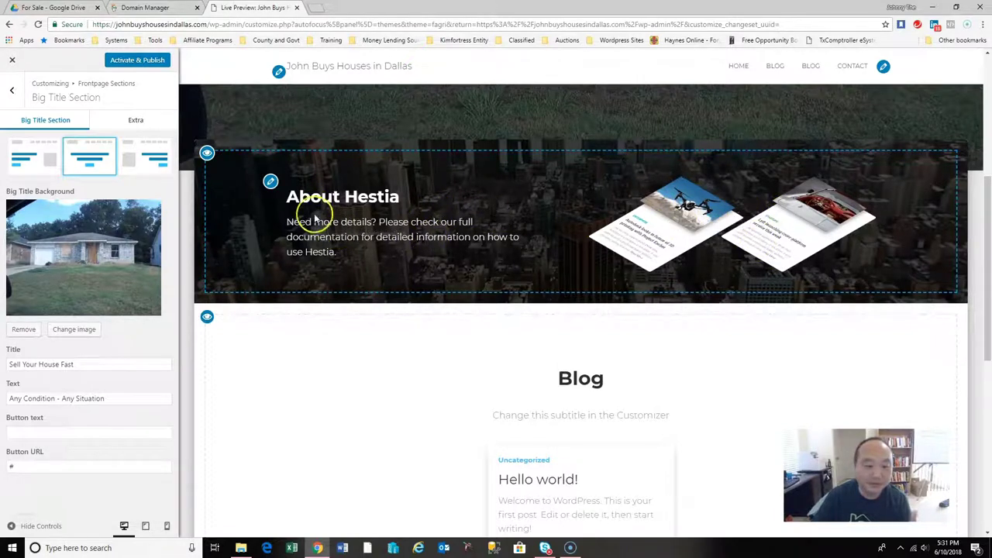
{"action": "left_click", "coordinate": [207, 153]}
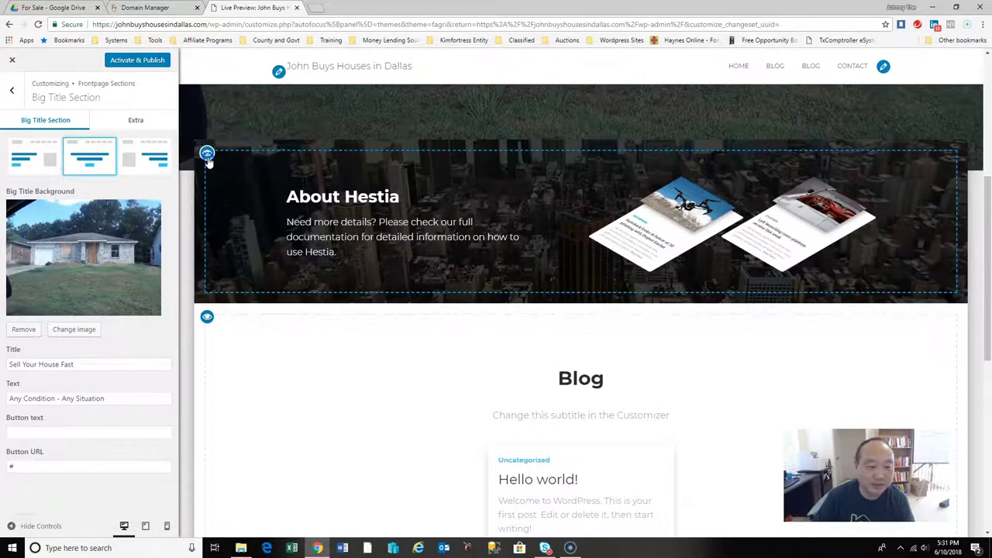
{"action": "left_click_drag", "start_coordinate": [988, 298], "coordinate": [985, 154]}
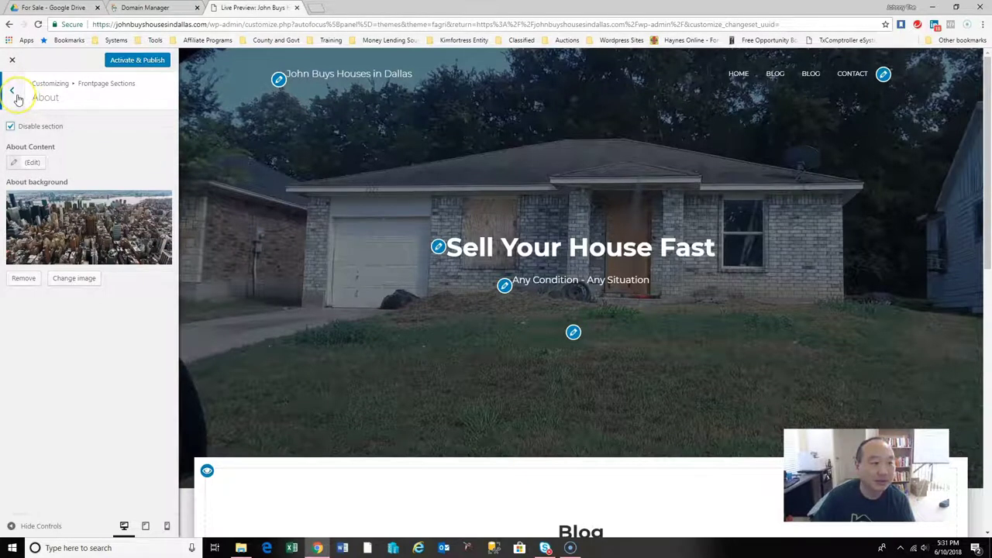
{"action": "left_click", "coordinate": [126, 62]}
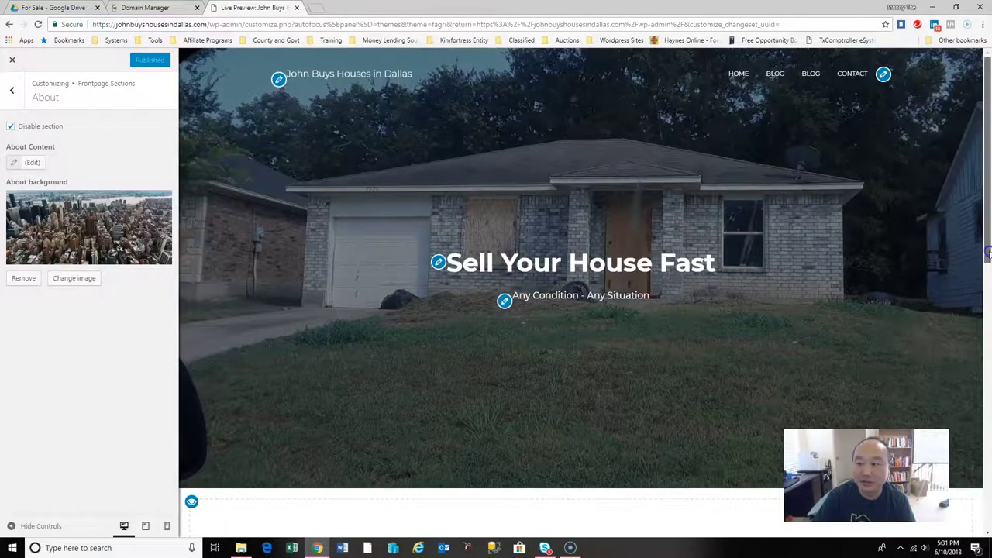
{"action": "left_click", "coordinate": [11, 89]}
{"action": "left_click", "coordinate": [13, 61]}
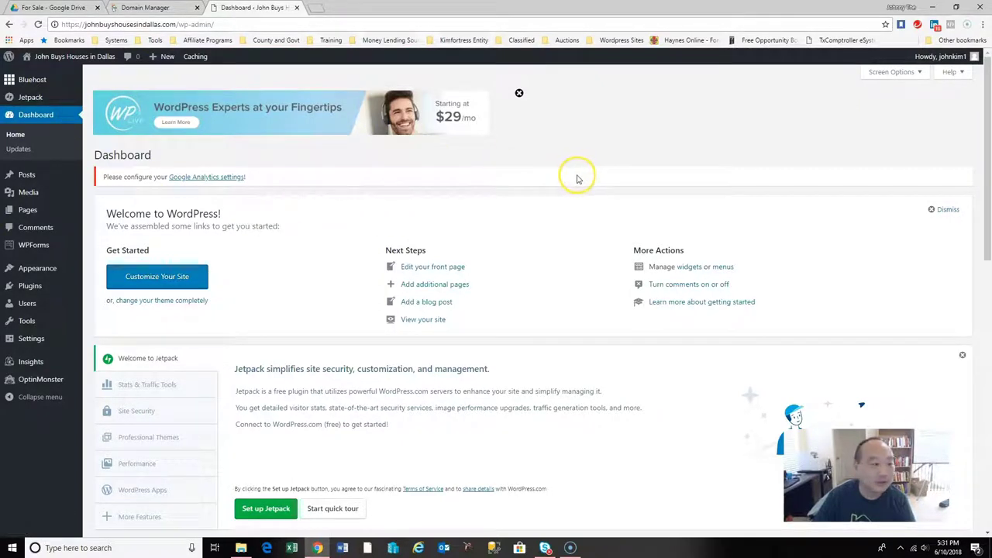
Load johnbuyshousesindallas.com in a new tab, scroll the live home page, then return to the Dashboard tab.
{"action": "left_click", "coordinate": [315, 8]}
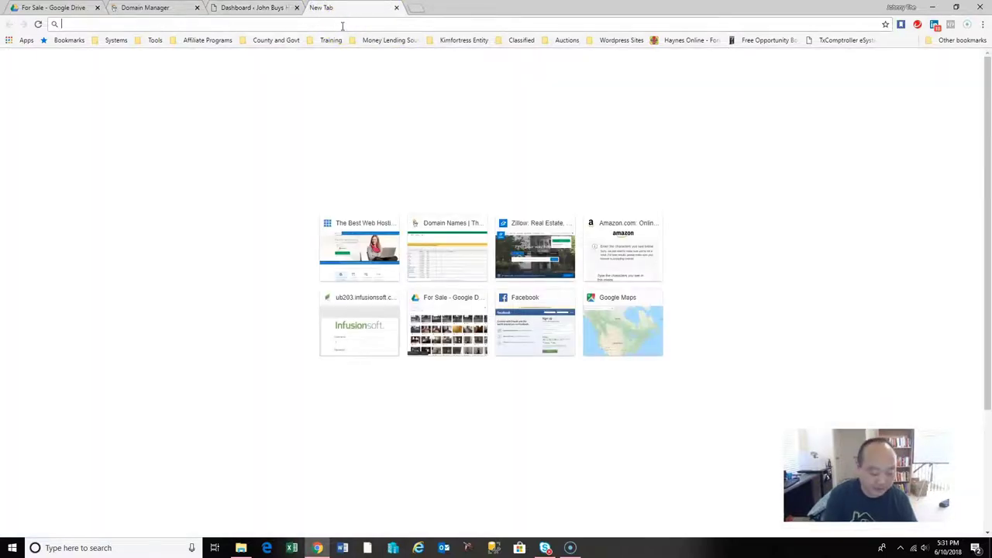
{"action": "type", "text": "john"}
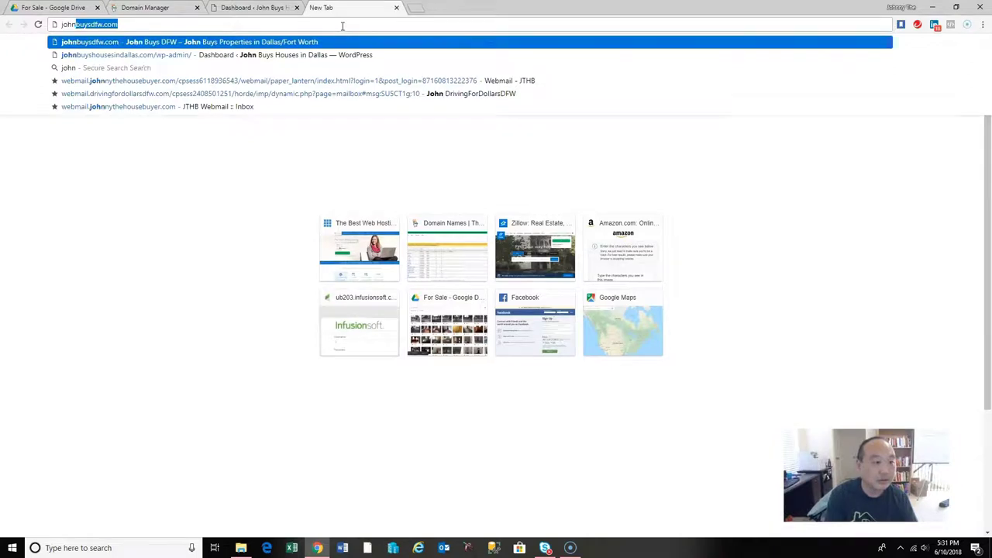
{"action": "type", "text": "buyshousesindallas.com/"}
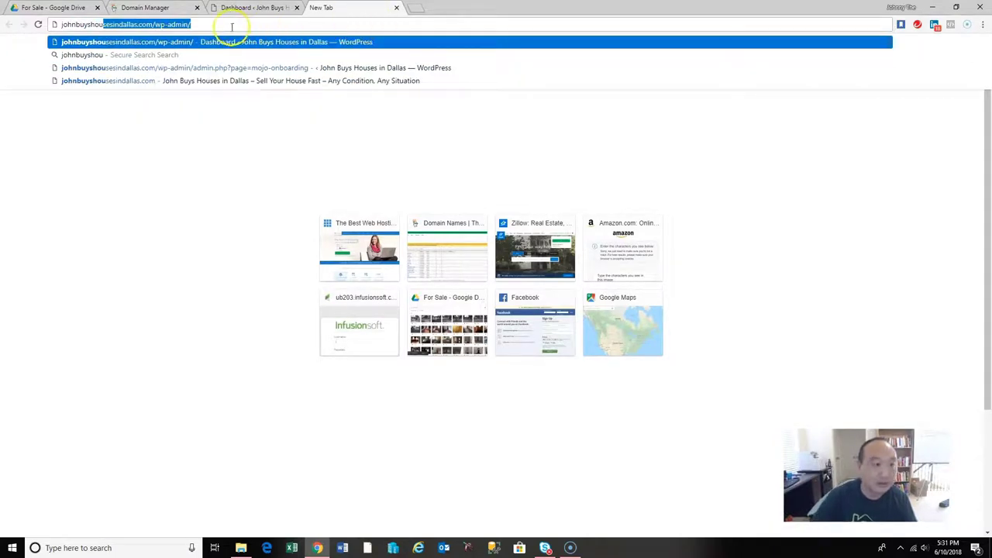
{"action": "key", "text": "Right"}
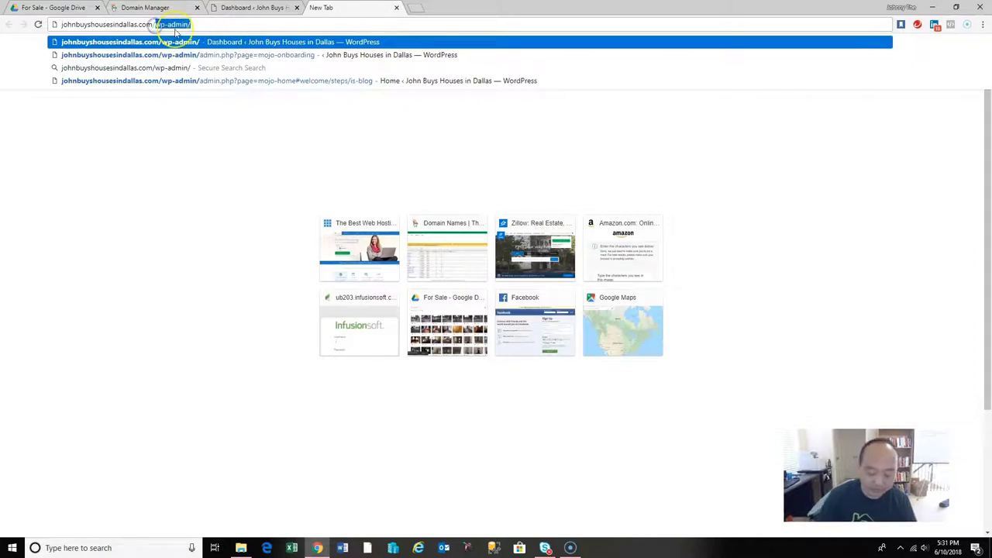
{"action": "key", "text": "BackSpace"}
{"action": "key", "text": "Return"}
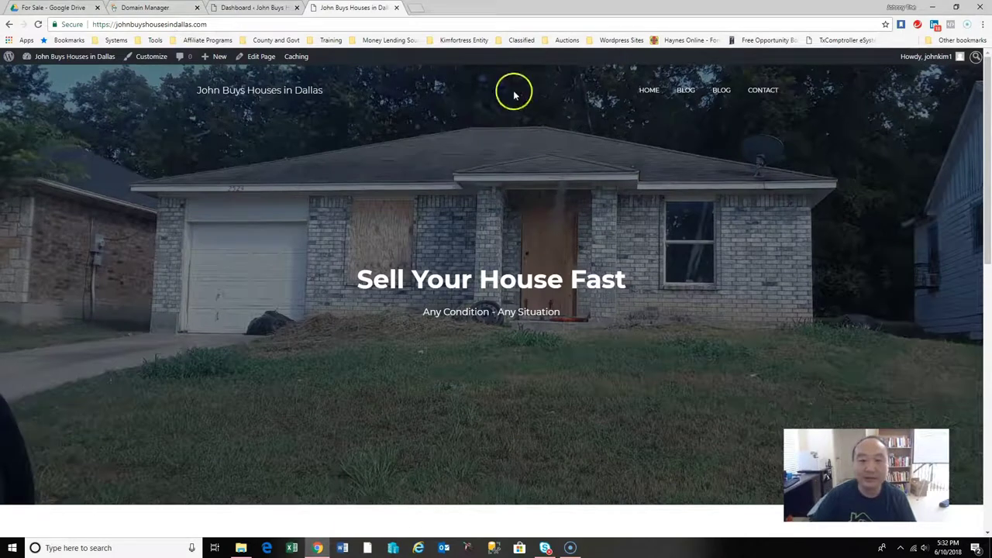
{"action": "left_click_drag", "start_coordinate": [986, 145], "coordinate": [988, 420]}
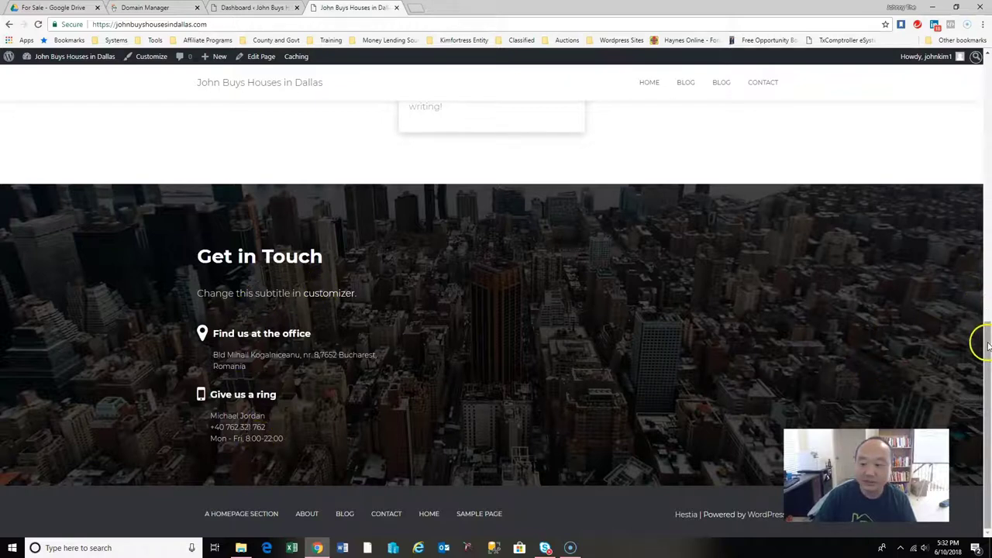
{"action": "left_click", "coordinate": [249, 7]}
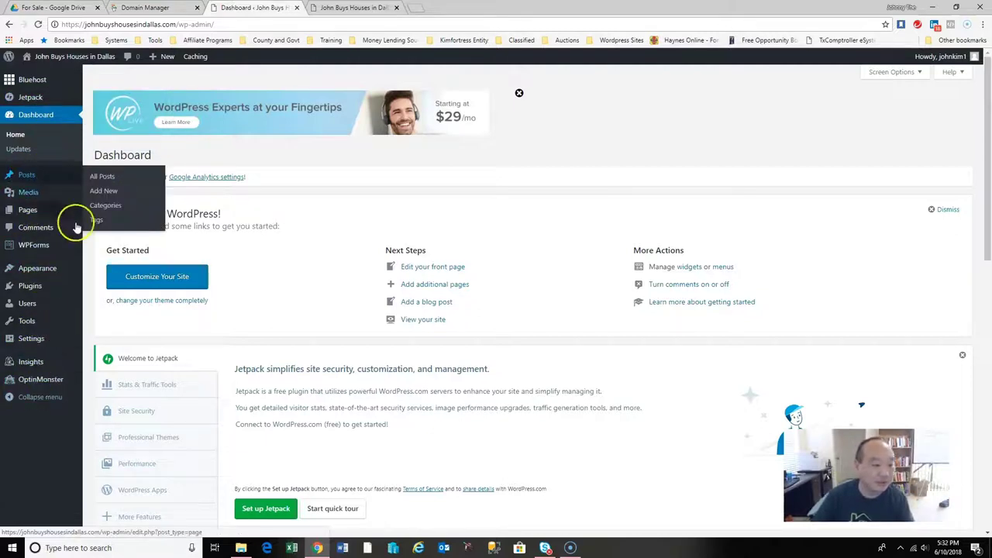
Look through the Media, Dashboard, Posts, Pages and Comments screens, then open Appearance > Themes.
{"action": "mouse_move", "coordinate": [48, 275]}
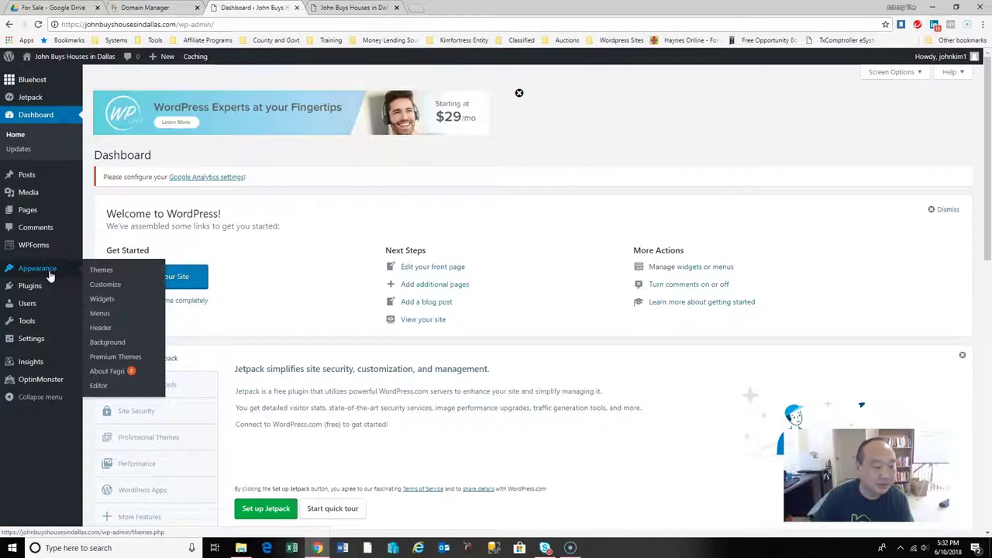
{"action": "left_click", "coordinate": [31, 286]}
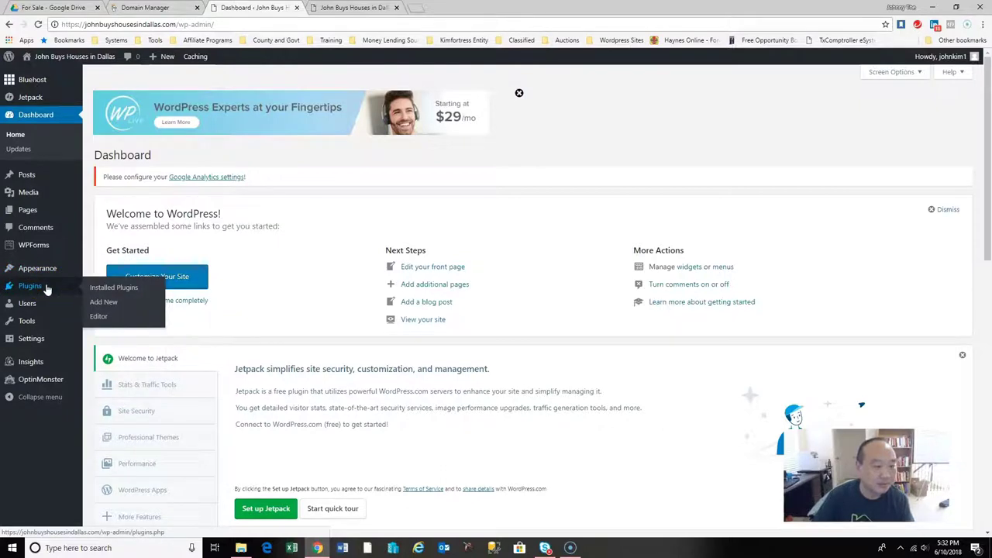
{"action": "left_click", "coordinate": [31, 193]}
{"action": "left_click", "coordinate": [38, 134]}
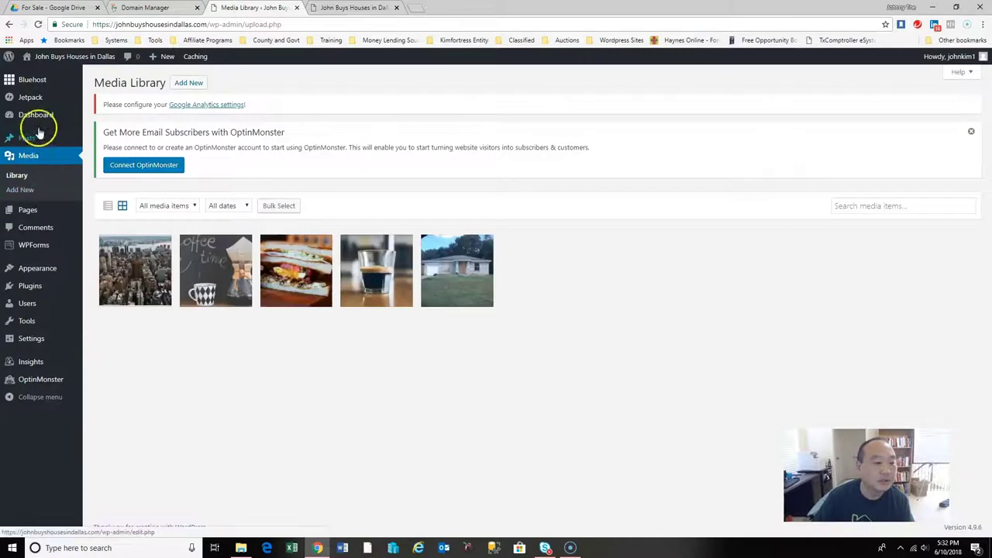
{"action": "left_click", "coordinate": [34, 115]}
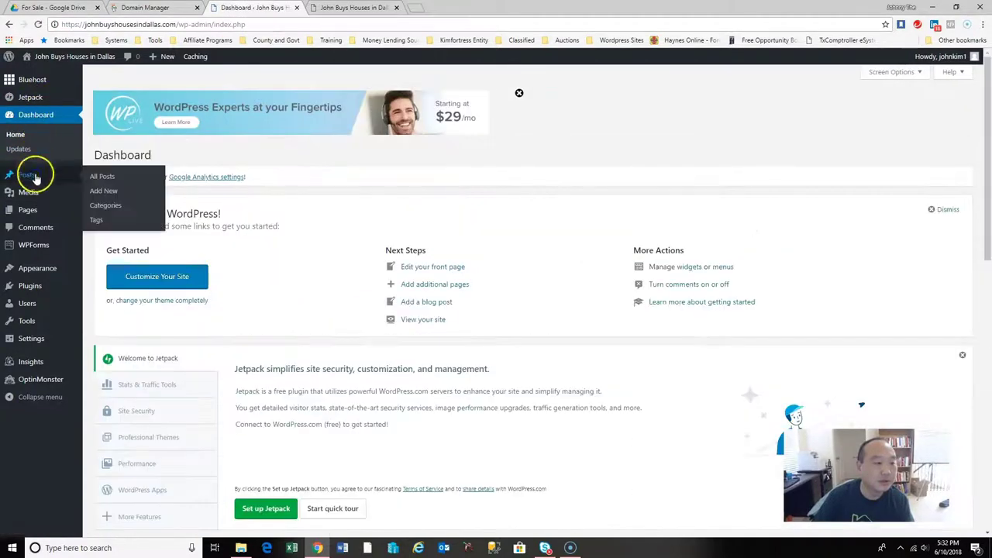
{"action": "left_click", "coordinate": [31, 175]}
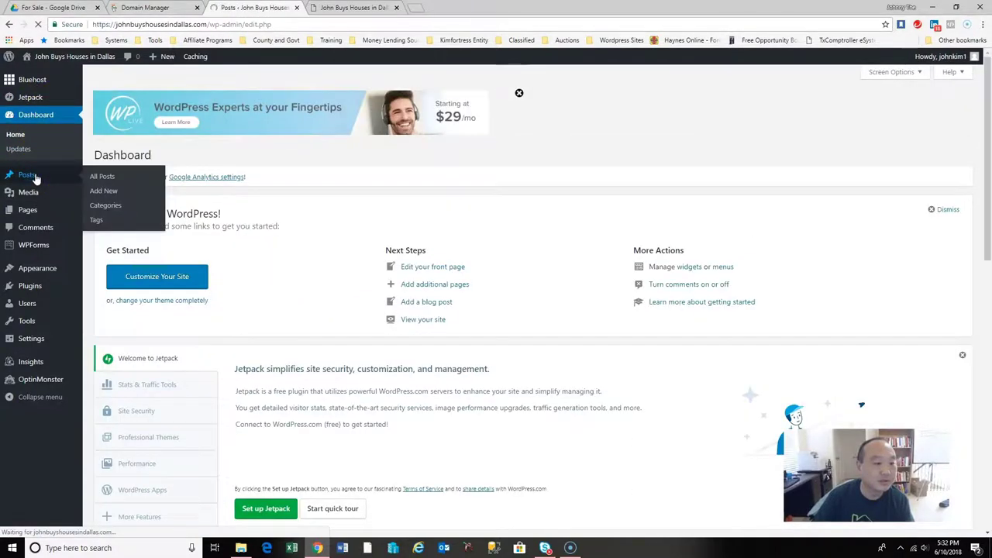
{"action": "left_click", "coordinate": [56, 219]}
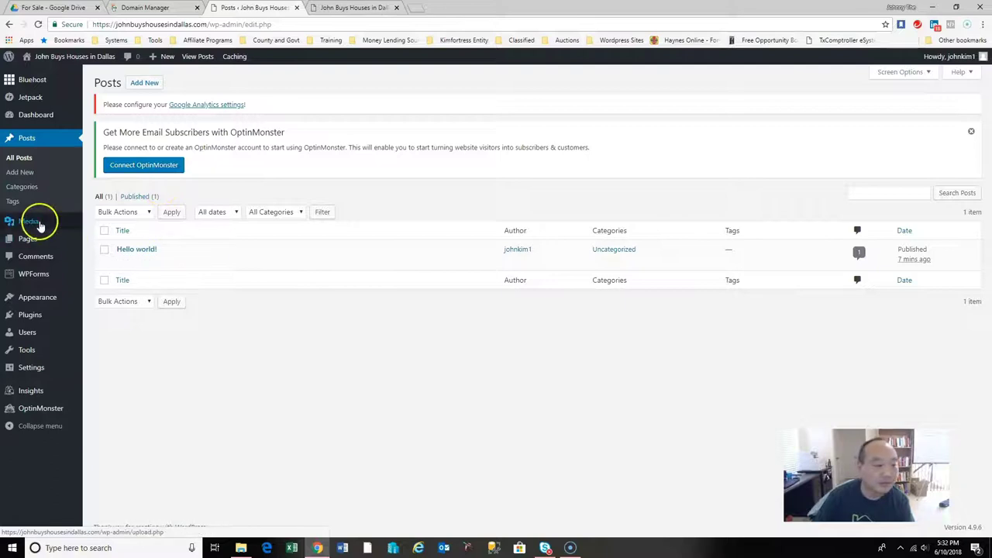
{"action": "left_click", "coordinate": [31, 240]}
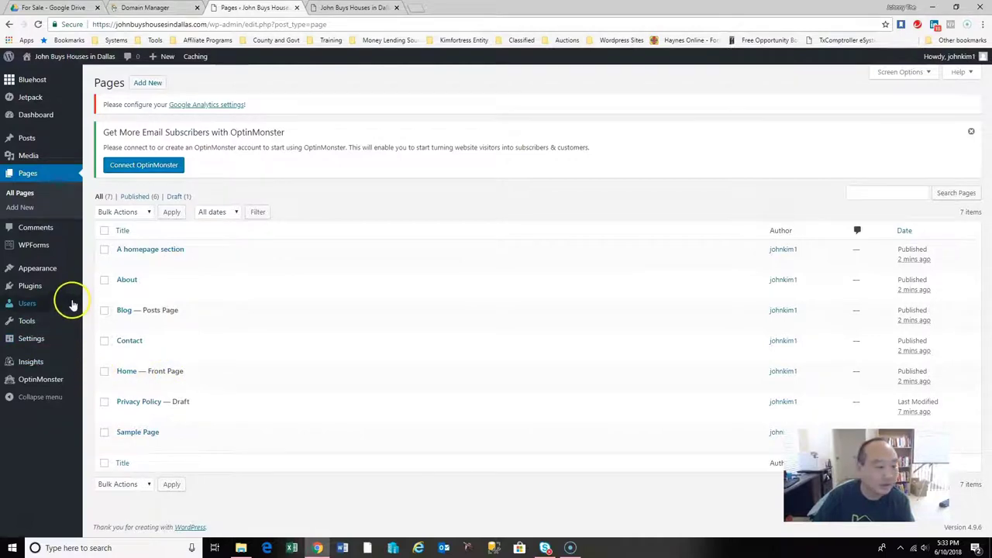
{"action": "left_click", "coordinate": [58, 230]}
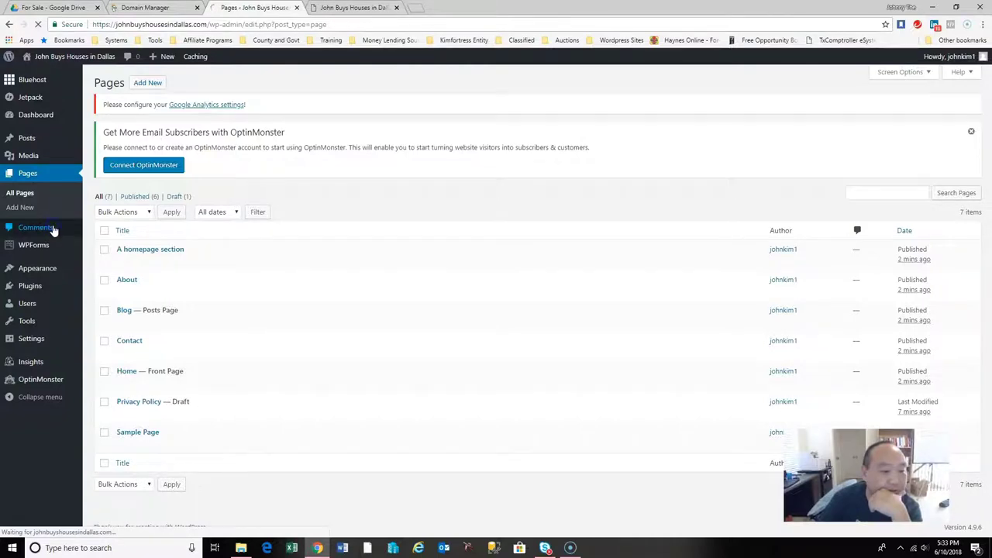
{"action": "left_click", "coordinate": [362, 220]}
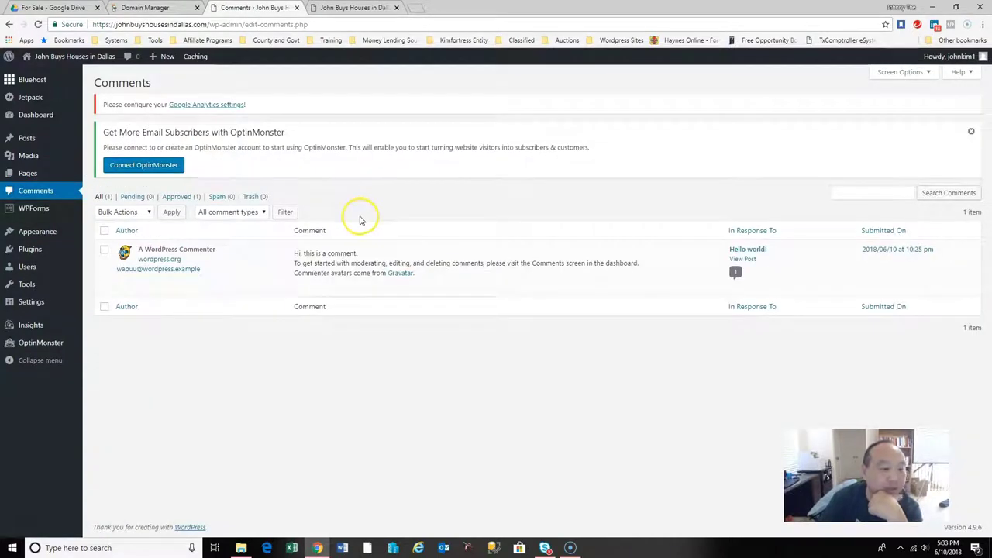
{"action": "left_click", "coordinate": [56, 233]}
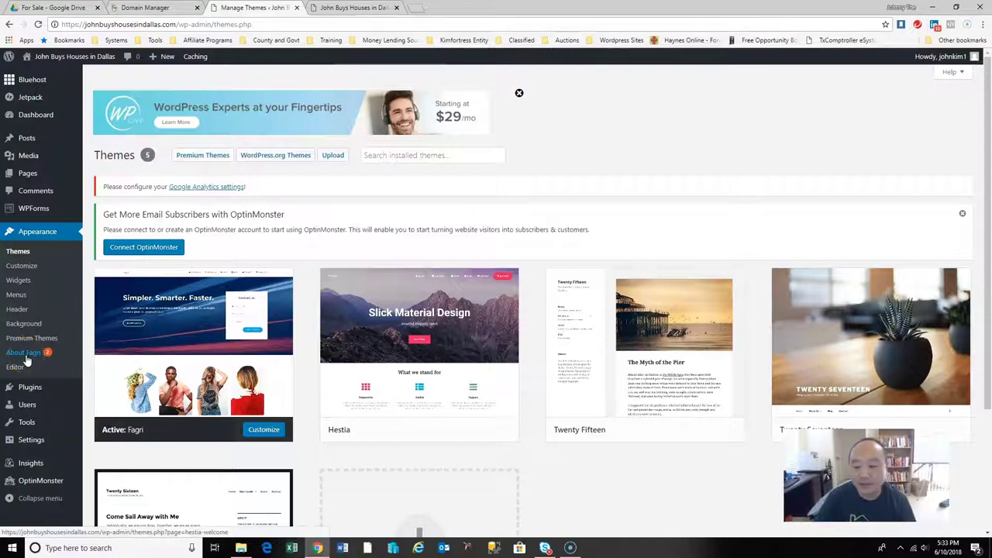
From About Fagri's Recommended Actions, install and activate Orbit Fox Companion and Pirate Forms.
{"action": "left_click", "coordinate": [46, 355]}
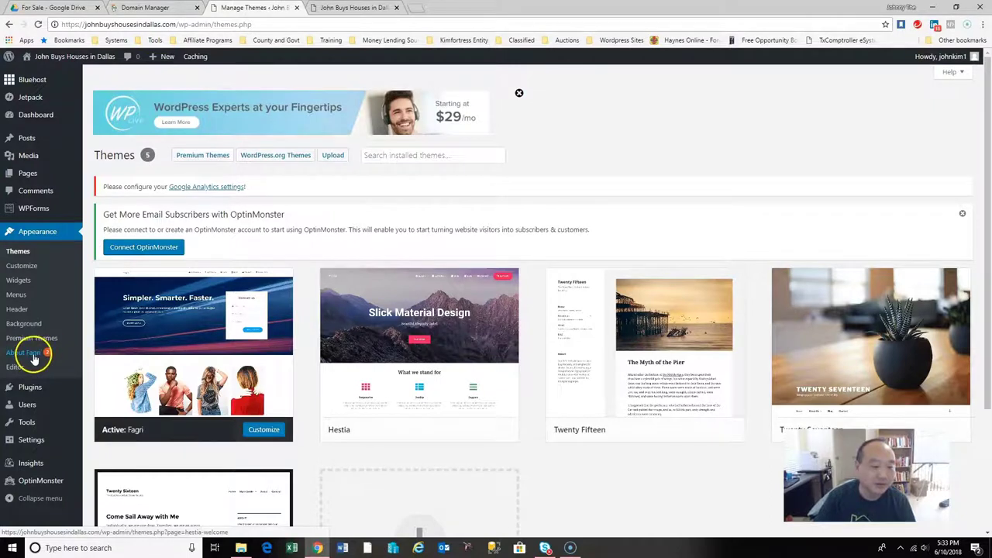
{"action": "left_click", "coordinate": [34, 359]}
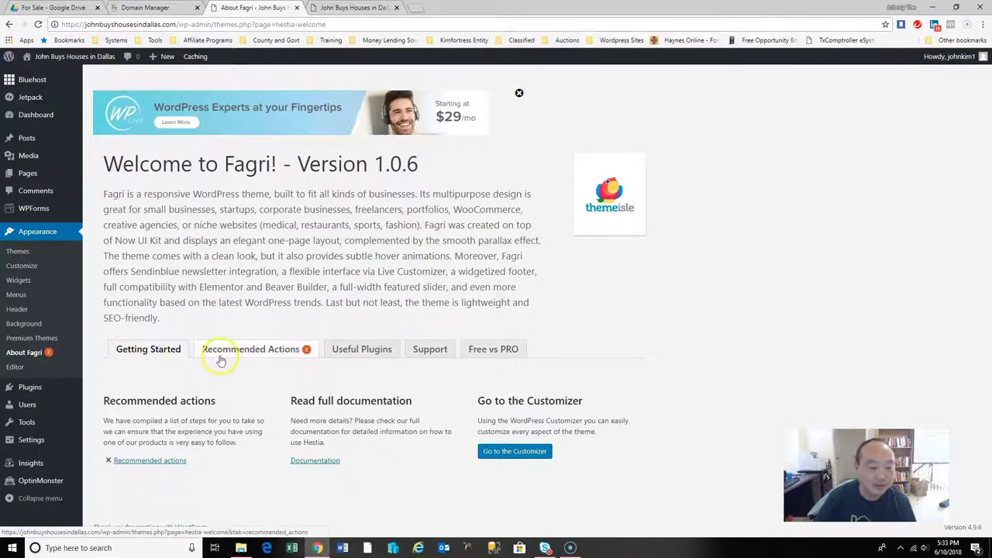
{"action": "left_click", "coordinate": [247, 353]}
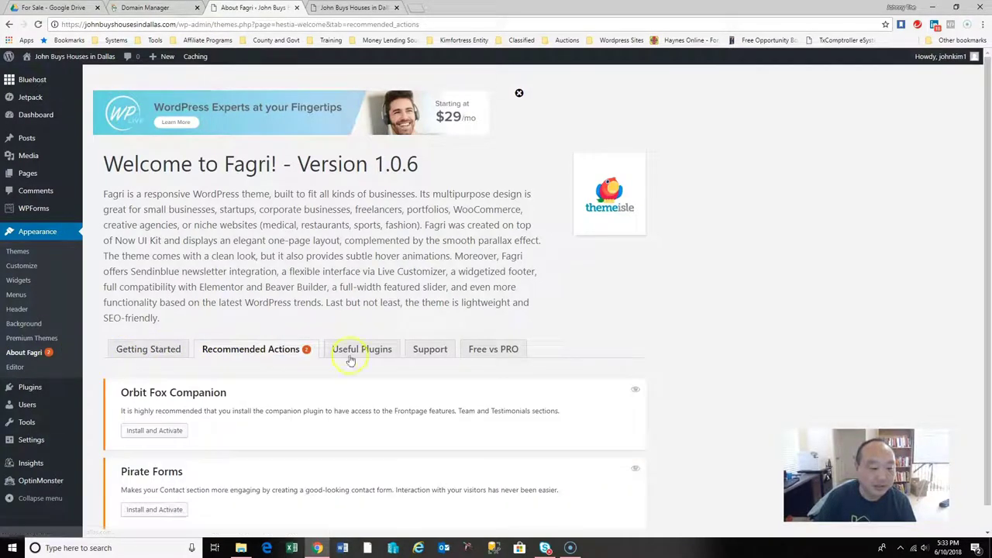
{"action": "scroll", "coordinate": [532, 378], "scroll_direction": "down", "scroll_amount": 1}
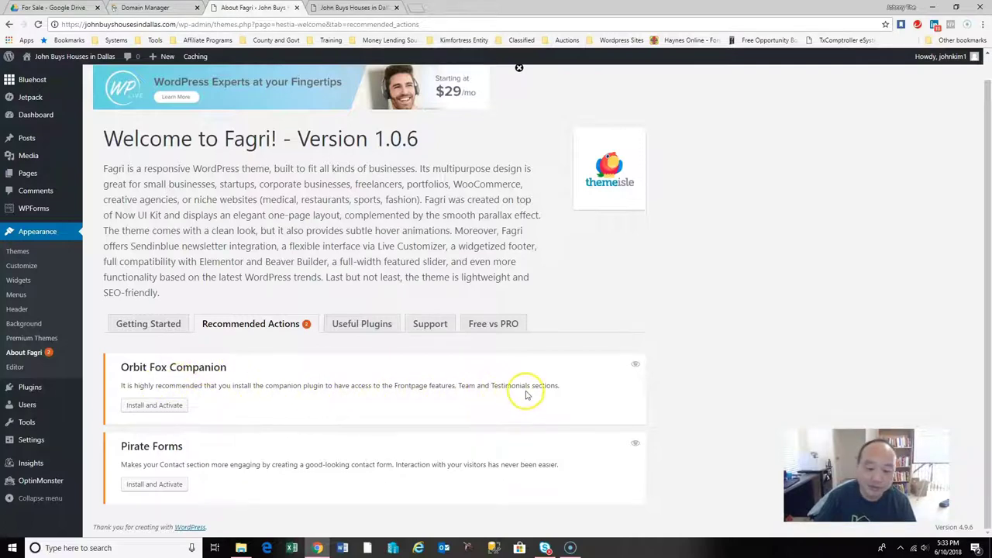
{"action": "left_click", "coordinate": [132, 406]}
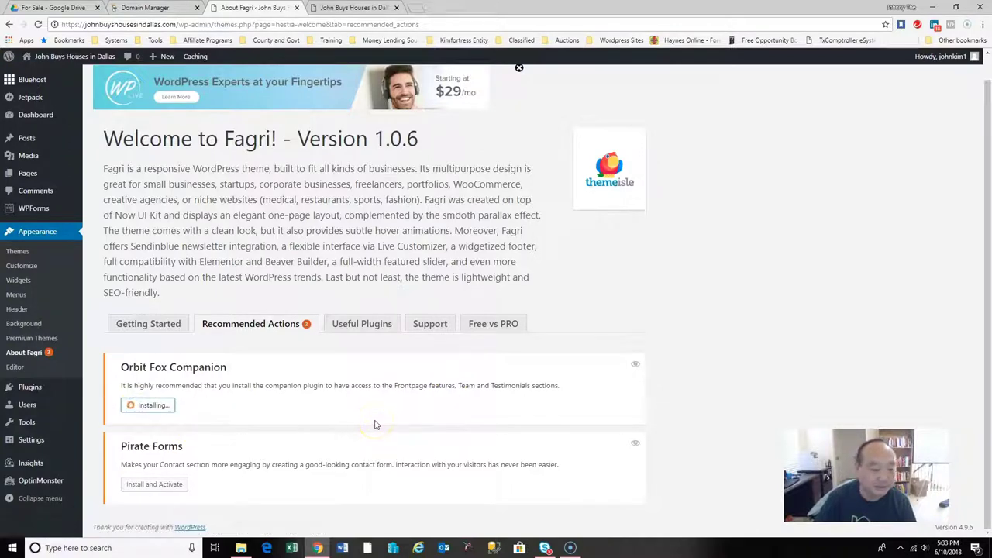
{"action": "left_click", "coordinate": [204, 404]}
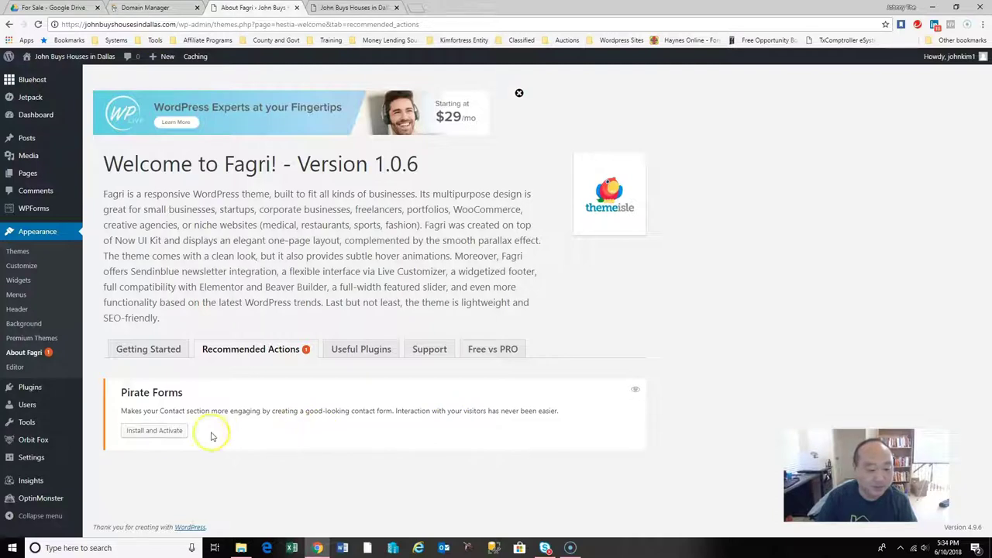
{"action": "left_click", "coordinate": [147, 433]}
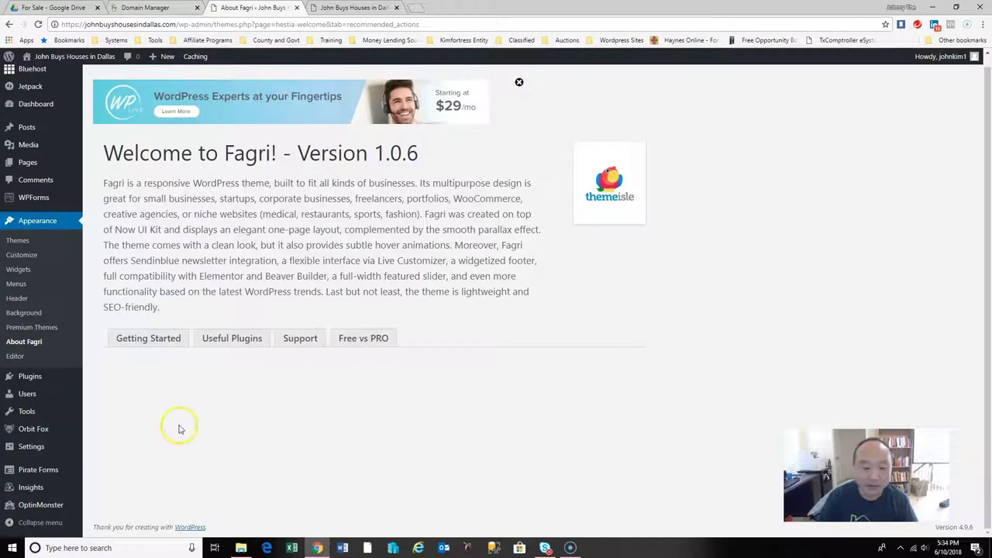
Scroll through the Fagri Free vs PRO feature comparison table, then launch the site Customizer.
{"action": "left_click", "coordinate": [372, 341]}
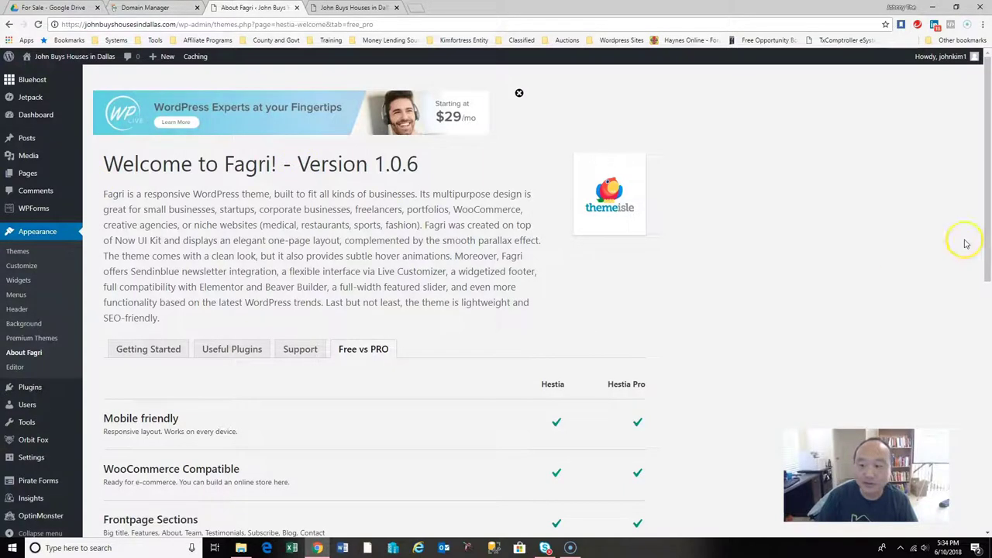
{"action": "left_click_drag", "start_coordinate": [988, 245], "coordinate": [988, 329]}
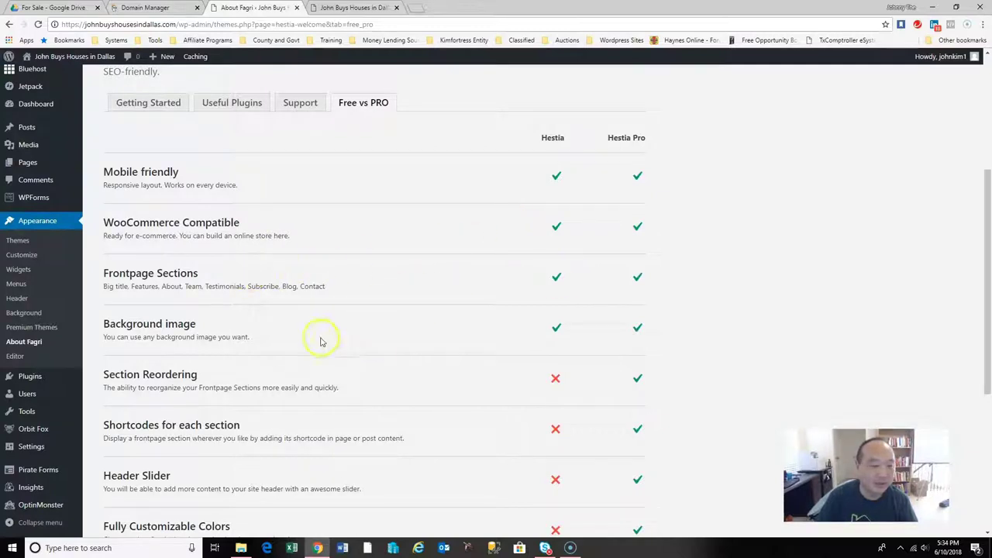
{"action": "left_click_drag", "start_coordinate": [987, 326], "coordinate": [988, 434]}
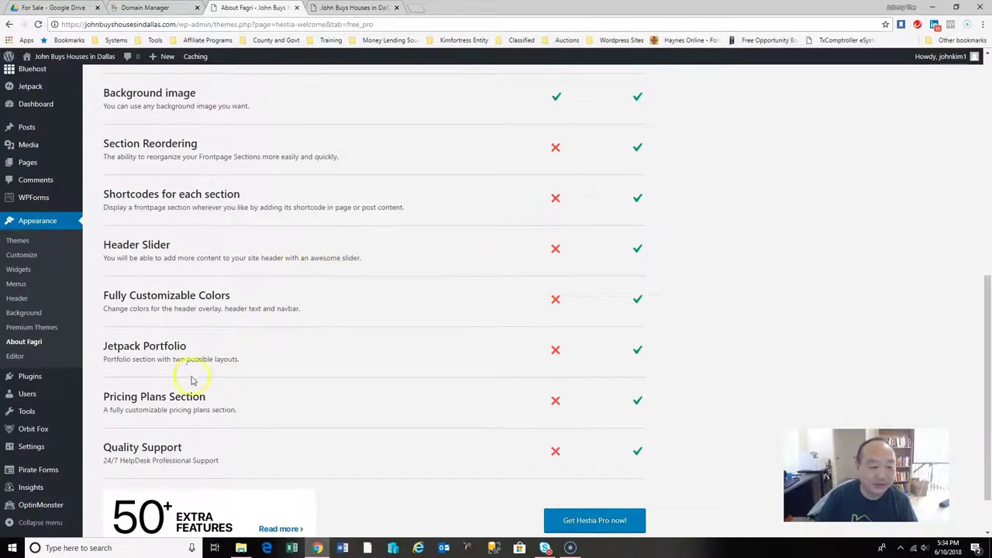
{"action": "left_click_drag", "start_coordinate": [983, 395], "coordinate": [988, 465]}
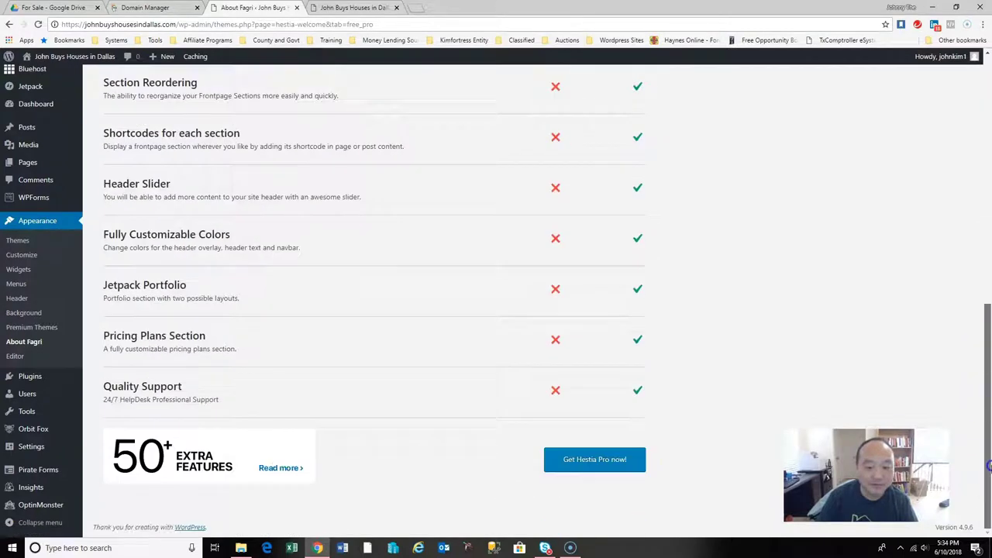
{"action": "left_click", "coordinate": [596, 460]}
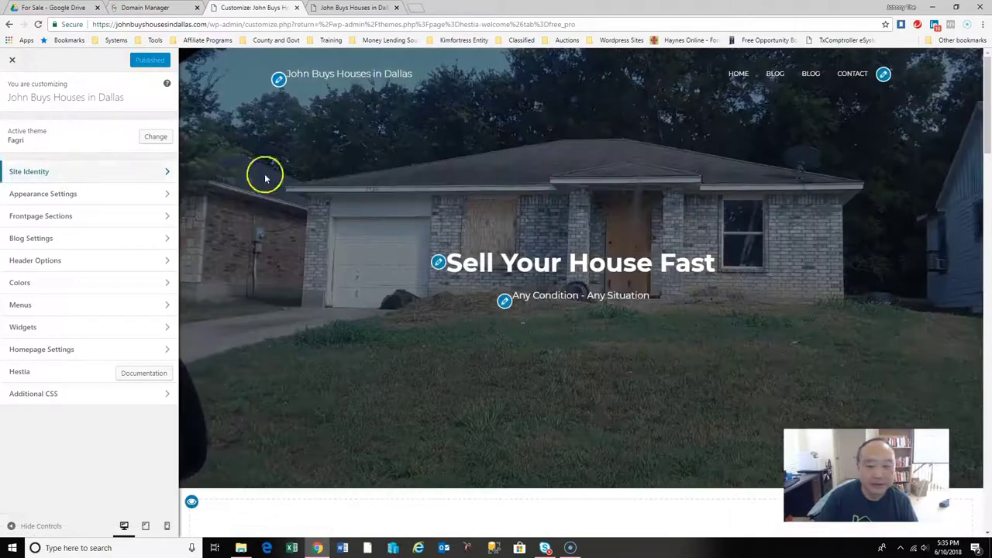
{"action": "left_click_drag", "start_coordinate": [982, 144], "coordinate": [990, 93]}
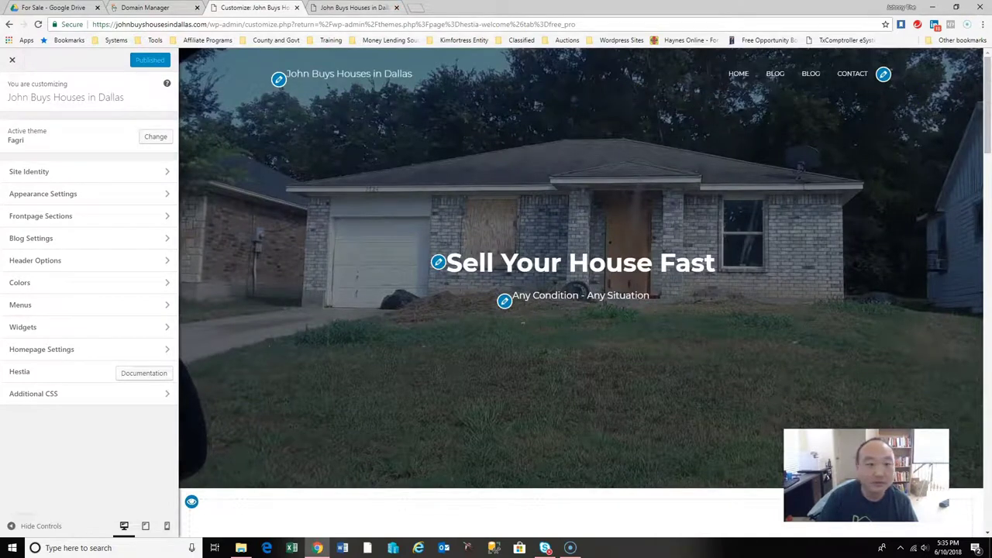
{"action": "key", "text": "ctrl+Tab"}
{"action": "left_click", "coordinate": [37, 25]}
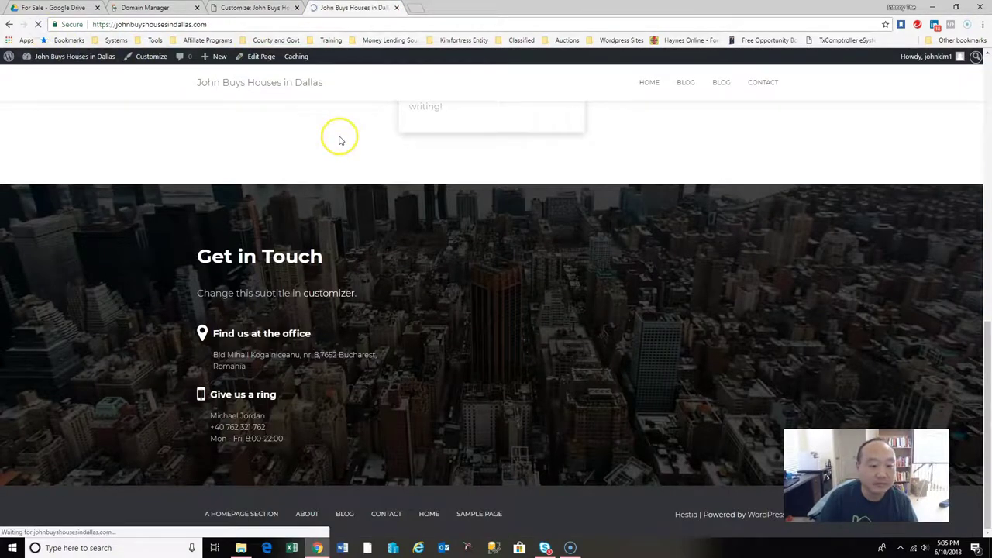
{"action": "left_click_drag", "start_coordinate": [984, 307], "coordinate": [988, 120]}
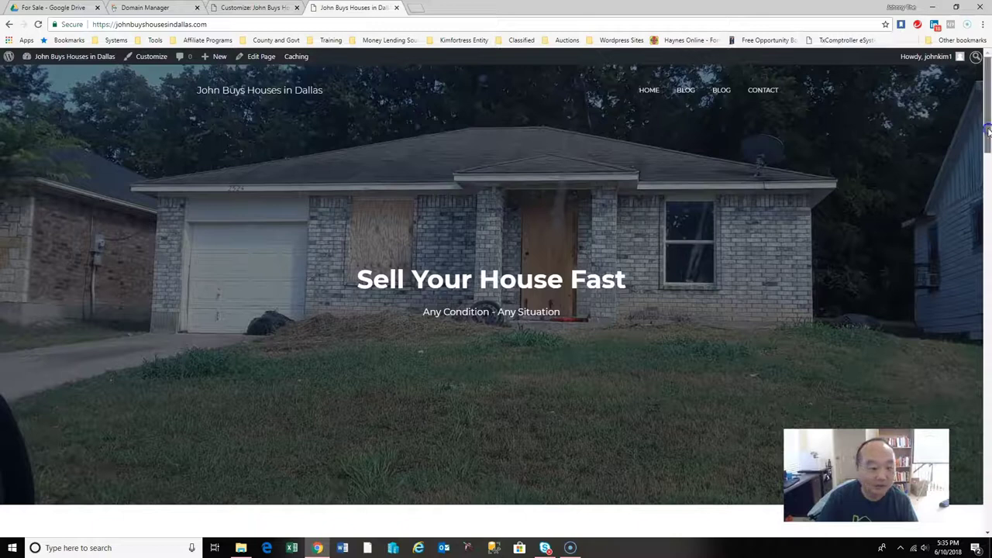
{"action": "left_click", "coordinate": [267, 7]}
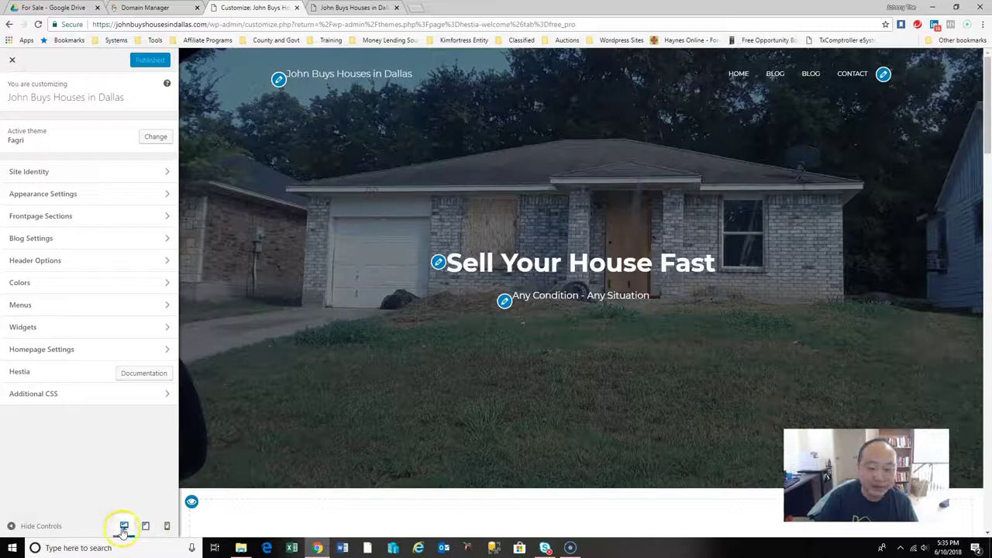
{"action": "left_click", "coordinate": [146, 527]}
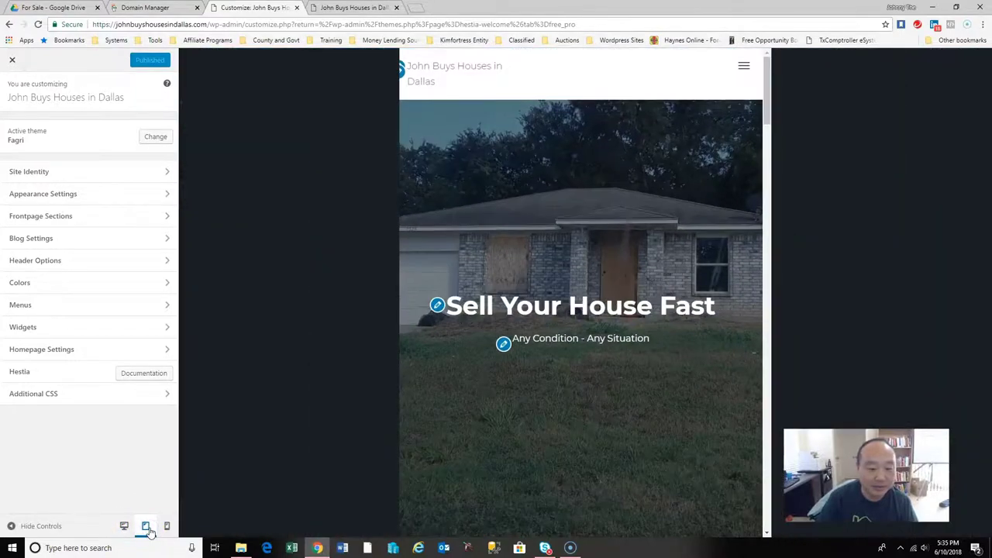
{"action": "left_click", "coordinate": [167, 526]}
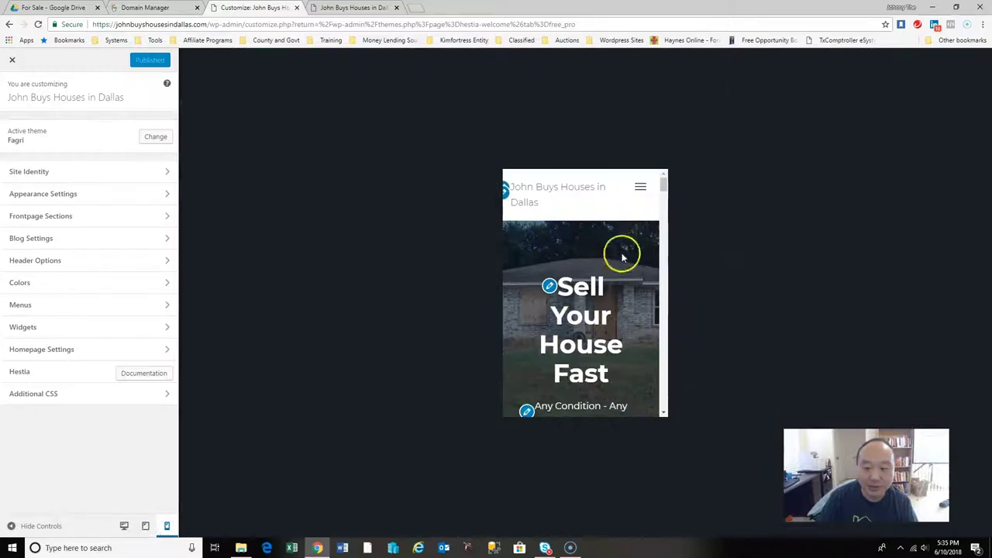
{"action": "mouse_move", "coordinate": [662, 188]}
{"action": "left_mouse_down"}
{"action": "mouse_move", "coordinate": [663, 234]}
{"action": "mouse_move", "coordinate": [660, 182]}
{"action": "left_mouse_up"}
{"action": "left_click", "coordinate": [124, 527]}
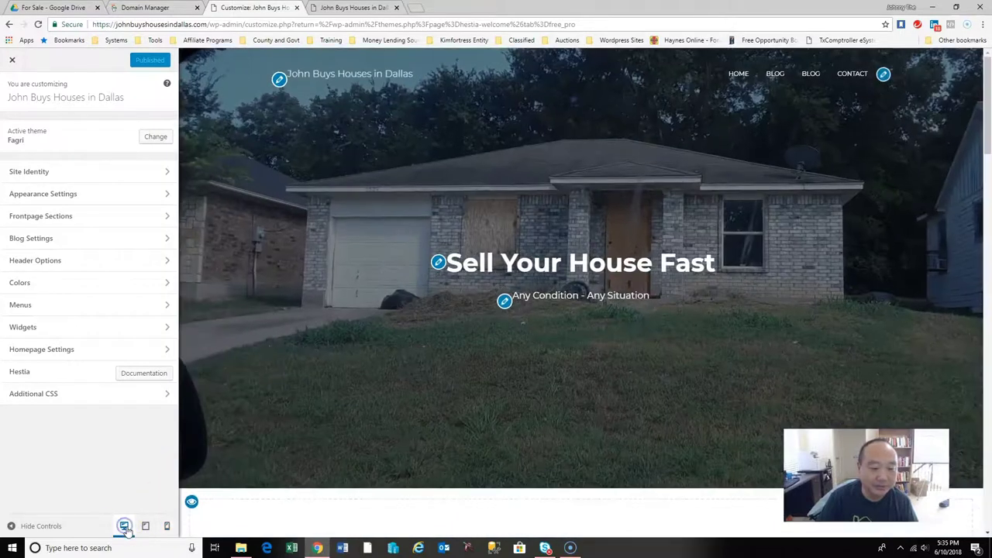
{"action": "mouse_move", "coordinate": [983, 131]}
{"action": "left_mouse_down"}
{"action": "mouse_move", "coordinate": [987, 143]}
{"action": "mouse_move", "coordinate": [990, 111]}
{"action": "left_mouse_up"}
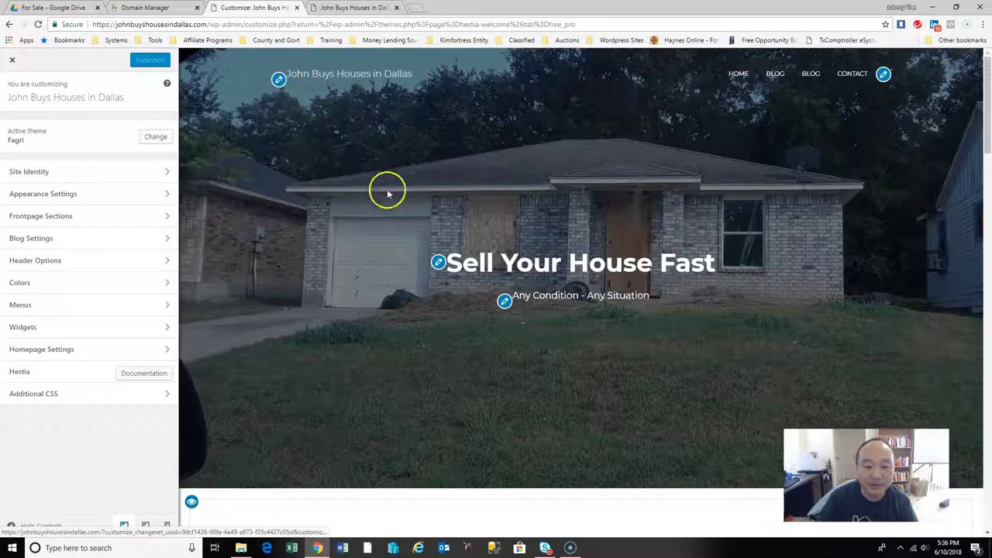
{"action": "left_click_drag", "start_coordinate": [981, 131], "coordinate": [990, 203]}
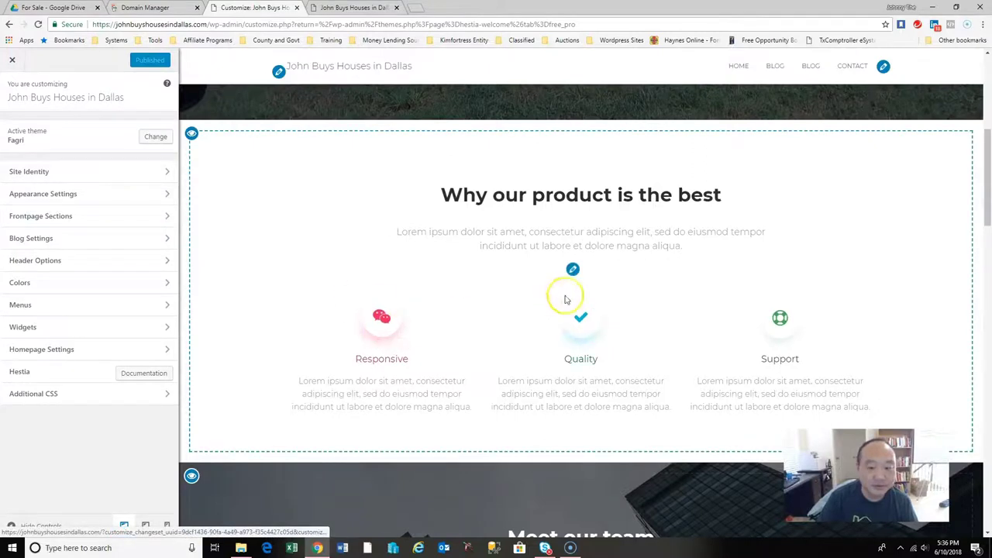
Set the Features section title to 'Any Situation - Any Condition'.
{"action": "left_click", "coordinate": [573, 269]}
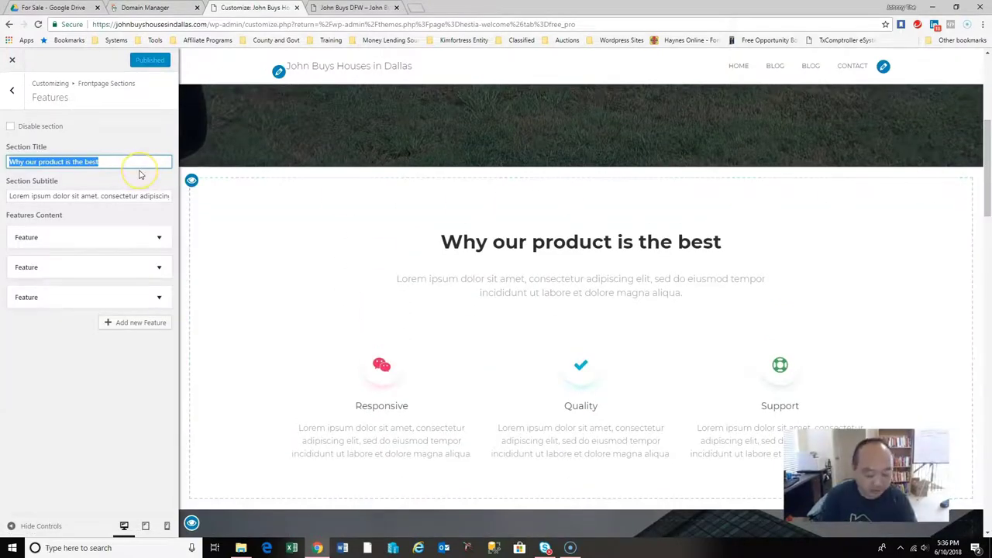
{"action": "type", "text": "Why you"}
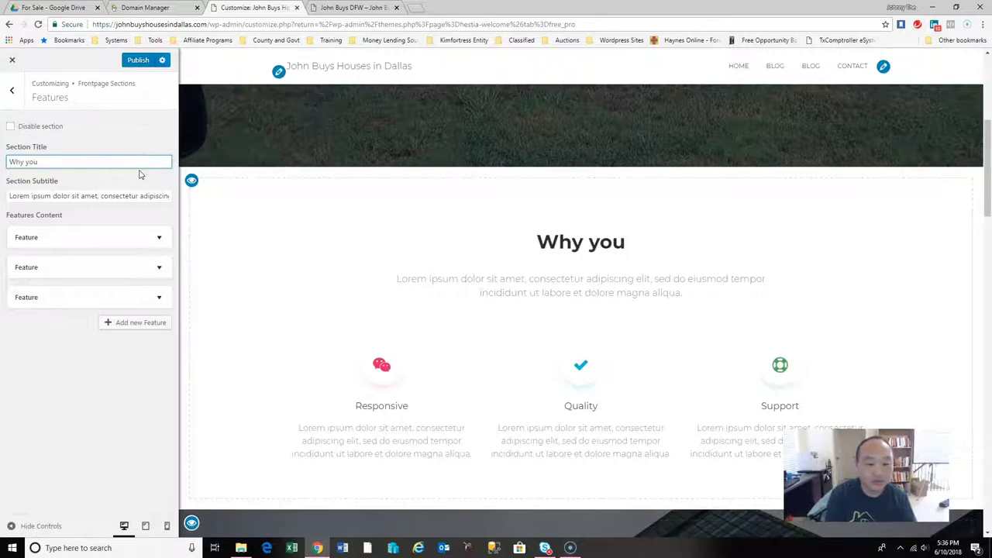
{"action": "key", "text": "BackSpace"}
{"action": "key", "text": "BackSpace"}
{"action": "key", "text": "BackSpace"}
{"action": "key", "text": "BackSpace"}
{"action": "type", "text": "You sh"}
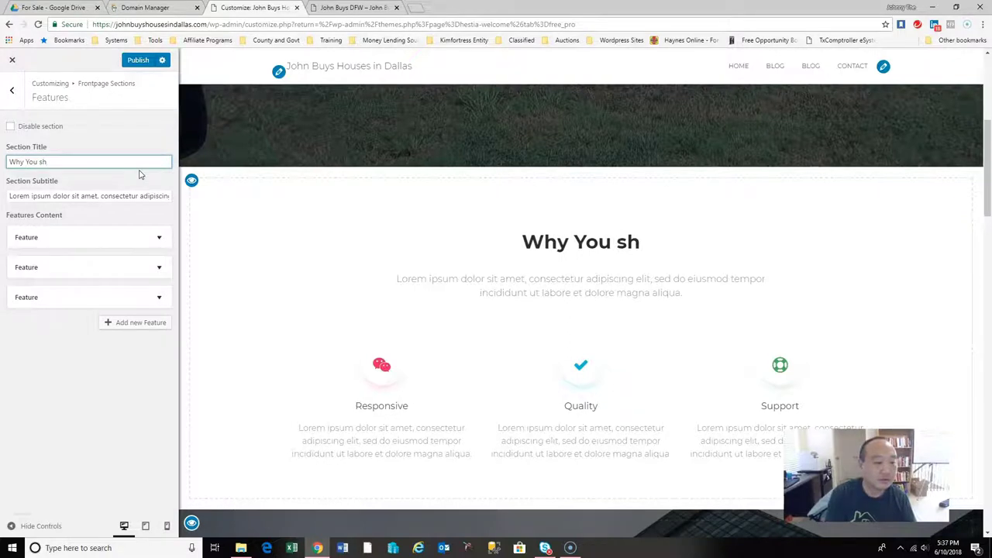
{"action": "key", "text": "BackSpace"}
{"action": "key", "text": "BackSpace"}
{"action": "key", "text": "BackSpace"}
{"action": "key", "text": "BackSpace"}
{"action": "key", "text": "BackSpace"}
{"action": "key", "text": "BackSpace"}
{"action": "key", "text": "BackSpace"}
{"action": "key", "text": "BackSpace"}
{"action": "key", "text": "BackSpace"}
{"action": "key", "text": "BackSpace"}
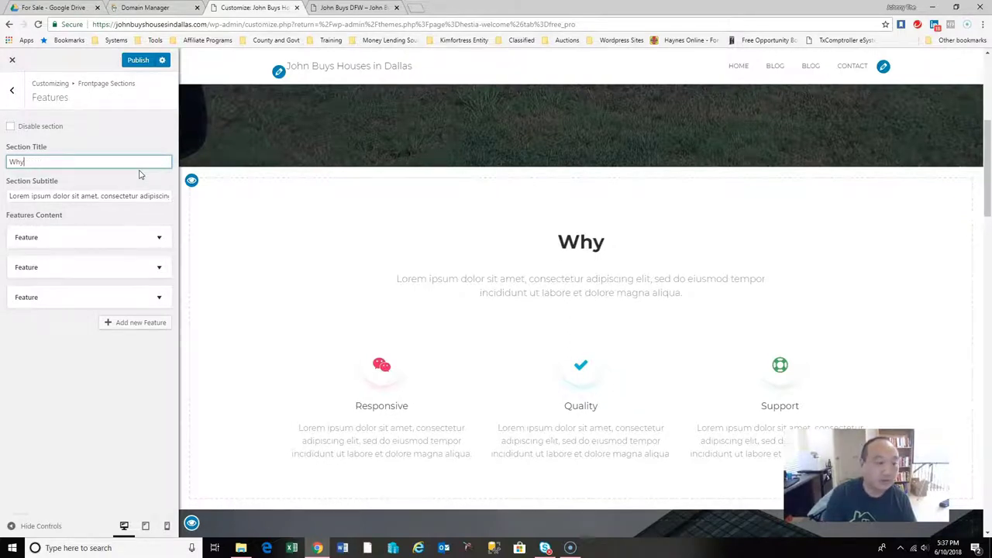
{"action": "type", "text": "ANy"}
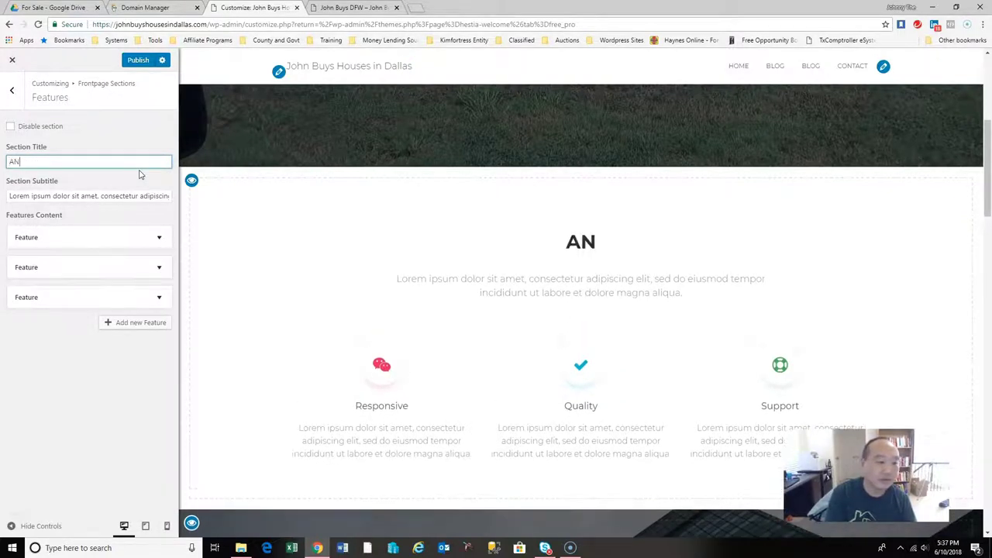
{"action": "key", "text": "BackSpace"}
{"action": "key", "text": "BackSpace"}
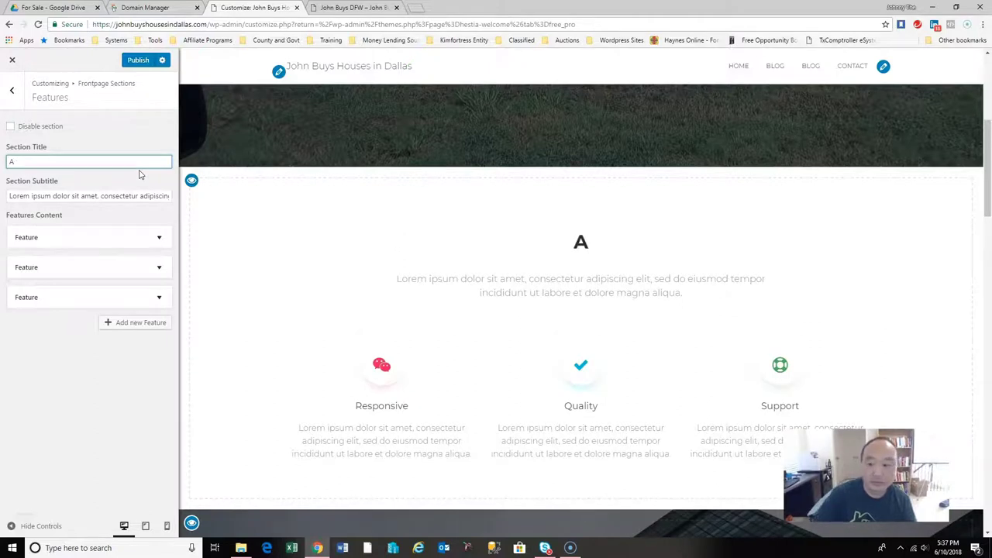
{"action": "mouse_move", "coordinate": [985, 178]}
{"action": "left_mouse_down"}
{"action": "mouse_move", "coordinate": [986, 113]}
{"action": "mouse_move", "coordinate": [989, 159]}
{"action": "left_mouse_up"}
{"action": "type", "text": "ny Situation"}
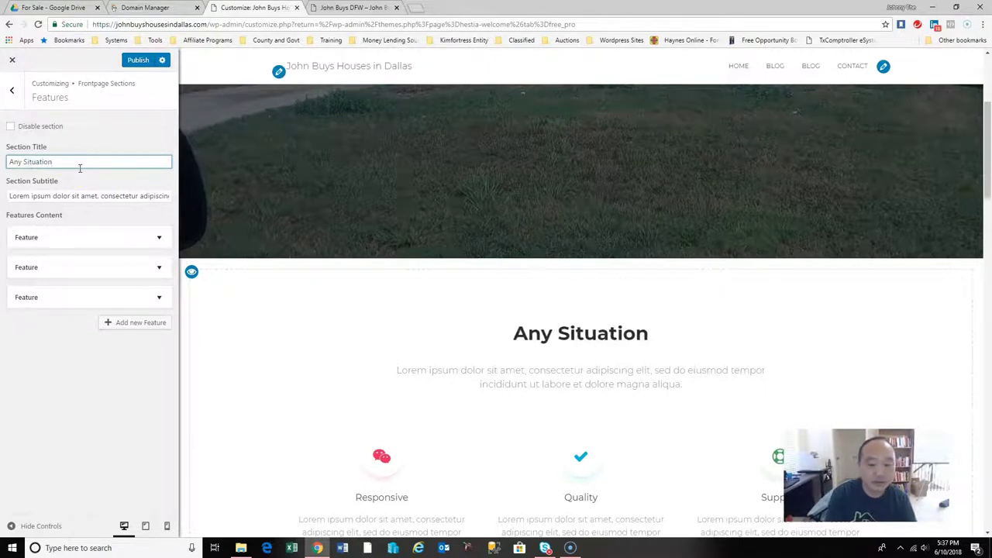
{"action": "type", "text": " - A"}
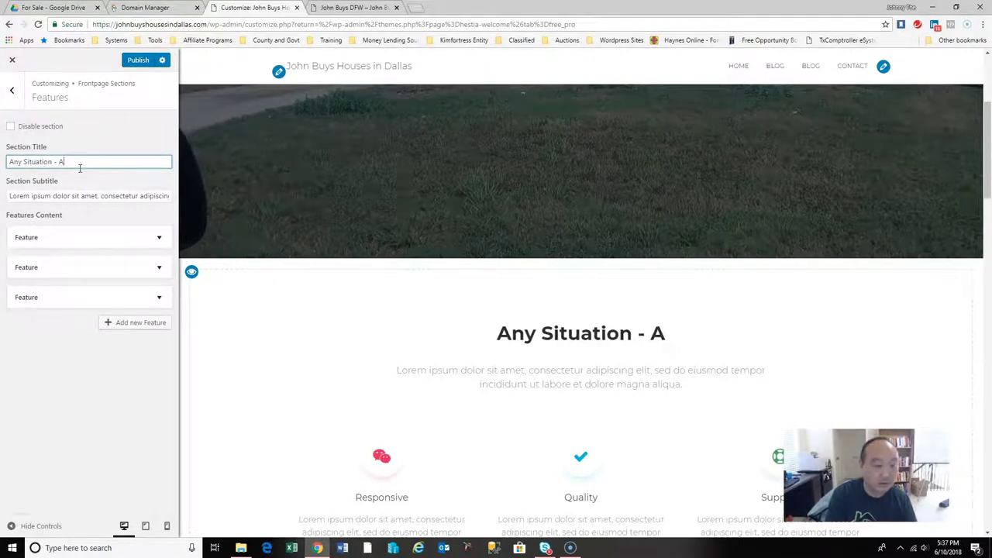
{"action": "type", "text": "ny Conditin"}
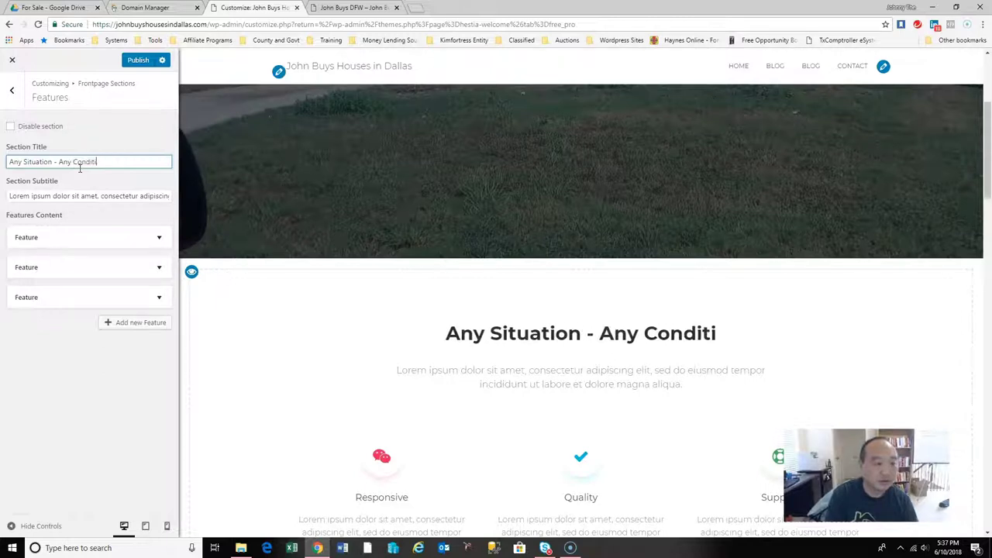
{"action": "key", "text": "BackSpace"}
{"action": "key", "text": "BackSpace"}
{"action": "type", "text": "ion"}
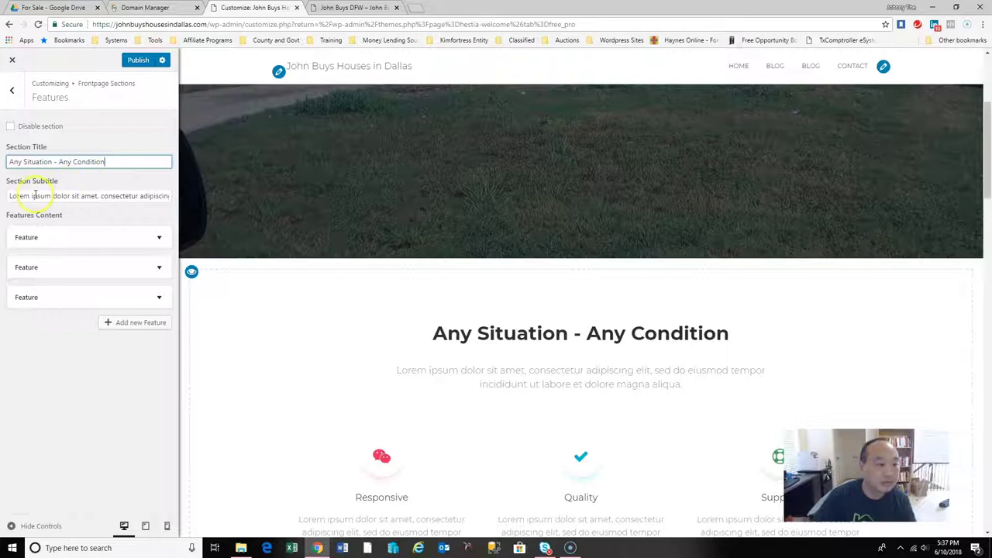
Replace the placeholder subtitle with 'No matter what Situation you are in, we can help you'.
{"action": "left_click_drag", "start_coordinate": [8, 194], "coordinate": [159, 189]}
{"action": "type", "text": "No matter what"}
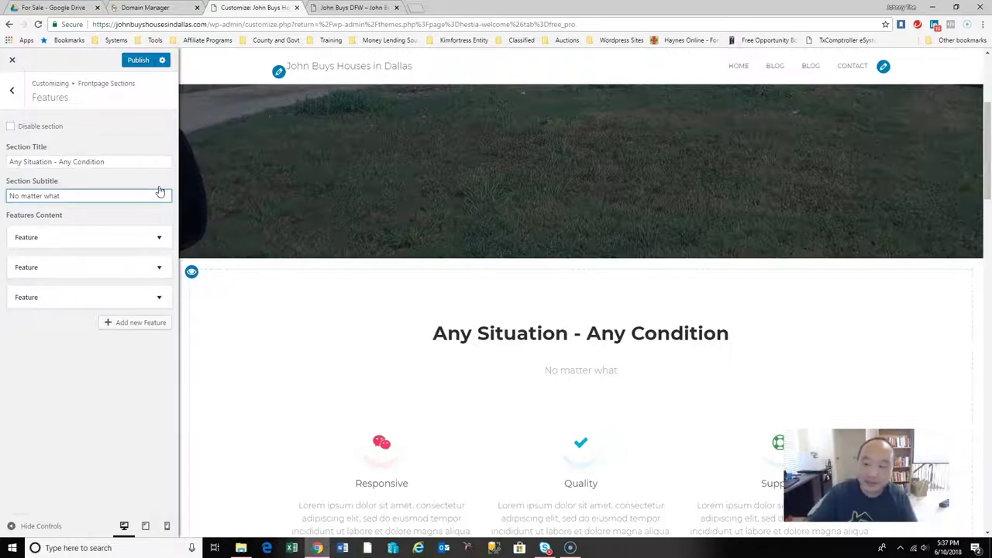
{"action": "mouse_move", "coordinate": [982, 160]}
{"action": "left_mouse_down"}
{"action": "mouse_move", "coordinate": [988, 197]}
{"action": "mouse_move", "coordinate": [988, 165]}
{"action": "left_mouse_up"}
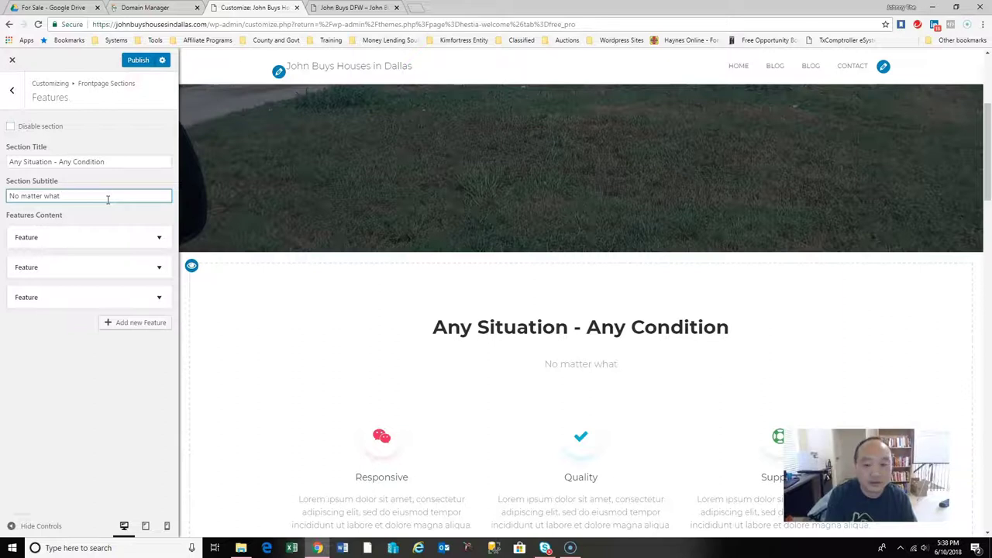
{"action": "type", "text": "Situat"}
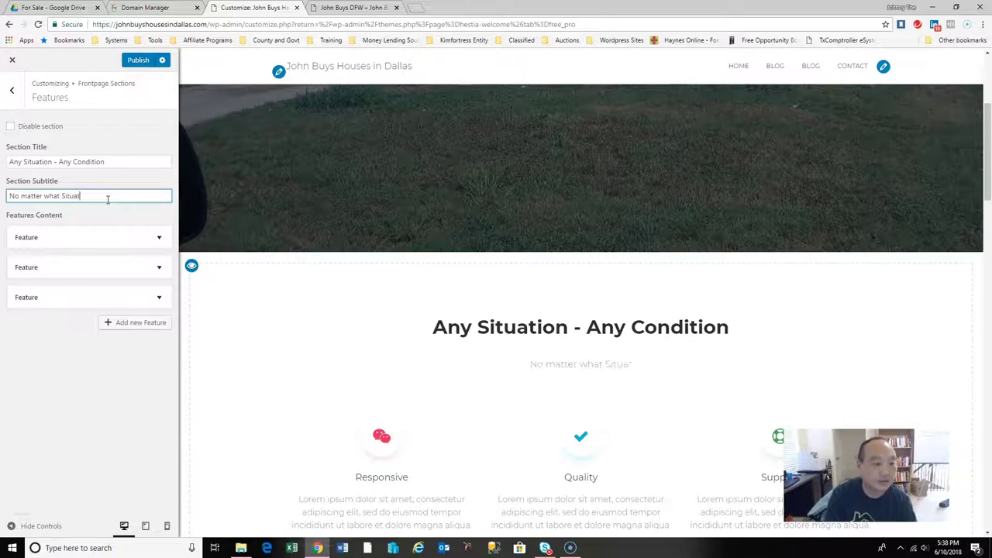
{"action": "type", "text": "ion you are in. wee"}
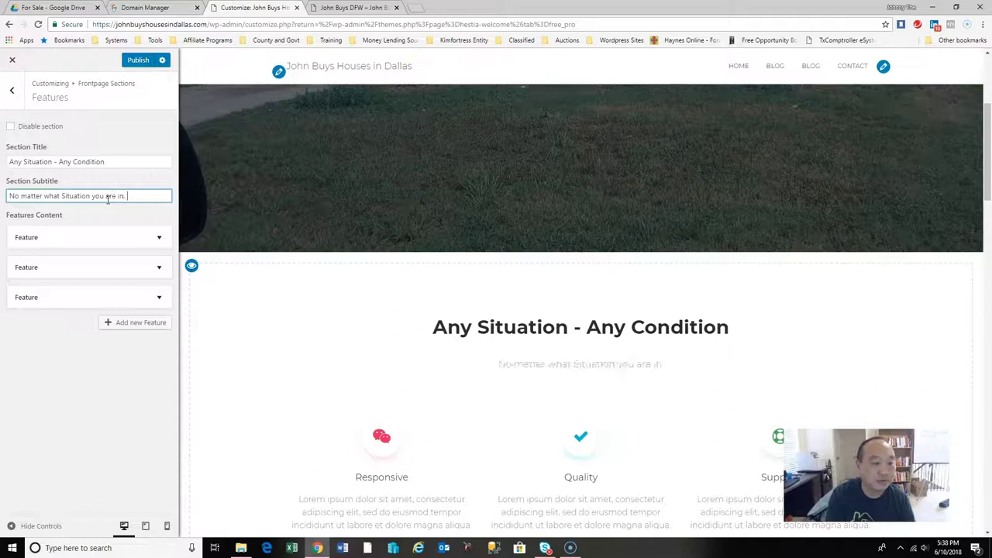
{"action": "key", "text": "BackSpace"}
{"action": "type", "text": "can help you"}
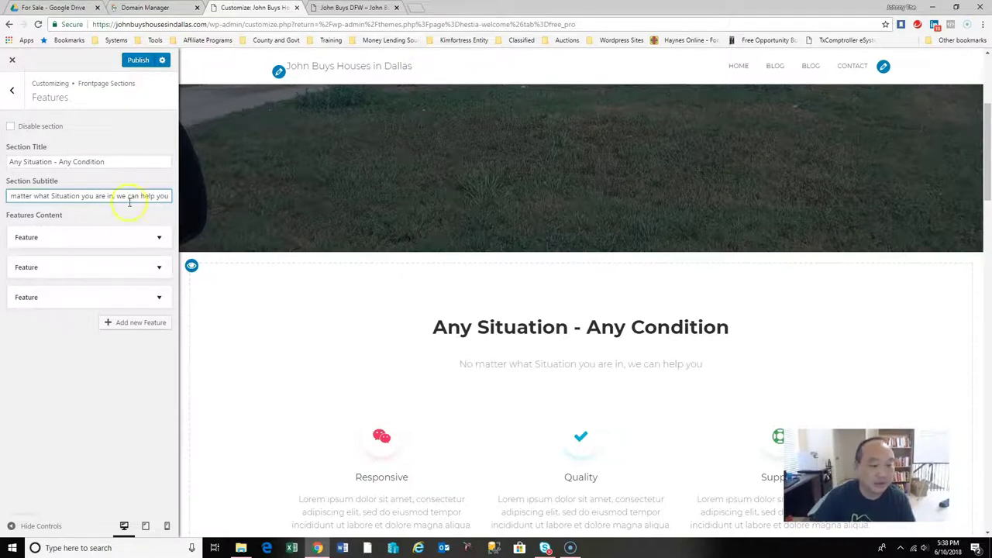
{"action": "left_click", "coordinate": [155, 238]}
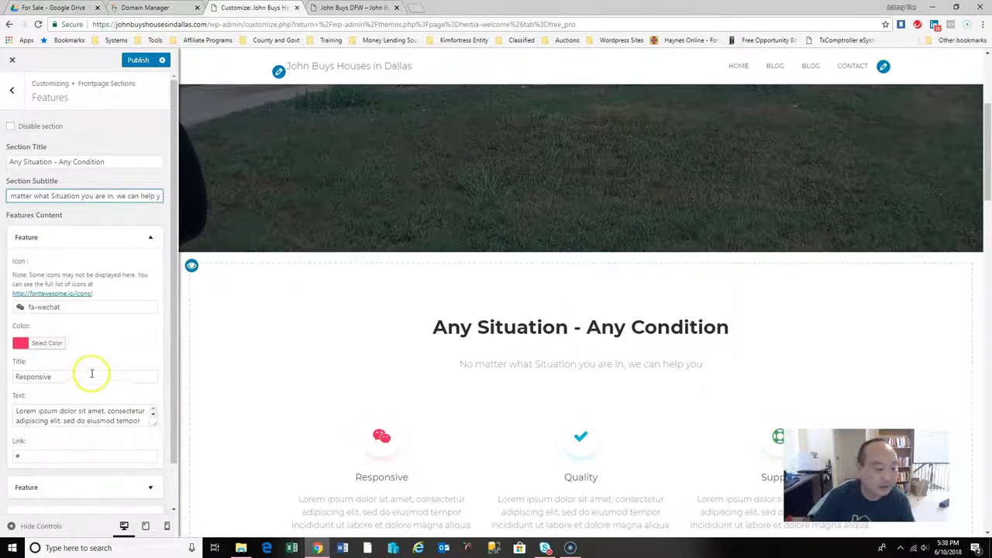
Rename 'Responsive' to 'No Repairs' with text 'You don't need to fix anything up. You leave all the repairs to us.'.
{"action": "double_click", "coordinate": [62, 377]}
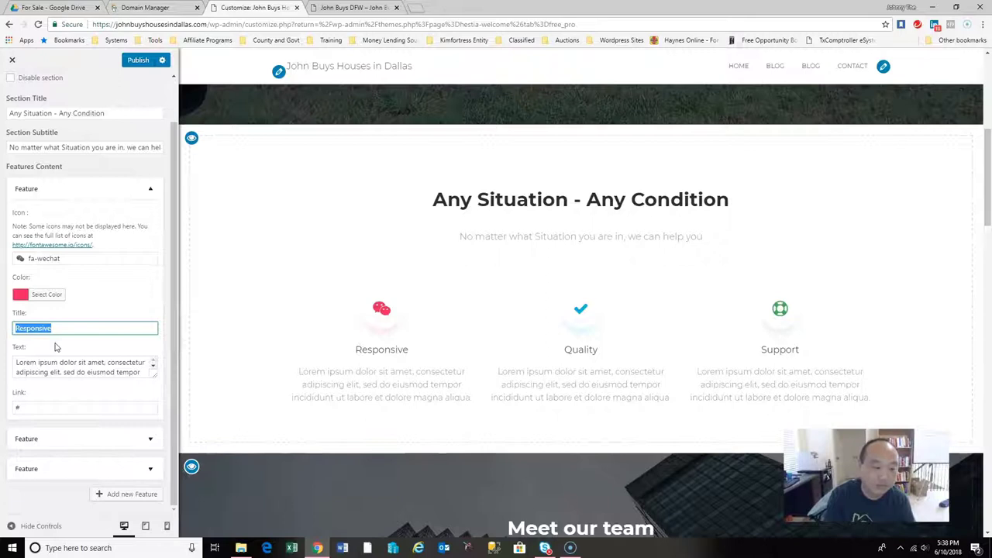
{"action": "type", "text": "No Repairs"}
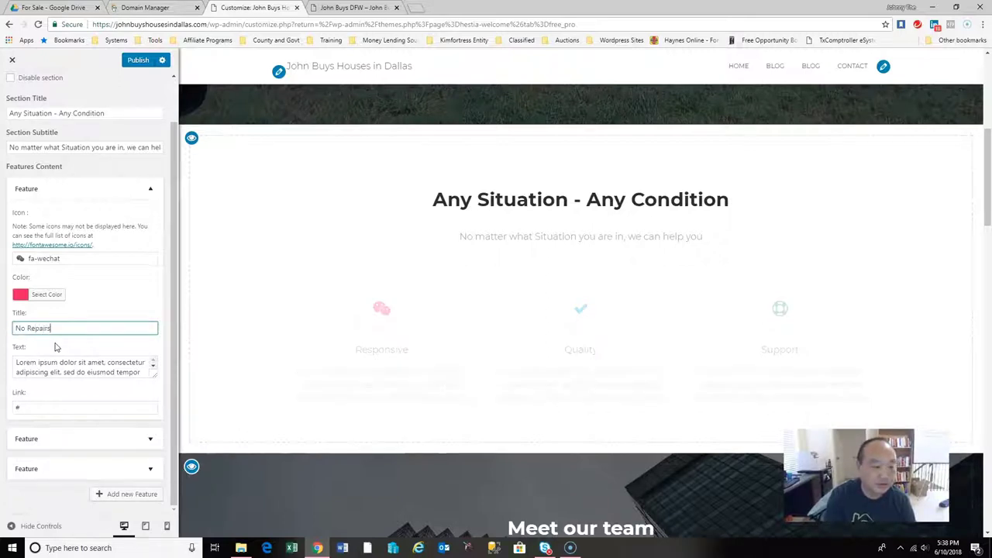
{"action": "left_click_drag", "start_coordinate": [17, 362], "coordinate": [172, 412]}
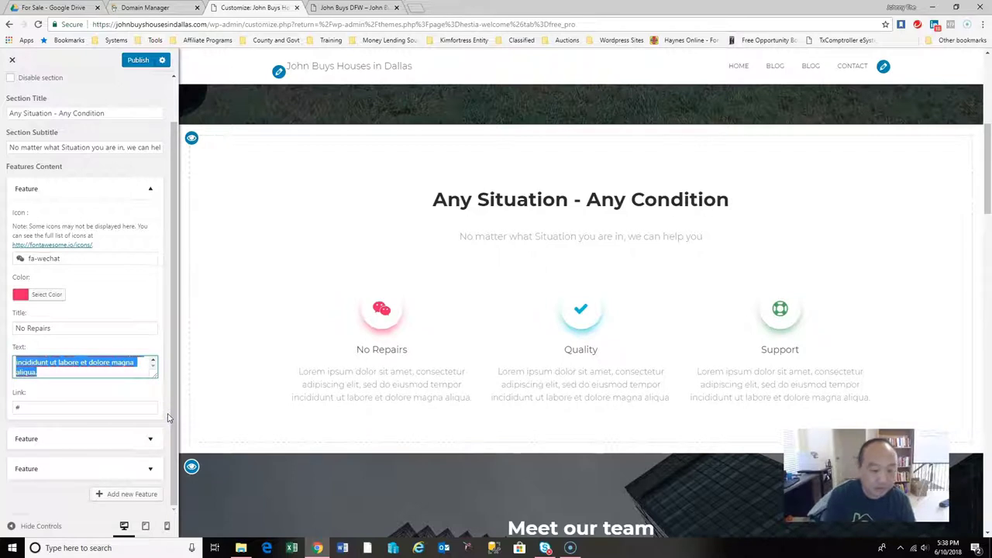
{"action": "type", "text": "D"}
{"action": "key", "text": "BackSpace"}
{"action": "type", "text": "you di"}
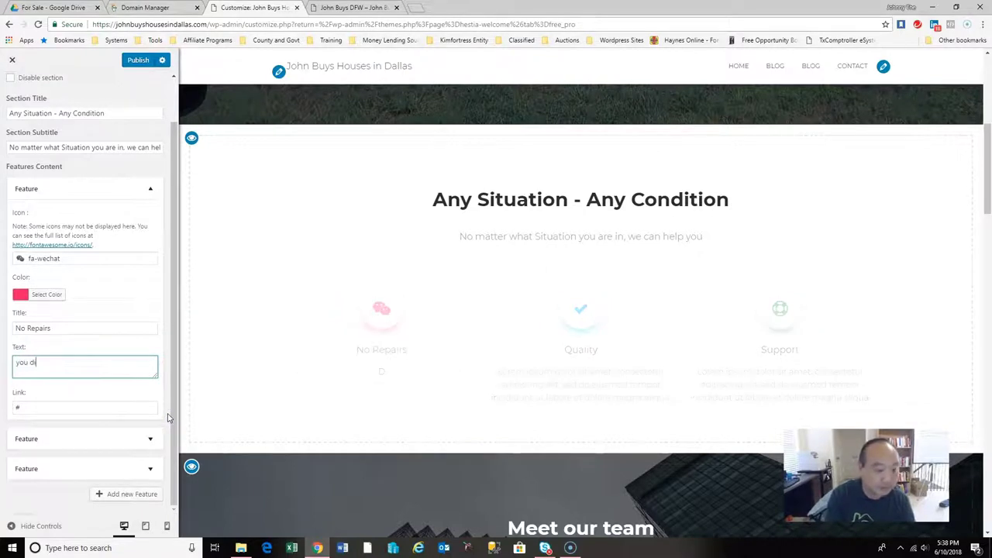
{"action": "key", "text": "BackSpace"}
{"action": "key", "text": "BackSpace"}
{"action": "type", "text": "IF you"}
{"action": "key", "text": "BackSpace"}
{"action": "key", "text": "BackSpace"}
{"action": "key", "text": "BackSpace"}
{"action": "key", "text": "BackSpace"}
{"action": "type", "text": "You don't need to fix any"}
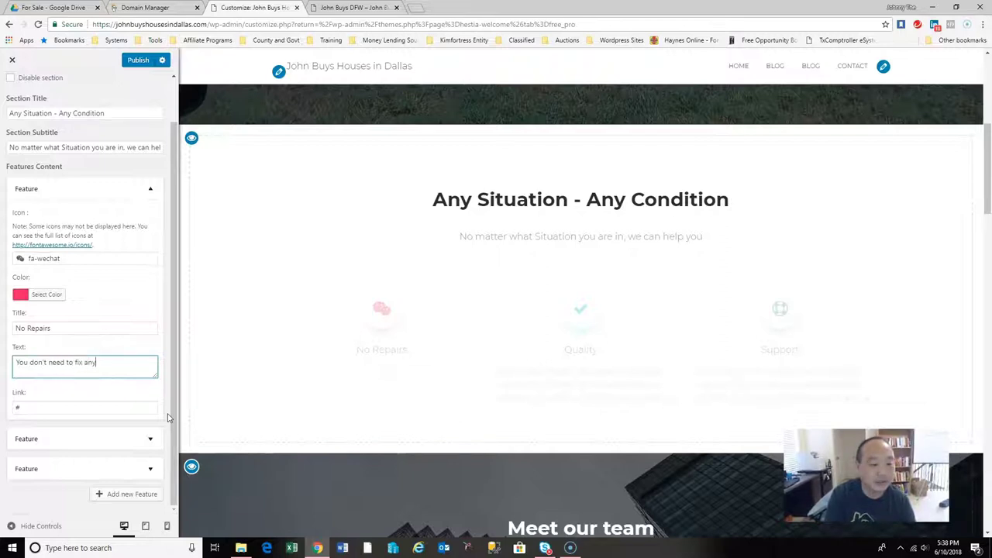
{"action": "type", "text": "thing up. You leave "}
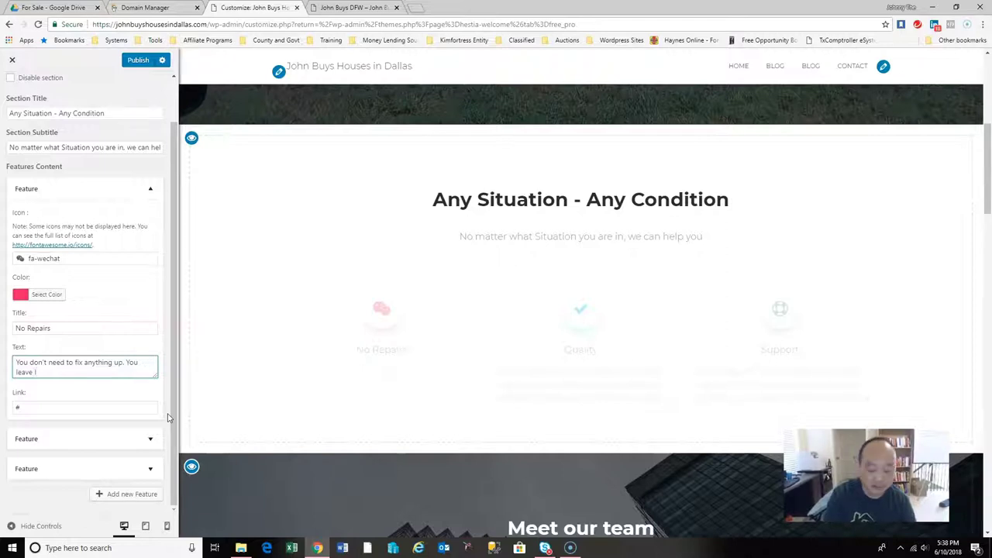
{"action": "type", "text": "all the repairs to us."}
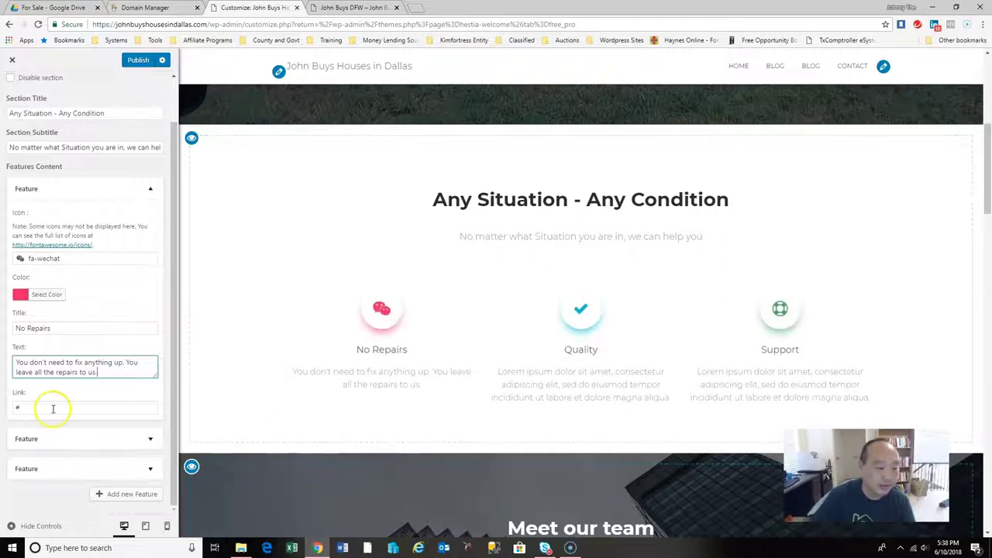
{"action": "left_click", "coordinate": [149, 438]}
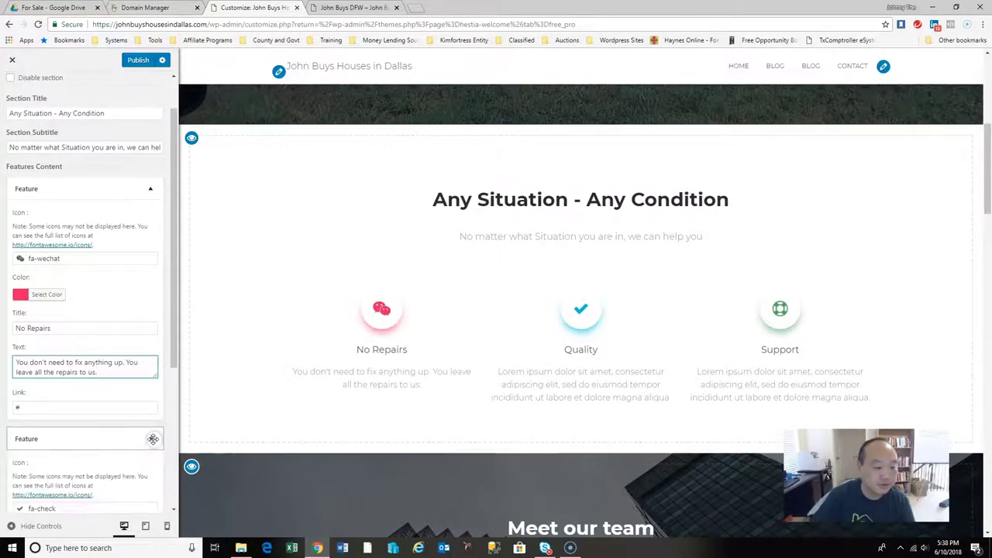
Change the second feature's title from Quality to 'No Out of Pocket expenses'.
{"action": "scroll", "coordinate": [174, 366], "scroll_direction": "down", "scroll_amount": 3}
{"action": "double_click", "coordinate": [73, 342]}
{"action": "type", "text": "No Clos"}
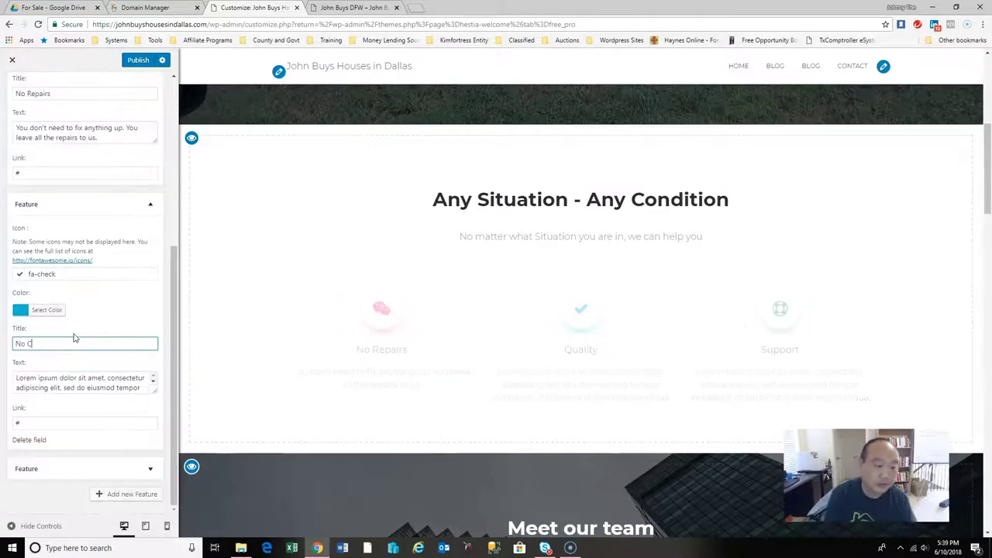
{"action": "key", "text": "BackSpace"}
{"action": "key", "text": "BackSpace"}
{"action": "key", "text": "BackSpace"}
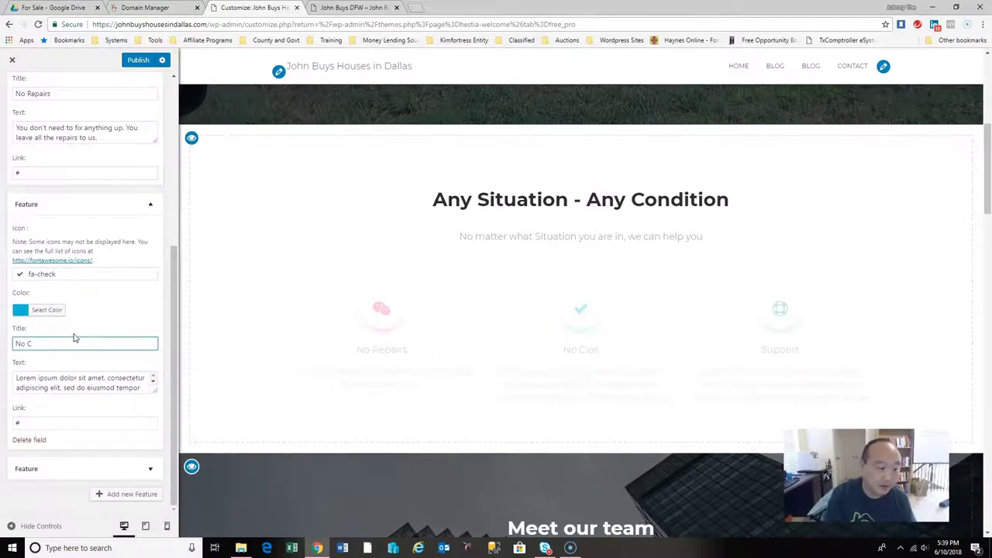
{"action": "key", "text": "BackSpace"}
{"action": "type", "text": "Out of Po"}
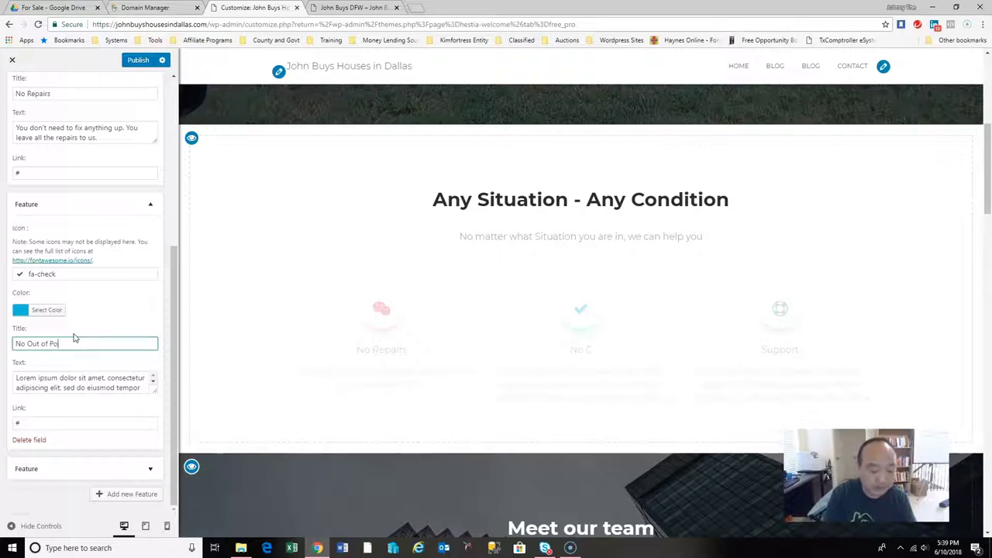
{"action": "type", "text": "cket expenses"}
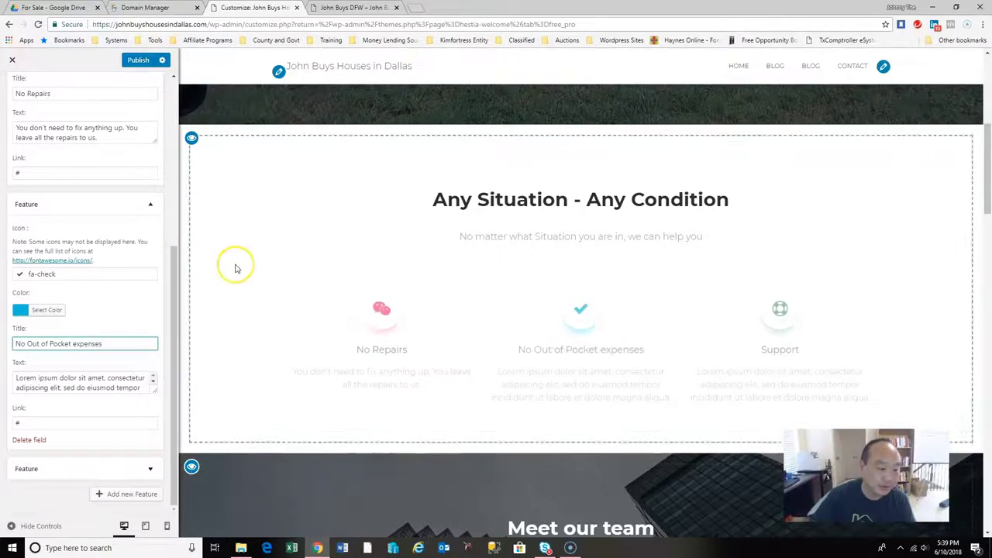
Replace its description with text saying all Closing Costs are paid and there are no hidden fees.
{"action": "left_click_drag", "start_coordinate": [15, 377], "coordinate": [144, 410]}
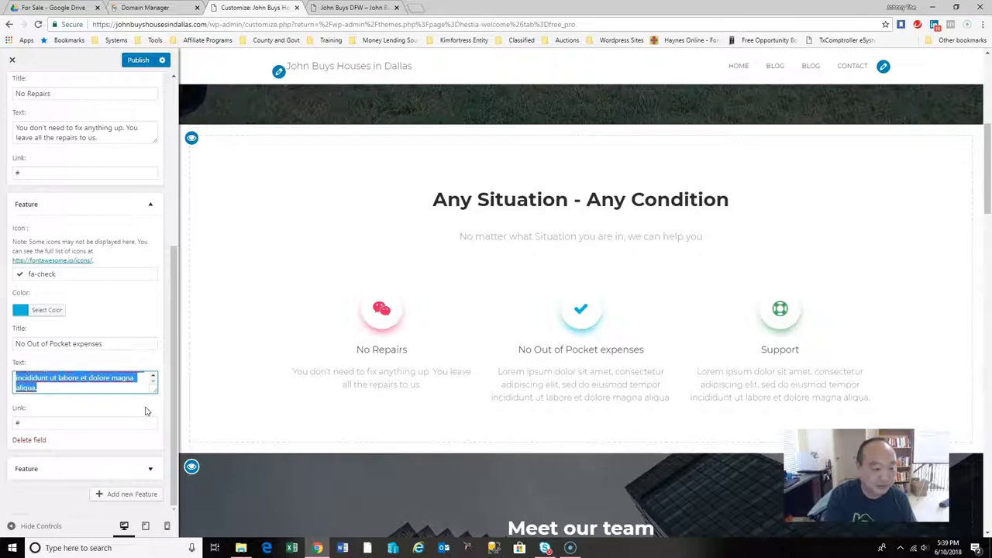
{"action": "type", "text": "You don't pay anytin"}
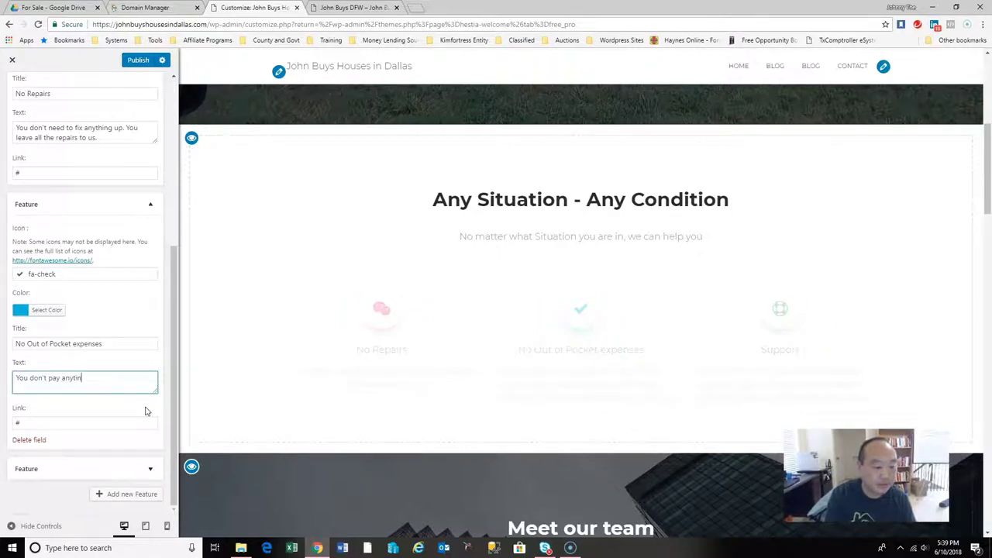
{"action": "key", "text": "BackSpace"}
{"action": "key", "text": "BackSpace"}
{"action": "type", "text": "hing out of your pock"}
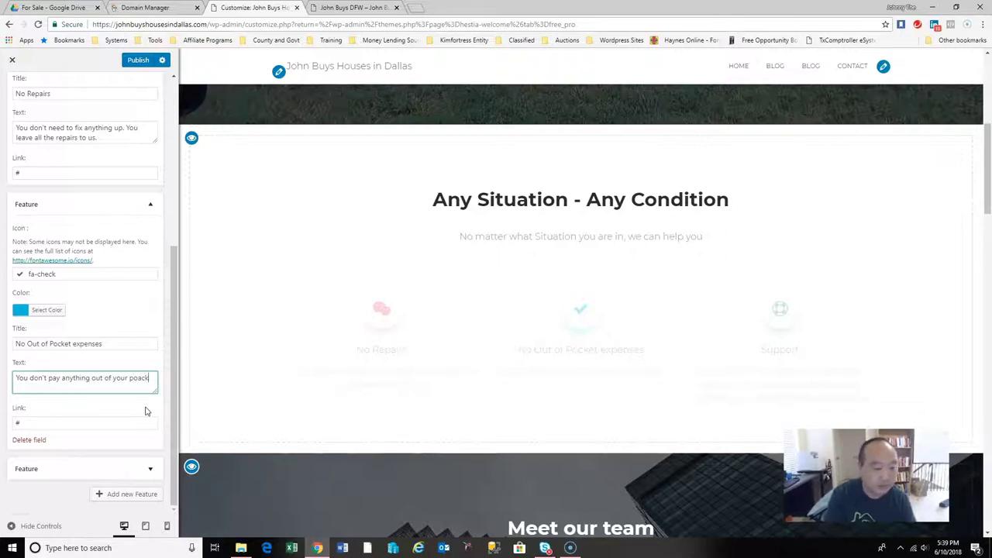
{"action": "key", "text": "BackSpace"}
{"action": "key", "text": "BackSpace"}
{"action": "key", "text": "BackSpace"}
{"action": "type", "text": "cket. We pay for all Clostin"}
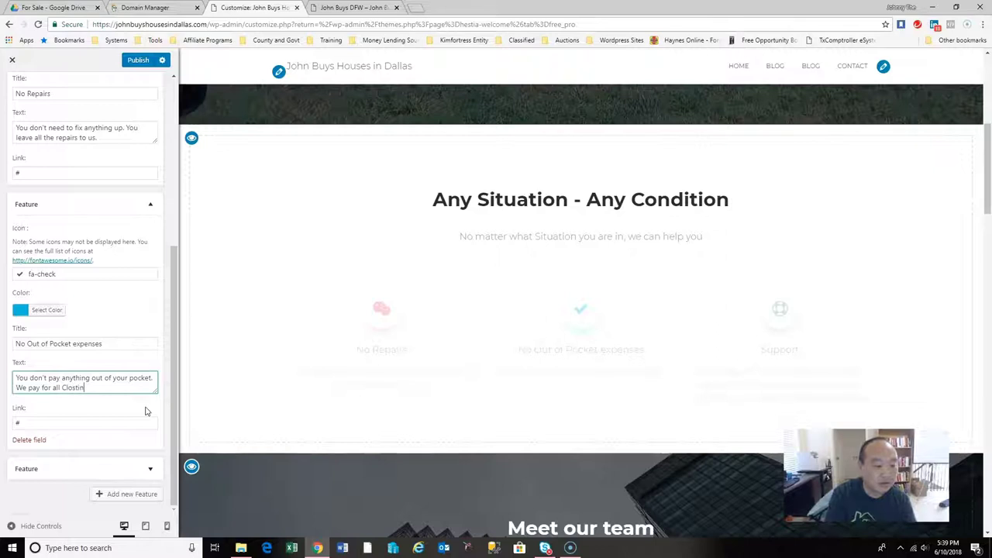
{"action": "key", "text": "BackSpace"}
{"action": "type", "text": "ing Costs and there are"}
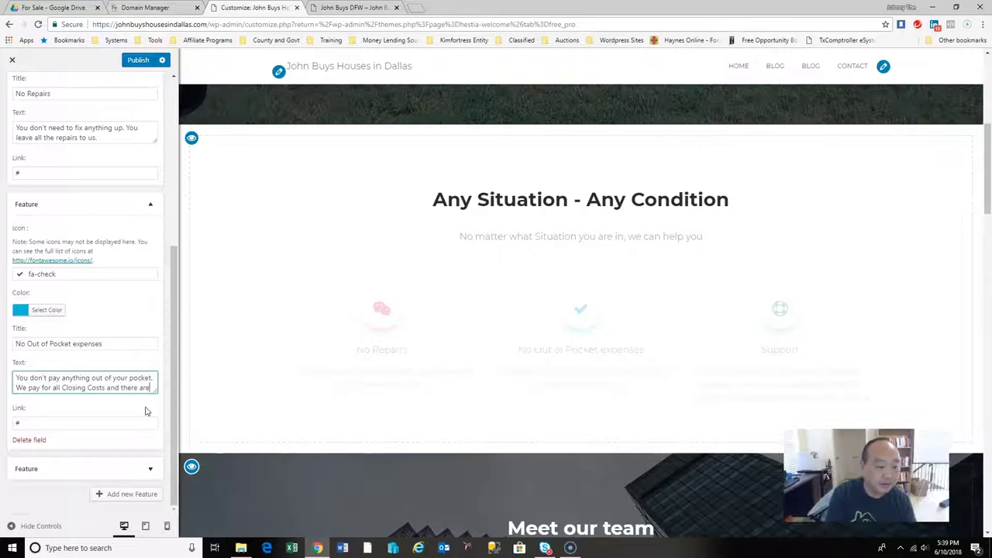
{"action": "type", "text": " no di"}
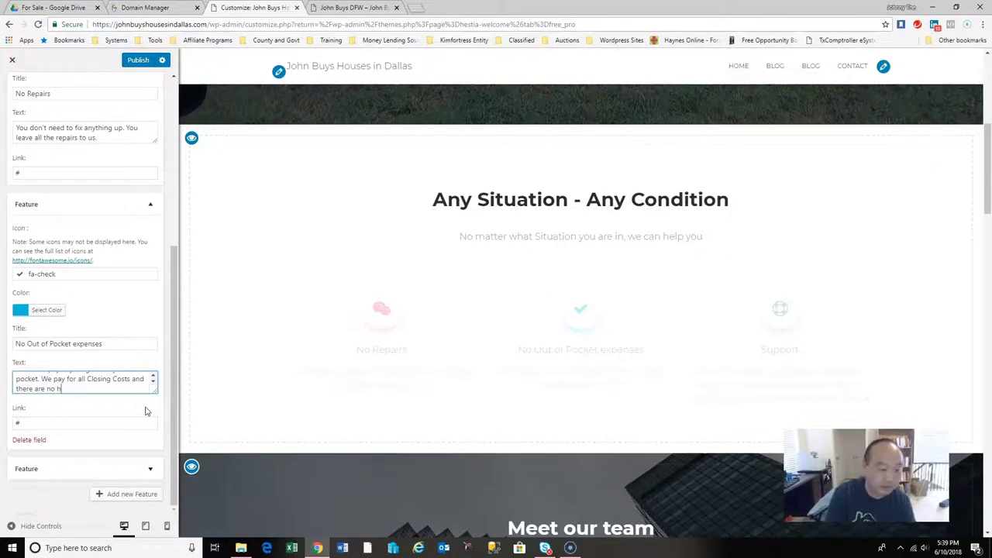
{"action": "type", "text": "dden fe"}
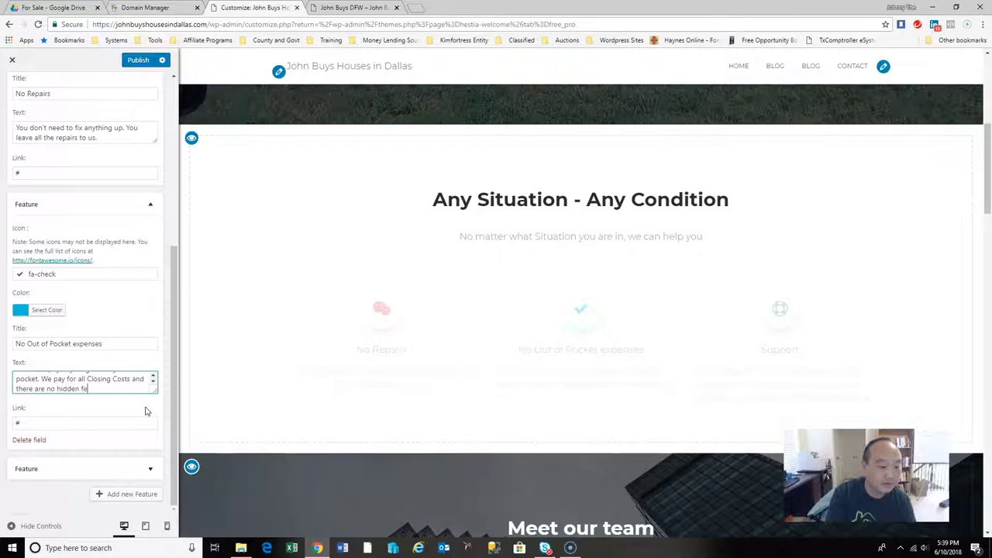
{"action": "type", "text": "es."}
{"action": "left_click", "coordinate": [172, 405]}
{"action": "left_click", "coordinate": [150, 466]}
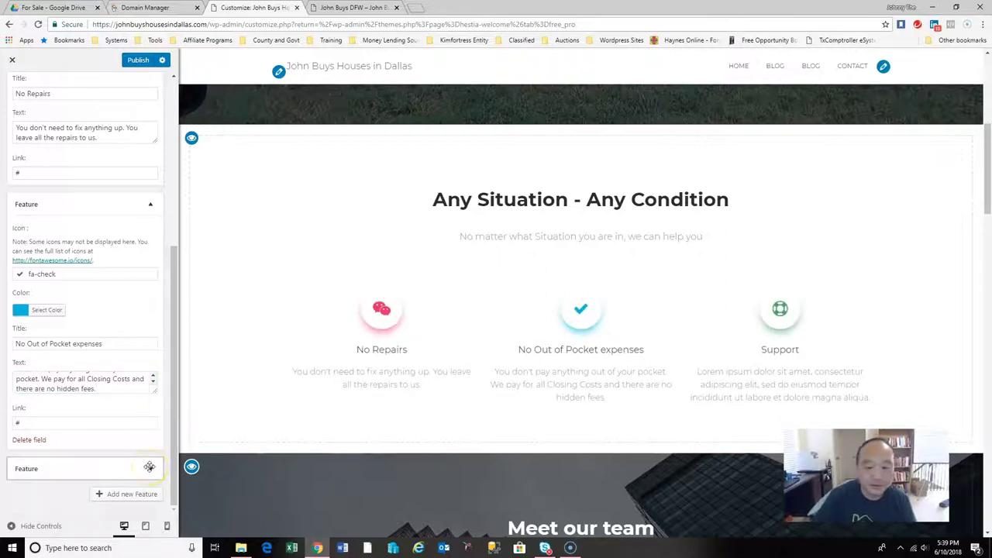
{"action": "left_click", "coordinate": [149, 466]}
Retitle the third feature 'Close at your convenience'.
{"action": "left_click_drag", "start_coordinate": [173, 381], "coordinate": [173, 491]}
{"action": "left_click", "coordinate": [65, 377]}
{"action": "left_click_drag", "start_coordinate": [65, 378], "coordinate": [9, 378]}
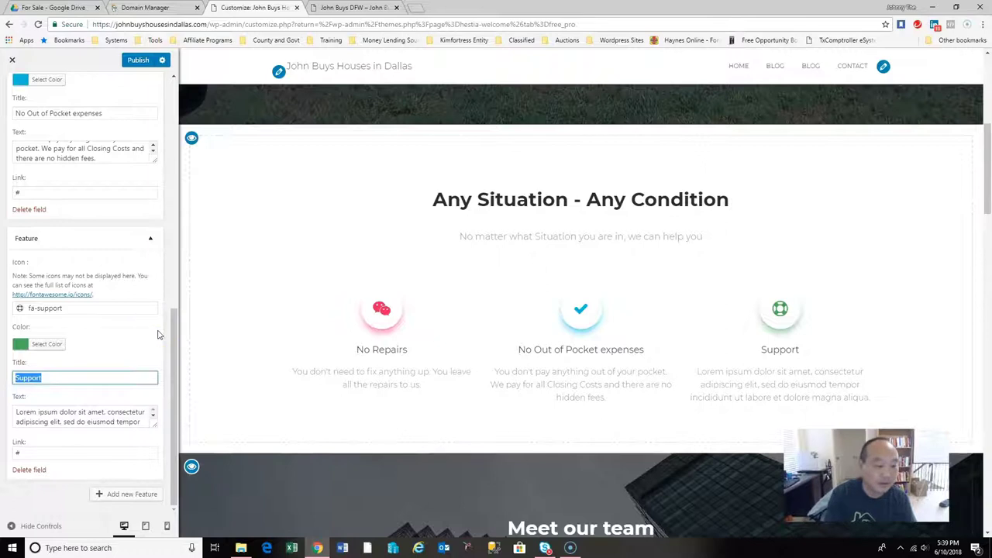
{"action": "type", "text": "Close at y"}
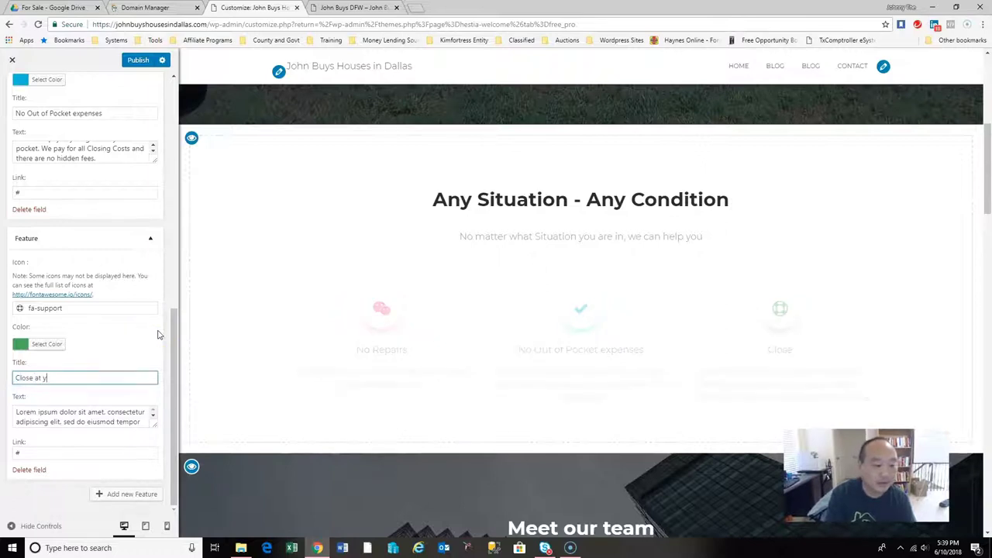
{"action": "type", "text": "our Tim"}
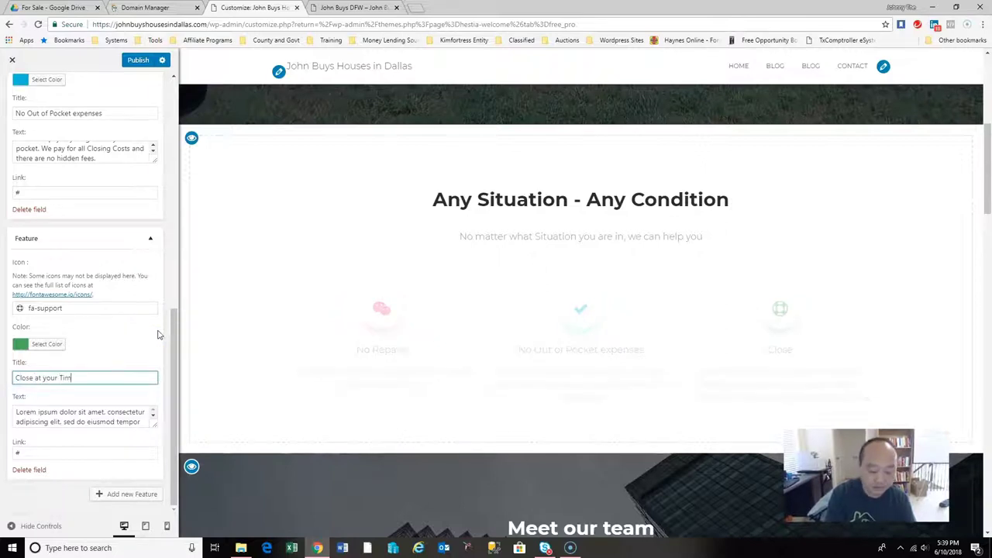
{"action": "type", "text": "e"}
{"action": "key", "text": "ctrl+BackSpace"}
{"action": "key", "text": "ctrl+BackSpace"}
{"action": "key", "text": "ctrl+BackSpace"}
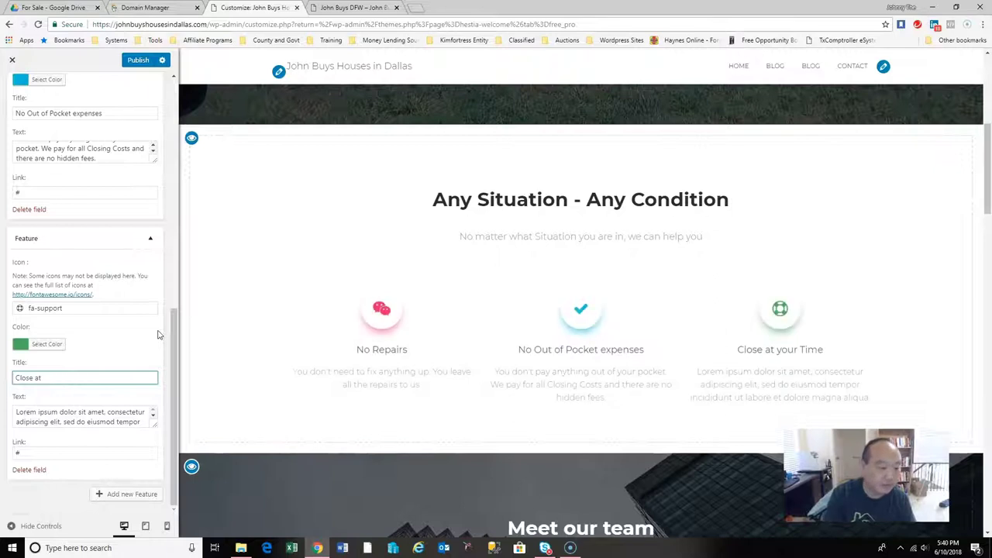
{"action": "type", "text": "Wheneverever you"}
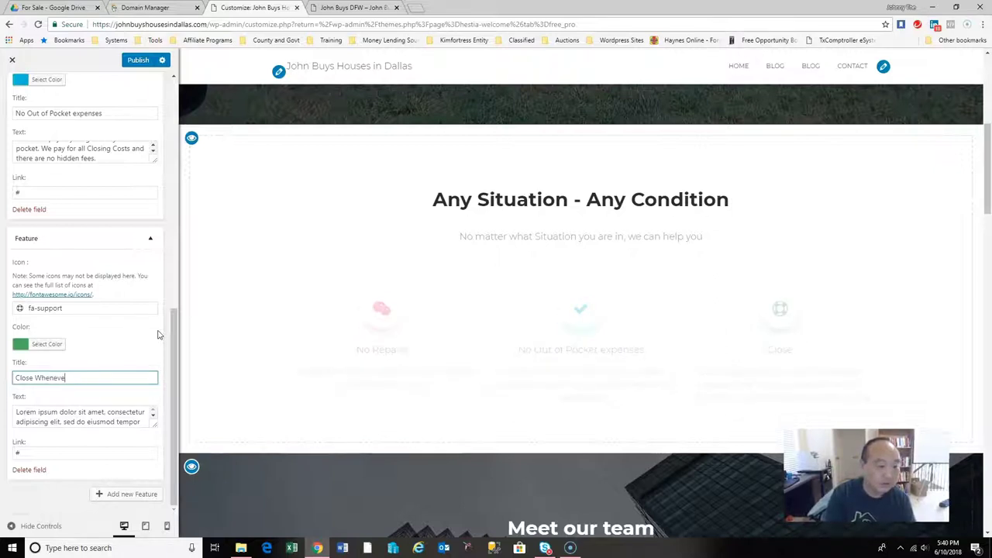
{"action": "key", "text": "BackSpace"}
{"action": "key", "text": "BackSpace"}
{"action": "key", "text": "BackSpace"}
{"action": "key", "text": "BackSpace"}
{"action": "key", "text": "BackSpace"}
{"action": "key", "text": "BackSpace"}
{"action": "key", "text": "BackSpace"}
{"action": "key", "text": "BackSpace"}
{"action": "key", "text": "BackSpace"}
{"action": "key", "text": "BackSpace"}
{"action": "key", "text": "BackSpace"}
{"action": "key", "text": "BackSpace"}
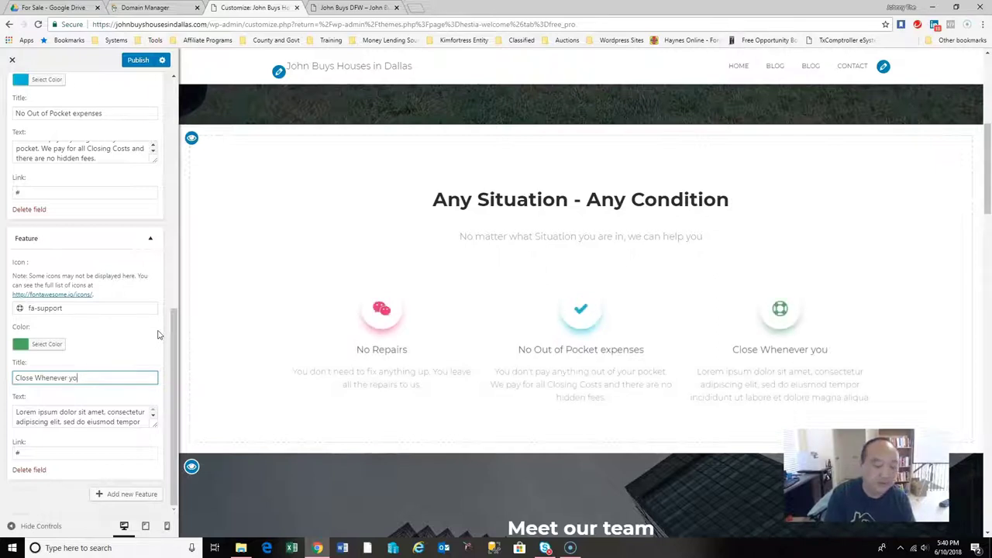
{"action": "type", "text": "at your convenience"}
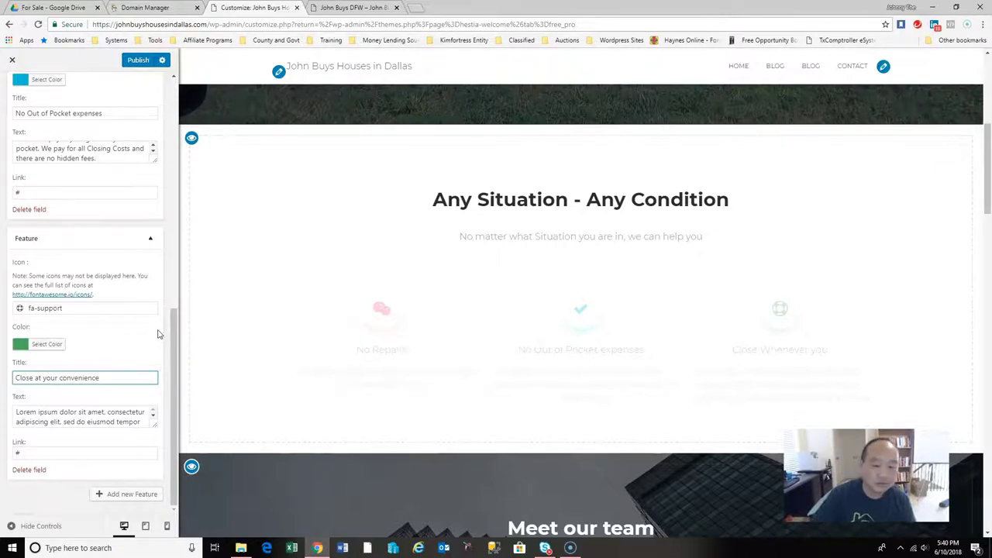
Replace its text with 'Whether you need to close quickly or at a specific timeframe, we can accomodate your needs.'.
{"action": "left_click_drag", "start_coordinate": [17, 411], "coordinate": [144, 460]}
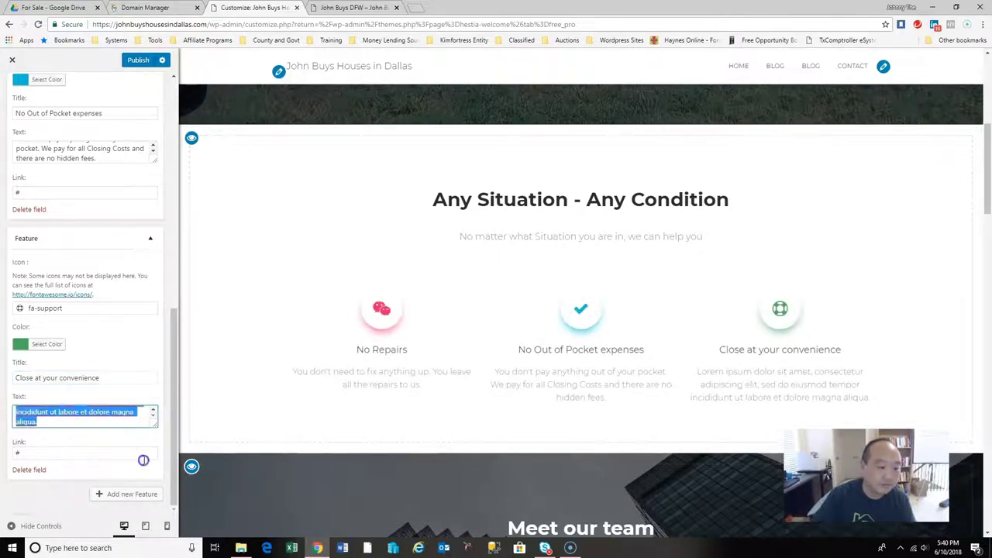
{"action": "type", "text": "Whether you need to close quickly or "}
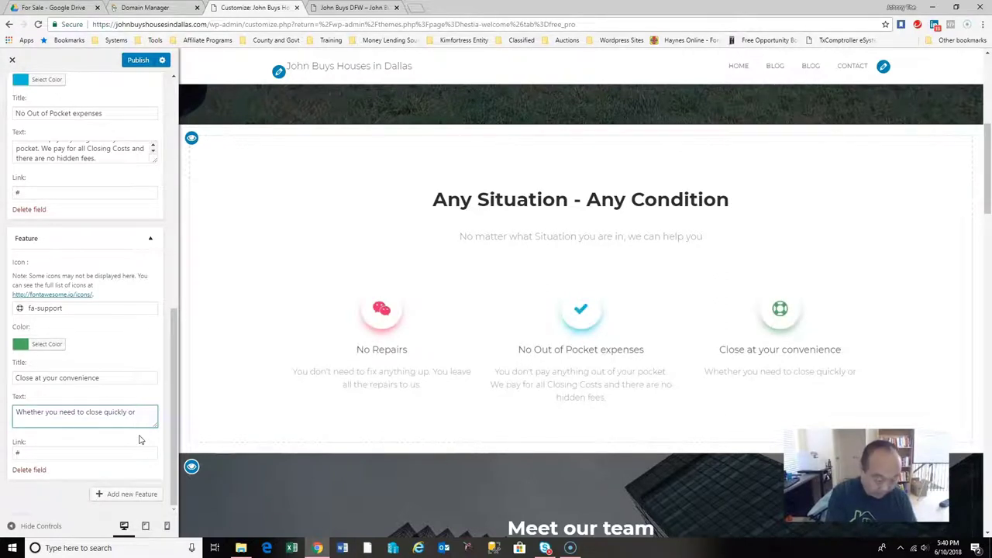
{"action": "type", "text": "in"}
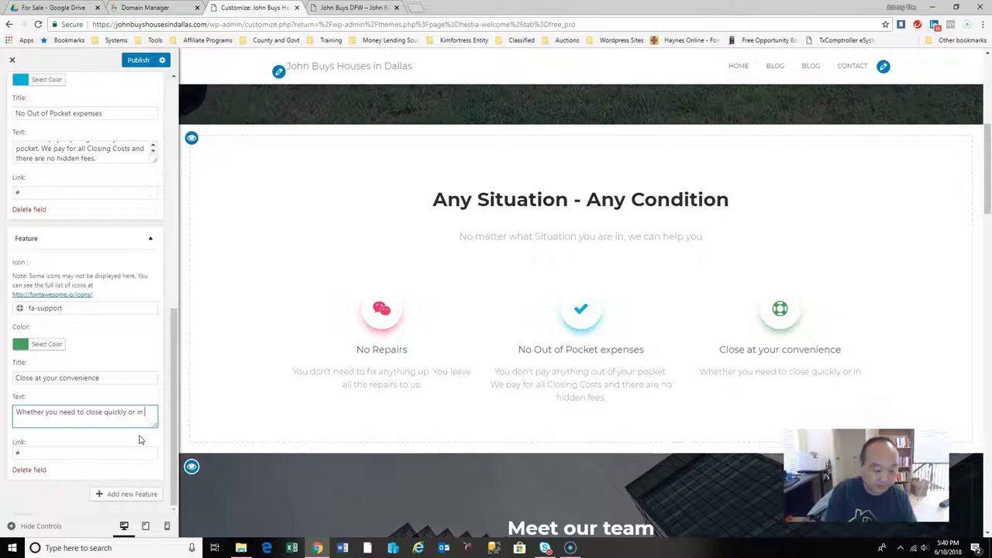
{"action": "key", "text": "BackSpace"}
{"action": "key", "text": "BackSpace"}
{"action": "key", "text": "BackSpace"}
{"action": "type", "text": "a"}
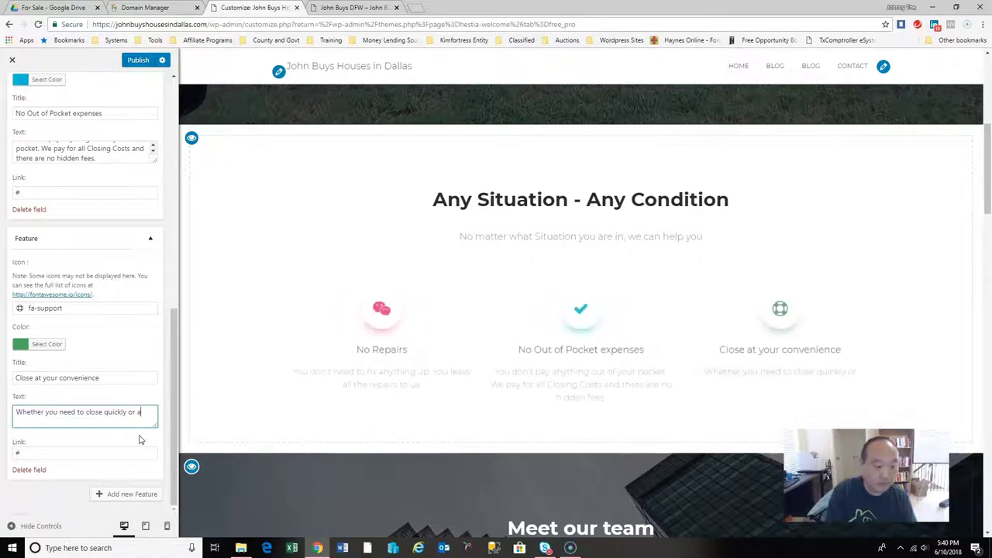
{"action": "type", "text": "t a specif"}
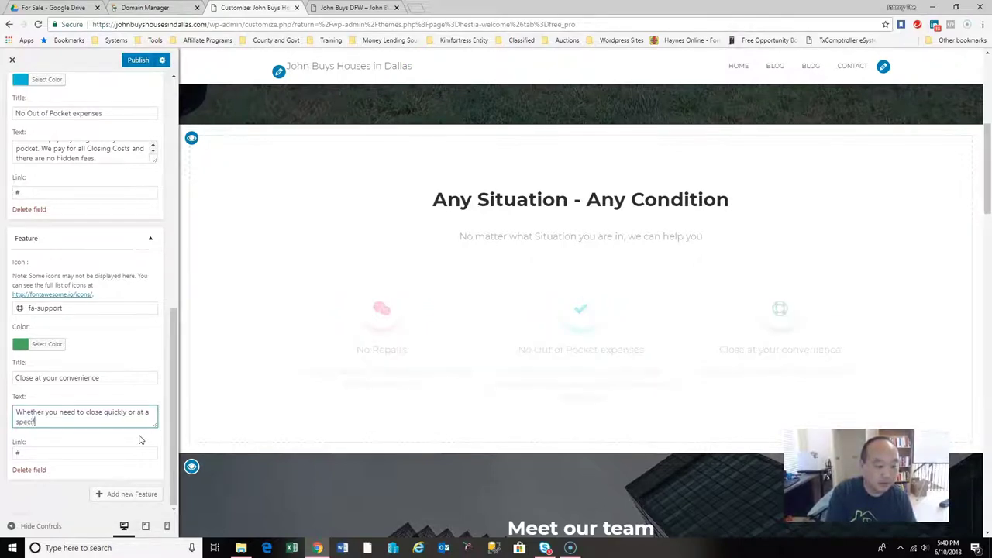
{"action": "type", "text": "ic timeframe, we can accomodate your"}
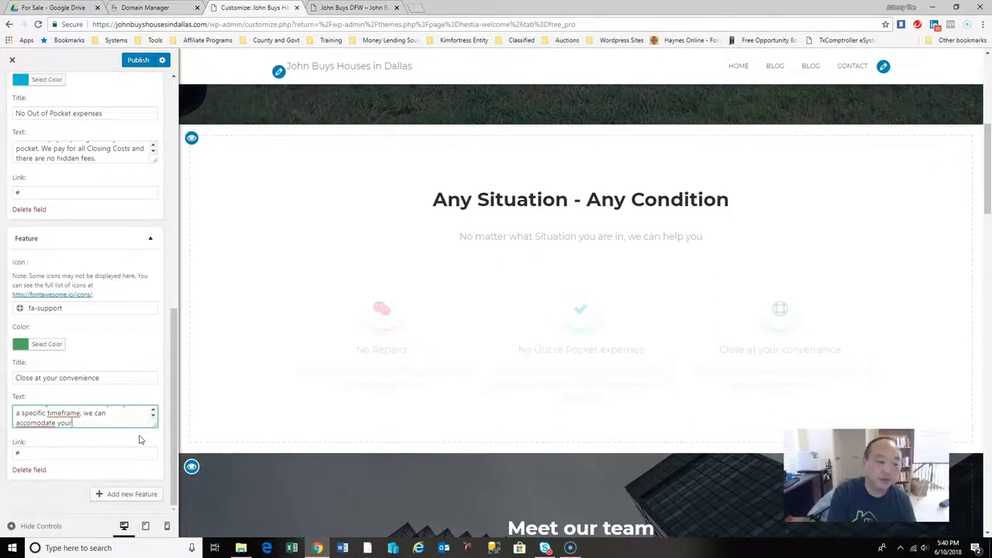
{"action": "type", "text": " needs."}
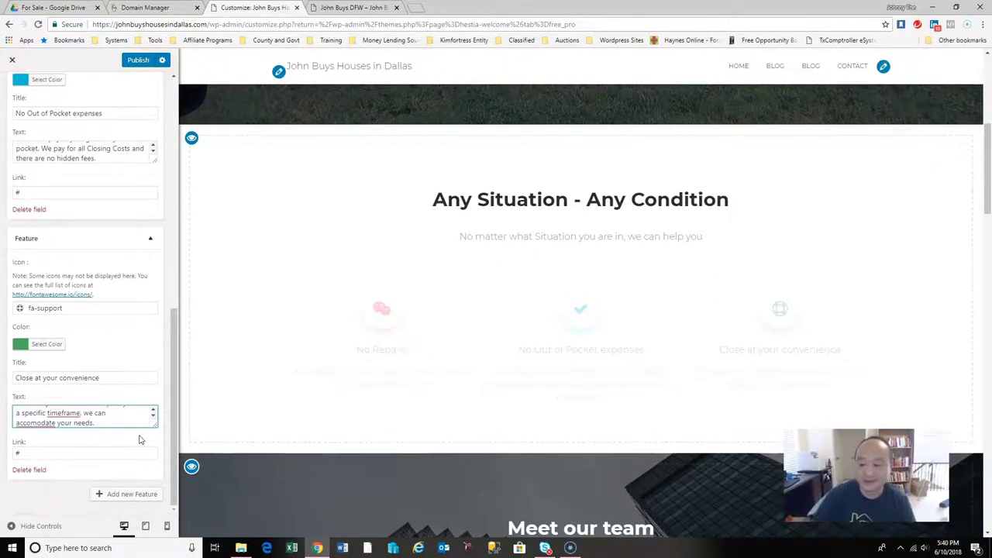
{"action": "scroll", "coordinate": [989, 213], "scroll_direction": "down", "scroll_amount": 4}
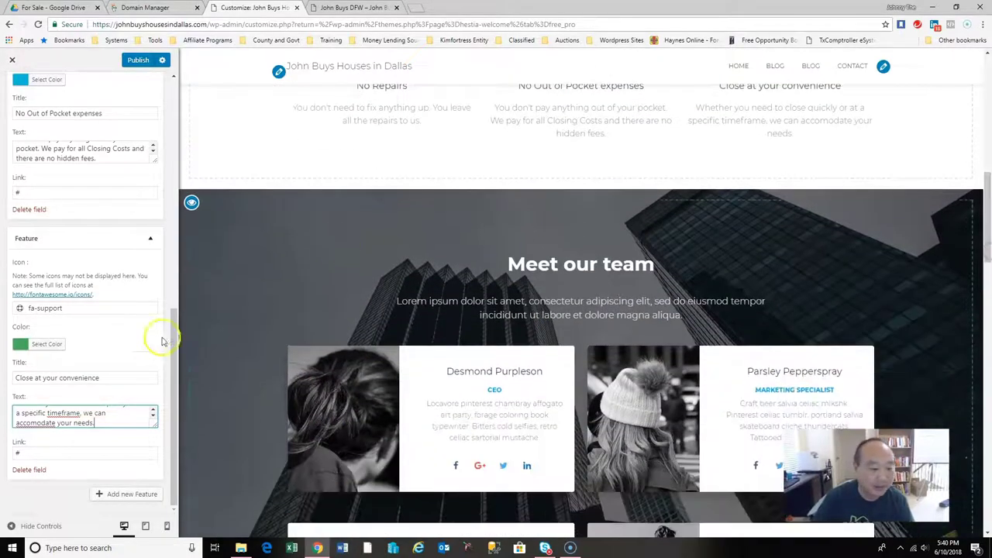
Hide the Meet our team, What clients say and Get in Touch sections, and show the newsletter ribbon.
{"action": "left_click", "coordinate": [167, 387]}
{"action": "left_click", "coordinate": [191, 205]}
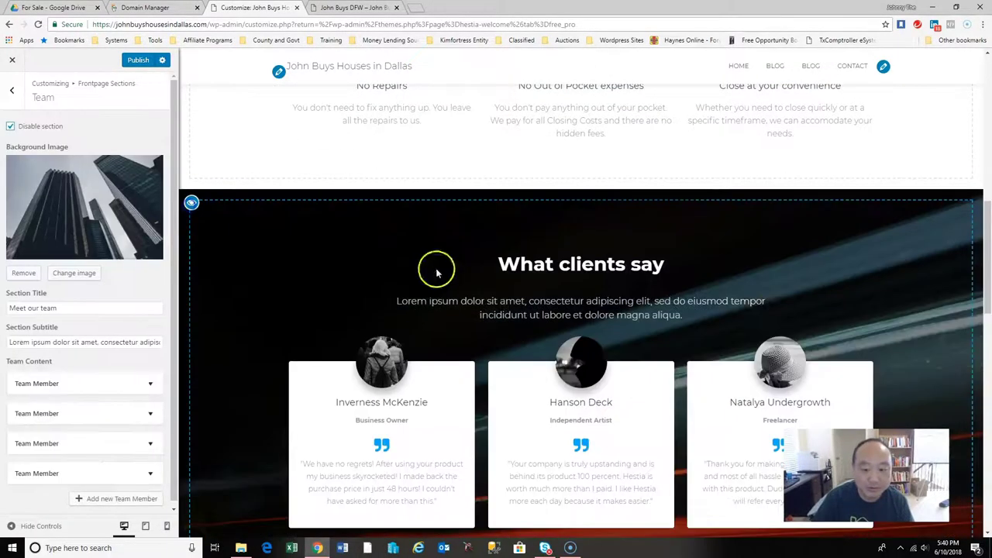
{"action": "left_click_drag", "start_coordinate": [986, 267], "coordinate": [986, 289]}
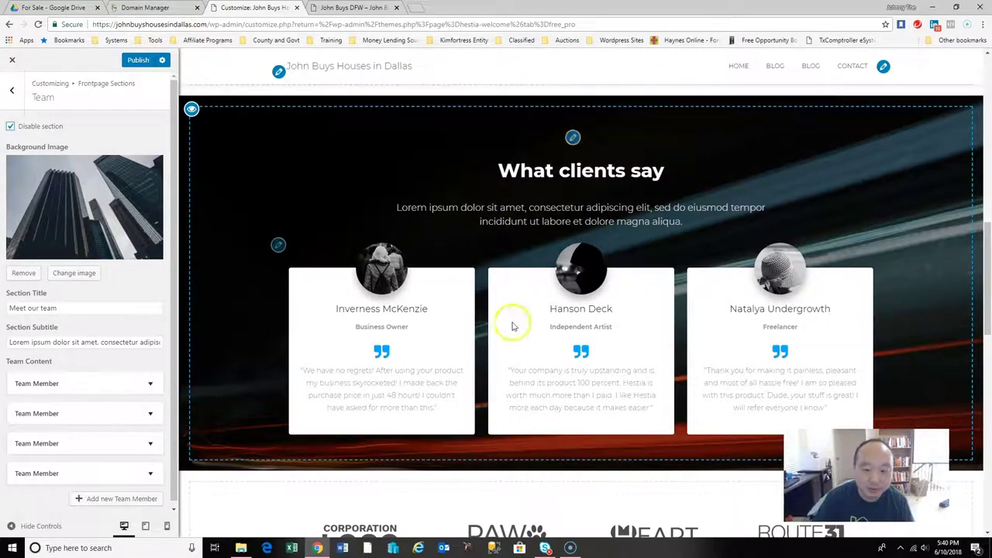
{"action": "left_click", "coordinate": [192, 111]}
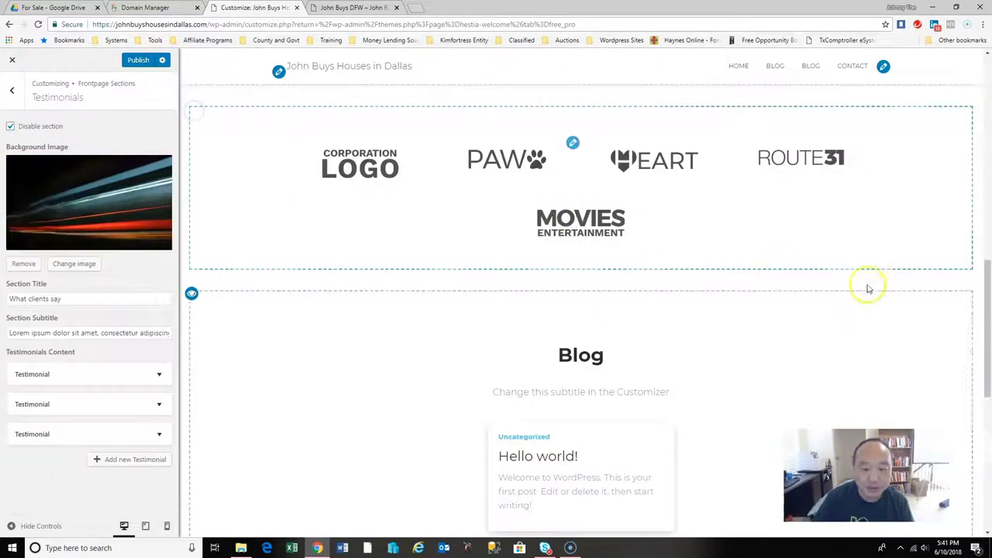
{"action": "left_click_drag", "start_coordinate": [985, 284], "coordinate": [989, 306]}
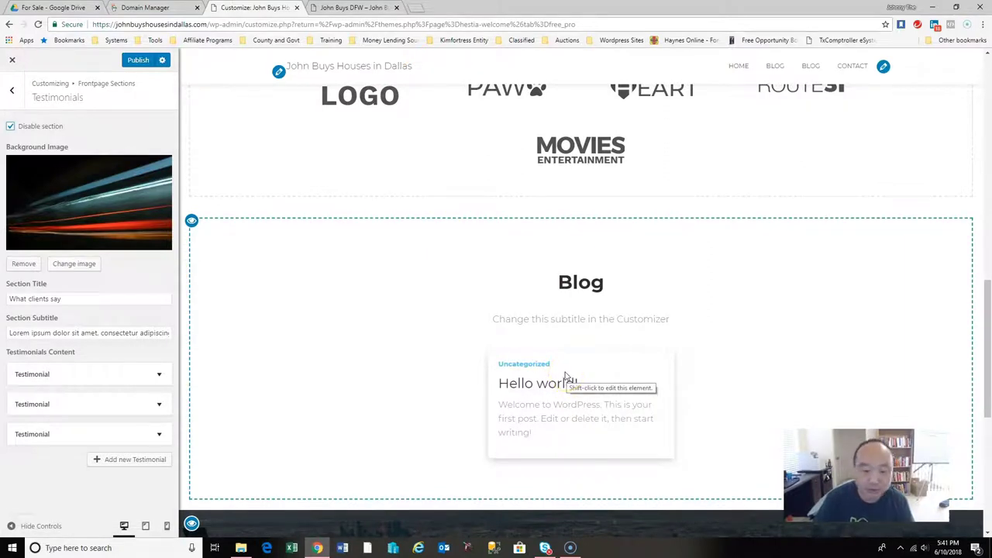
{"action": "left_click_drag", "start_coordinate": [978, 310], "coordinate": [989, 419]}
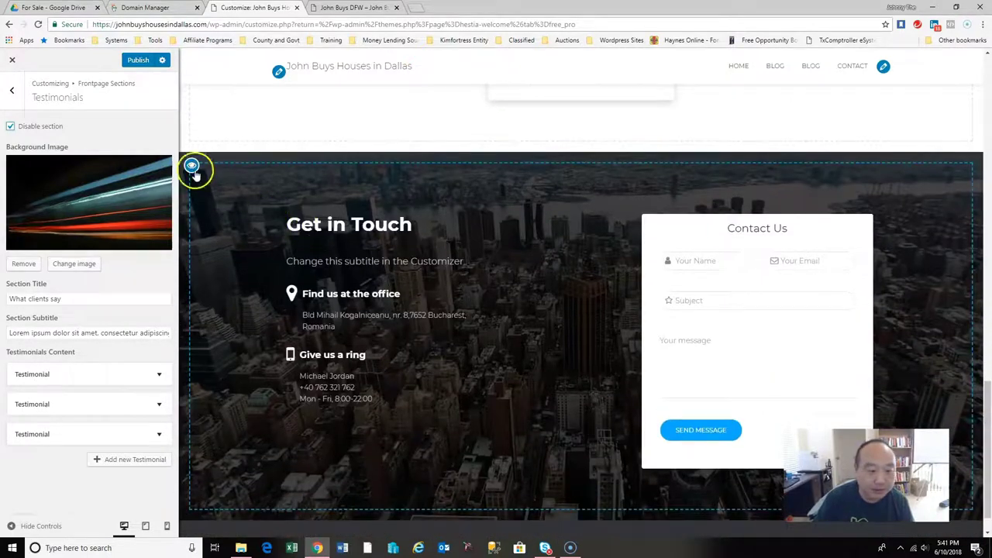
{"action": "left_click", "coordinate": [194, 174]}
{"action": "left_click", "coordinate": [193, 174]}
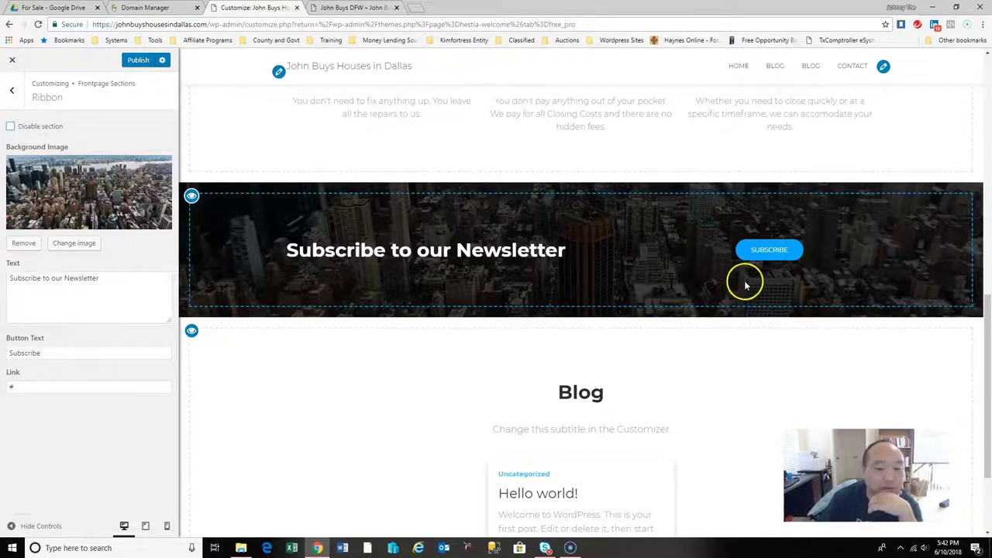
Check the ribbon's Subscribe link and review the Features settings, then go to the Contact section settings.
{"action": "left_click", "coordinate": [776, 252]}
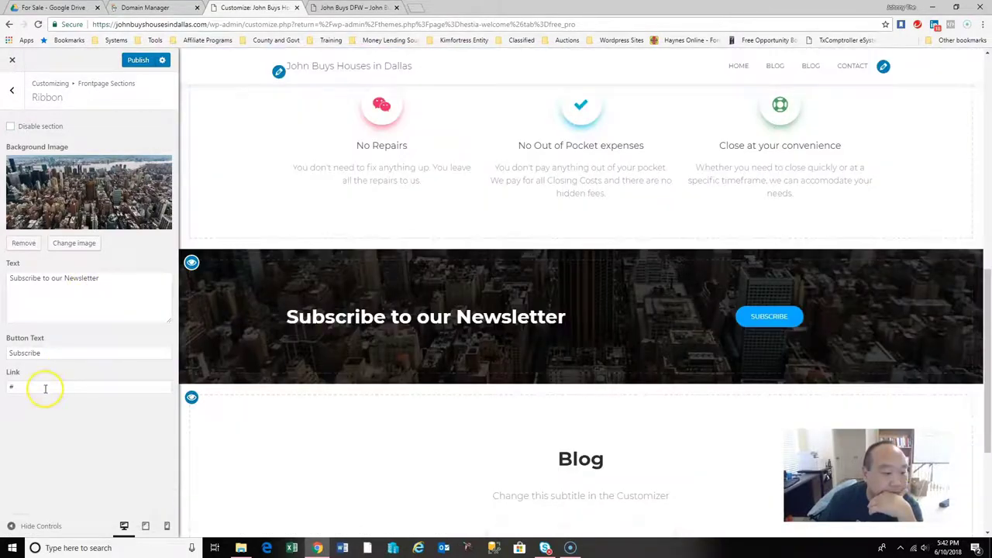
{"action": "left_click", "coordinate": [47, 387]}
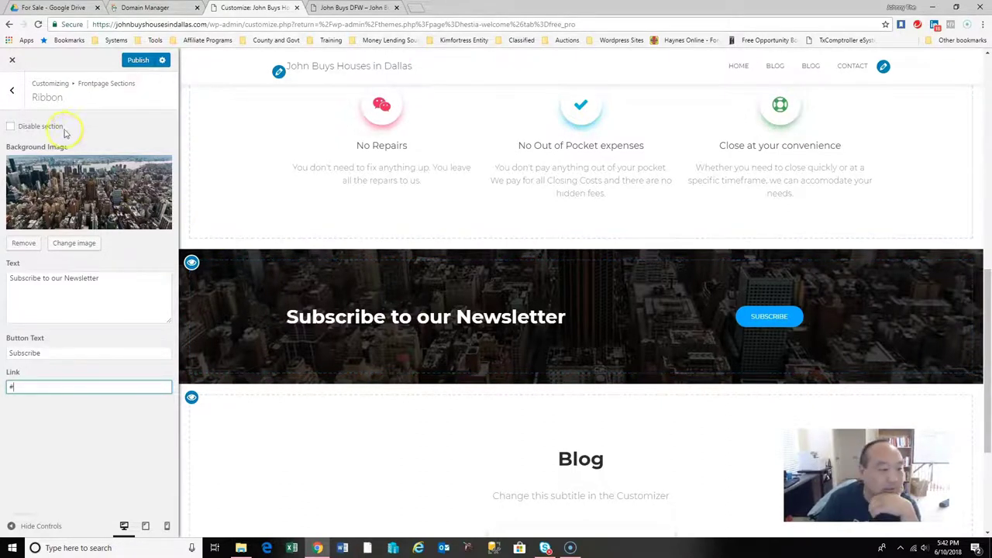
{"action": "left_click", "coordinate": [13, 92]}
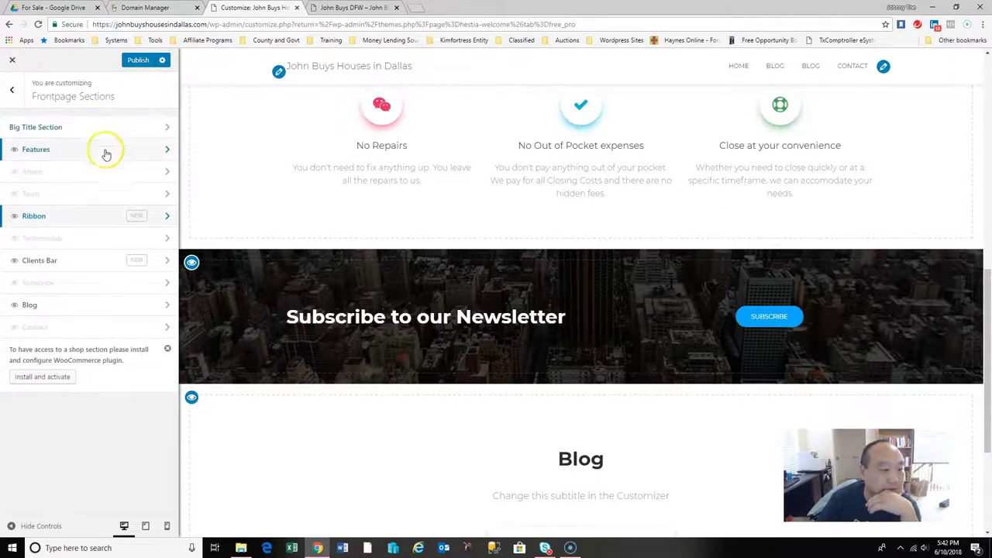
{"action": "left_click", "coordinate": [104, 149]}
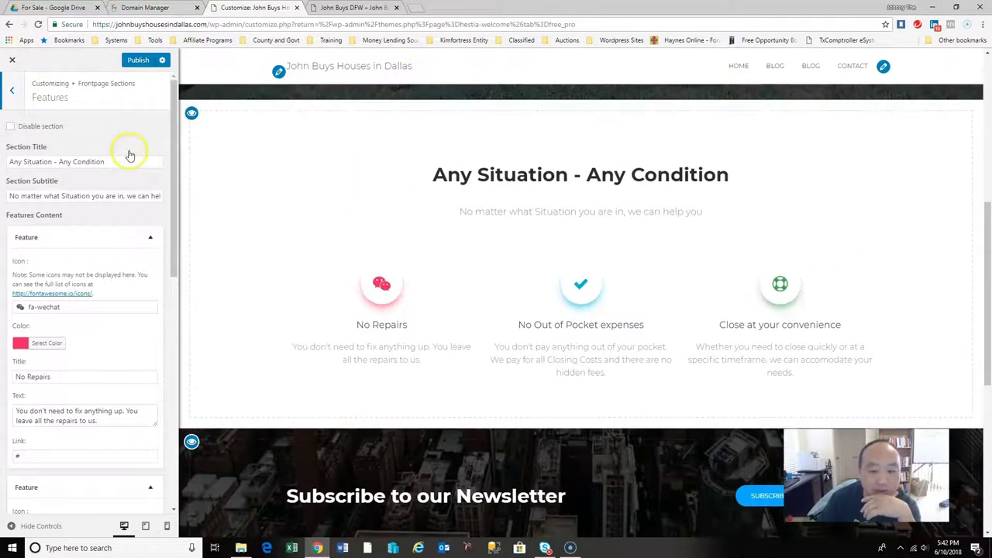
{"action": "left_click_drag", "start_coordinate": [988, 267], "coordinate": [988, 399]}
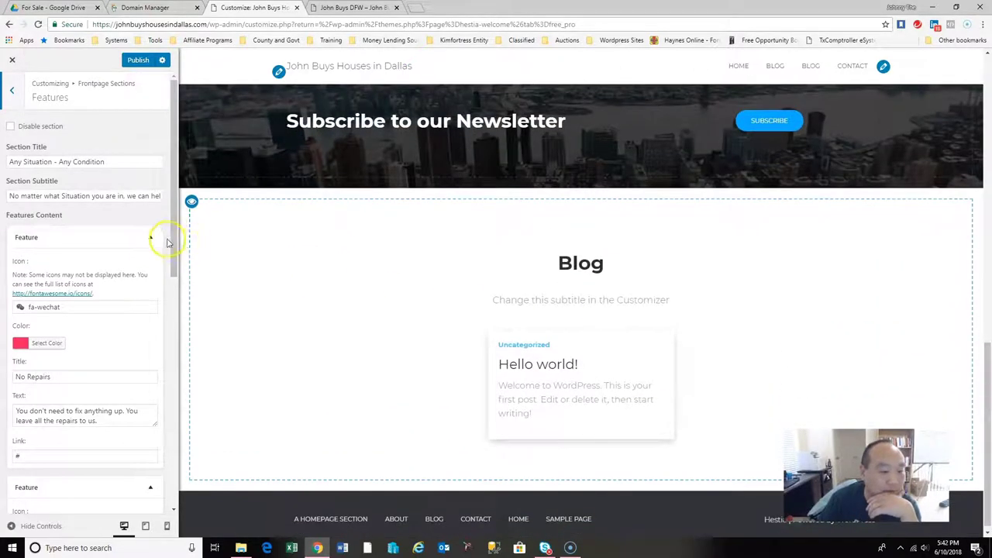
{"action": "left_click_drag", "start_coordinate": [175, 239], "coordinate": [163, 186]}
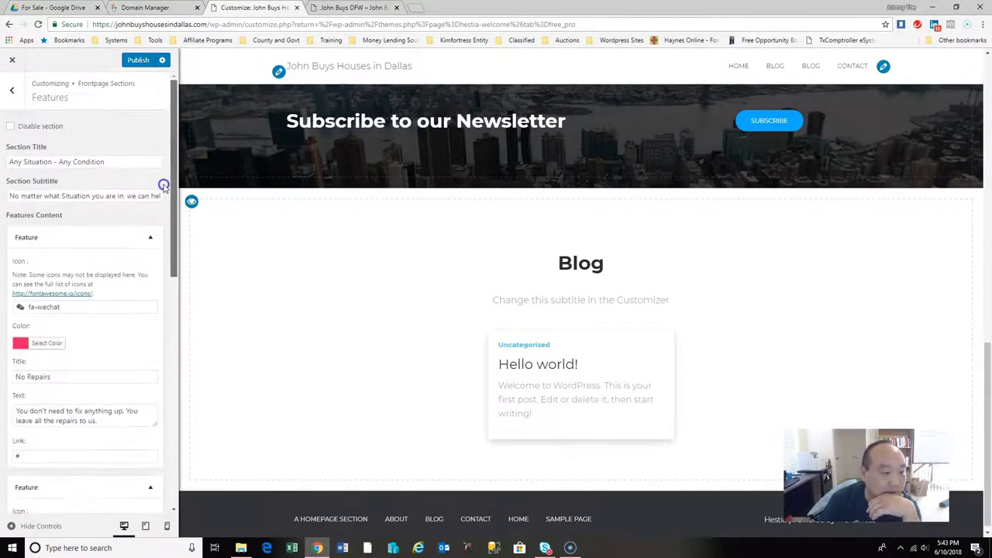
{"action": "left_click", "coordinate": [11, 89]}
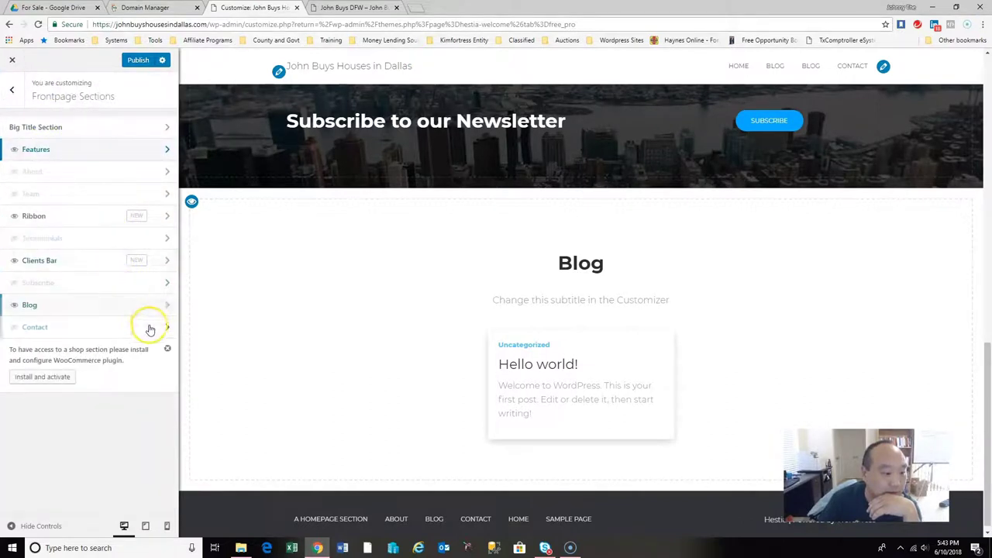
{"action": "left_click", "coordinate": [148, 327]}
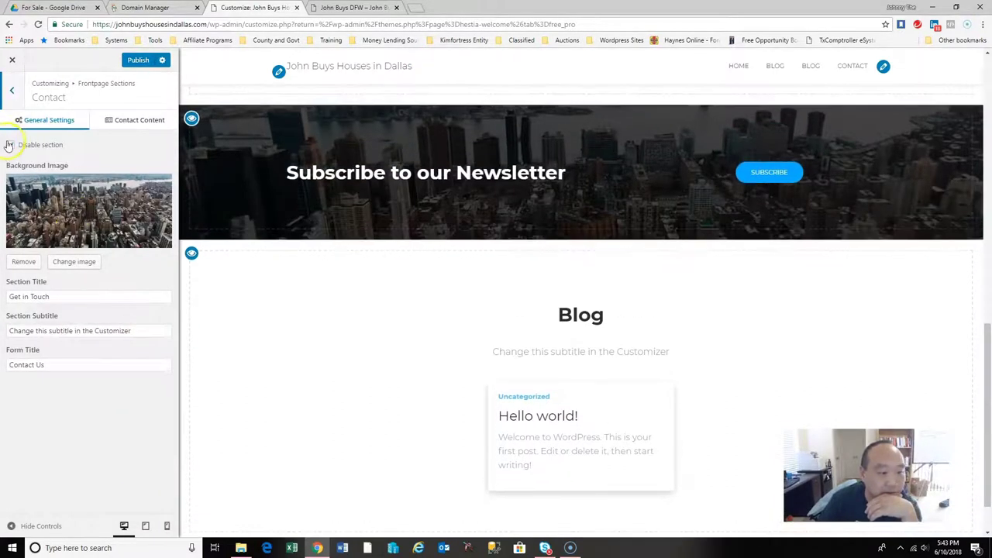
Upload 20170724_143820.jpg and set it as the Get in Touch section background.
{"action": "left_click_drag", "start_coordinate": [985, 285], "coordinate": [988, 434]}
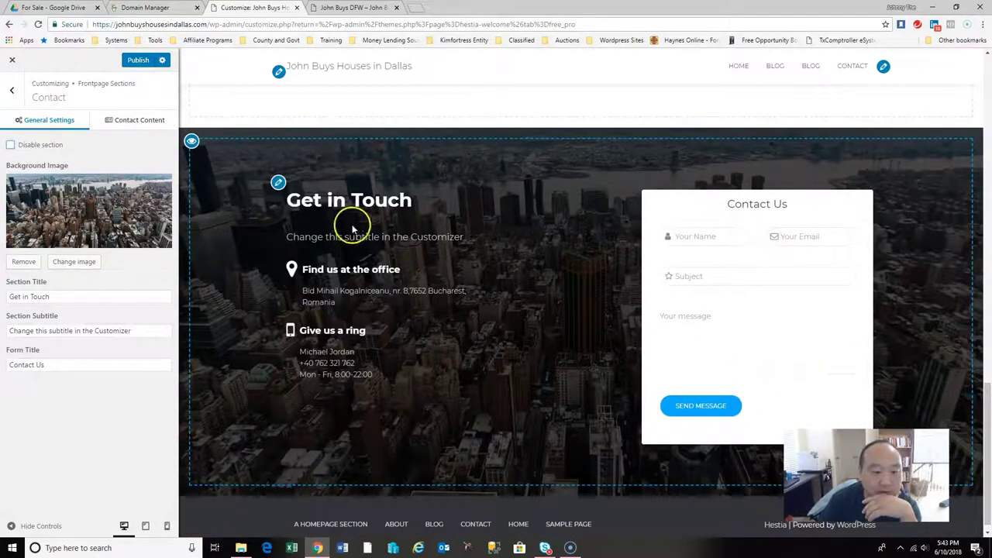
{"action": "left_click", "coordinate": [278, 183]}
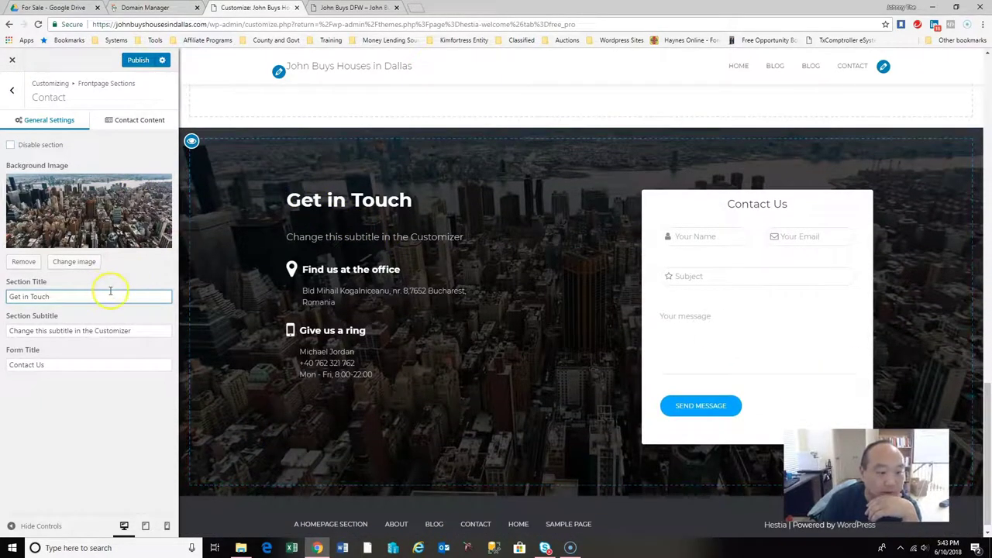
{"action": "left_click", "coordinate": [68, 262]}
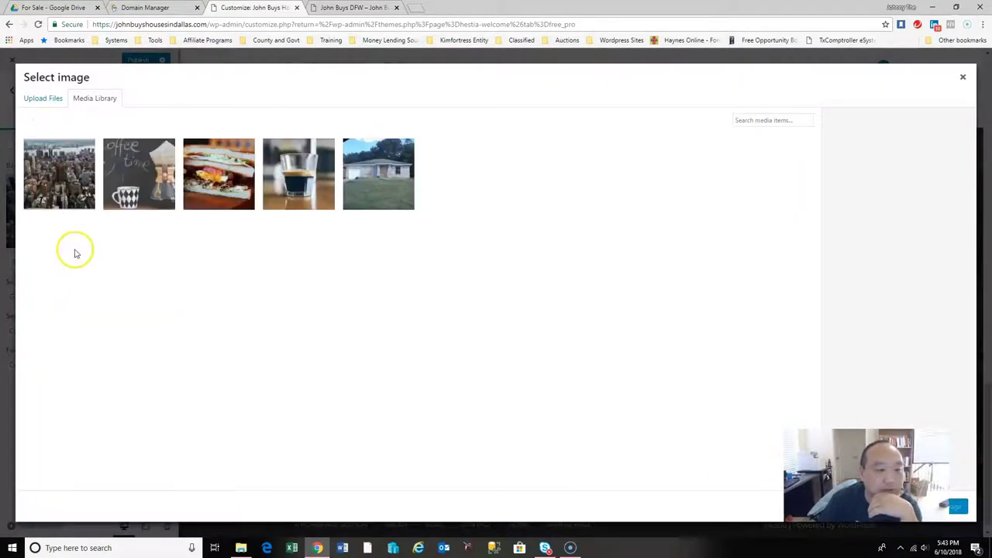
{"action": "left_click", "coordinate": [48, 100]}
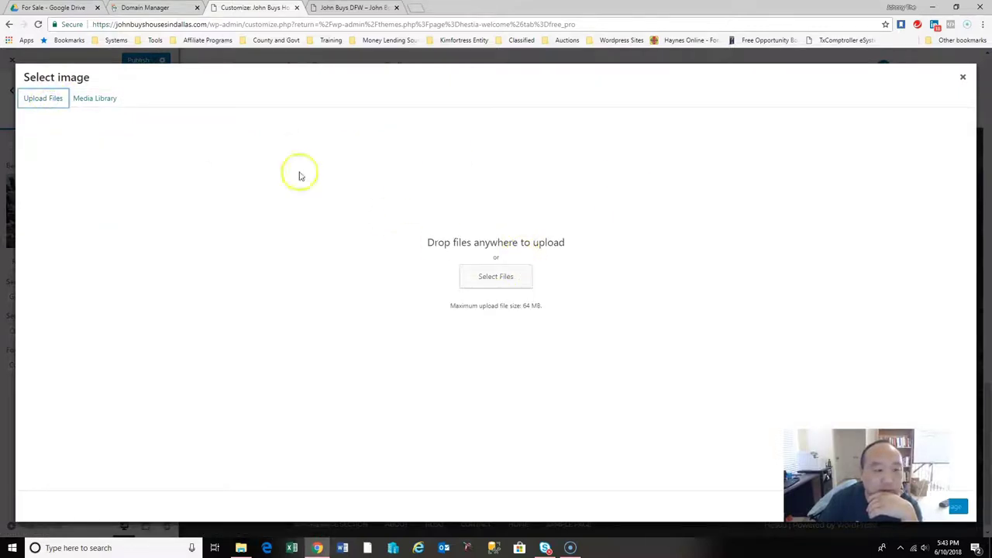
{"action": "left_click", "coordinate": [519, 289]}
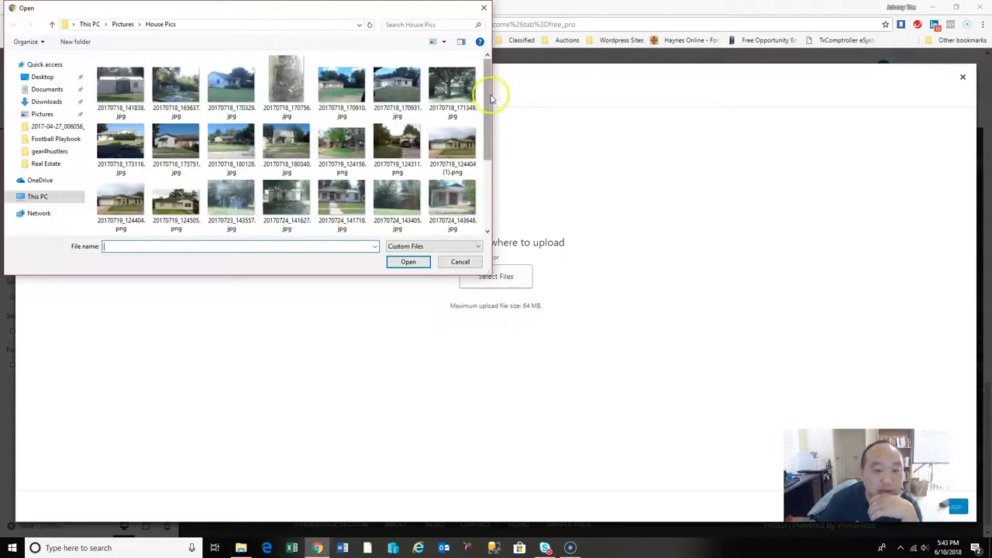
{"action": "left_click_drag", "start_coordinate": [488, 98], "coordinate": [490, 191]}
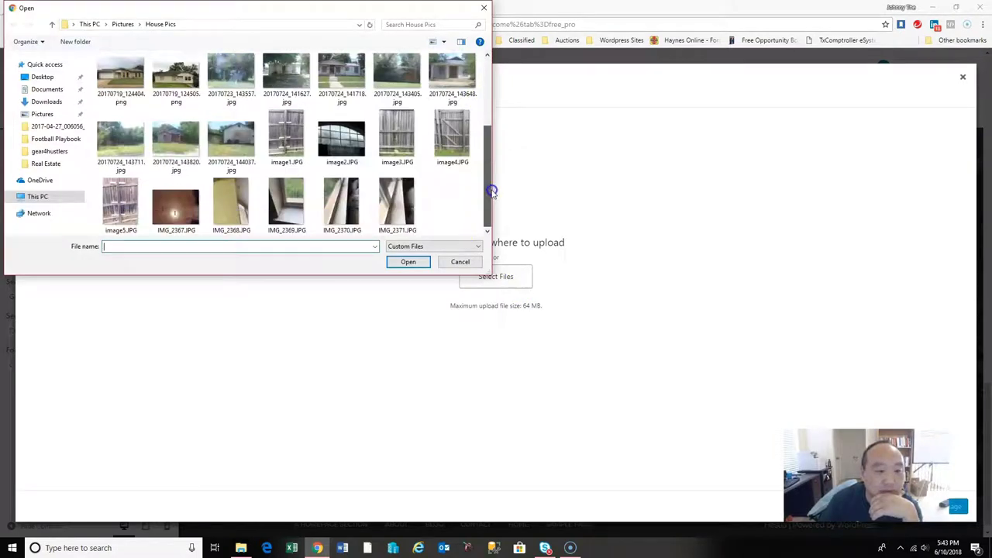
{"action": "left_click", "coordinate": [175, 141]}
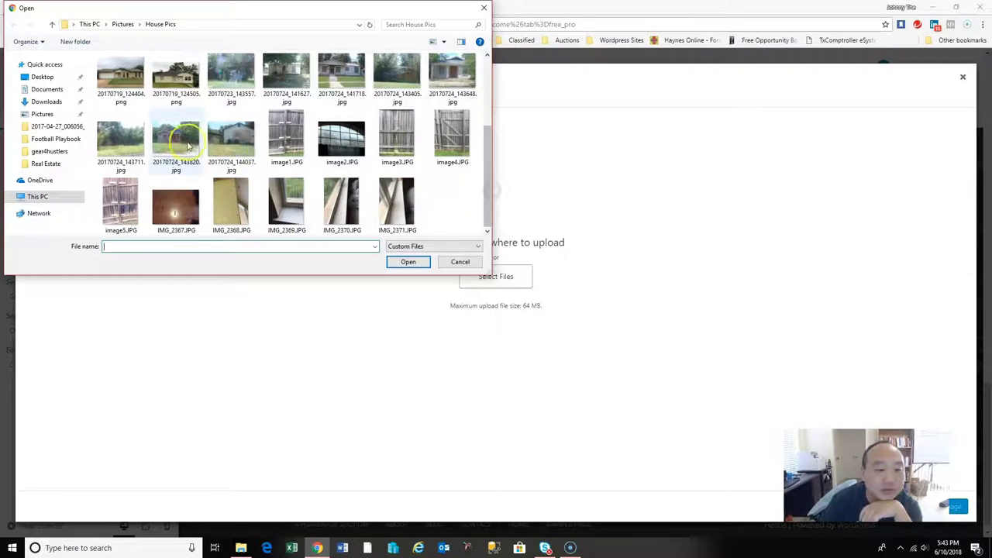
{"action": "left_click", "coordinate": [408, 262]}
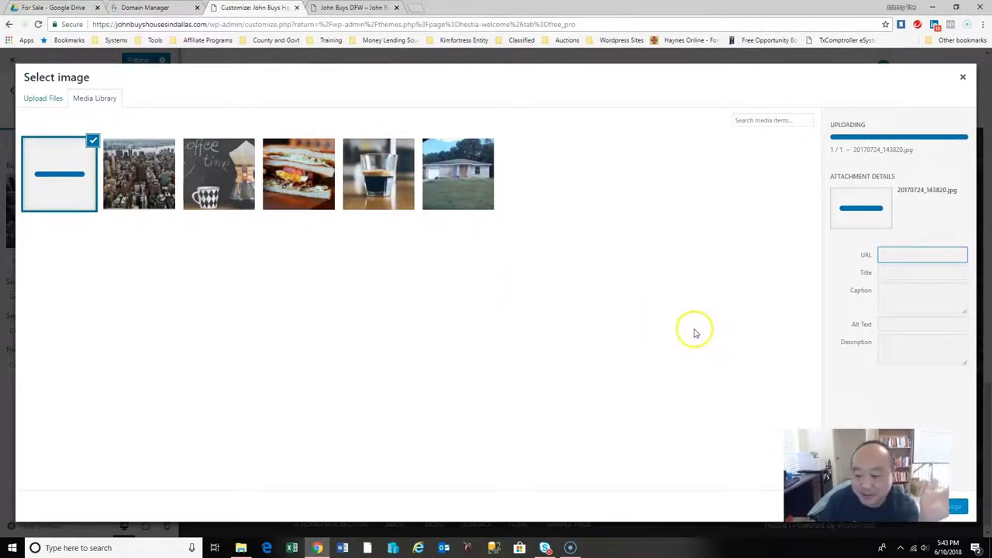
{"action": "left_click", "coordinate": [958, 506]}
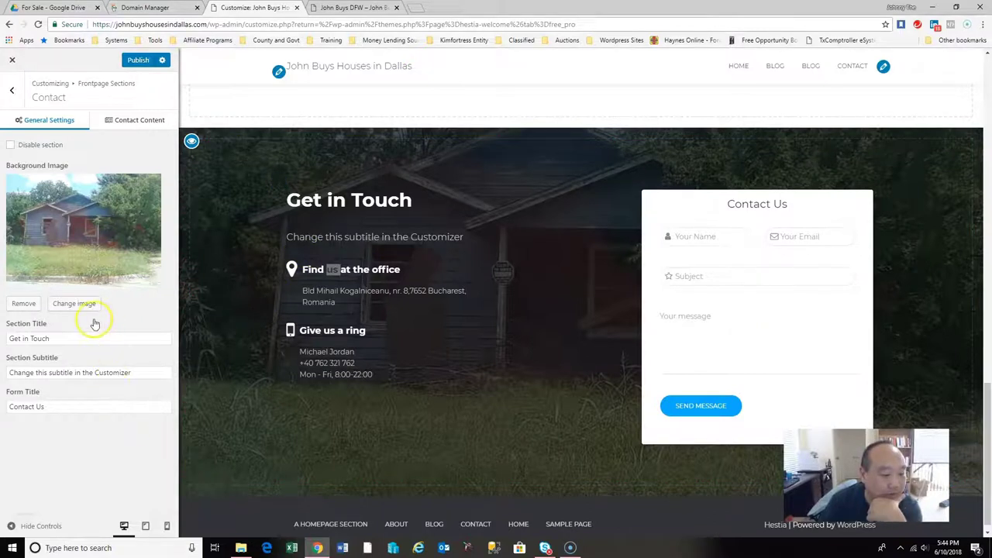
Change the Contact subtitle to 'We are looking forward to serving you. Please contact us.'.
{"action": "left_click_drag", "start_coordinate": [133, 372], "coordinate": [2, 373]}
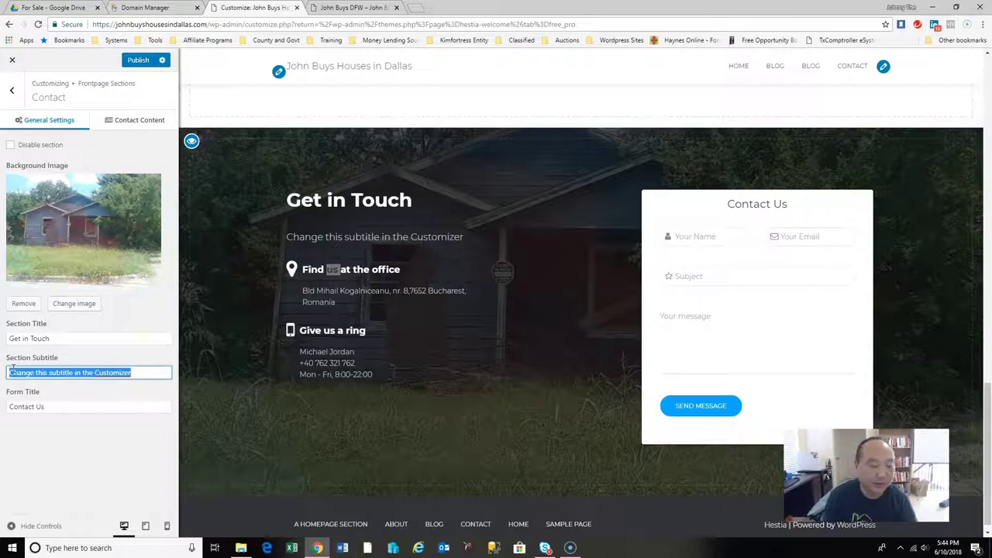
{"action": "type", "text": "We"}
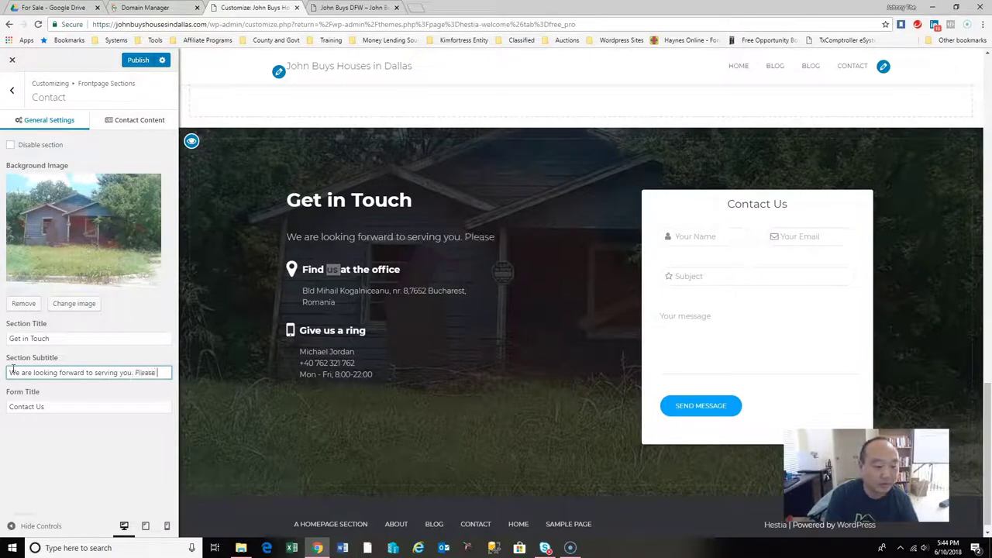
{"action": "type", "text": "ll us"}
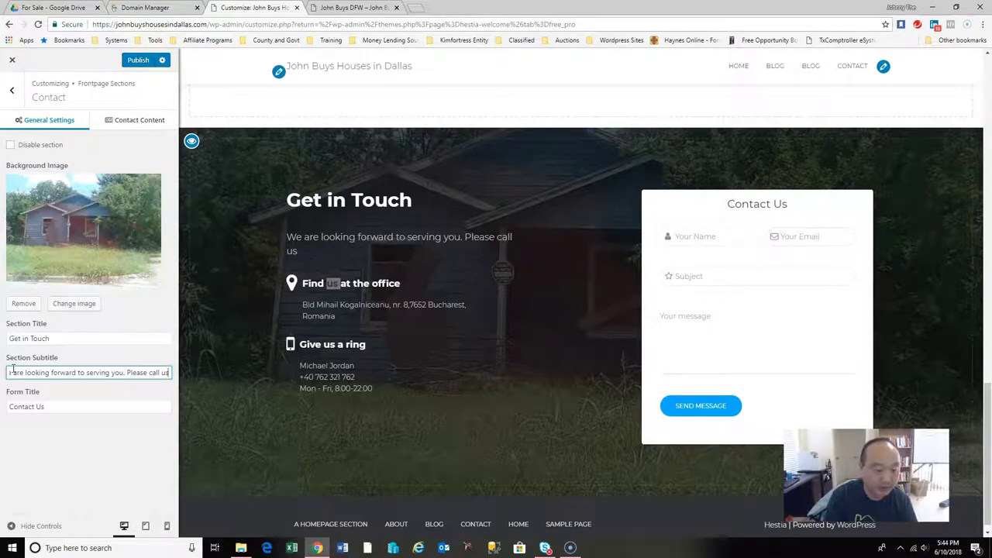
{"action": "key", "text": "BackSpace"}
{"action": "key", "text": "BackSpace"}
{"action": "key", "text": "BackSpace"}
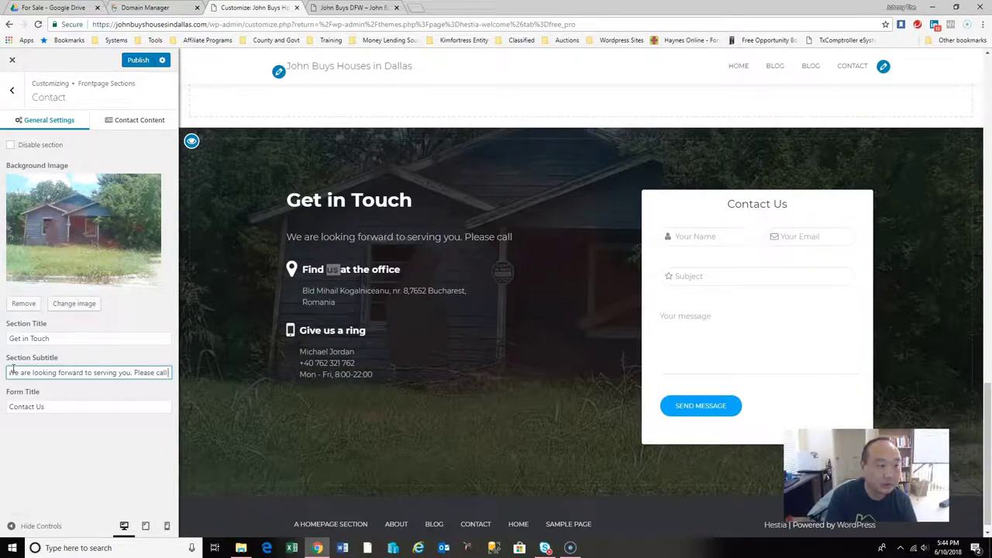
{"action": "key", "text": "BackSpace"}
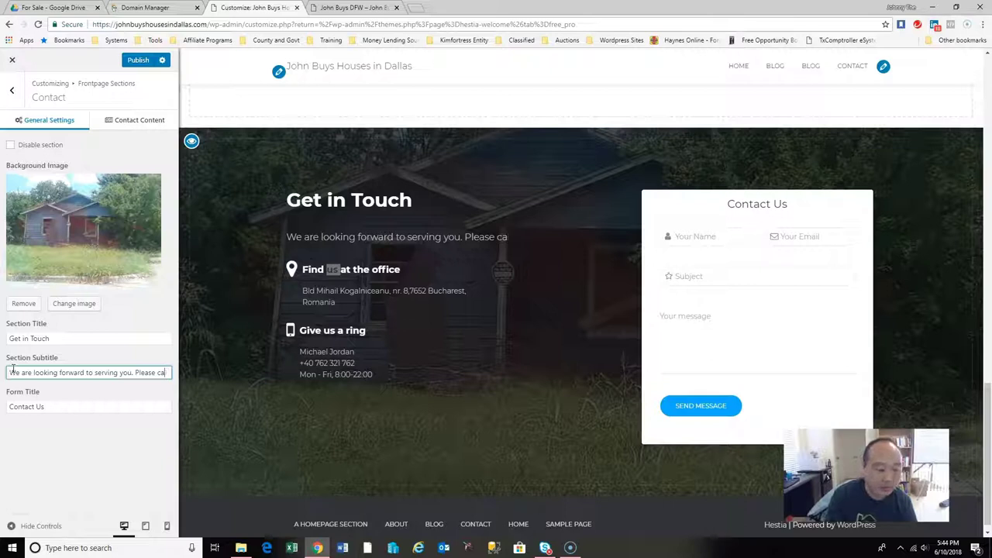
{"action": "type", "text": "tact us."}
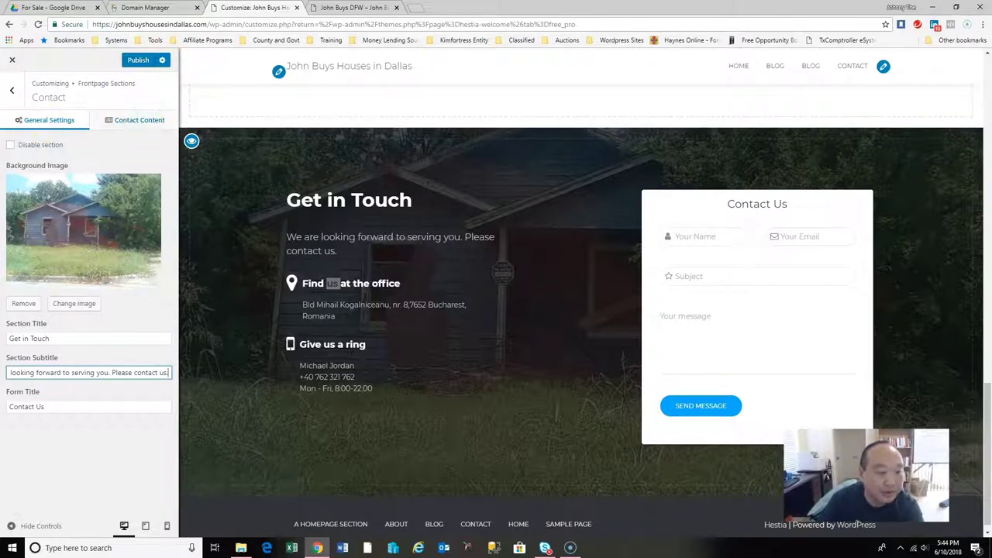
{"action": "left_click", "coordinate": [124, 124]}
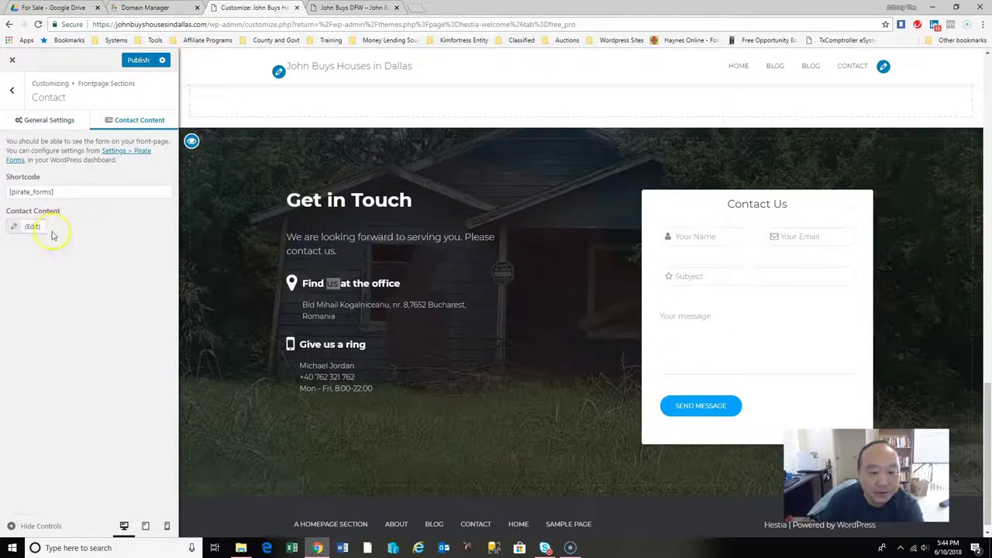
In the contact content editor, replace the Bucharest office address with the Dallas suite address.
{"action": "left_click", "coordinate": [24, 231]}
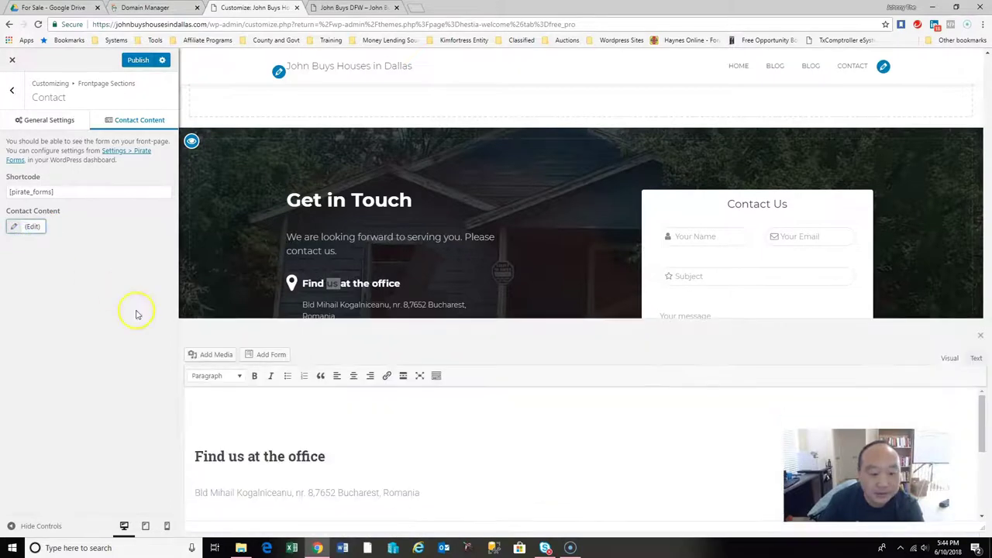
{"action": "scroll", "coordinate": [389, 467], "scroll_direction": "down", "scroll_amount": 3}
{"action": "scroll", "coordinate": [389, 467], "scroll_direction": "up", "scroll_amount": 3}
{"action": "left_click_drag", "start_coordinate": [424, 443], "coordinate": [160, 442]}
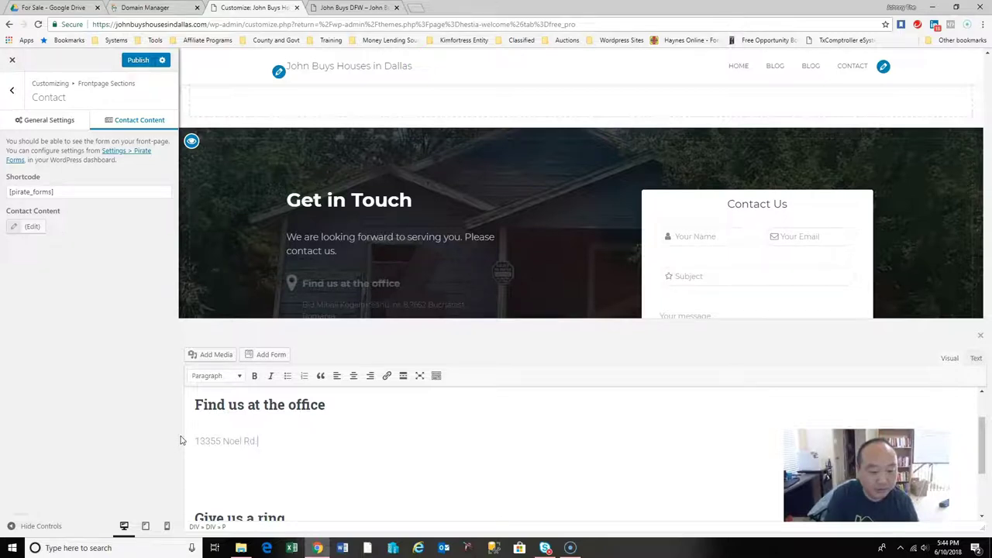
{"action": "key", "text": "Return"}
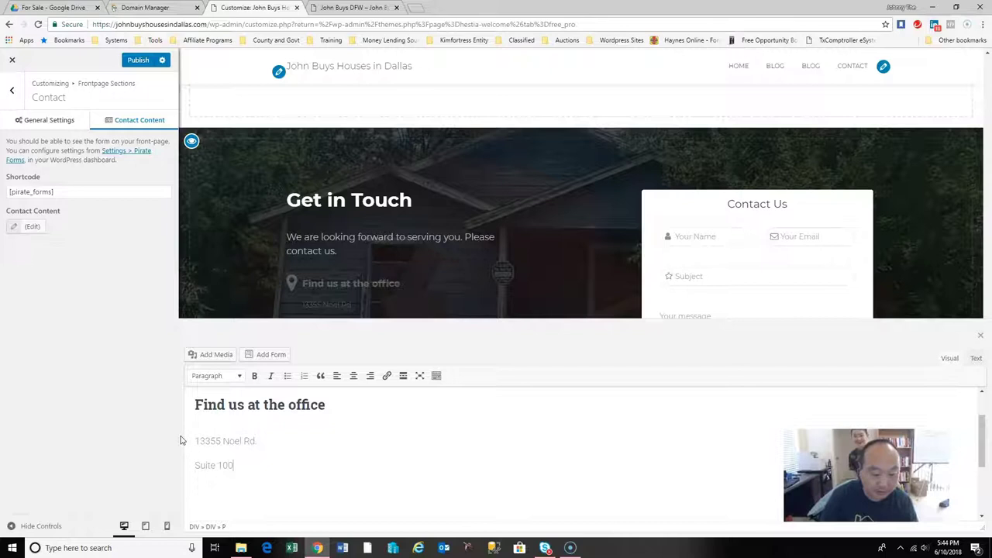
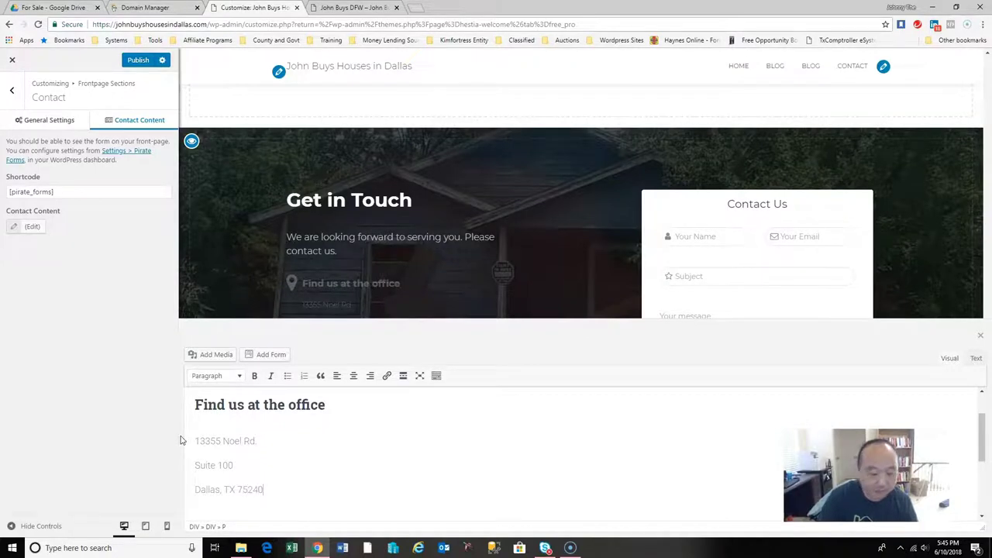
Replace the three Give us a ring phone lines with the owner's name and close the editor.
{"action": "scroll", "coordinate": [359, 449], "scroll_direction": "down", "scroll_amount": 3}
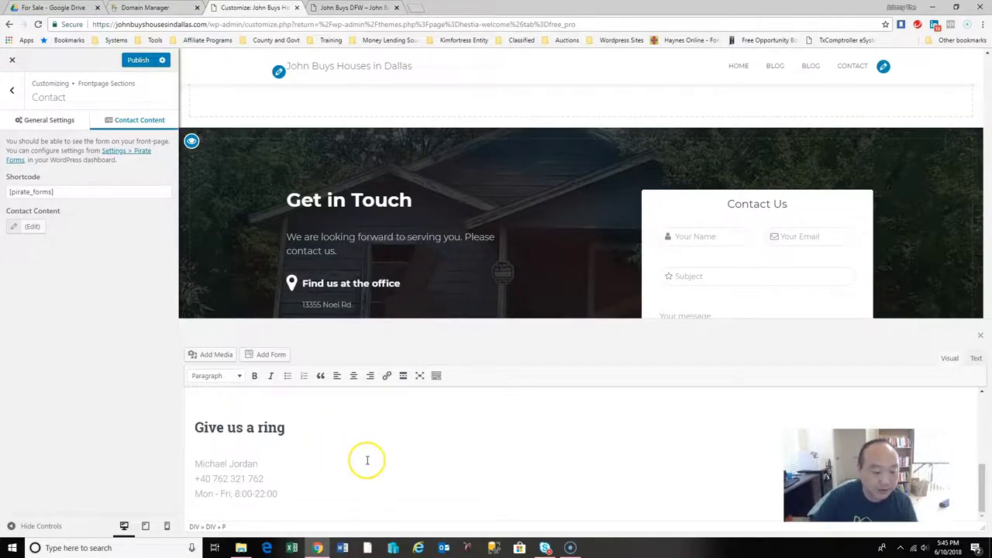
{"action": "left_click_drag", "start_coordinate": [277, 494], "coordinate": [176, 465]}
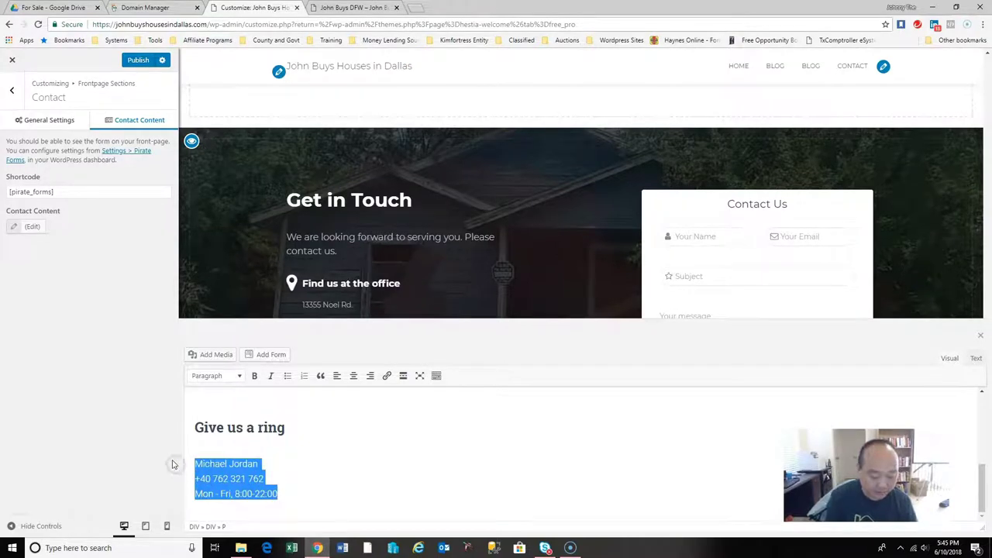
{"action": "type", "text": "Johnny The House Buyer"}
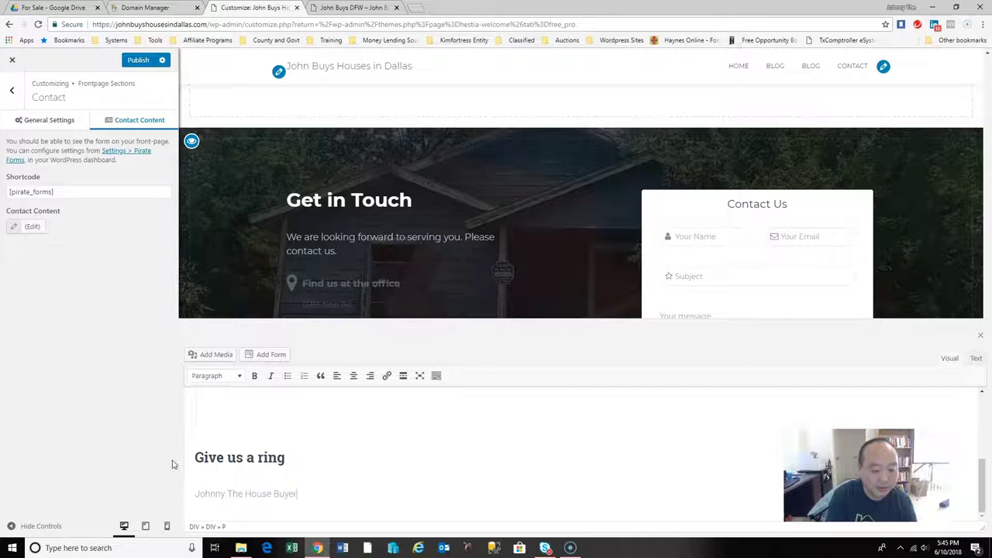
{"action": "key", "text": "BackSpace"}
{"action": "key", "text": "BackSpace"}
{"action": "key", "text": "BackSpace"}
{"action": "key", "text": "BackSpace"}
{"action": "key", "text": "BackSpace"}
{"action": "type", "text": "Kim"}
{"action": "key", "text": "Return"}
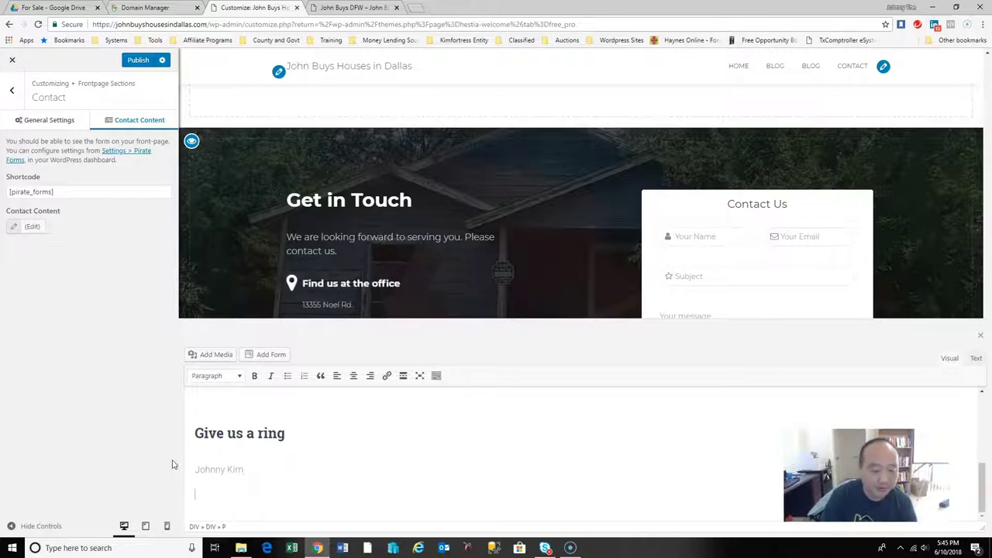
{"action": "left_click", "coordinate": [210, 483]}
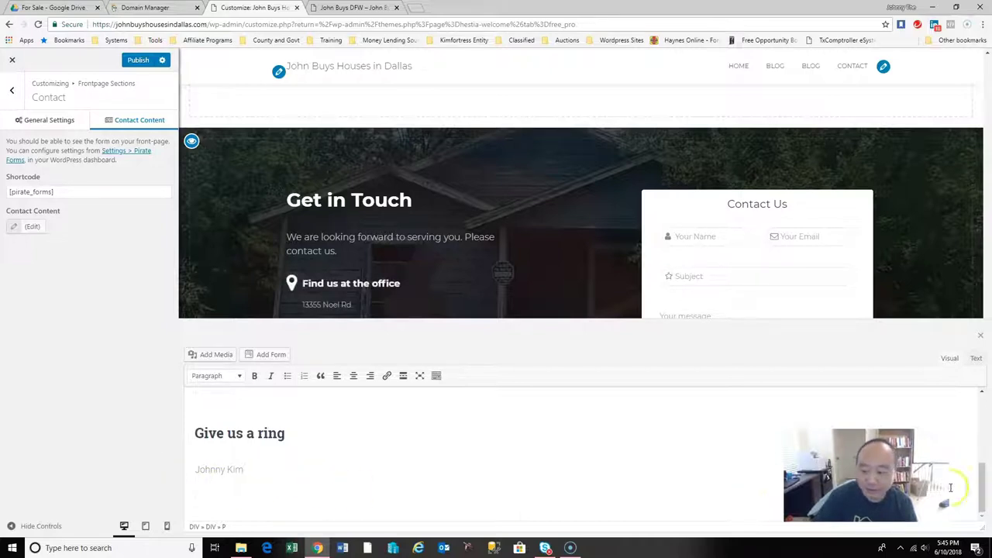
{"action": "scroll", "coordinate": [497, 462], "scroll_direction": "up", "scroll_amount": 2}
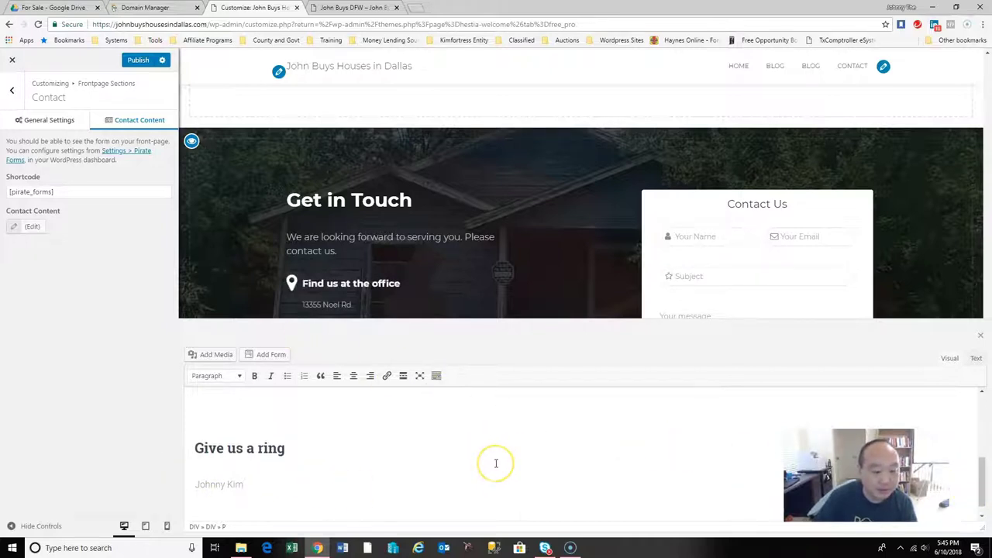
{"action": "scroll", "coordinate": [496, 463], "scroll_direction": "down", "scroll_amount": 2}
{"action": "scroll", "coordinate": [496, 463], "scroll_direction": "up", "scroll_amount": 3}
{"action": "scroll", "coordinate": [496, 463], "scroll_direction": "down", "scroll_amount": 3}
{"action": "left_click", "coordinate": [317, 303]}
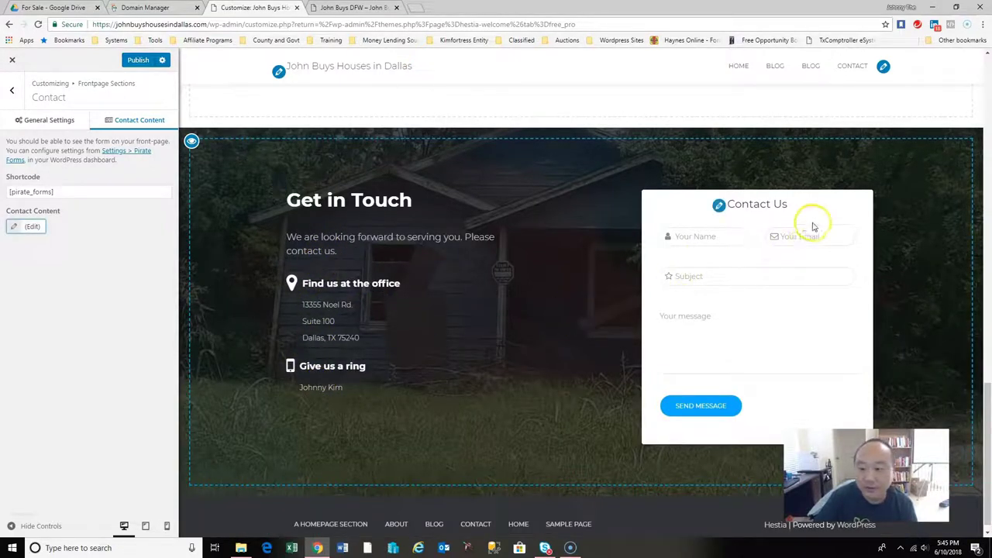
Publish the Contact section changes and close the John Buys DFW tab.
{"action": "left_click", "coordinate": [725, 406]}
{"action": "left_click", "coordinate": [143, 60]}
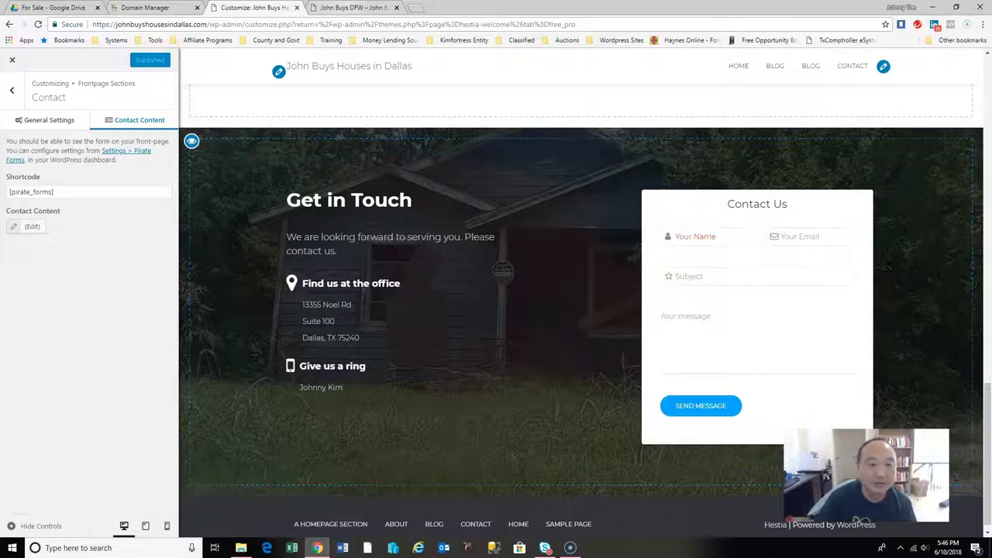
{"action": "left_click", "coordinate": [350, 7]}
{"action": "left_click", "coordinate": [396, 7]}
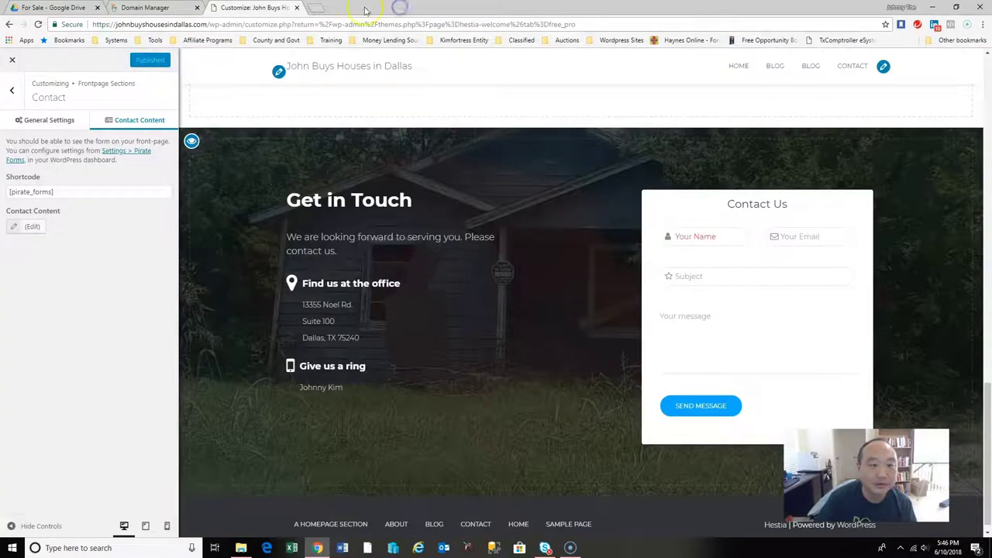
Load the johnbuyshousesindallas.com homepage in a new browser tab.
{"action": "left_click", "coordinate": [313, 8]}
{"action": "type", "text": "johnbuysdfw.com"}
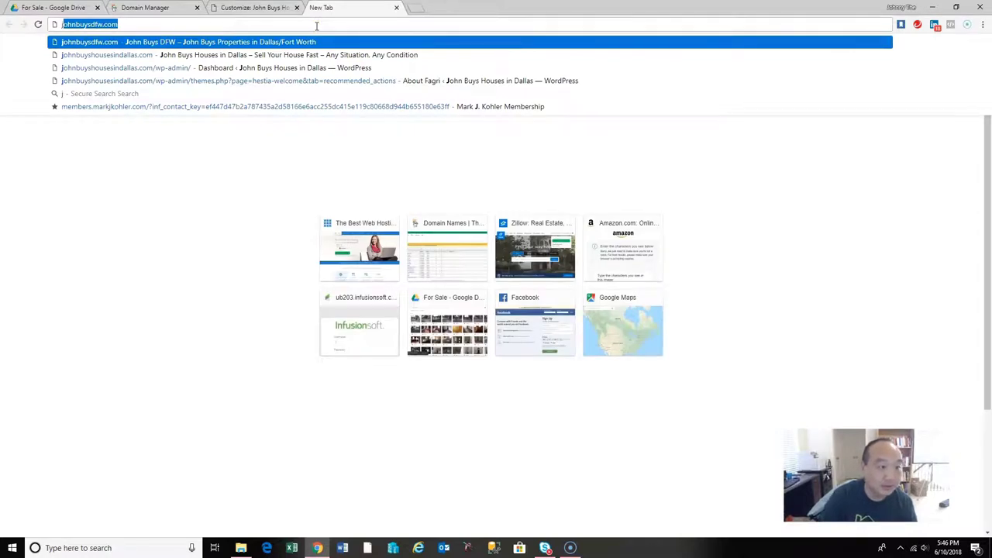
{"action": "key", "text": "Down"}
{"action": "key", "text": "Return"}
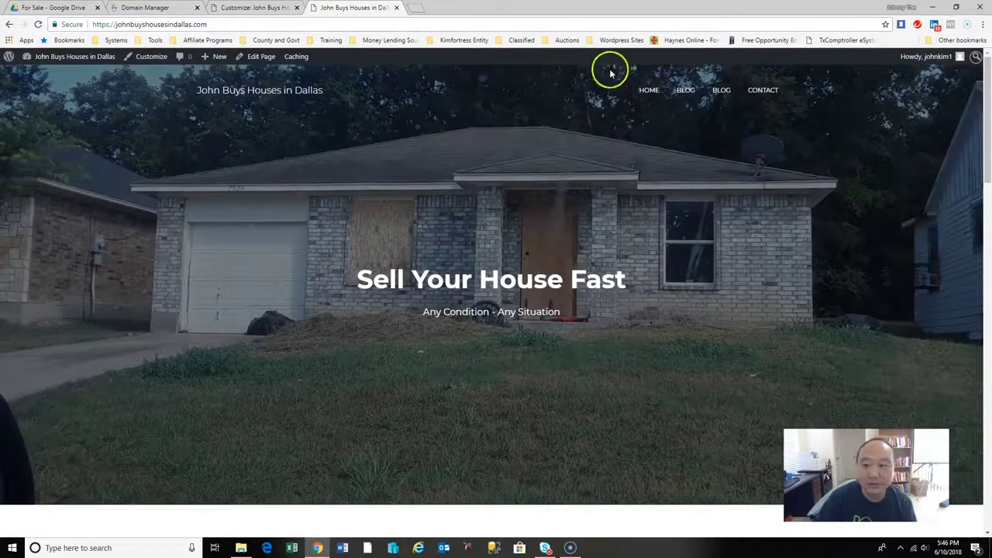
Scroll down the live homepage to the Get in Touch contact form.
{"action": "left_click_drag", "start_coordinate": [986, 160], "coordinate": [989, 279]}
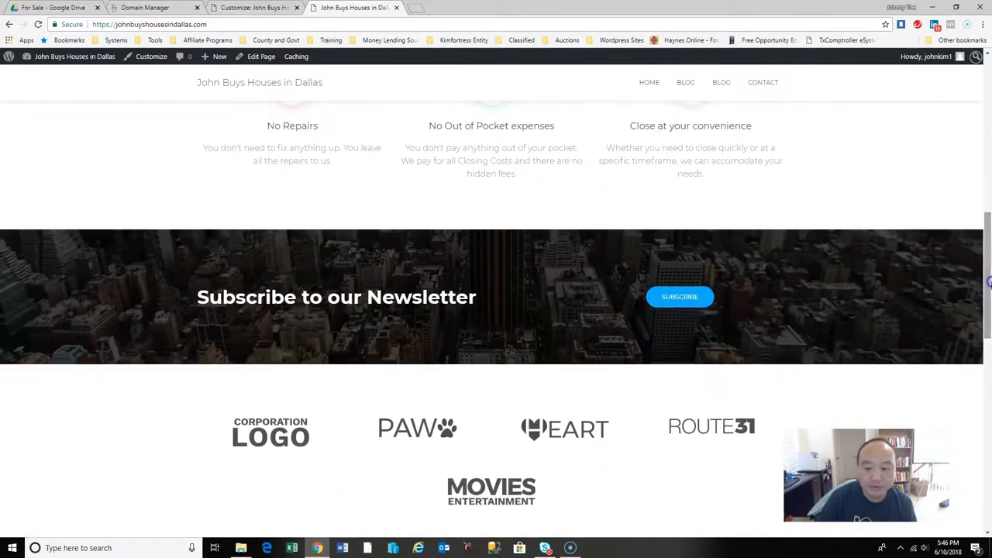
{"action": "left_click", "coordinate": [686, 308]}
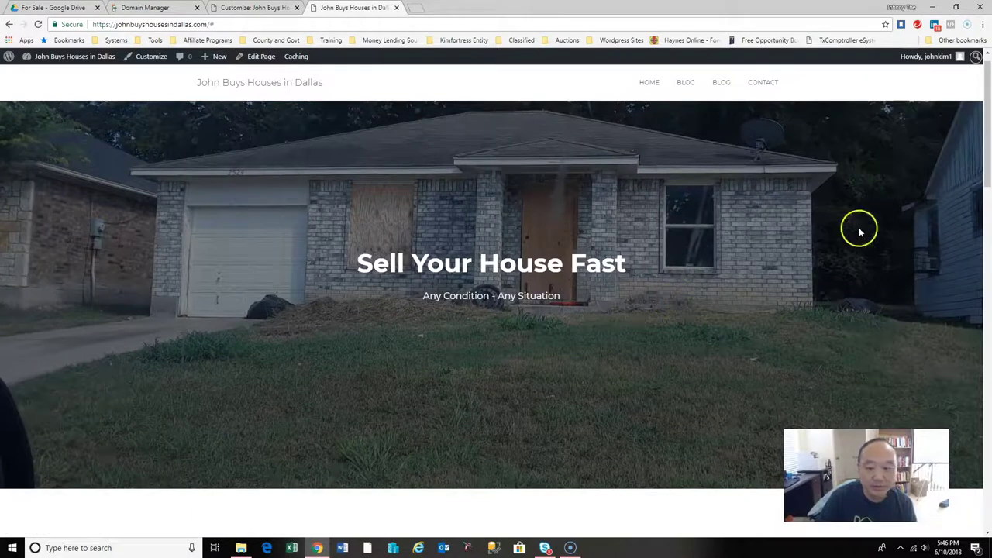
{"action": "left_click_drag", "start_coordinate": [988, 137], "coordinate": [990, 271]}
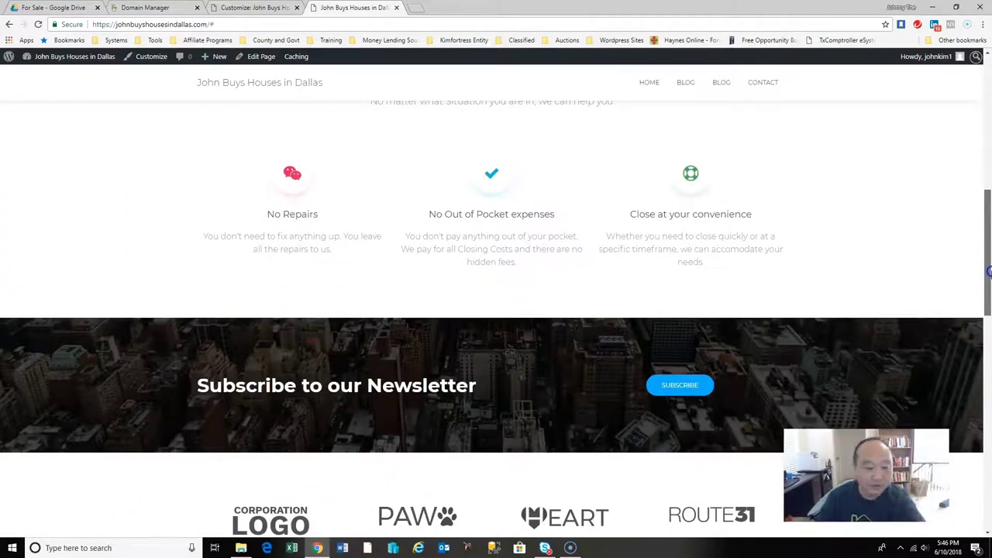
{"action": "left_click_drag", "start_coordinate": [989, 272], "coordinate": [989, 485]}
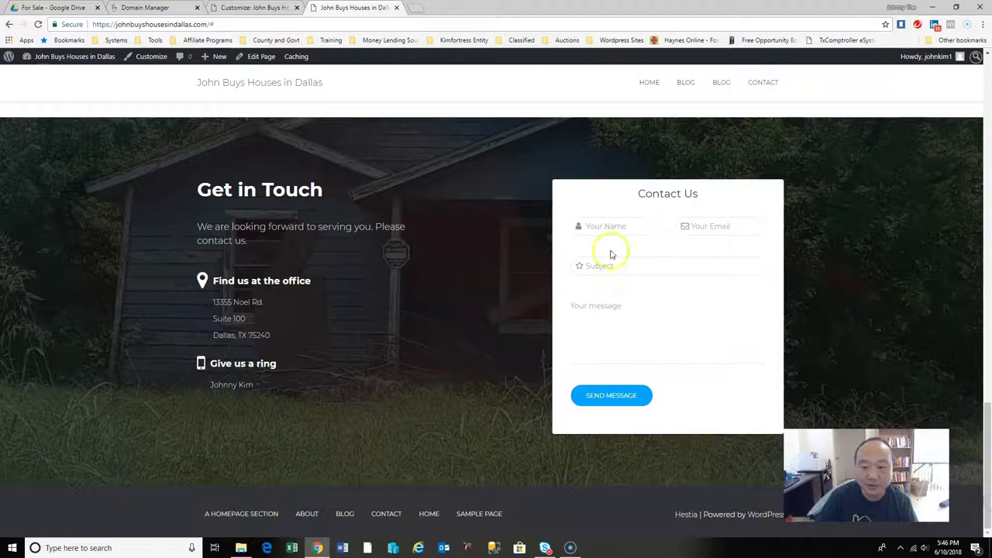
{"action": "left_click", "coordinate": [617, 396]}
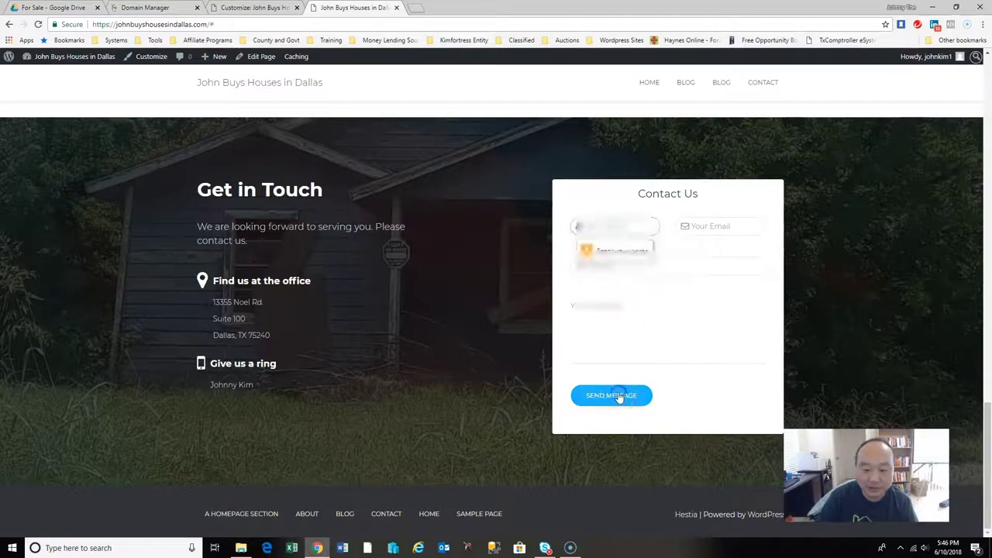
Autofill the contact form, set Subject to 'sell my house', write a message and send it.
{"action": "left_click", "coordinate": [611, 225]}
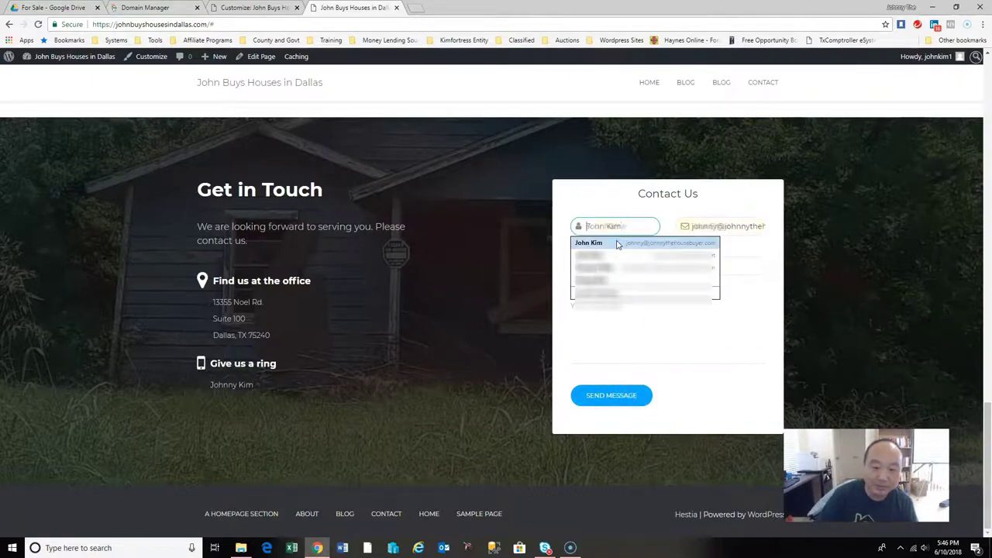
{"action": "left_click", "coordinate": [613, 244]}
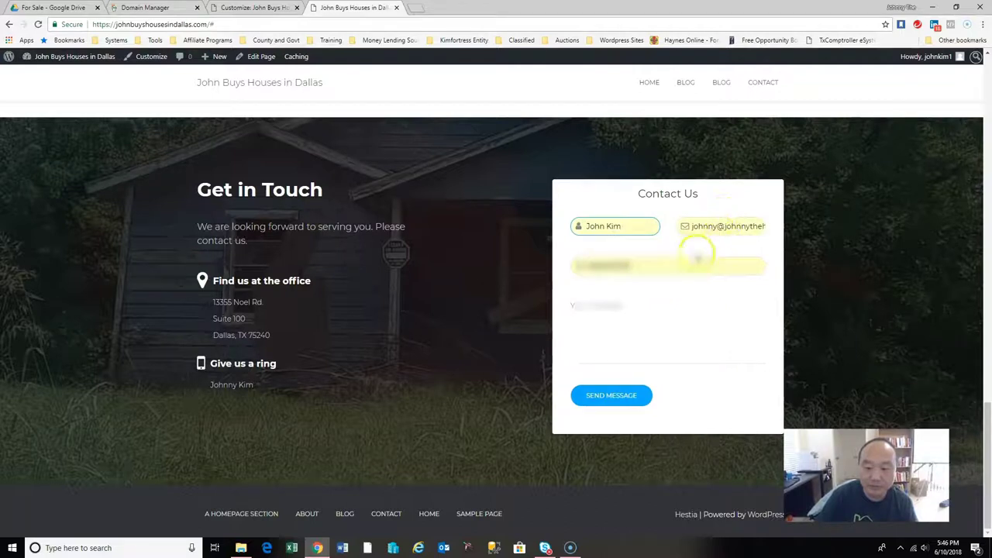
{"action": "left_click", "coordinate": [666, 265]}
{"action": "key", "text": "Escape"}
{"action": "key", "text": "BackSpace"}
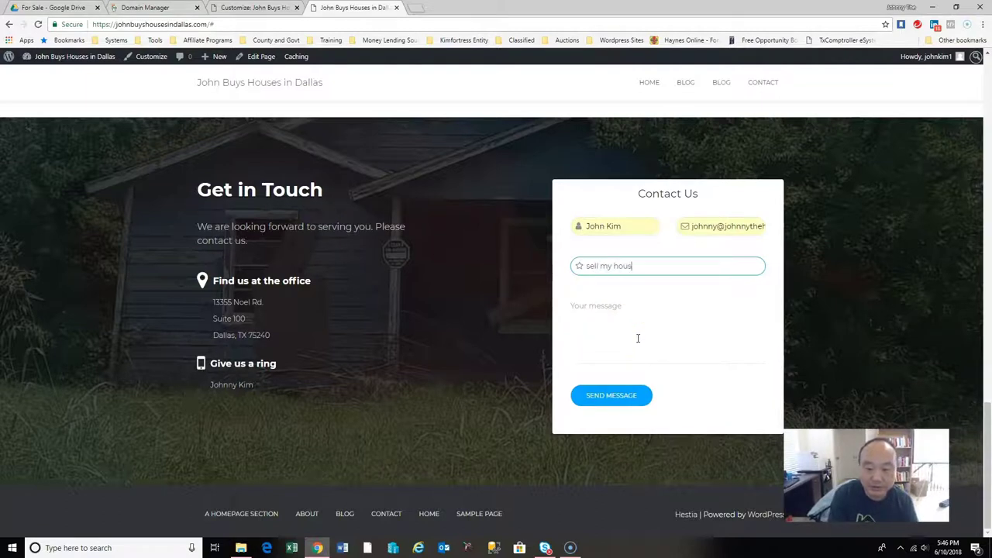
{"action": "left_click", "coordinate": [630, 314]}
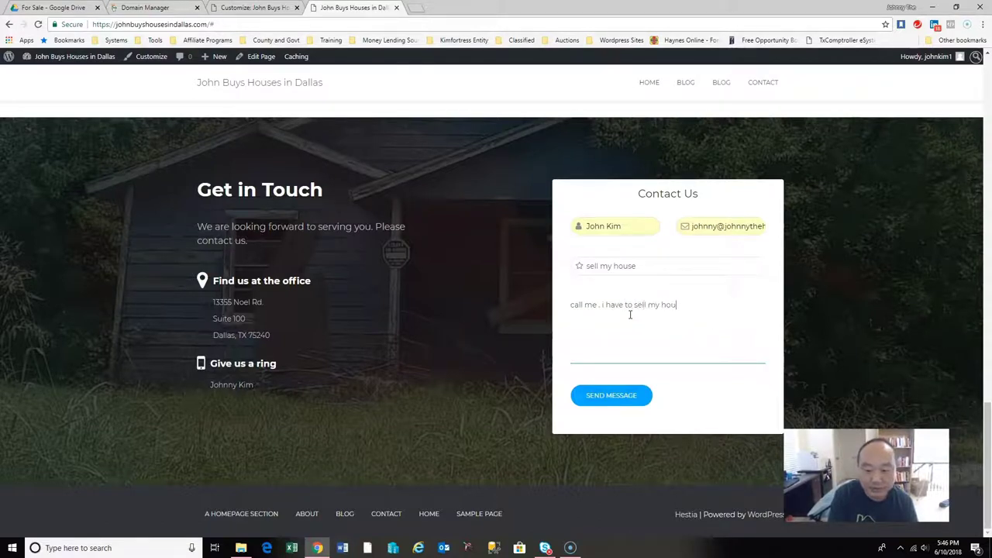
{"action": "left_click", "coordinate": [628, 399]}
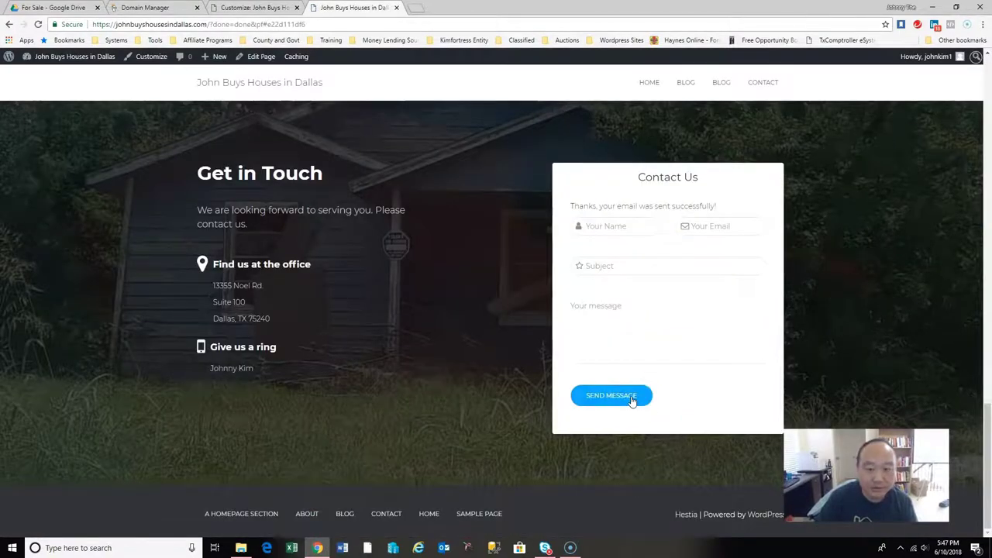
{"action": "left_click", "coordinate": [640, 400]}
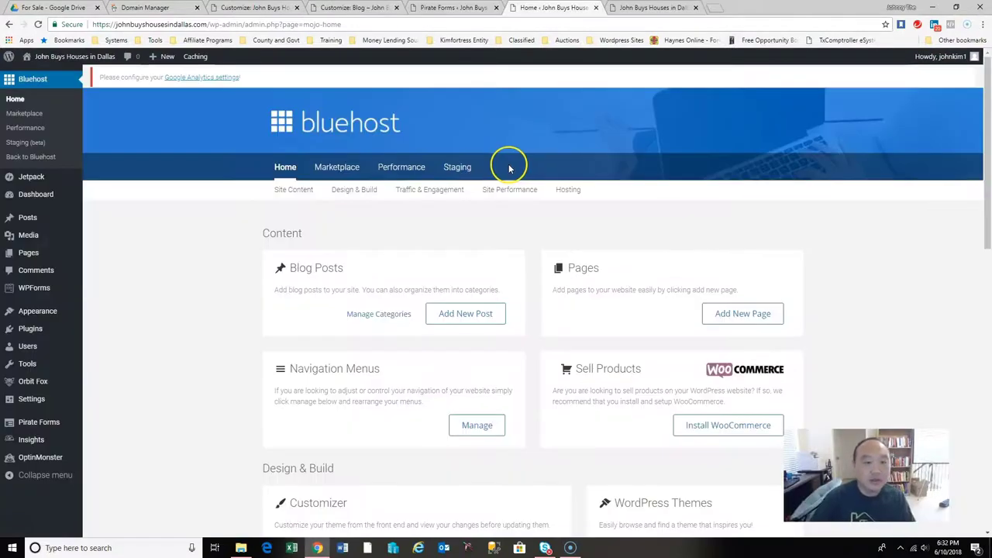
{"action": "left_click", "coordinate": [468, 7]}
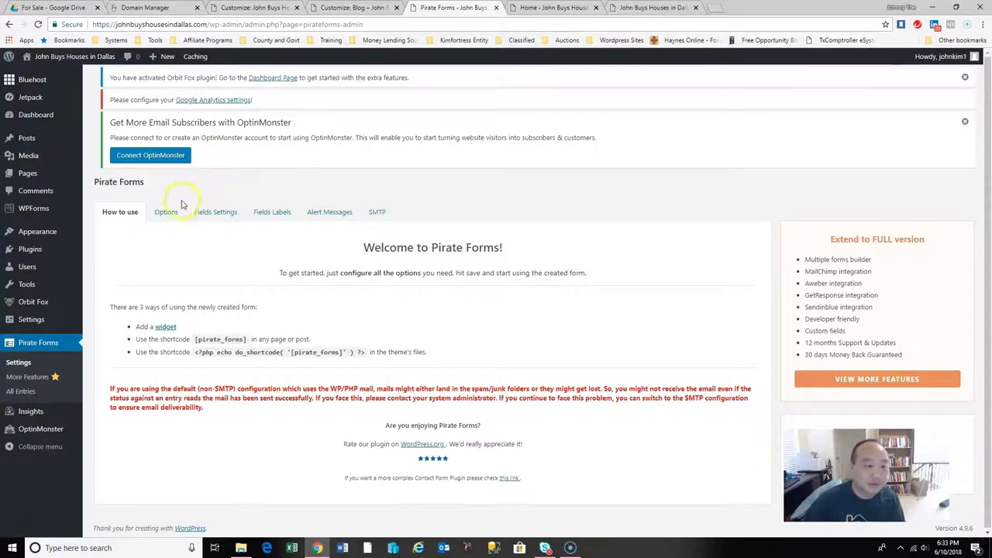
{"action": "left_click", "coordinate": [217, 219]}
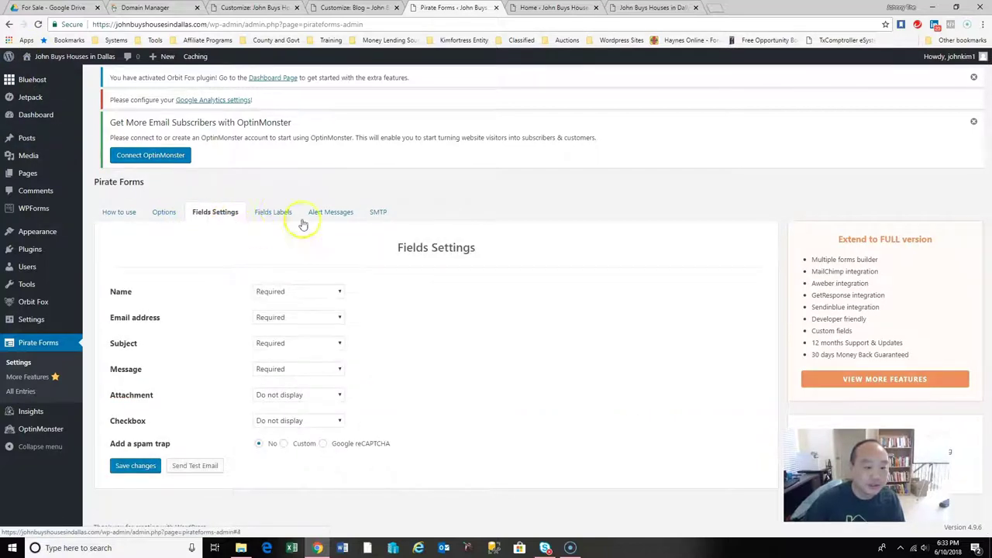
{"action": "left_click", "coordinate": [276, 213]}
{"action": "left_click", "coordinate": [168, 212]}
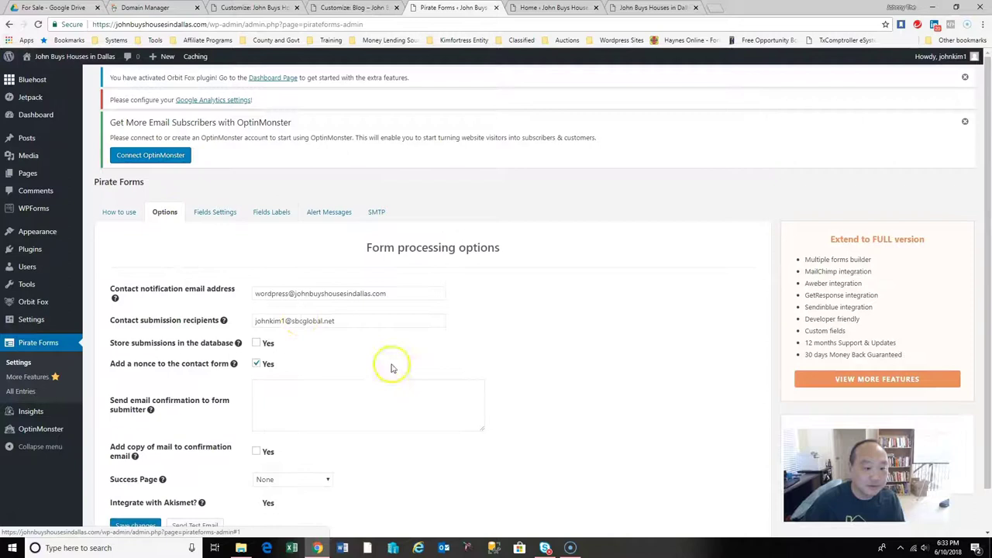
{"action": "left_click", "coordinate": [341, 324]}
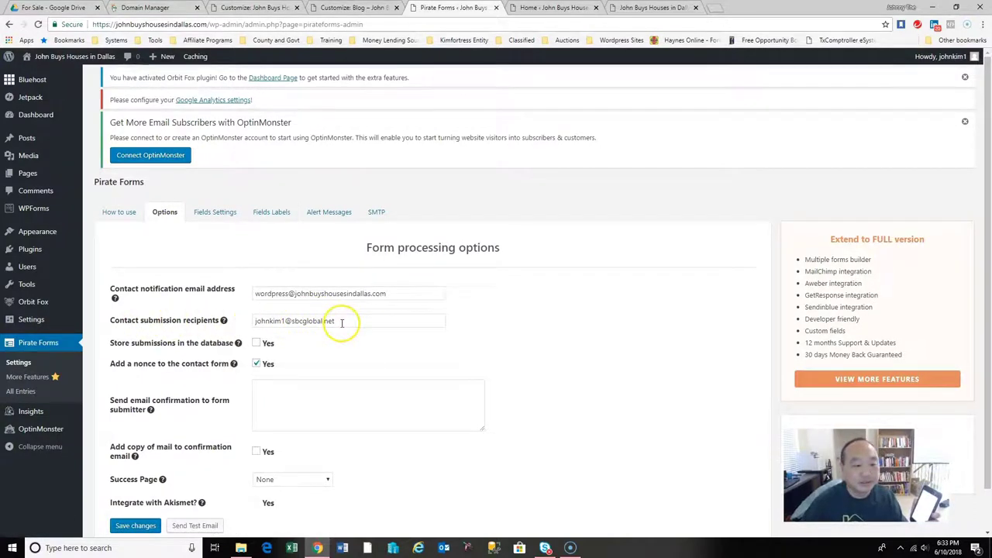
{"action": "left_click", "coordinate": [352, 294]}
{"action": "left_click_drag", "start_coordinate": [391, 295], "coordinate": [255, 291]}
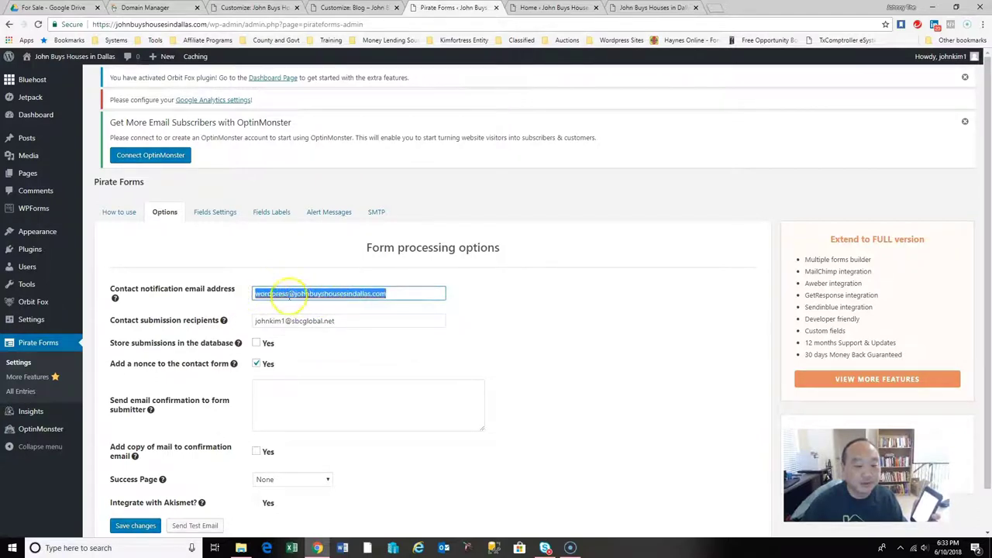
{"action": "left_click", "coordinate": [603, 330]}
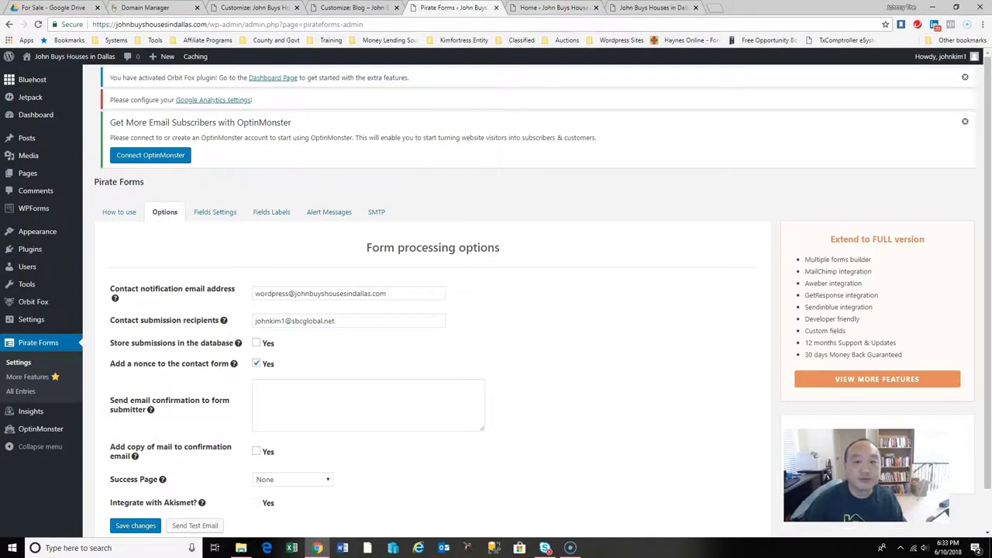
{"action": "left_click", "coordinate": [542, 8]}
{"action": "left_click", "coordinate": [712, 108]}
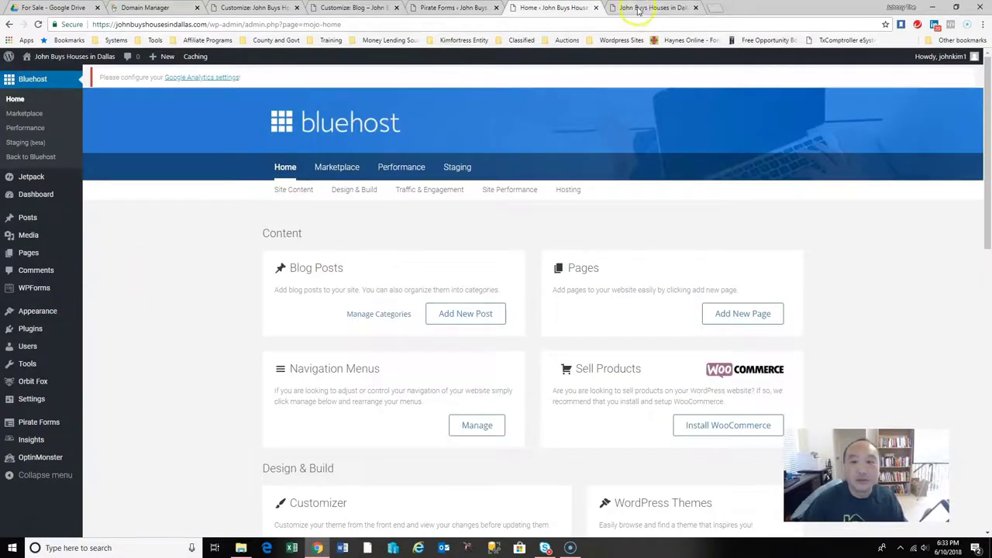
Switch to the live site and scroll through the homepage to check the reset contact form.
{"action": "left_click", "coordinate": [636, 8]}
{"action": "left_click_drag", "start_coordinate": [985, 126], "coordinate": [985, 470]}
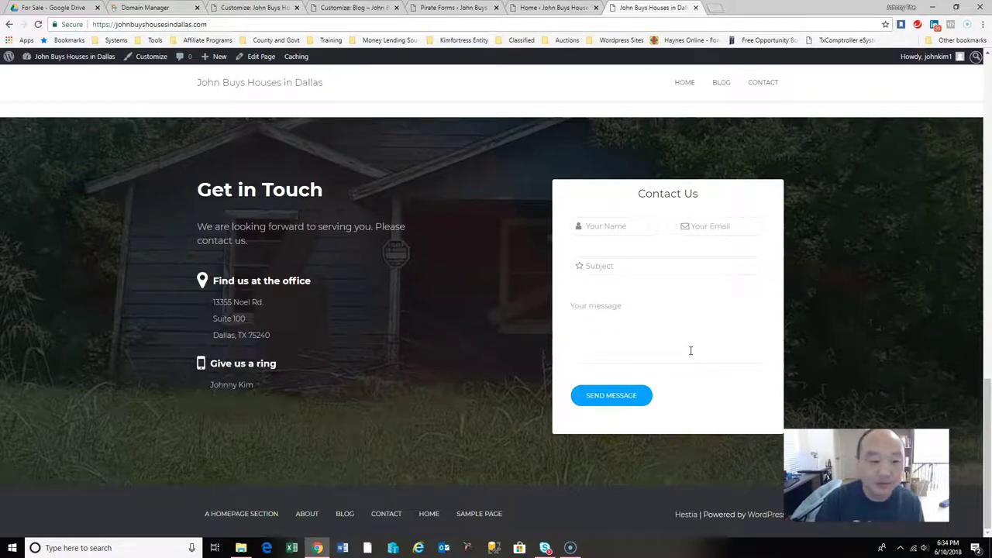
{"action": "left_click_drag", "start_coordinate": [984, 387], "coordinate": [990, 411]}
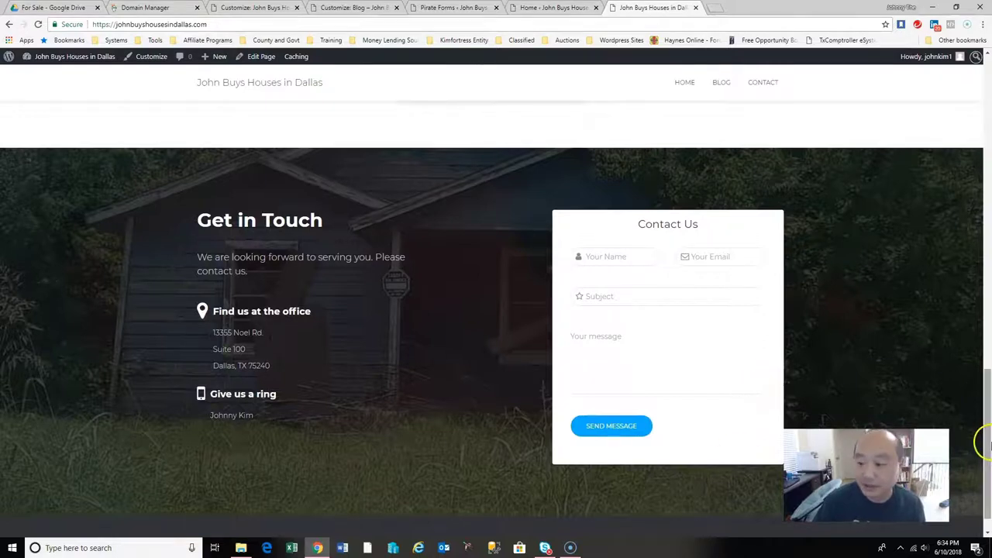
{"action": "left_click_drag", "start_coordinate": [989, 444], "coordinate": [989, 131]}
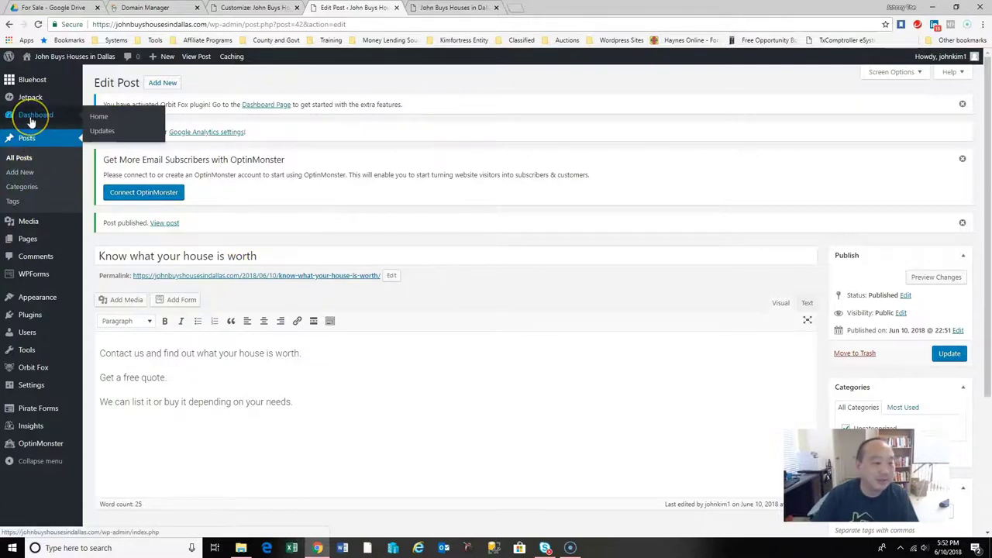
Look over the WordPress Dashboard and then the Pages list.
{"action": "left_click", "coordinate": [31, 116]}
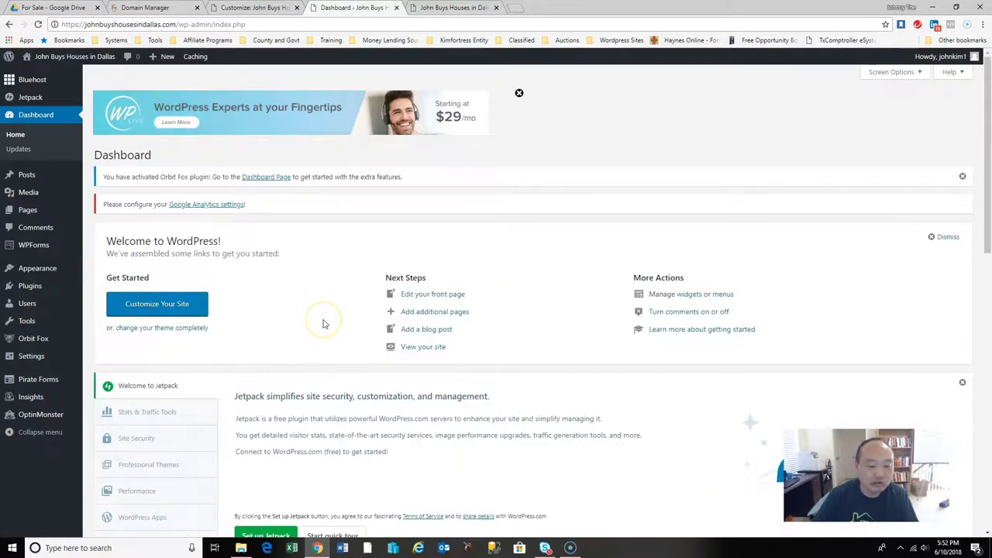
{"action": "scroll", "coordinate": [323, 322], "scroll_direction": "down", "scroll_amount": 3}
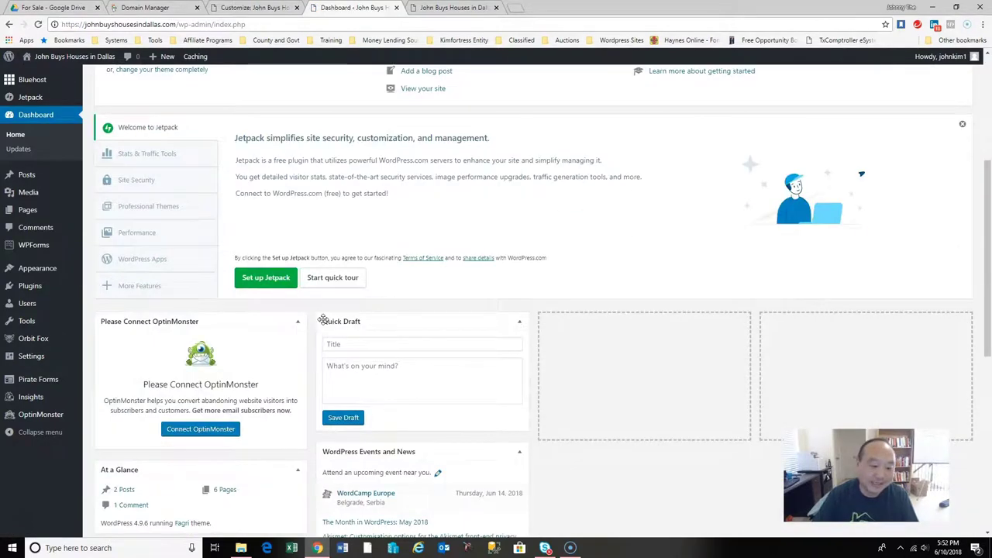
{"action": "scroll", "coordinate": [323, 320], "scroll_direction": "down", "scroll_amount": 2}
{"action": "scroll", "coordinate": [323, 322], "scroll_direction": "up", "scroll_amount": 6}
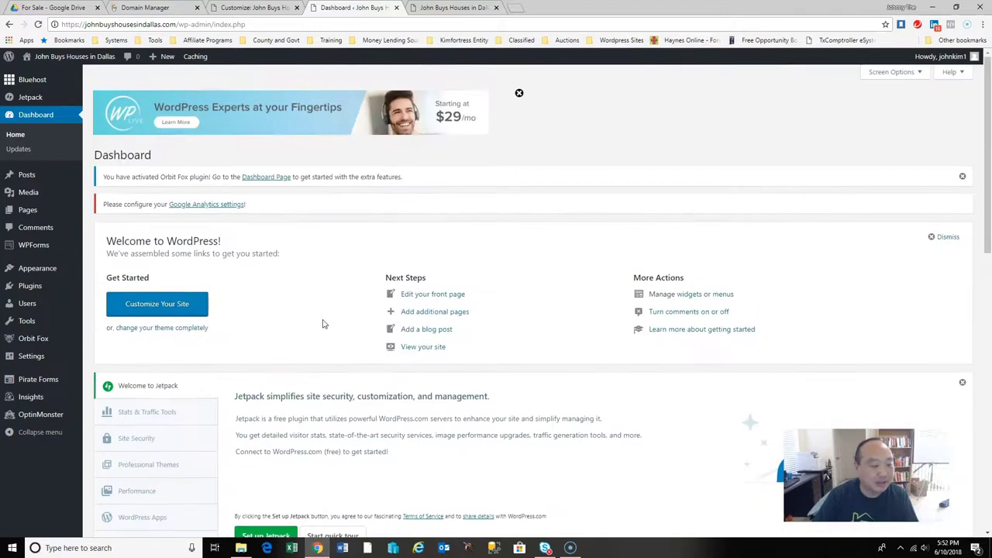
{"action": "left_click", "coordinate": [28, 211]}
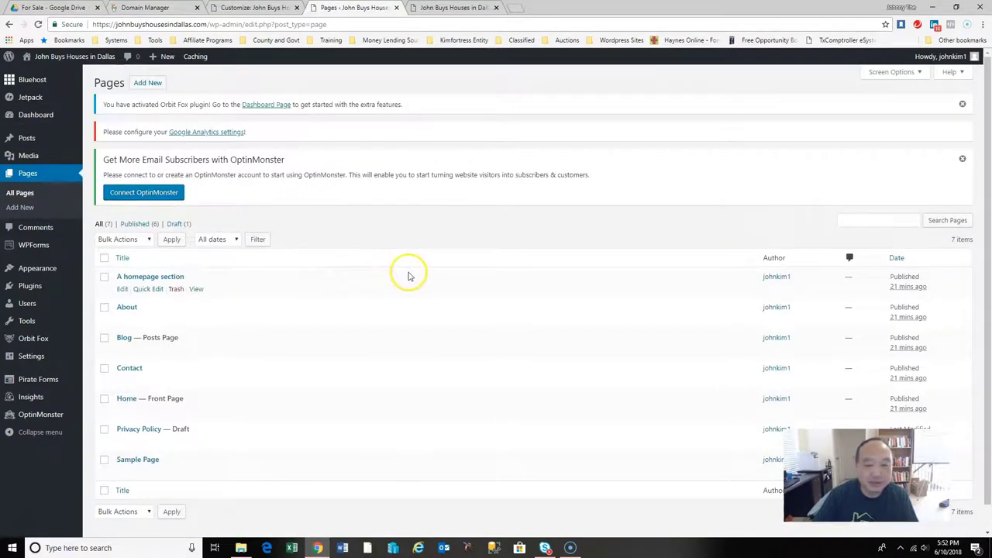
Reload the live site's Blog section and open the Uncategorized category archive.
{"action": "left_click", "coordinate": [451, 8]}
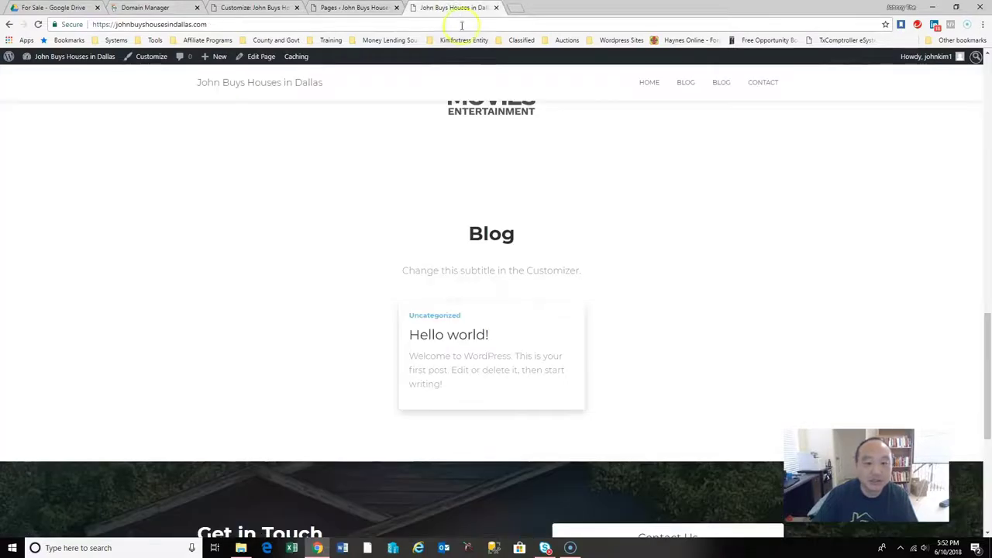
{"action": "left_click", "coordinate": [39, 24]}
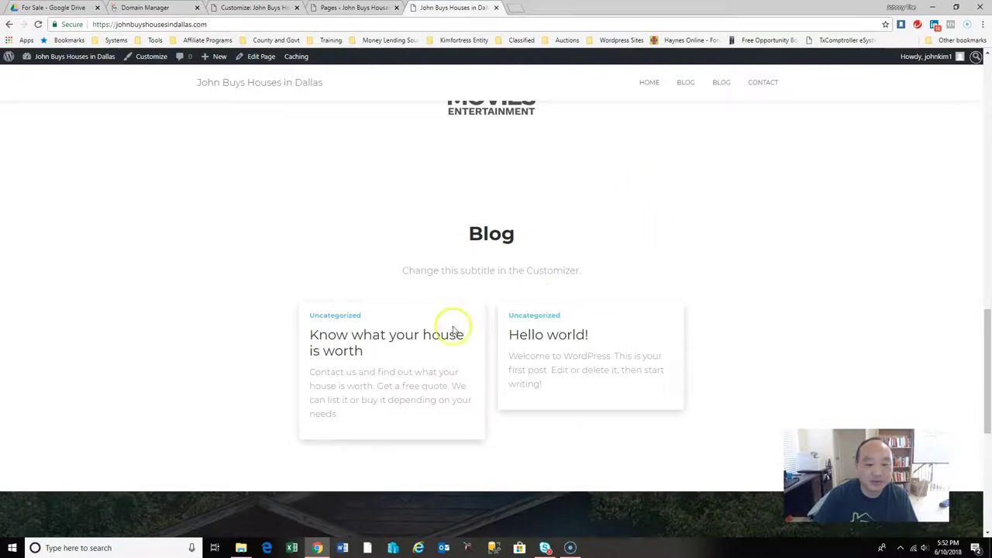
{"action": "left_click", "coordinate": [334, 315]}
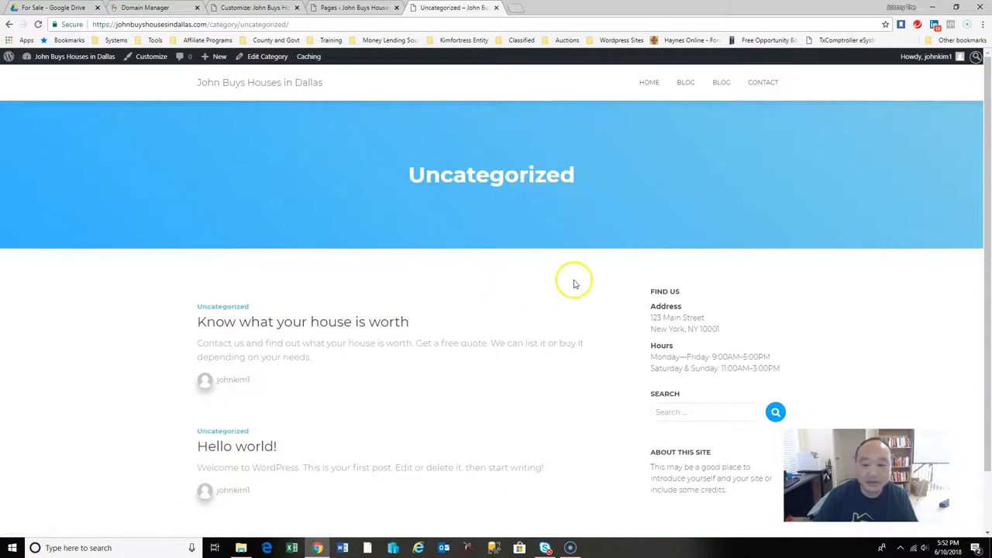
Back in admin, open the Posts list and select the Hello world! post.
{"action": "left_click", "coordinate": [353, 7]}
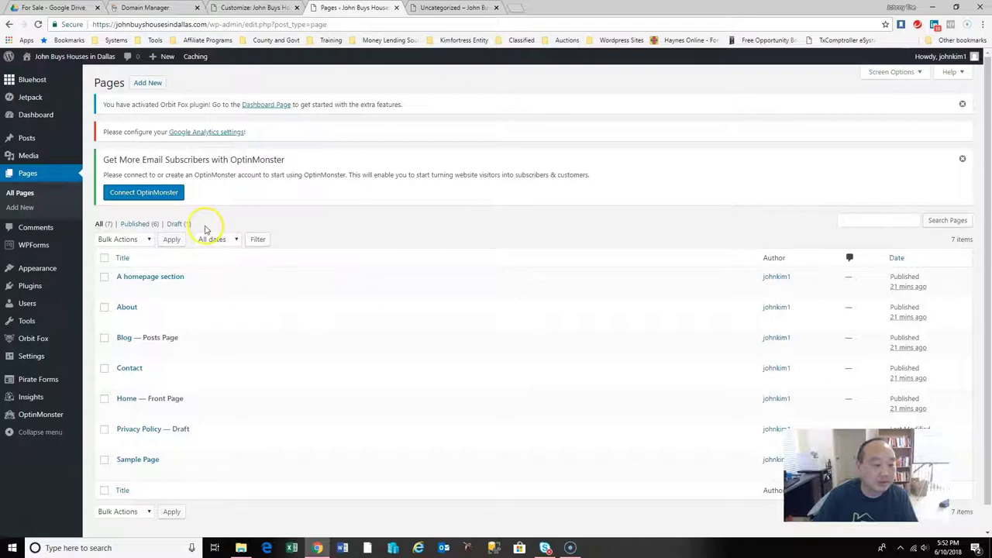
{"action": "left_click", "coordinate": [52, 181]}
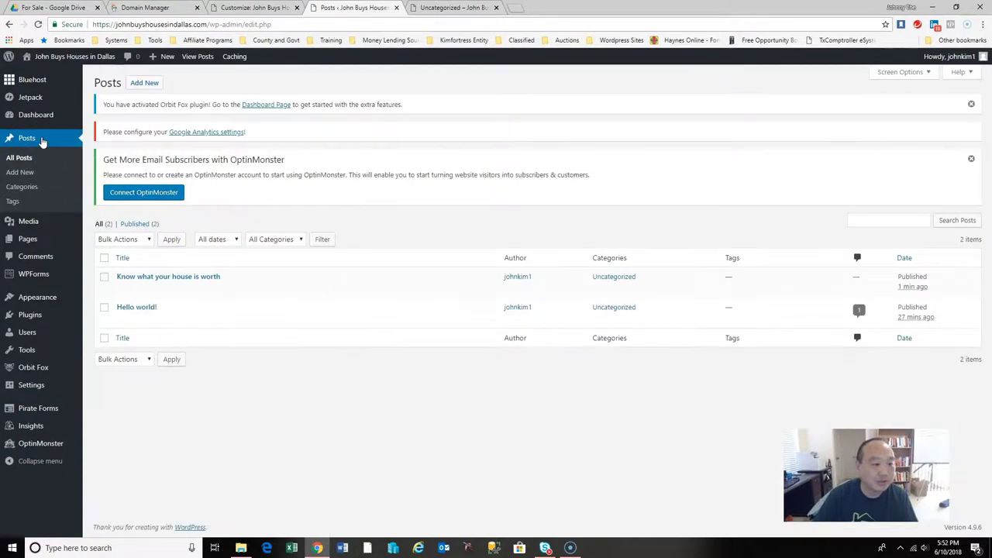
{"action": "left_click", "coordinate": [52, 141]}
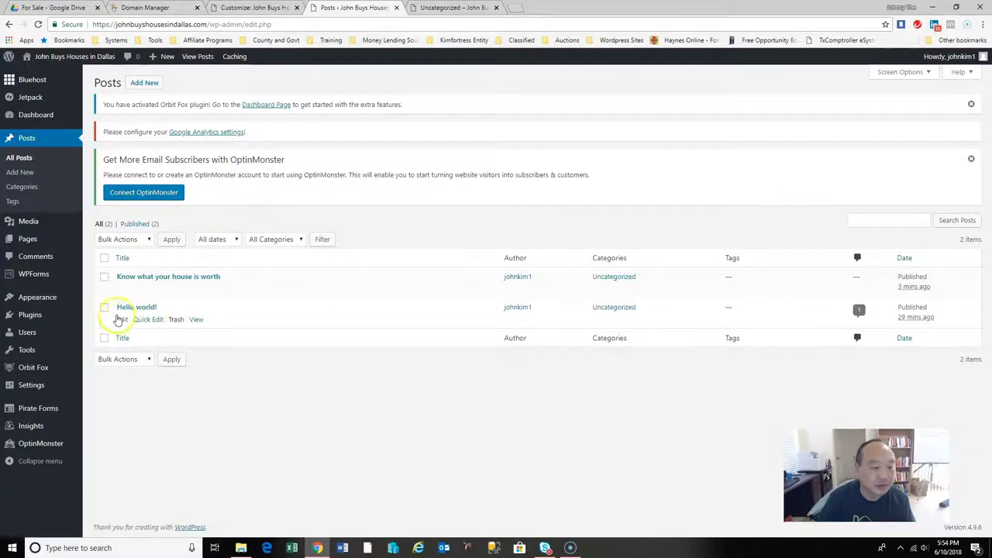
{"action": "left_click", "coordinate": [103, 308]}
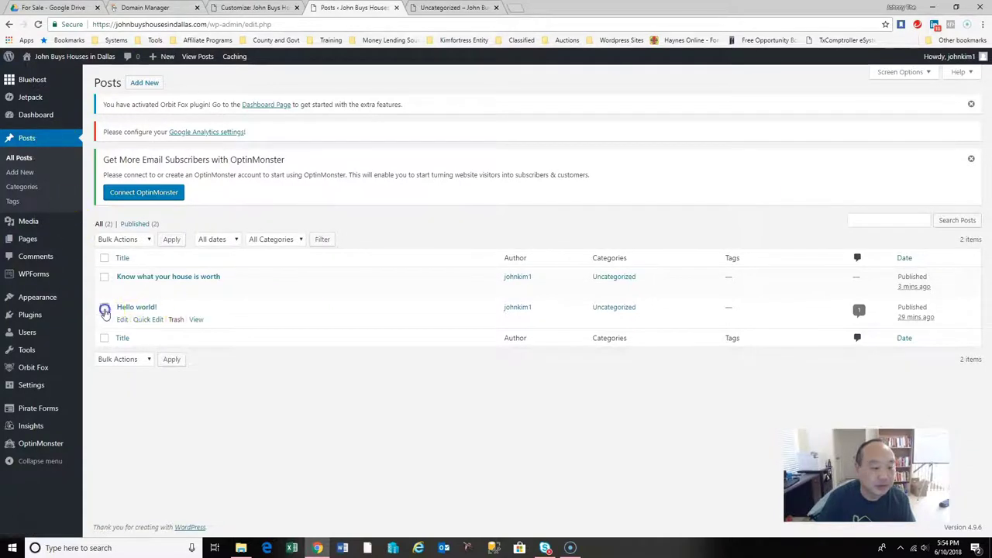
Trash Hello world! and reload the Uncategorized archive to confirm it is gone.
{"action": "left_click", "coordinate": [176, 320]}
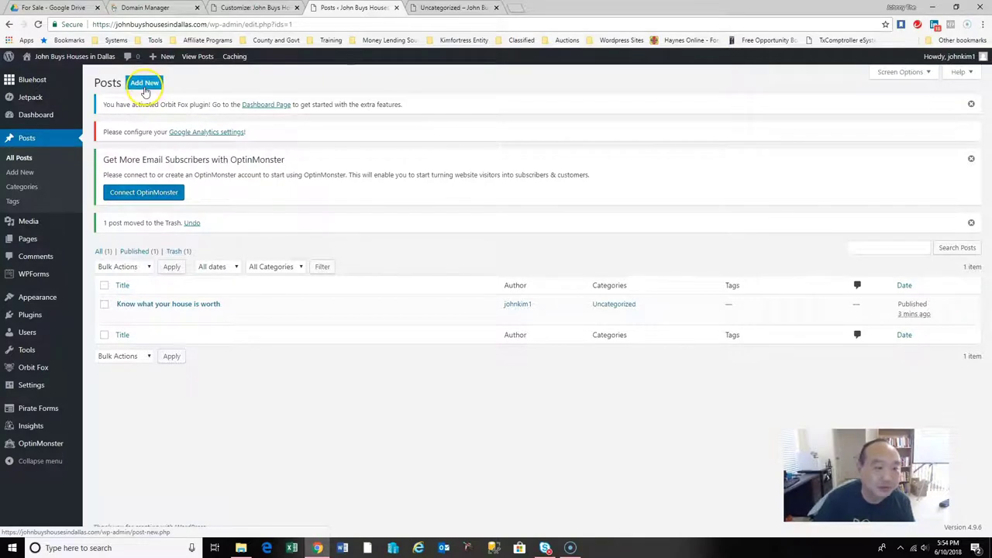
{"action": "left_click", "coordinate": [456, 9]}
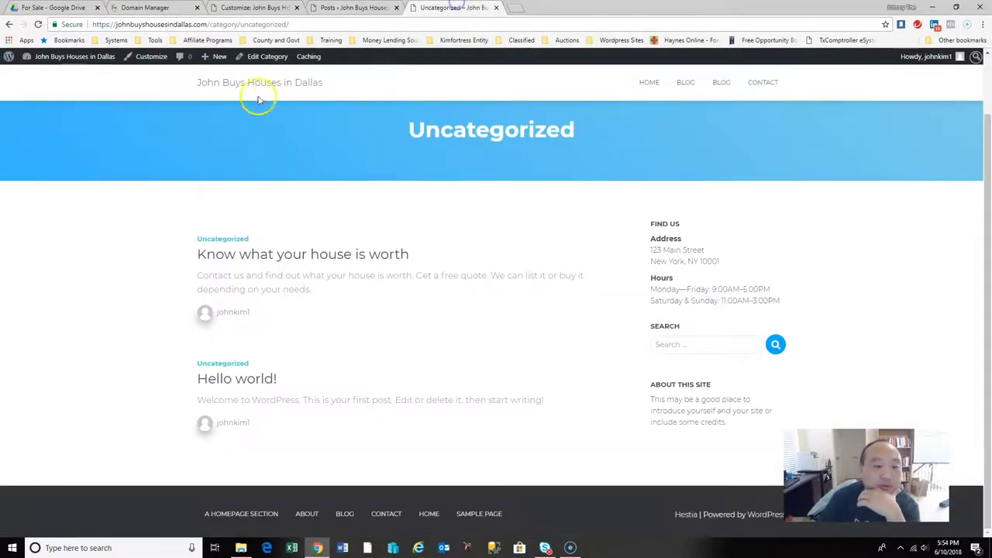
{"action": "left_click", "coordinate": [38, 24]}
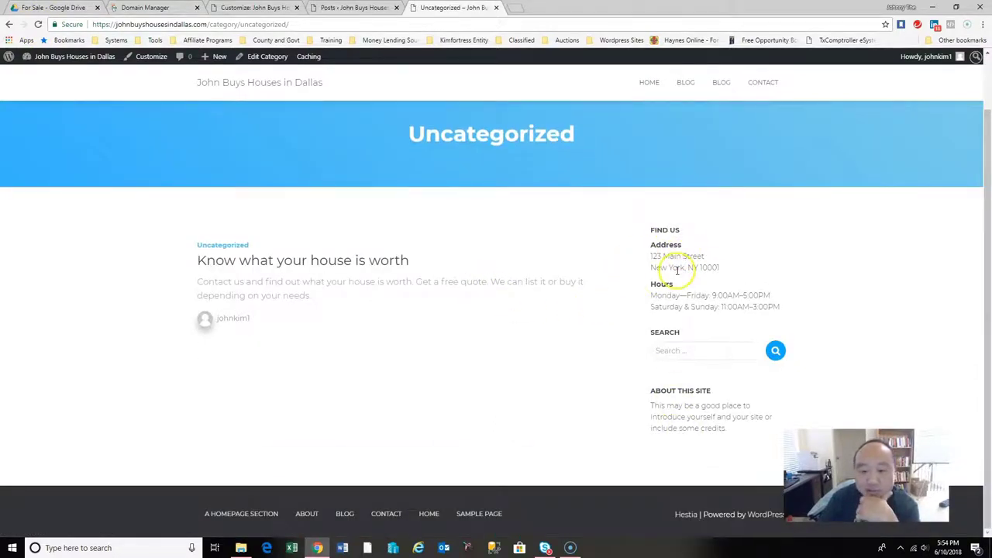
{"action": "scroll", "coordinate": [566, 200], "scroll_direction": "up", "scroll_amount": 1}
{"action": "left_click_drag", "start_coordinate": [416, 177], "coordinate": [581, 175]}
{"action": "left_click", "coordinate": [539, 184]}
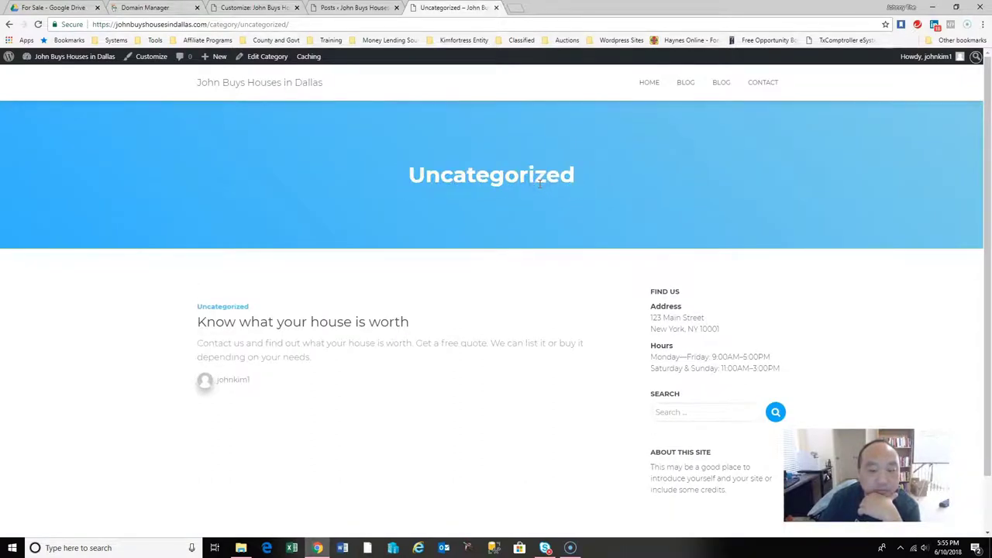
{"action": "left_click", "coordinate": [375, 10]}
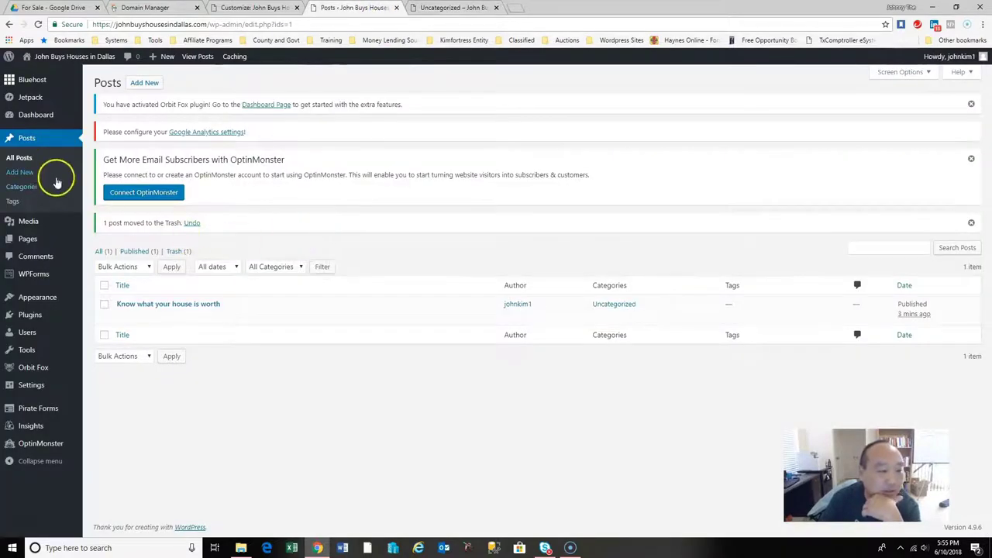
Under Posts > Categories, add a category named Market Conditions.
{"action": "left_click", "coordinate": [31, 189]}
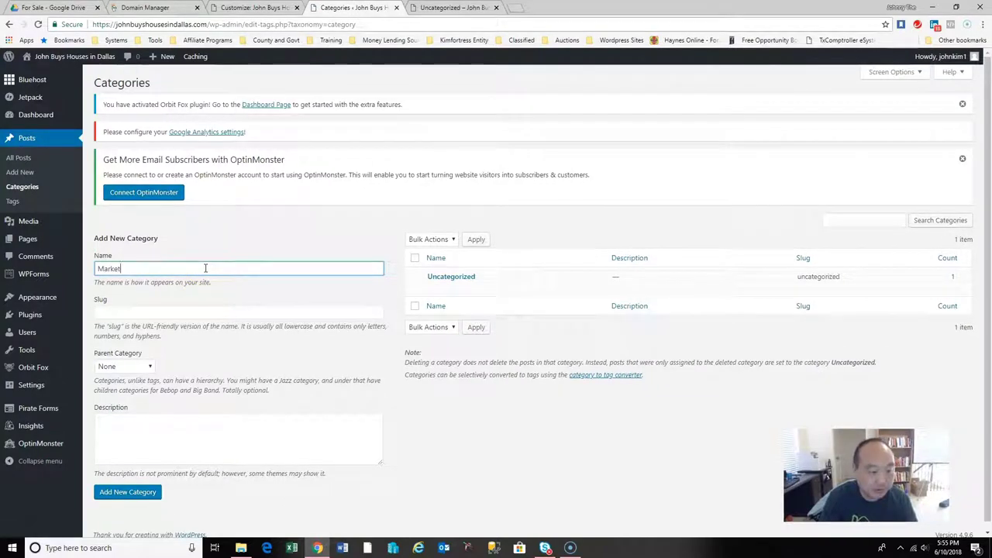
{"action": "key", "text": "BackSpace"}
{"action": "key", "text": "BackSpace"}
{"action": "type", "text": "nditions"}
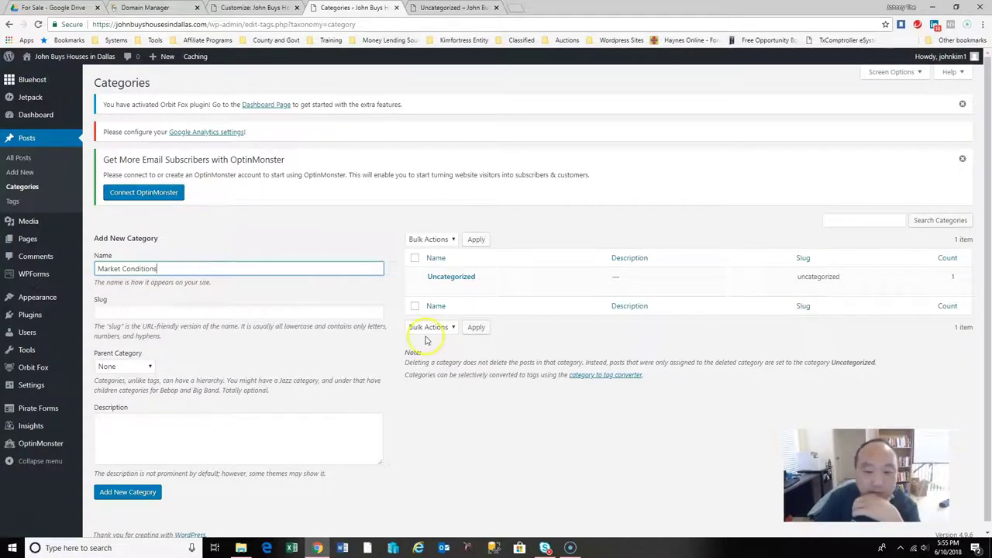
{"action": "left_click", "coordinate": [126, 494]}
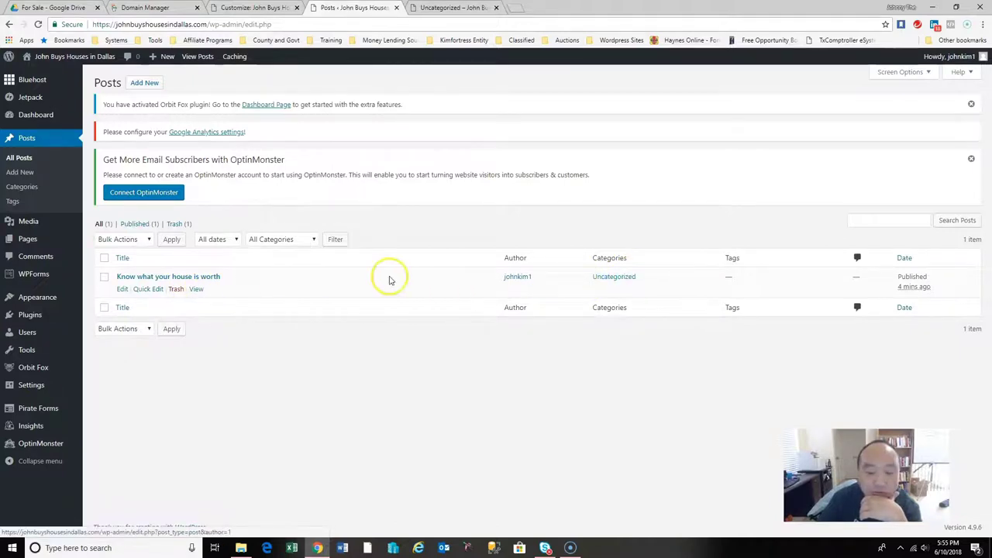
Edit 'Know what your house is worth' and tick Market Conditions in its Categories box.
{"action": "left_click", "coordinate": [124, 289]}
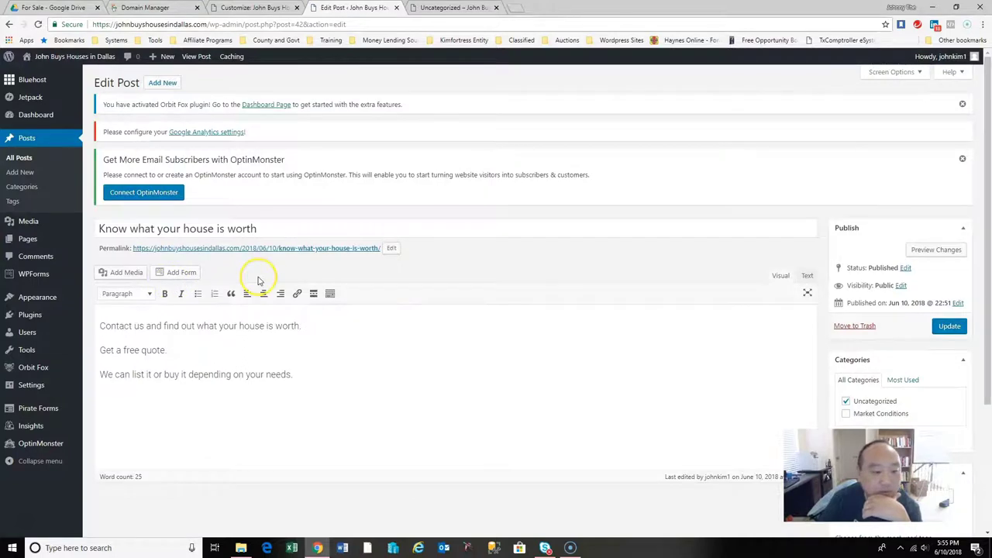
{"action": "scroll", "coordinate": [978, 255], "scroll_direction": "down", "scroll_amount": 2}
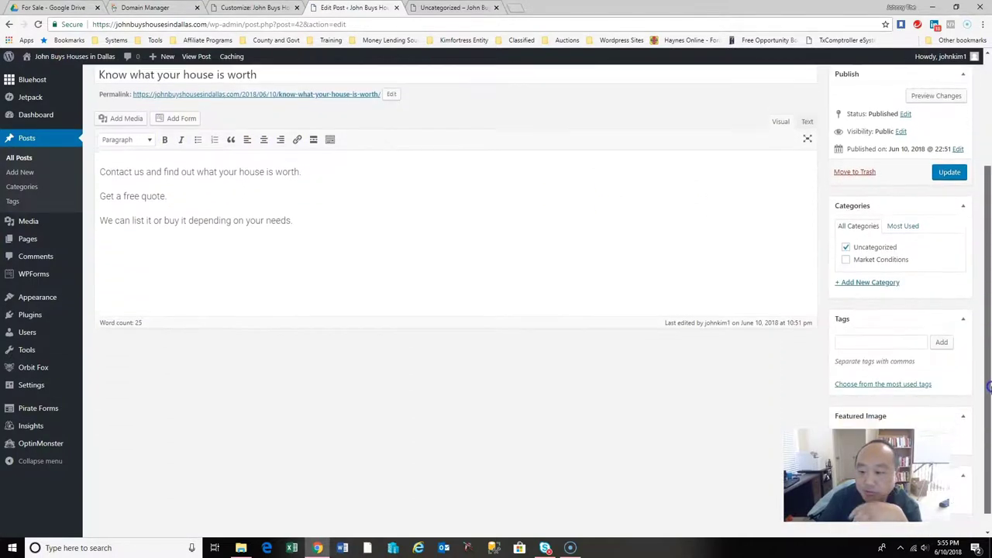
{"action": "left_click", "coordinate": [847, 262]}
{"action": "scroll", "coordinate": [986, 232], "scroll_direction": "down", "scroll_amount": 1}
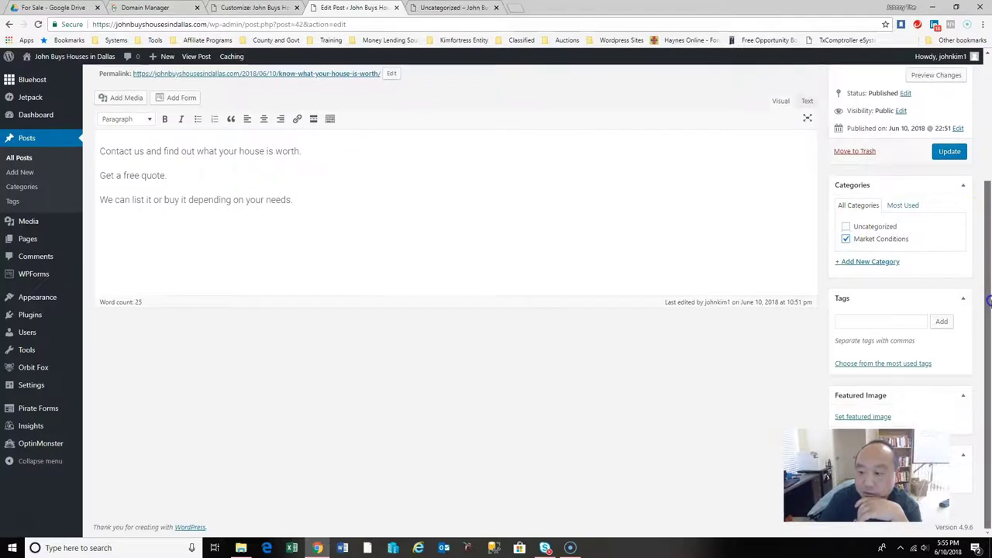
{"action": "scroll", "coordinate": [978, 264], "scroll_direction": "up", "scroll_amount": 1}
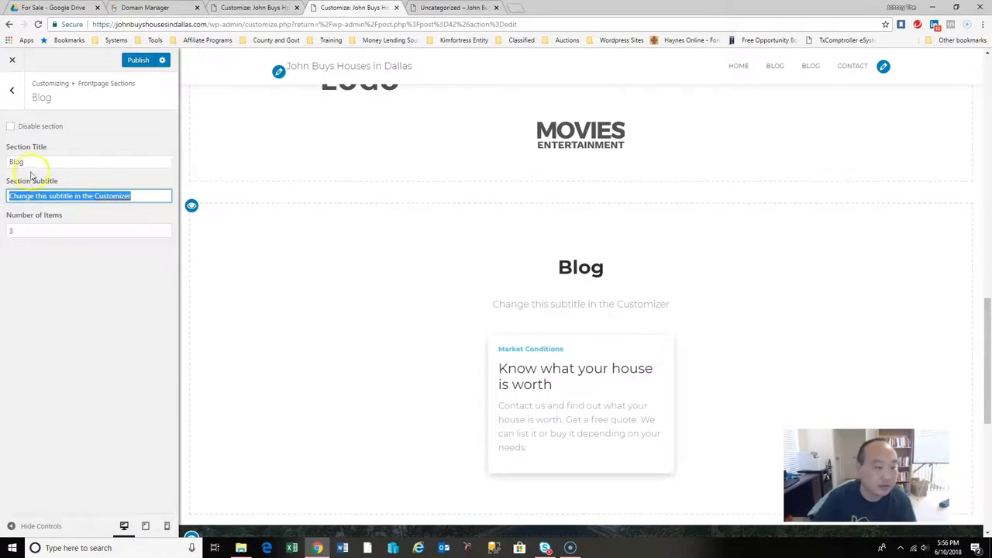
Set the front-page Blog section title to 'Important Info'.
{"action": "left_click_drag", "start_coordinate": [31, 161], "coordinate": [4, 165]}
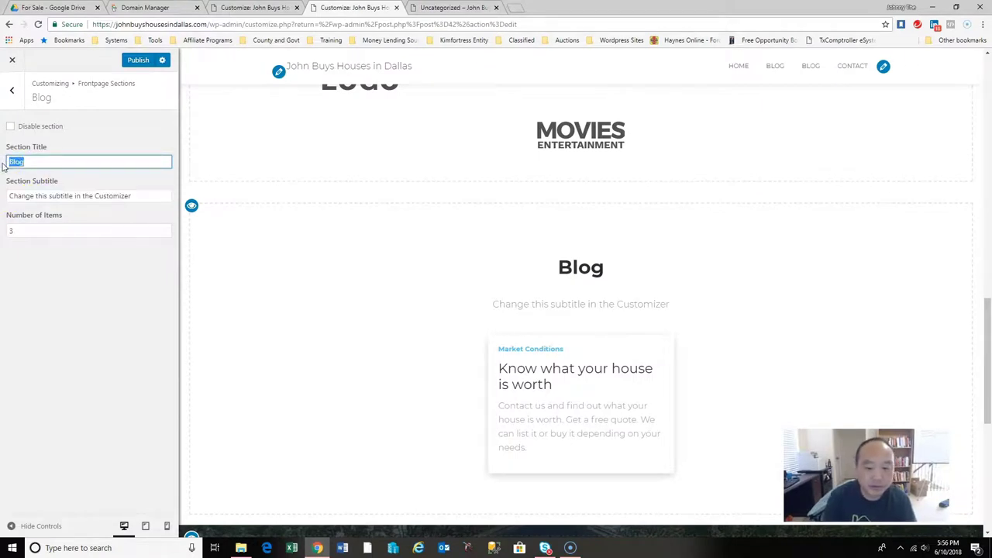
{"action": "type", "text": "In the Neds"}
{"action": "key", "text": "BackSpace"}
{"action": "key", "text": "BackSpace"}
{"action": "key", "text": "BackSpace"}
{"action": "key", "text": "BackSpace"}
{"action": "key", "text": "BackSpace"}
{"action": "key", "text": "BackSpace"}
{"action": "key", "text": "BackSpace"}
{"action": "key", "text": "BackSpace"}
{"action": "key", "text": "BackSpace"}
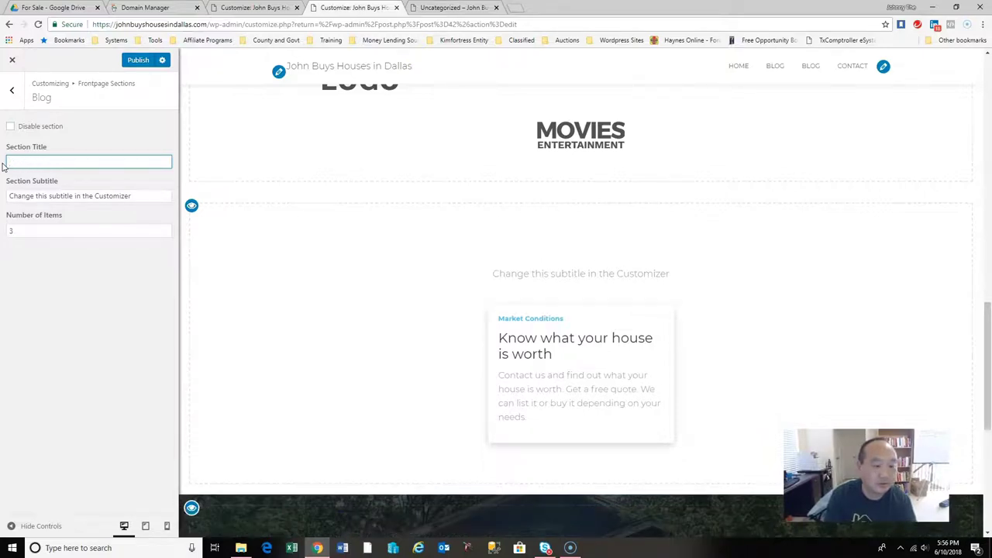
{"action": "type", "text": "What y"}
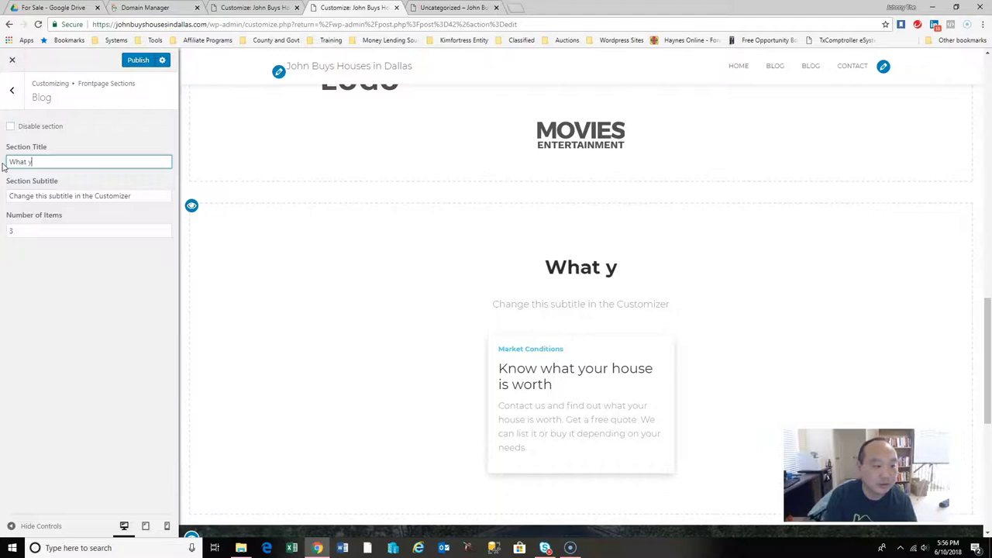
{"action": "type", "text": "ou need to know"}
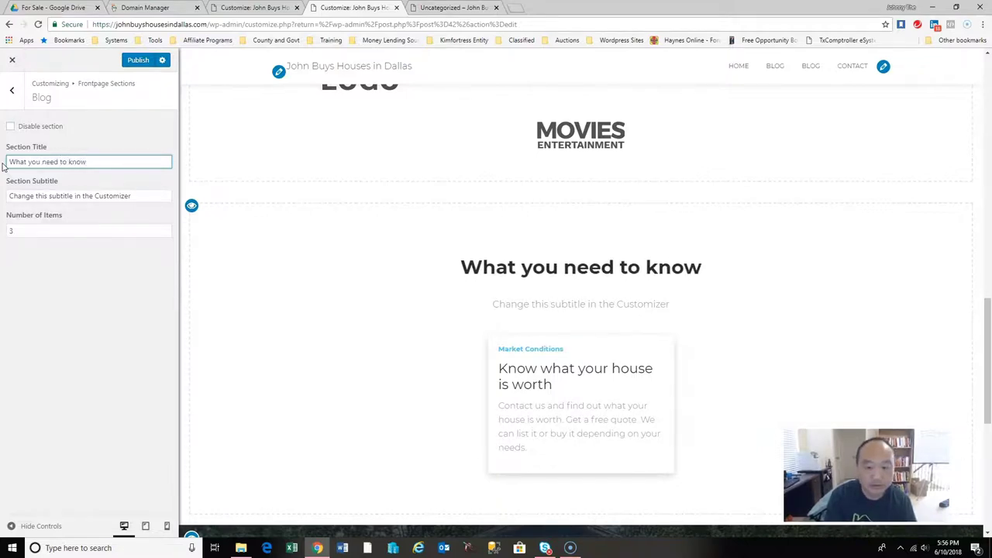
{"action": "key", "text": "BackSpace"}
{"action": "key", "text": "BackSpace"}
{"action": "key", "text": "BackSpace"}
{"action": "key", "text": "BackSpace"}
{"action": "key", "text": "BackSpace"}
{"action": "key", "text": "BackSpace"}
{"action": "key", "text": "BackSpace"}
{"action": "key", "text": "BackSpace"}
{"action": "key", "text": "BackSpace"}
{"action": "key", "text": "BackSpace"}
{"action": "key", "text": "BackSpace"}
{"action": "key", "text": "BackSpace"}
{"action": "key", "text": "BackSpace"}
{"action": "key", "text": "BackSpace"}
{"action": "key", "text": "BackSpace"}
{"action": "key", "text": "BackSpace"}
{"action": "key", "text": "BackSpace"}
{"action": "key", "text": "BackSpace"}
{"action": "key", "text": "BackSpace"}
{"action": "key", "text": "BackSpace"}
{"action": "type", "text": "Important Info"}
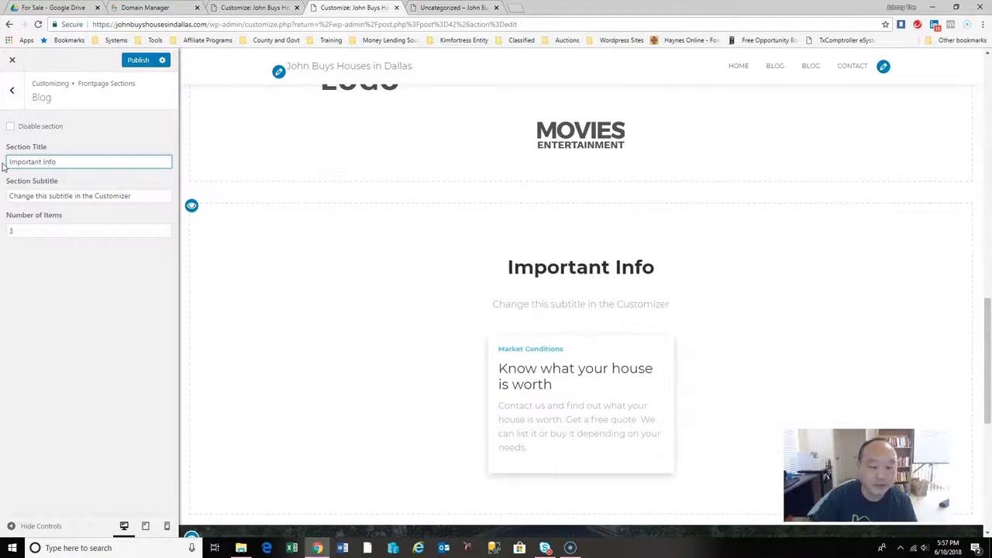
Enter the subtitle 'Things you need to know to sell your house' and publish.
{"action": "key", "text": "Tab"}
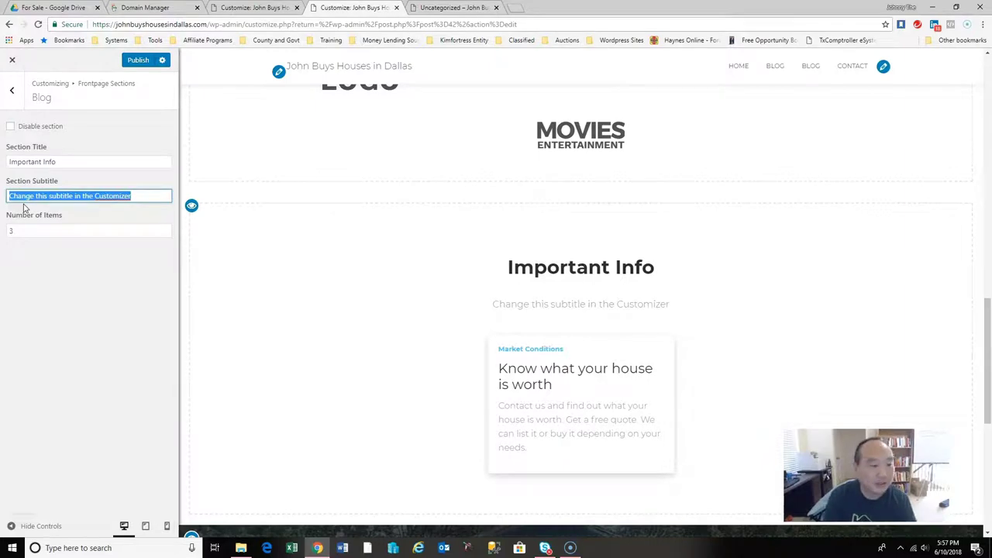
{"action": "type", "text": "Whin"}
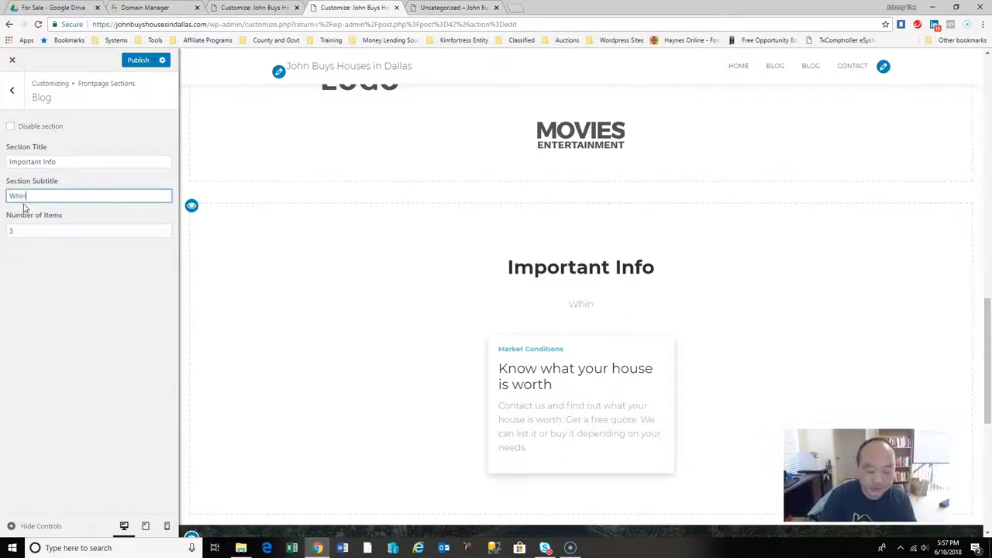
{"action": "key", "text": "BackSpace"}
{"action": "type", "text": "thi"}
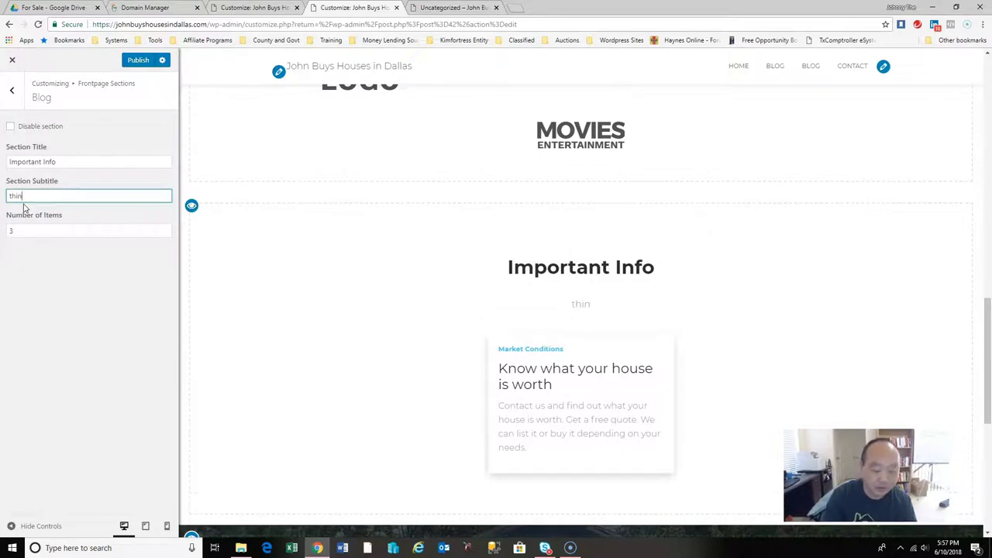
{"action": "key", "text": "BackSpace"}
{"action": "type", "text": "Th"}
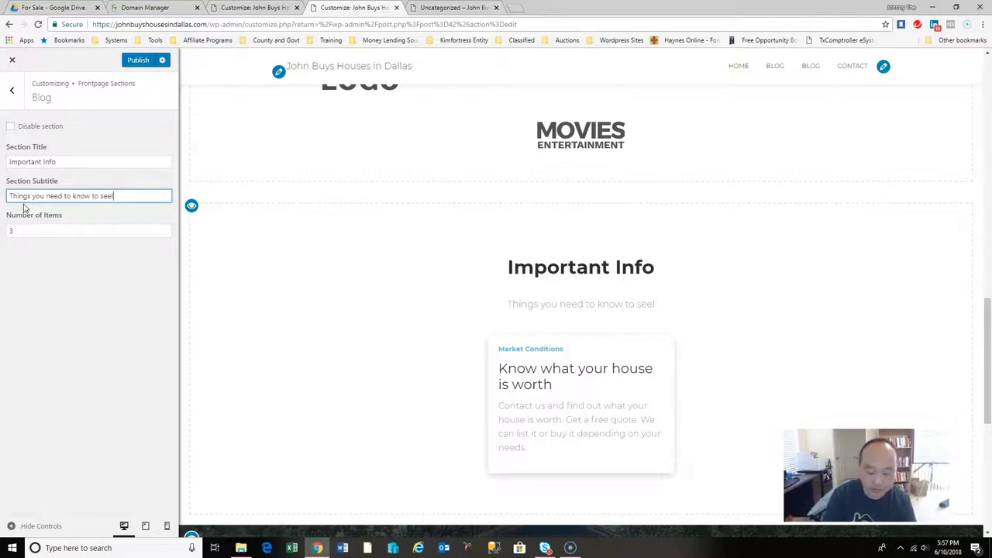
{"action": "type", "text": "ur house"}
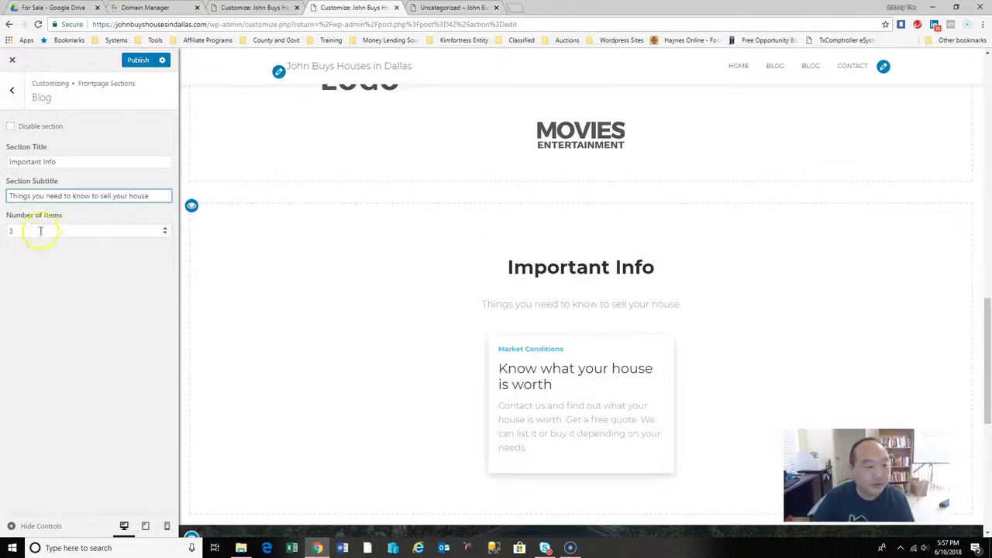
{"action": "left_click", "coordinate": [43, 231]}
{"action": "left_click", "coordinate": [127, 62]}
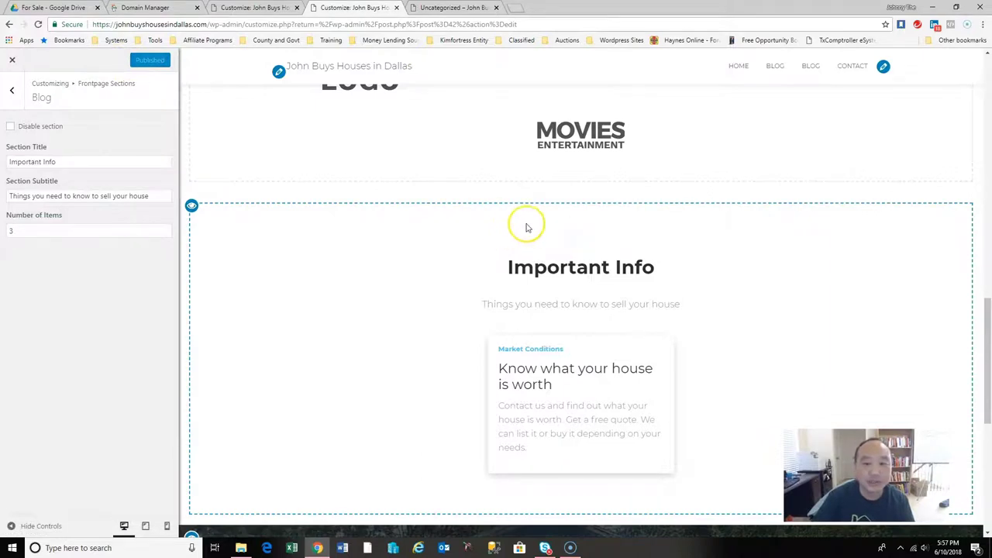
{"action": "left_click", "coordinate": [454, 8]}
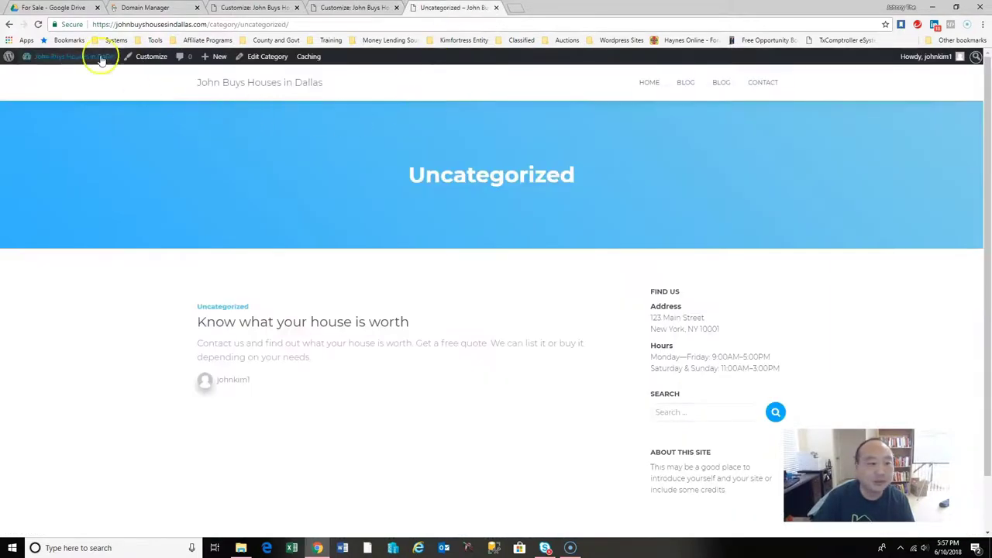
Reload the Uncategorized archive and the homepage to review the recategorised post.
{"action": "left_click", "coordinate": [38, 25]}
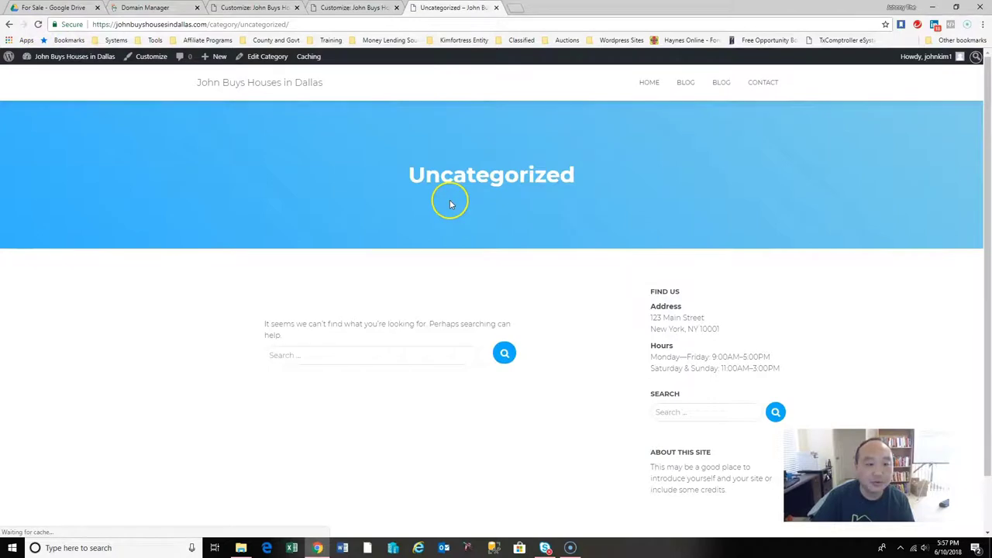
{"action": "left_click", "coordinate": [649, 83]}
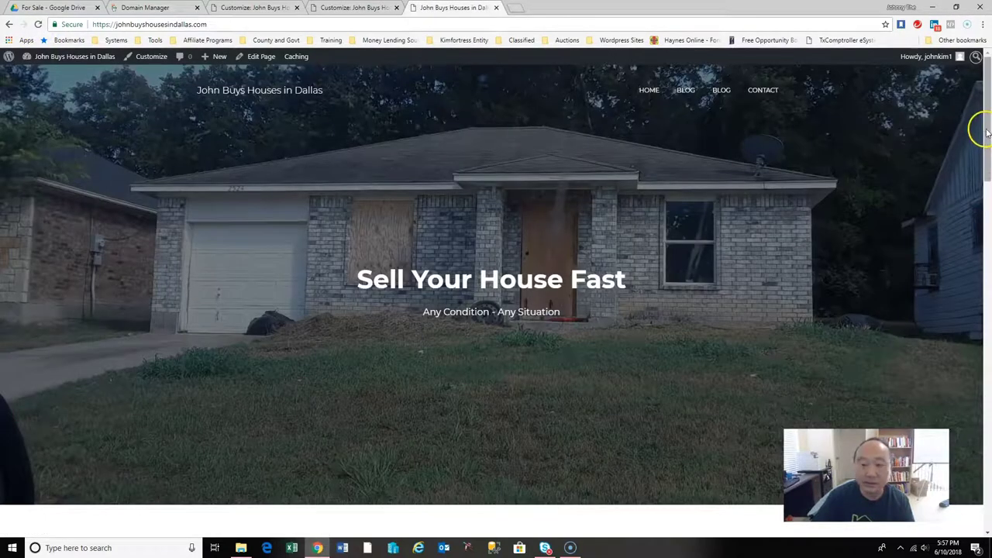
{"action": "left_click", "coordinate": [38, 24]}
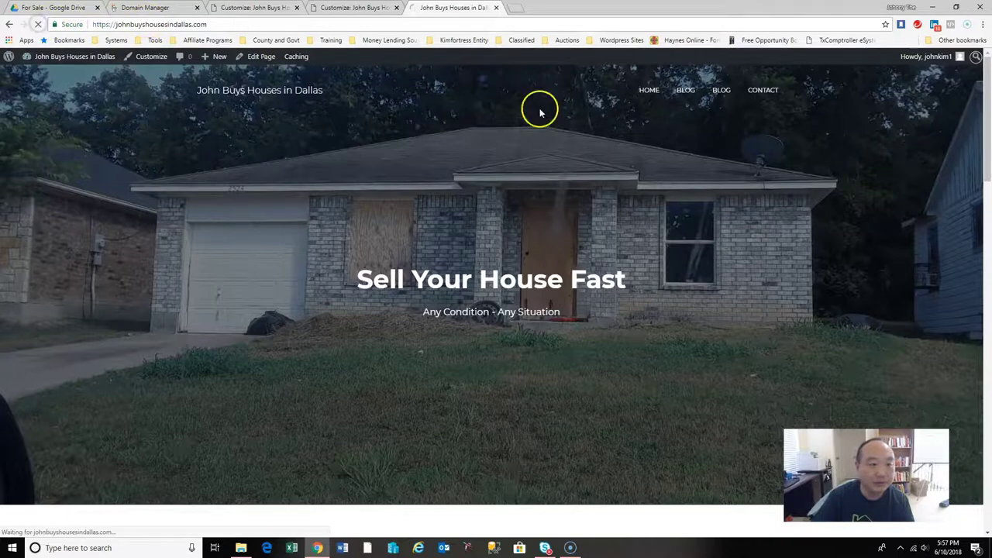
{"action": "left_click_drag", "start_coordinate": [987, 94], "coordinate": [989, 352]}
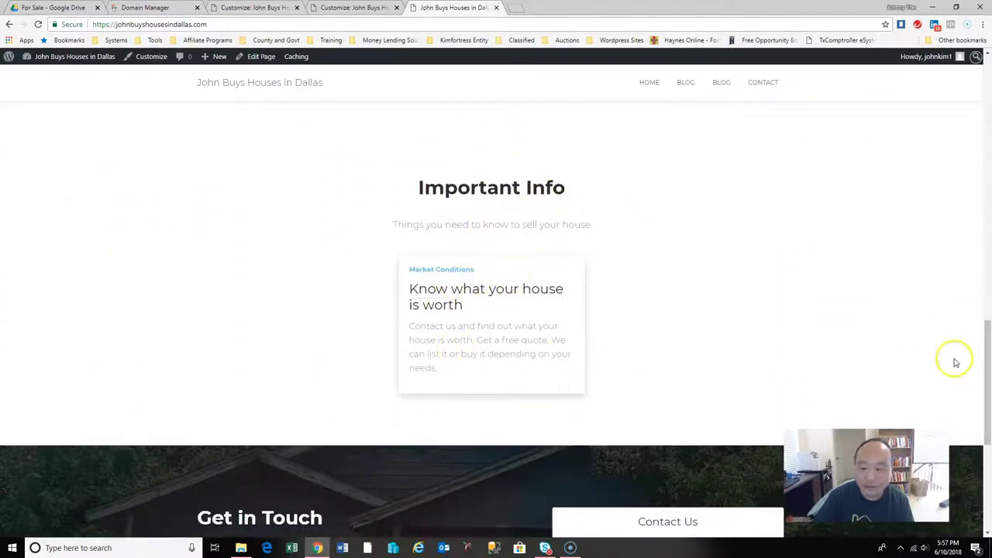
{"action": "left_click_drag", "start_coordinate": [985, 359], "coordinate": [990, 131]}
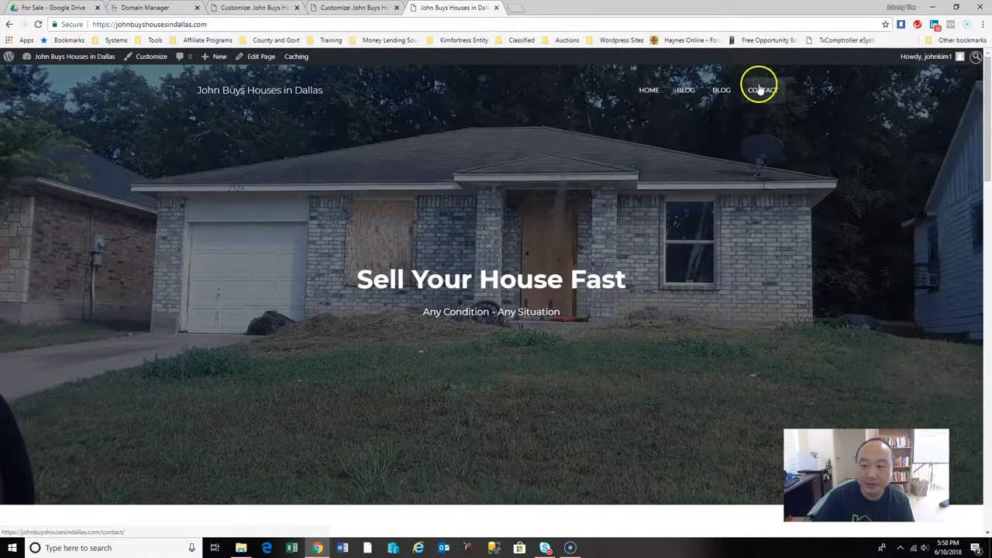
{"action": "left_click_drag", "start_coordinate": [988, 147], "coordinate": [985, 354]}
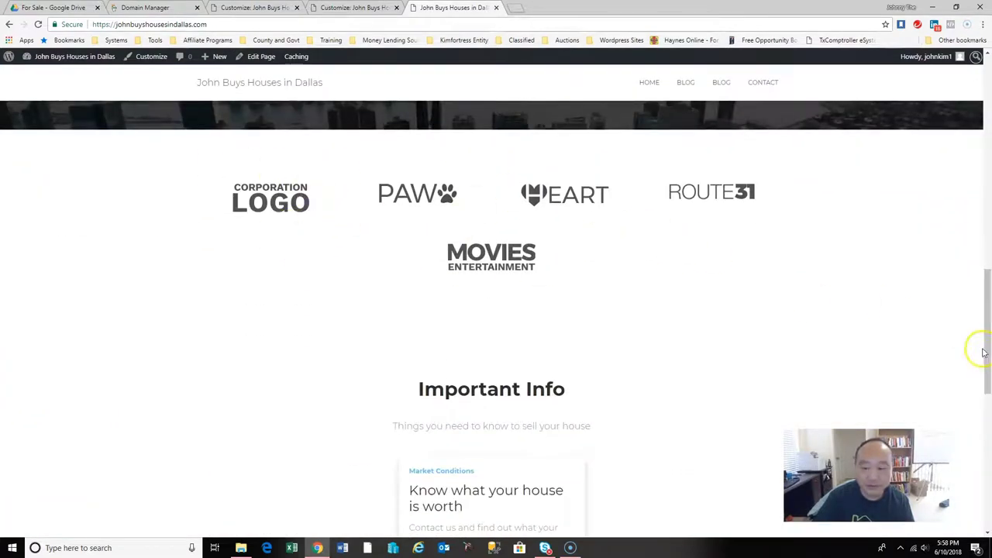
{"action": "left_click_drag", "start_coordinate": [987, 355], "coordinate": [981, 145]}
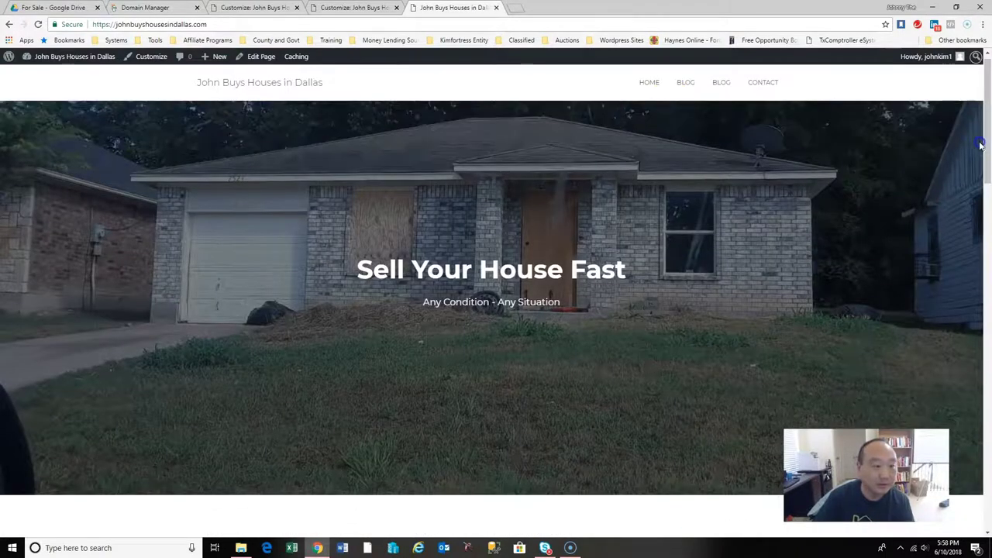
{"action": "left_click", "coordinate": [355, 8]}
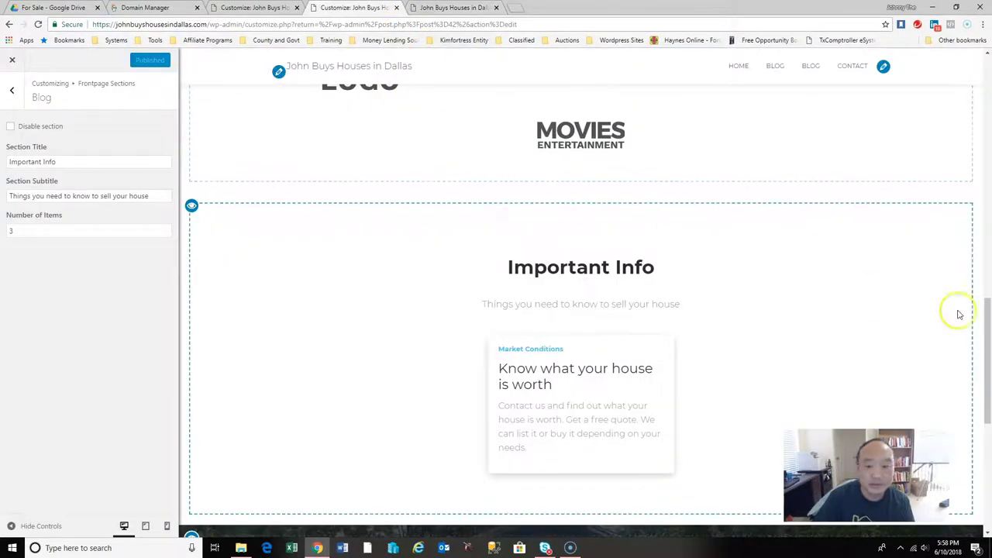
Disable the Clients Bar logo section with its eye icon in the Customizer.
{"action": "scroll", "coordinate": [988, 355], "scroll_direction": "up", "scroll_amount": 3}
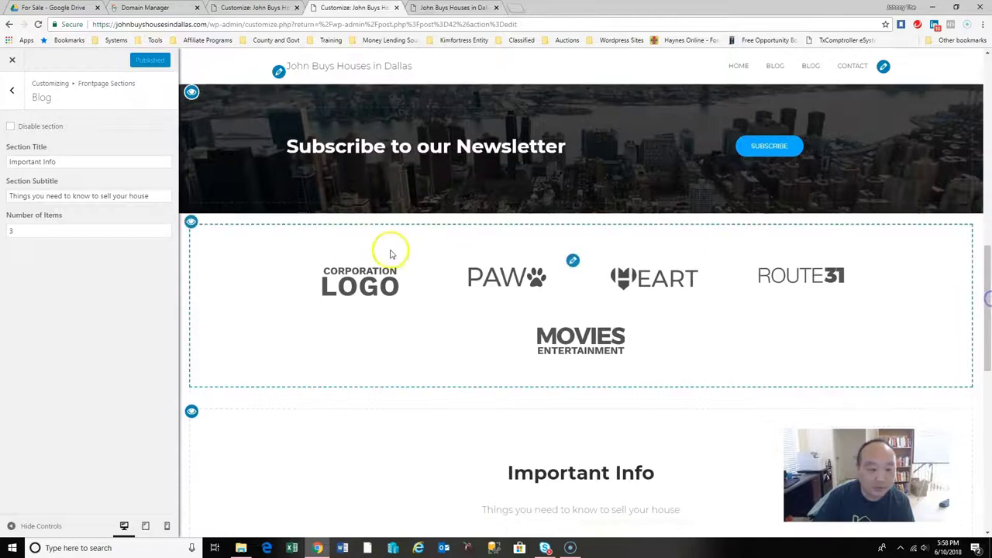
{"action": "left_click", "coordinate": [190, 223]}
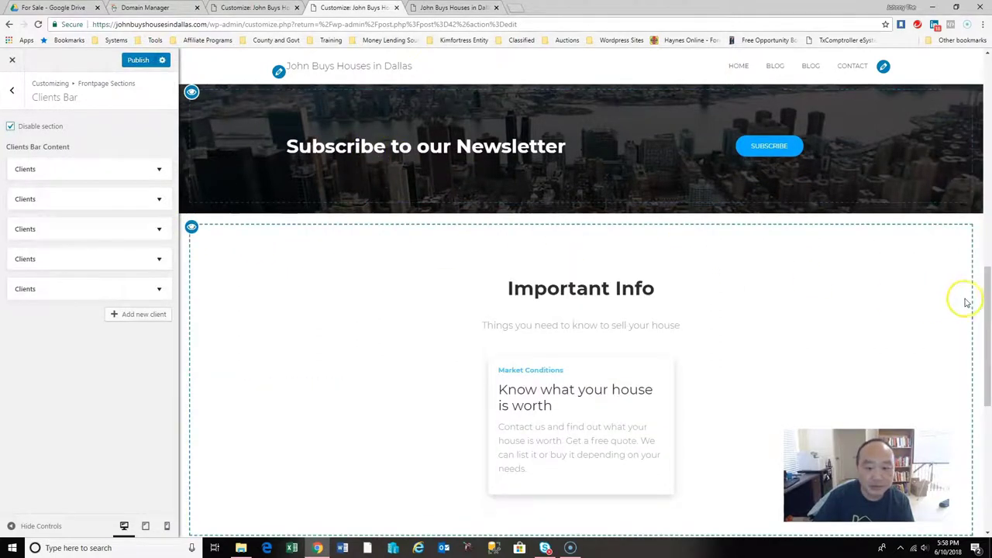
{"action": "left_click", "coordinate": [446, 8]}
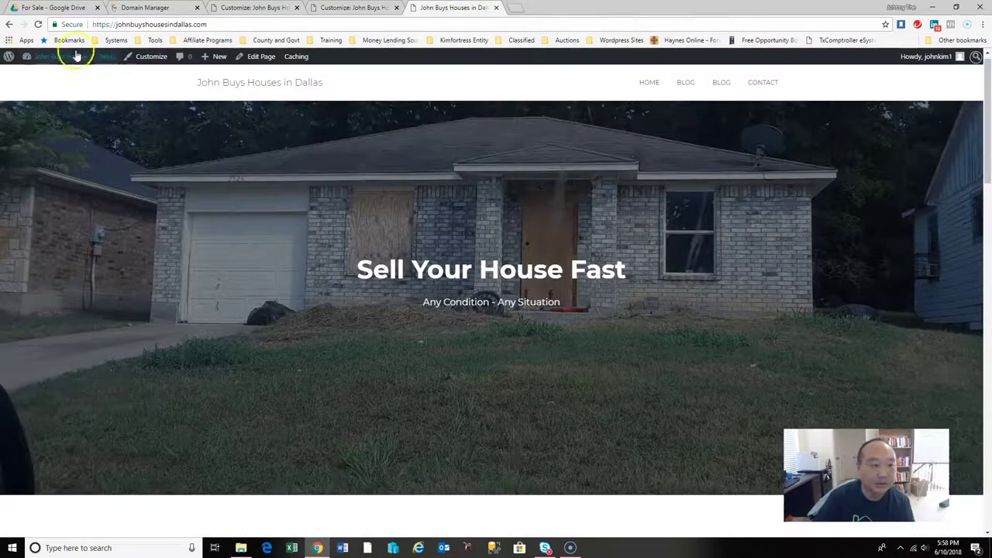
Open the Blog page from the homepage nav and check where the second Blog link leads.
{"action": "left_click_drag", "start_coordinate": [989, 122], "coordinate": [928, 87]}
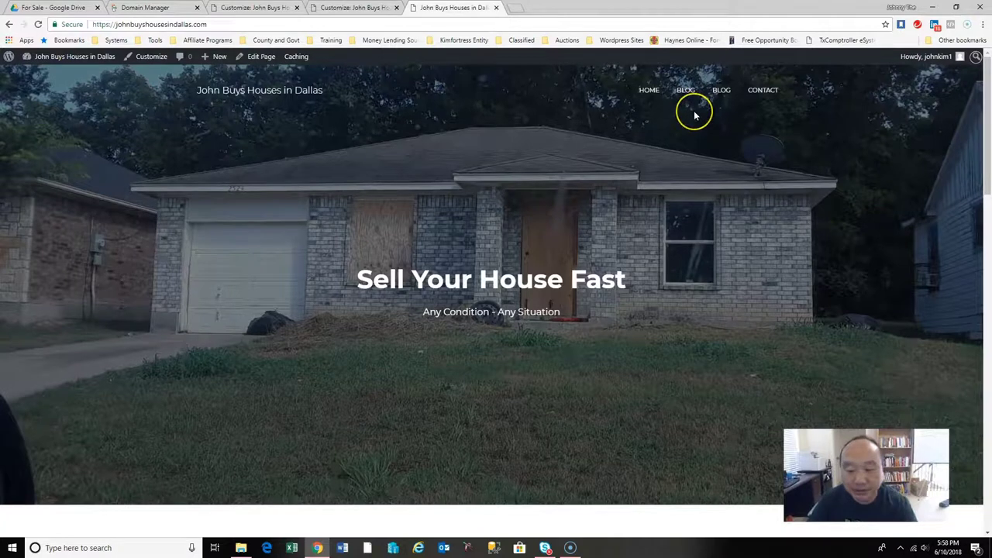
{"action": "left_click_drag", "start_coordinate": [983, 137], "coordinate": [978, 116]}
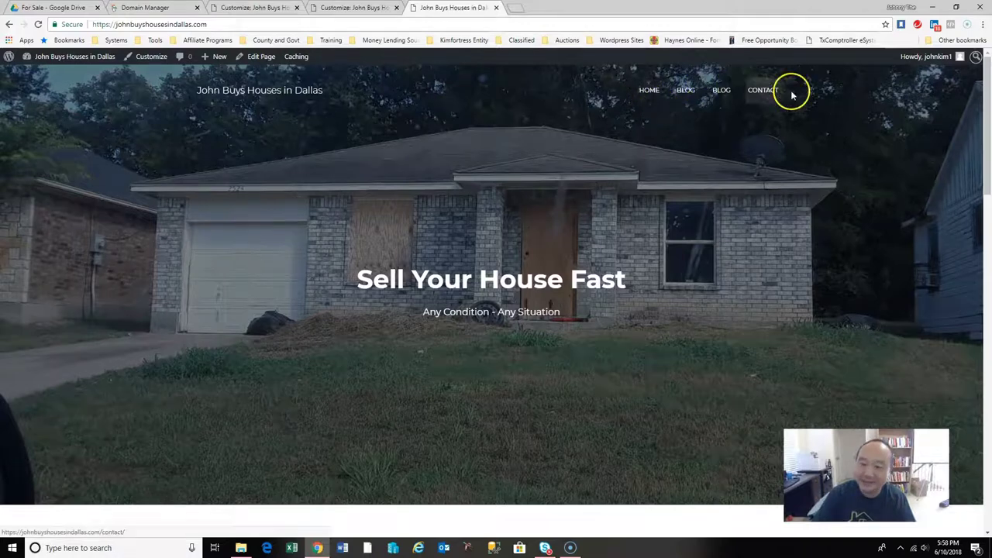
{"action": "mouse_move", "coordinate": [986, 116]}
{"action": "left_mouse_down"}
{"action": "mouse_move", "coordinate": [986, 244]}
{"action": "mouse_move", "coordinate": [986, 108]}
{"action": "left_mouse_up"}
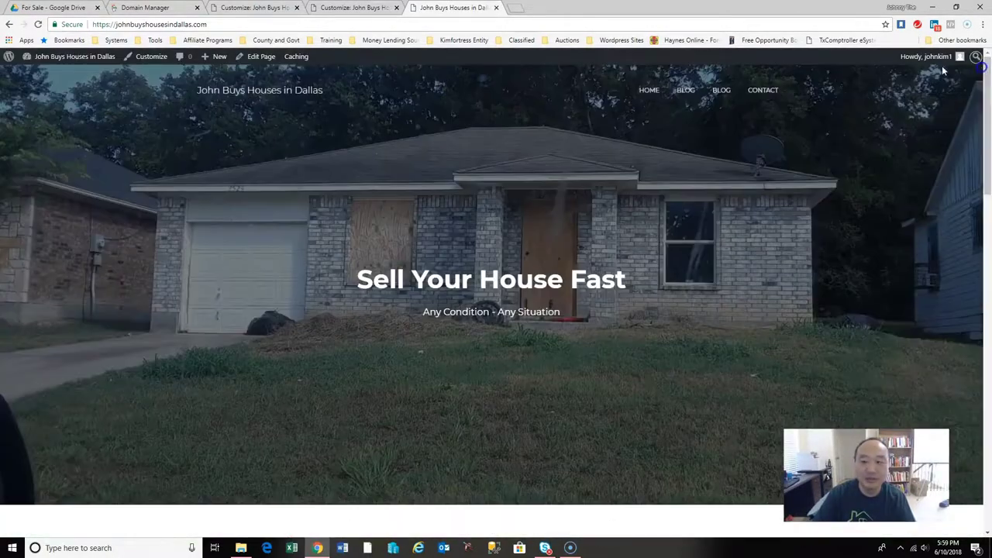
{"action": "left_click", "coordinate": [693, 97]}
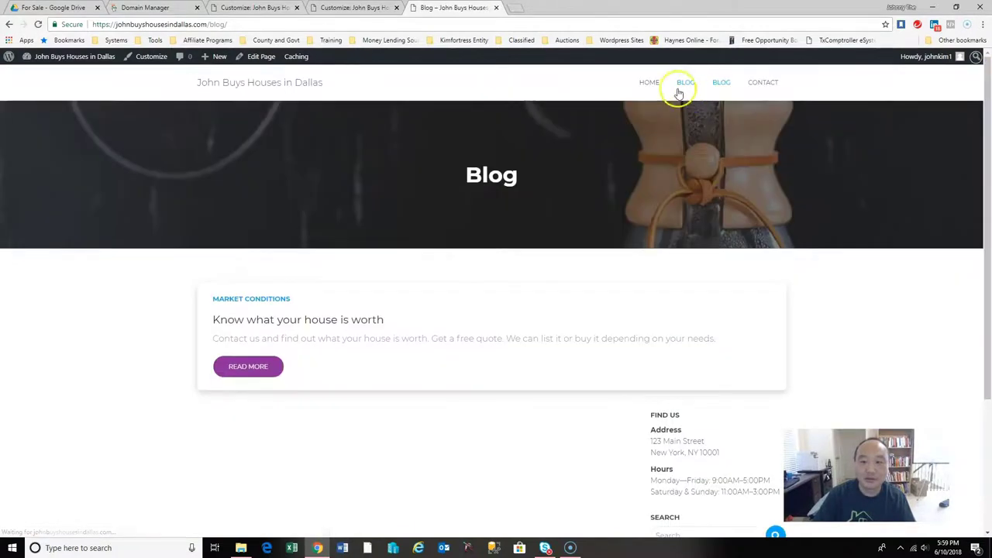
{"action": "mouse_move", "coordinate": [982, 160]}
{"action": "left_mouse_down"}
{"action": "mouse_move", "coordinate": [989, 341]}
{"action": "mouse_move", "coordinate": [983, 163]}
{"action": "left_mouse_up"}
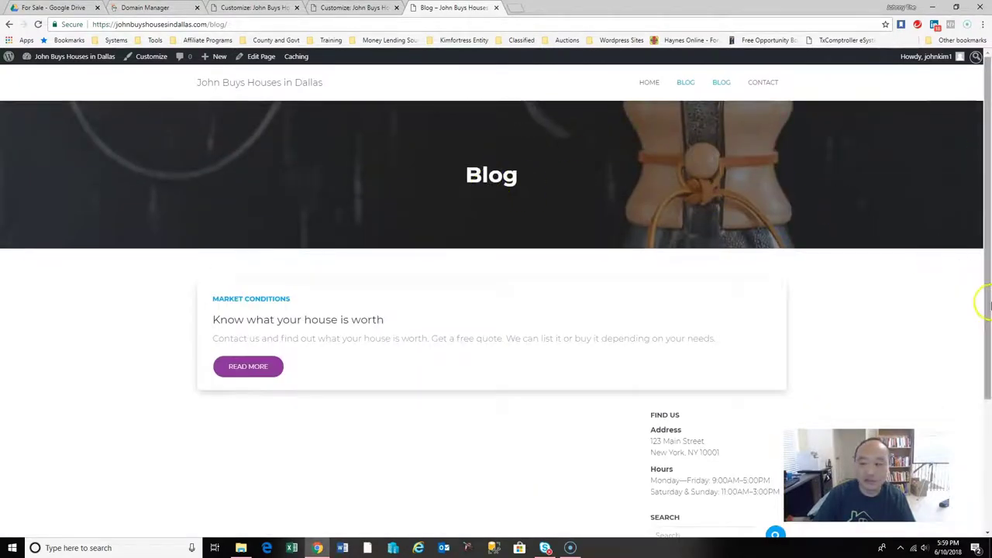
{"action": "left_click", "coordinate": [718, 84]}
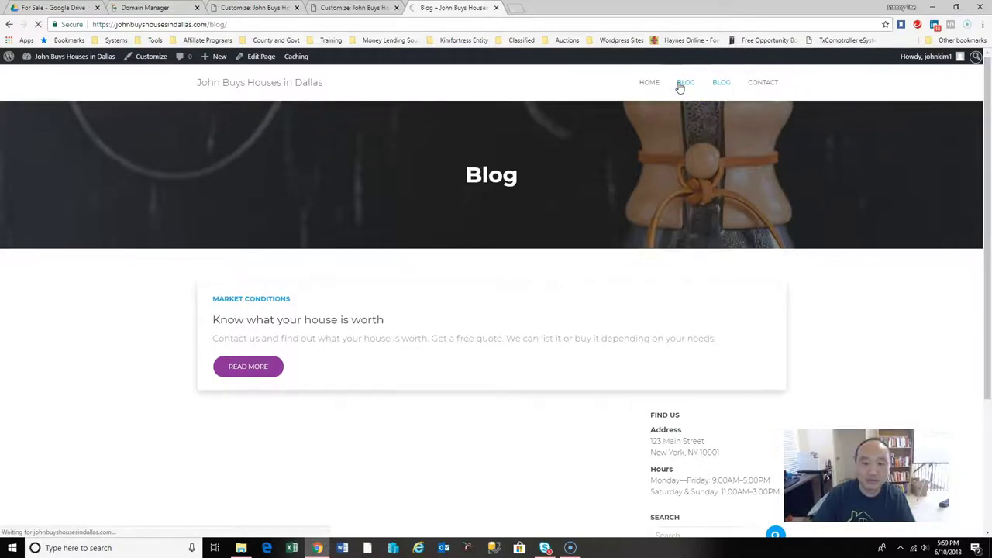
Open the Blog page through the footer link and launch the Customizer on it.
{"action": "left_click_drag", "start_coordinate": [983, 160], "coordinate": [983, 358]}
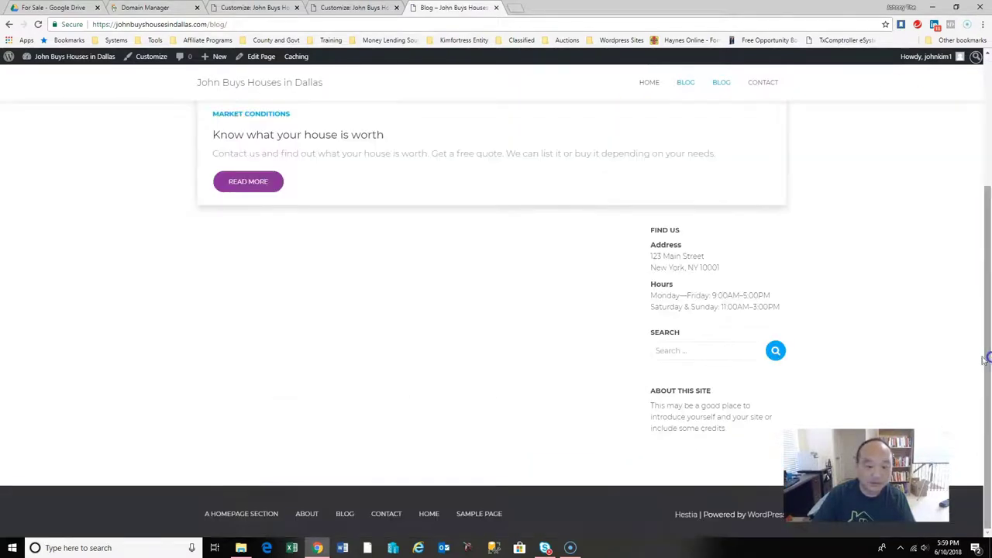
{"action": "left_click", "coordinate": [355, 524]}
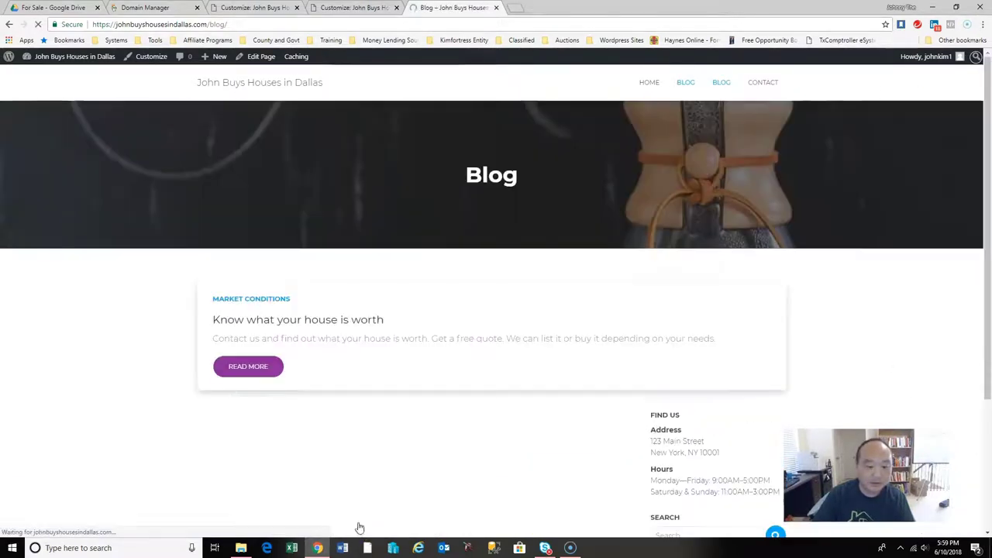
{"action": "left_click_drag", "start_coordinate": [982, 195], "coordinate": [989, 333]}
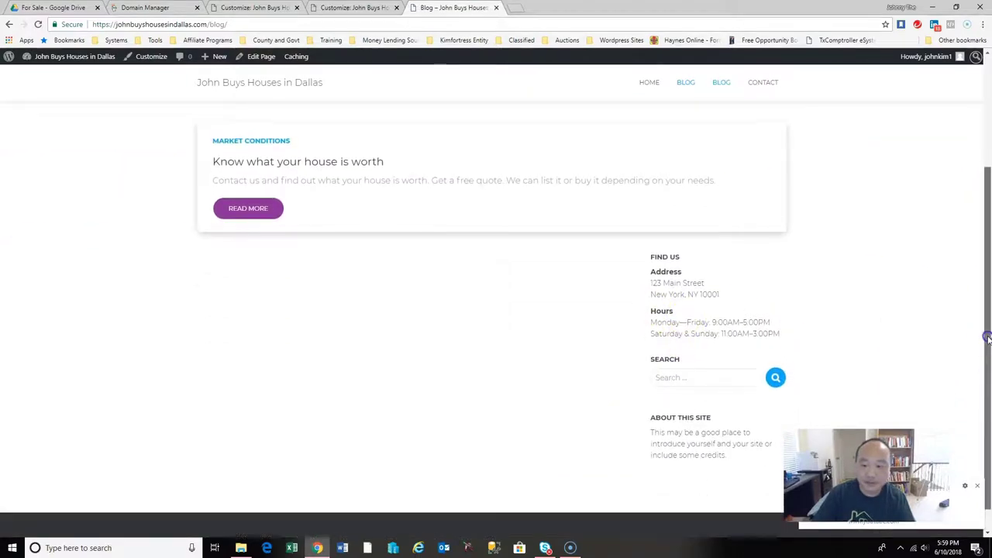
{"action": "scroll", "coordinate": [988, 337], "scroll_direction": "up", "scroll_amount": 2}
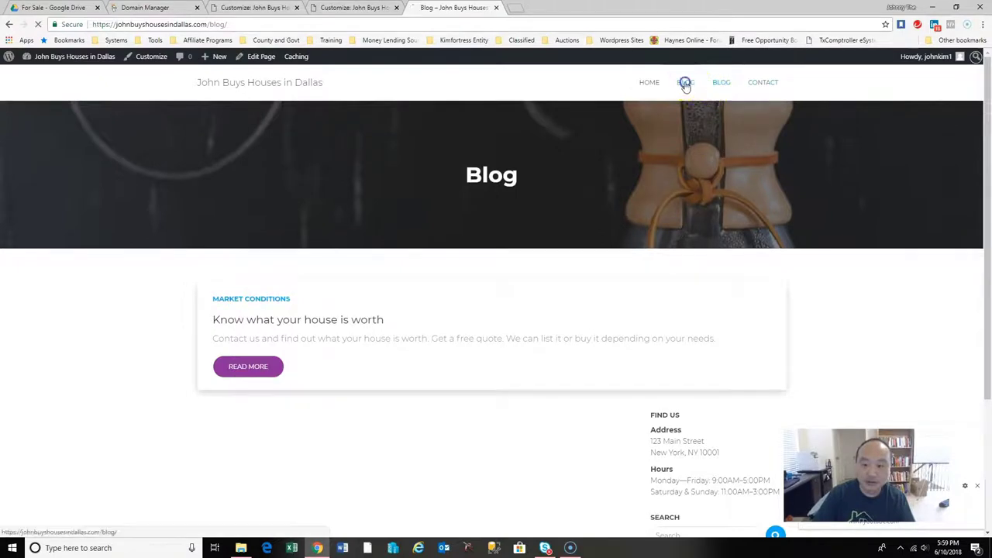
{"action": "scroll", "coordinate": [988, 195], "scroll_direction": "down", "scroll_amount": 5}
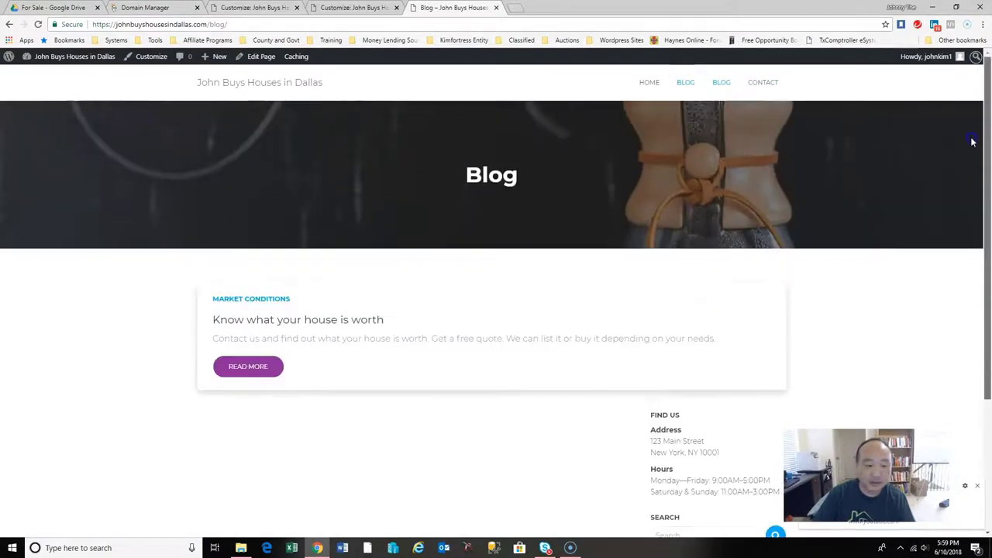
{"action": "left_click", "coordinate": [141, 63]}
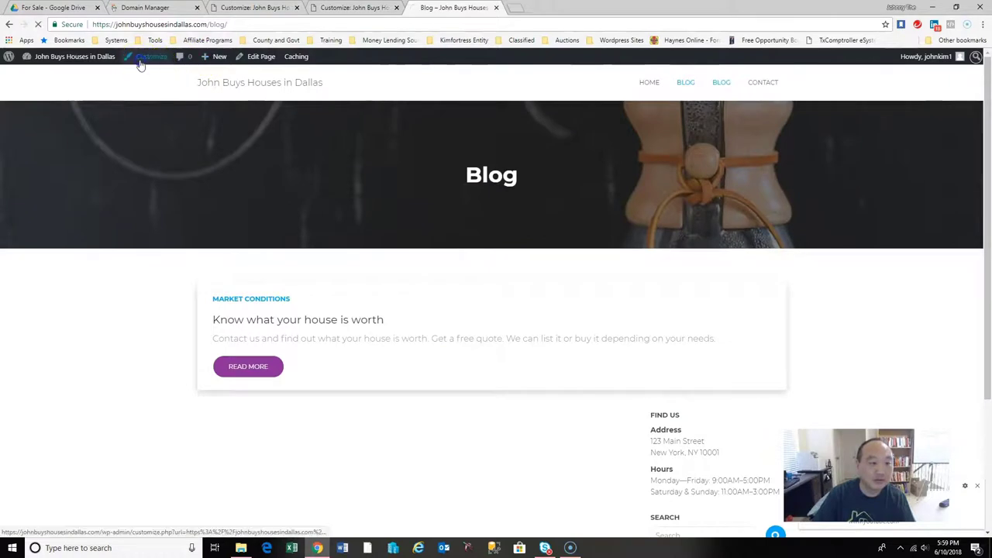
Replace the old New York street lines in Find Us with '13355 N Suite 1100'.
{"action": "scroll", "coordinate": [987, 448], "scroll_direction": "down", "scroll_amount": 3}
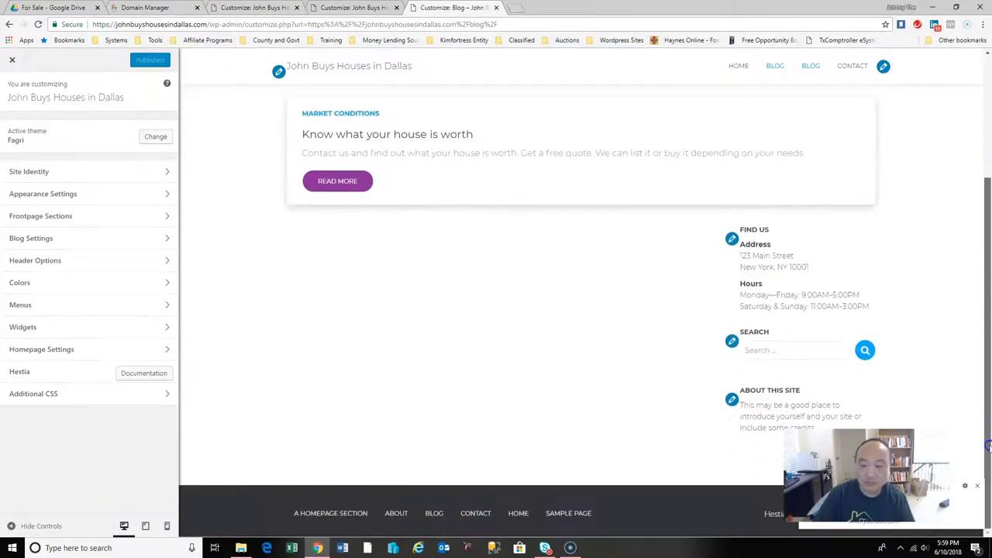
{"action": "left_click", "coordinate": [731, 242]}
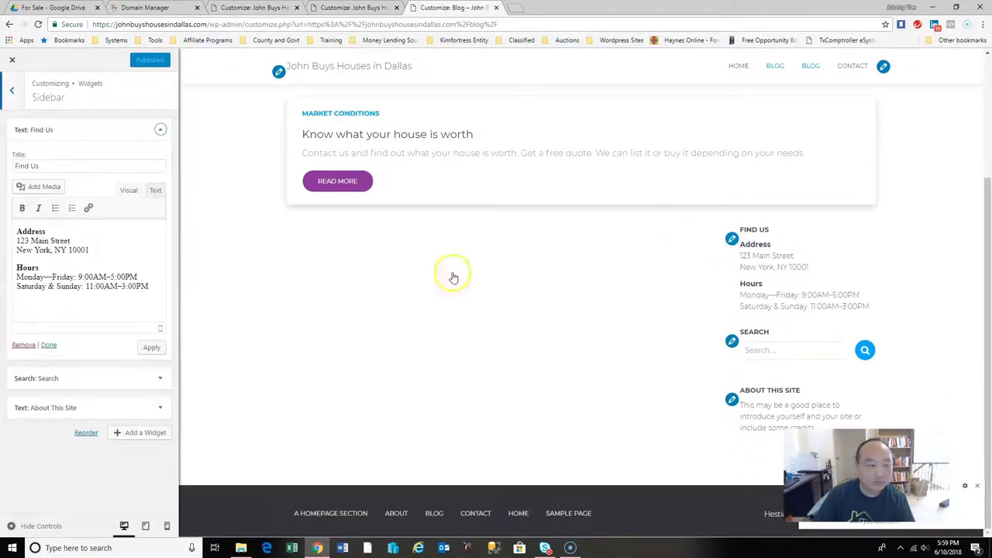
{"action": "left_click", "coordinate": [85, 252]}
{"action": "left_click_drag", "start_coordinate": [101, 263], "coordinate": [12, 245]}
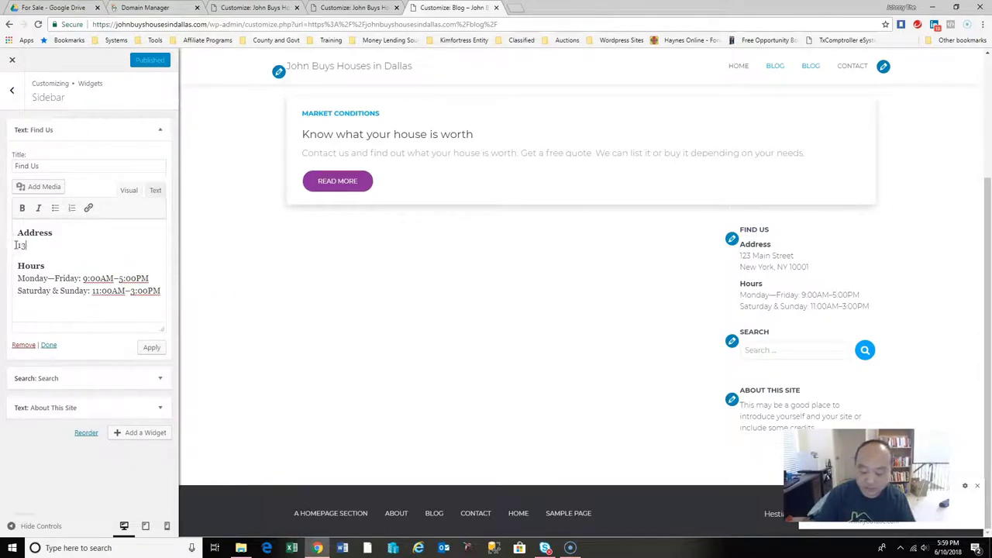
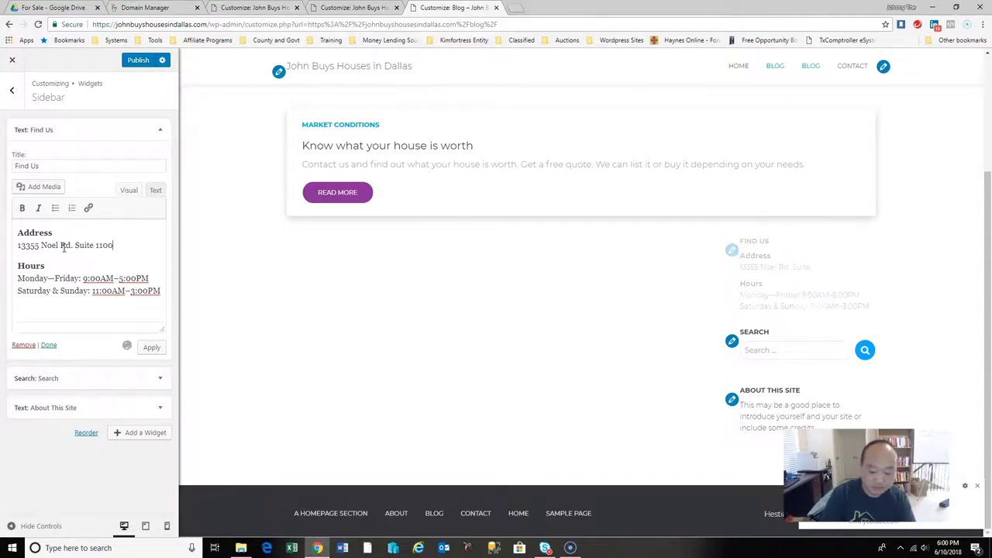
{"action": "key", "text": "Return"}
Add the 'Dallas, TX 75240' city line and delete the Hours block from Find Us.
{"action": "type", "text": "Dall"}
{"action": "key", "text": "BackSpace"}
{"action": "key", "text": "BackSpace"}
{"action": "key", "text": "BackSpace"}
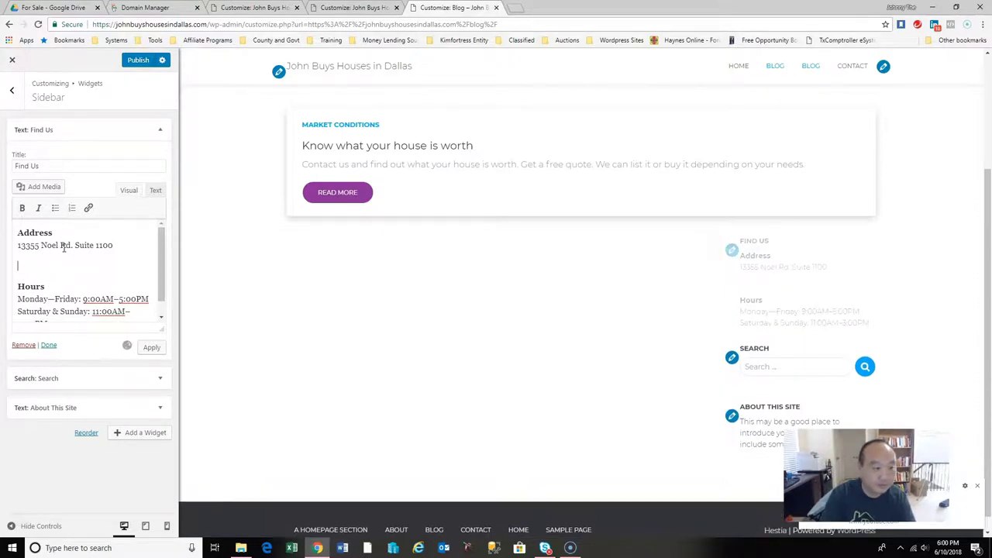
{"action": "key", "text": "Return"}
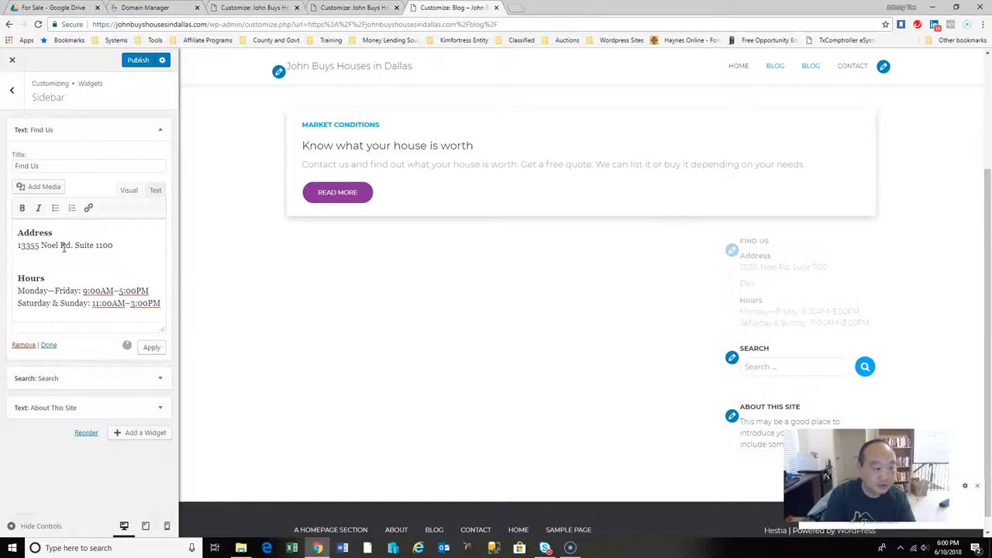
{"action": "type", "text": "Dallas"}
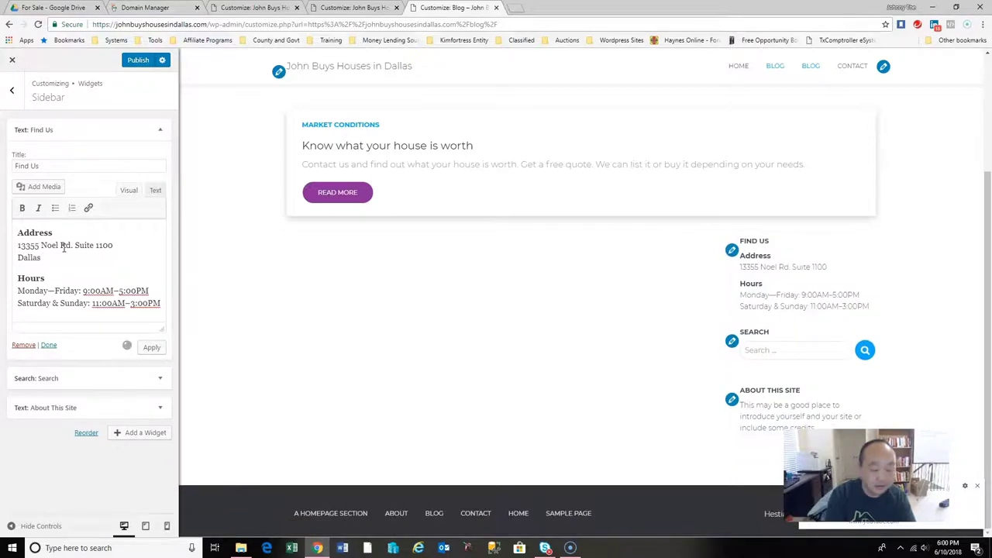
{"action": "type", "text": ", TX 75240"}
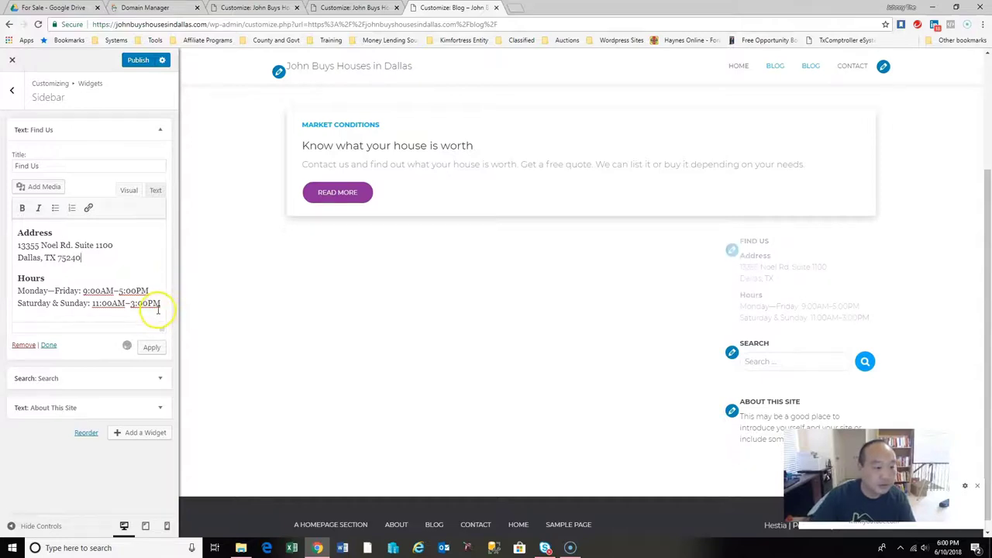
{"action": "left_click_drag", "start_coordinate": [159, 306], "coordinate": [14, 278]}
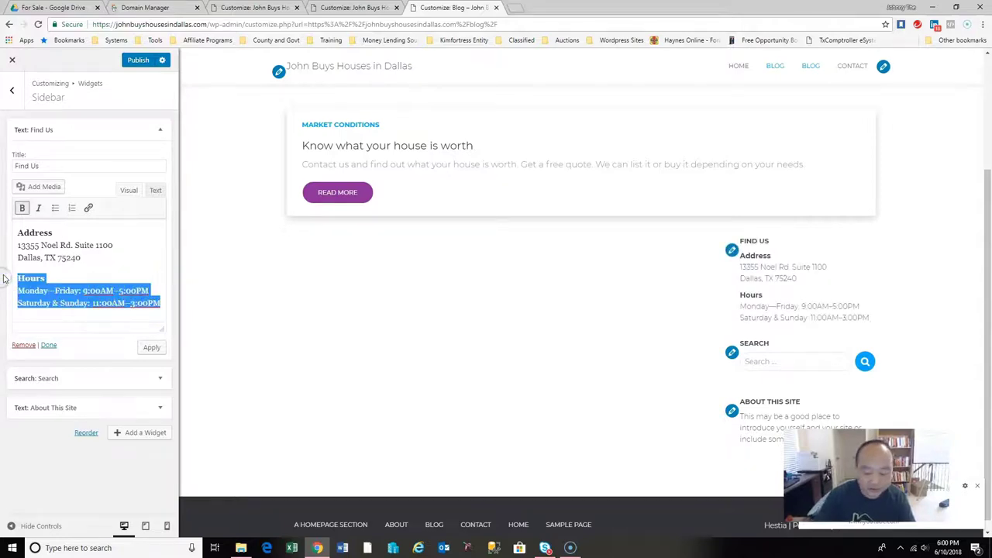
{"action": "key", "text": "BackSpace"}
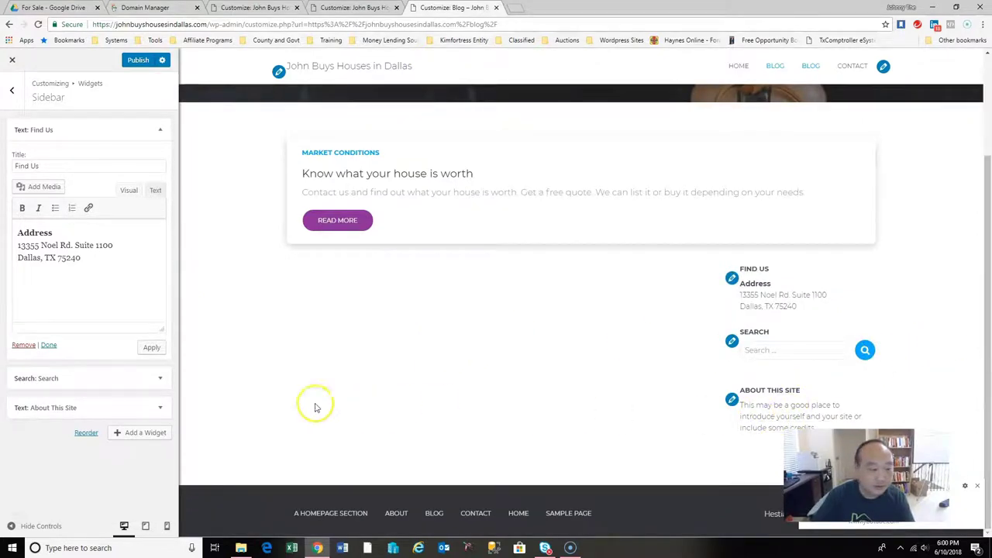
Remove the About This Site text widget from the sidebar.
{"action": "left_click", "coordinate": [61, 416]}
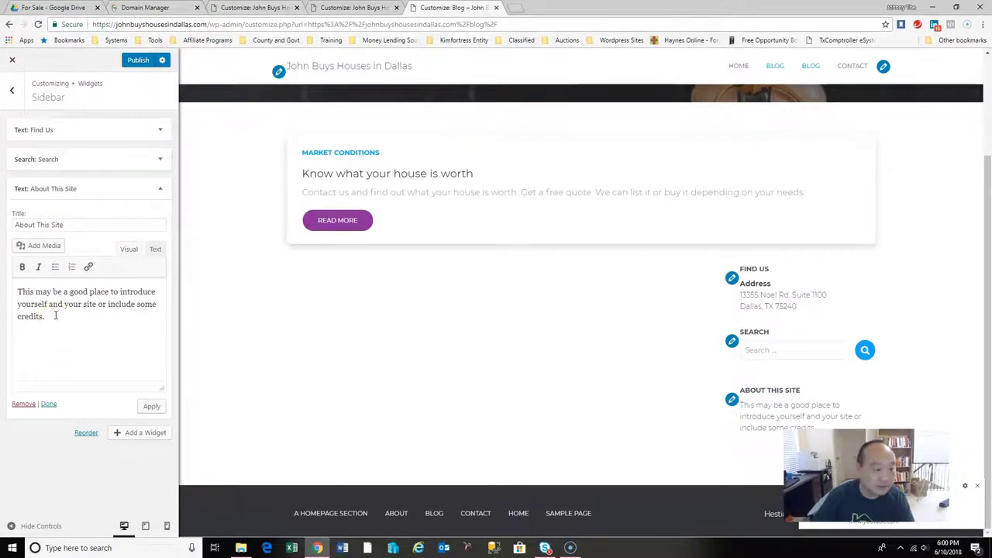
{"action": "left_click", "coordinate": [24, 406]}
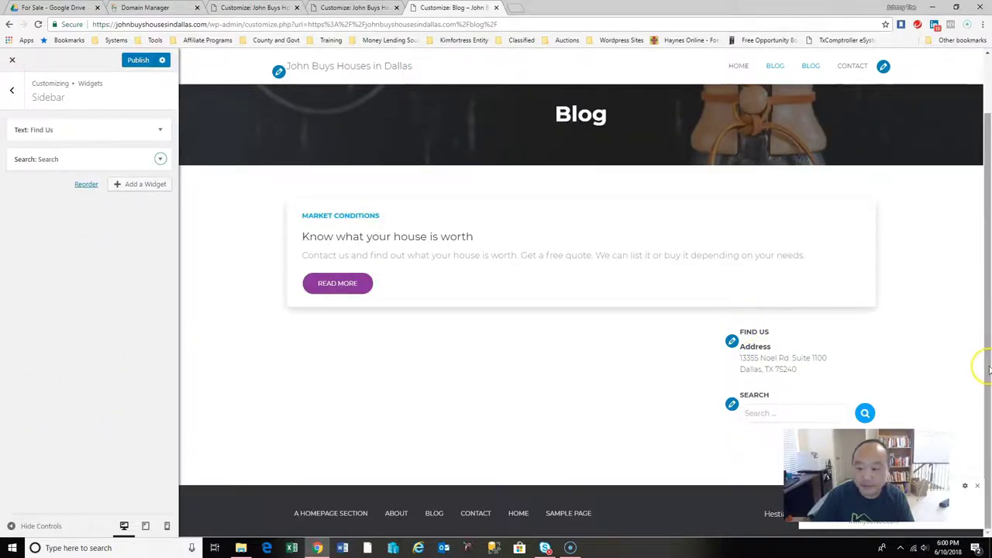
{"action": "left_click_drag", "start_coordinate": [988, 369], "coordinate": [988, 256]}
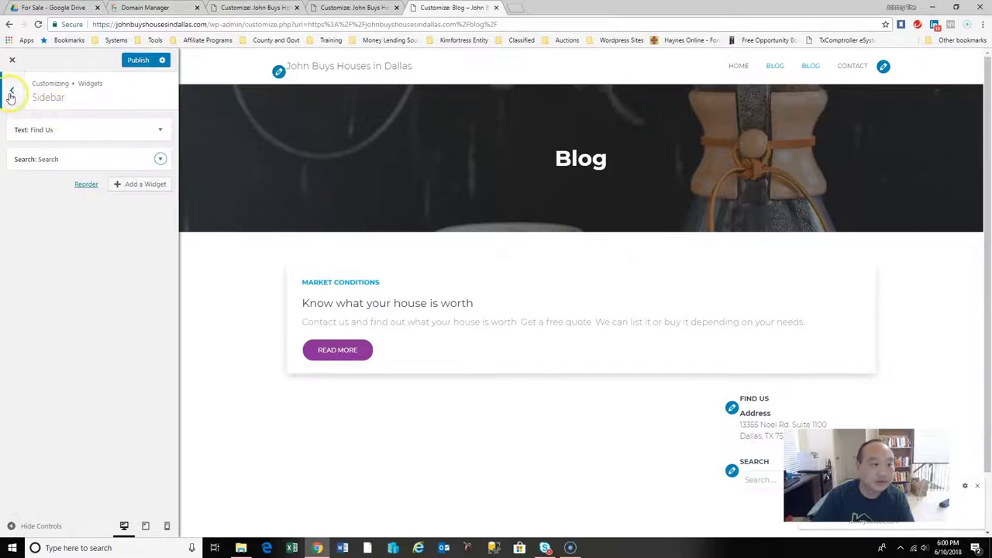
Move through the Customizer's Menus and Frontpage Sections to the Blog section settings.
{"action": "left_click", "coordinate": [11, 94]}
{"action": "left_click", "coordinate": [96, 304]}
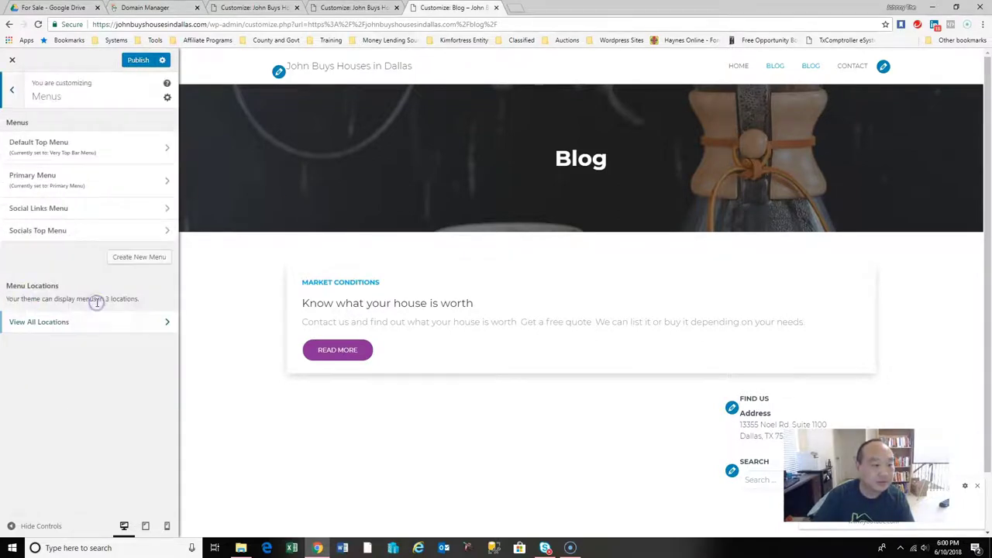
{"action": "left_click", "coordinate": [11, 90]}
{"action": "left_click", "coordinate": [111, 135]}
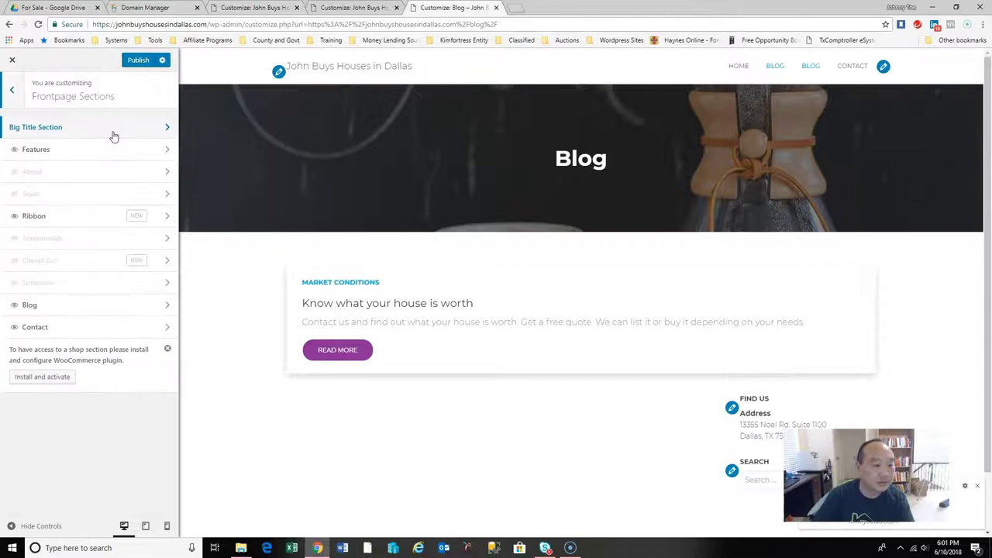
{"action": "left_click", "coordinate": [153, 314]}
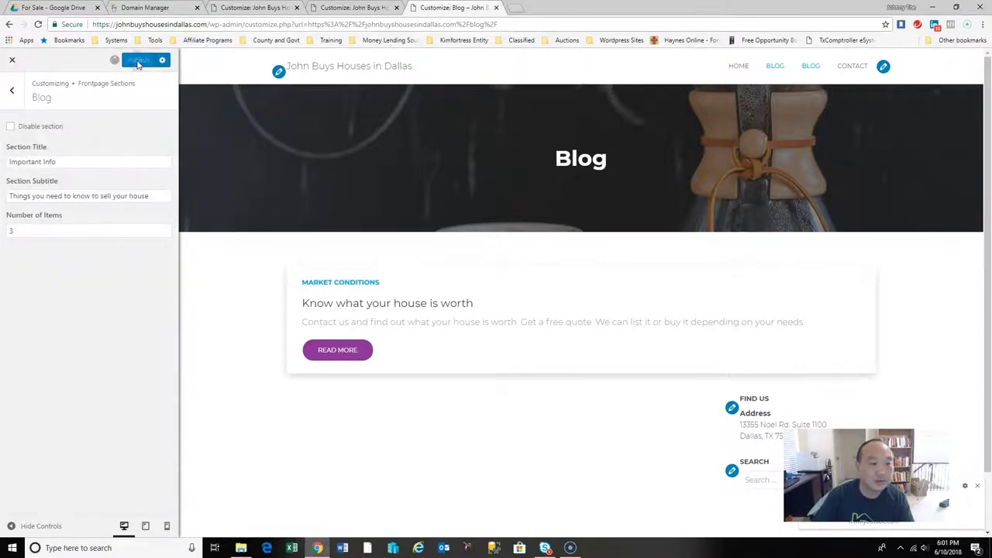
Load the live site's homepage in a new browser tab.
{"action": "left_click", "coordinate": [526, 7]}
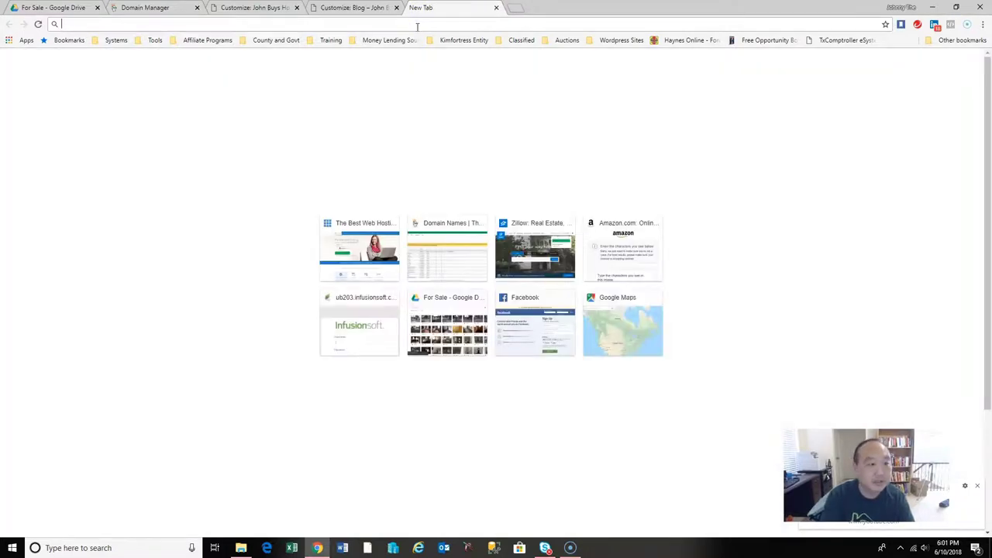
{"action": "type", "text": "johnbuyshousesindallas.com"}
{"action": "key", "text": "Return"}
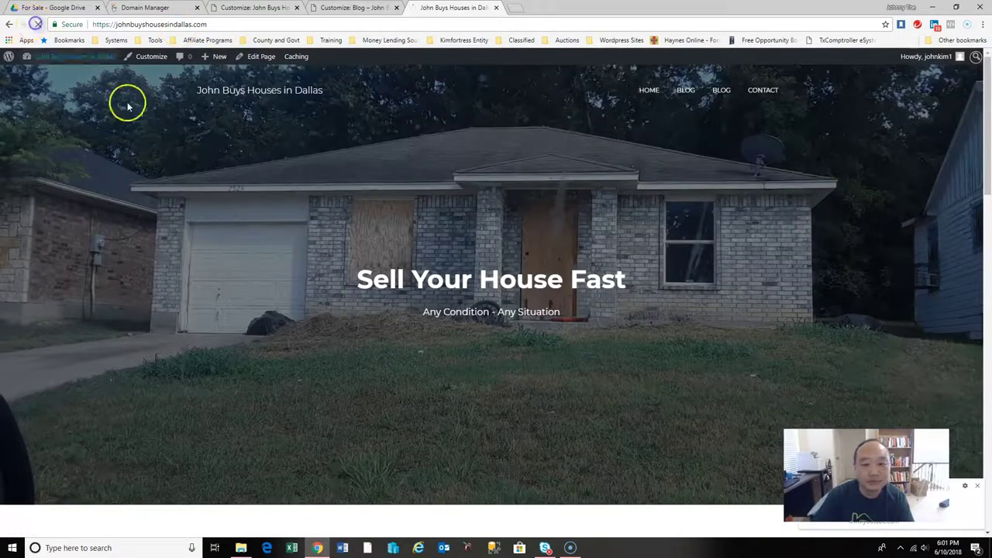
{"action": "left_click_drag", "start_coordinate": [986, 112], "coordinate": [757, 93]}
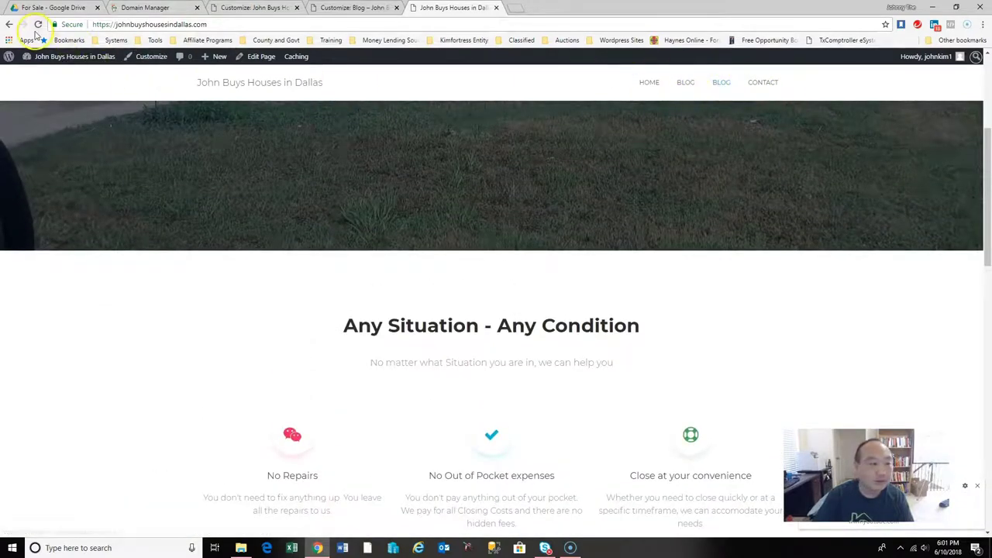
Review the Primary, Footer and Very Top Bar menu location assignments, leaving them unchanged.
{"action": "left_click", "coordinate": [150, 59]}
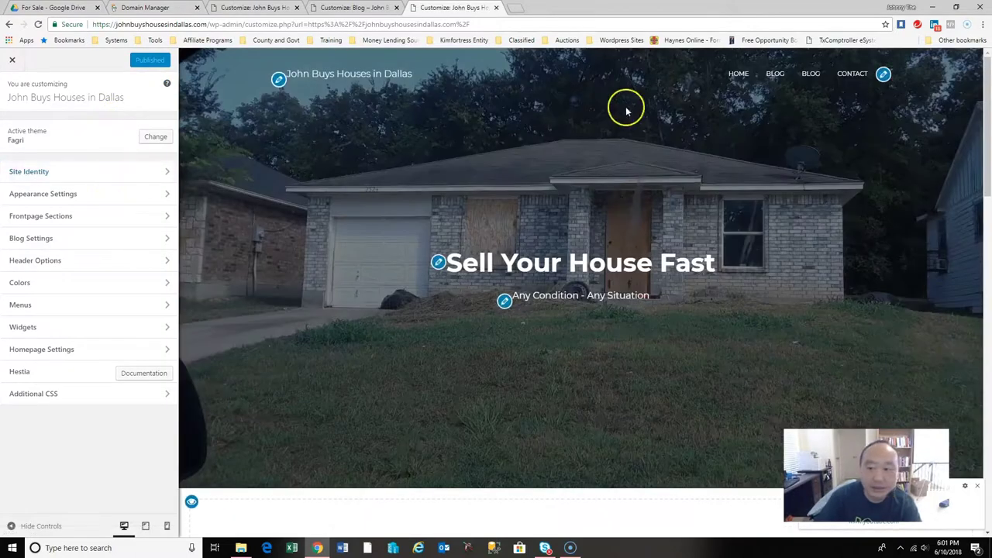
{"action": "left_click", "coordinate": [883, 75]}
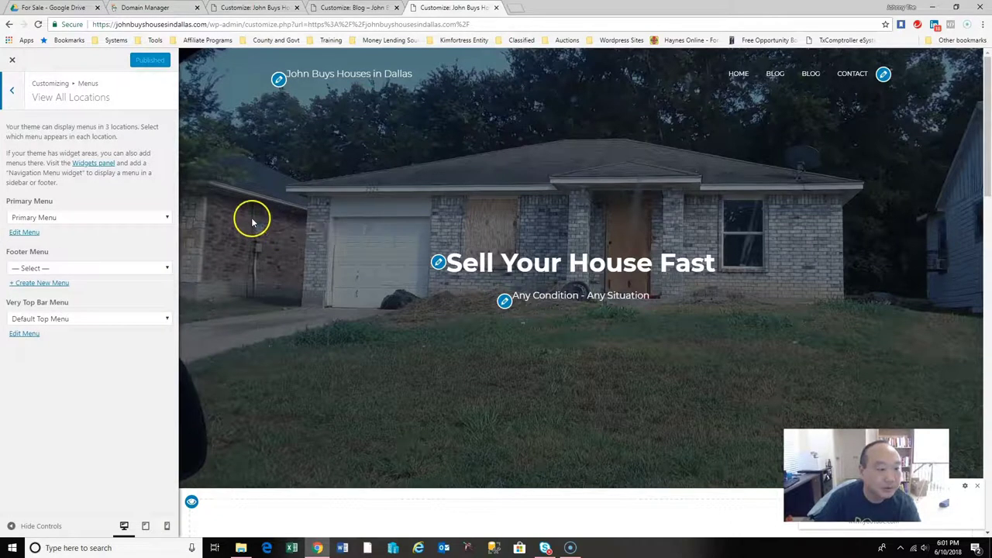
{"action": "left_click", "coordinate": [167, 219]}
{"action": "left_click", "coordinate": [167, 222]}
{"action": "left_click", "coordinate": [165, 268]}
{"action": "left_click", "coordinate": [165, 270]}
{"action": "left_click", "coordinate": [165, 270]}
{"action": "left_click", "coordinate": [164, 270]}
{"action": "left_click", "coordinate": [164, 320]}
{"action": "left_click", "coordinate": [164, 322]}
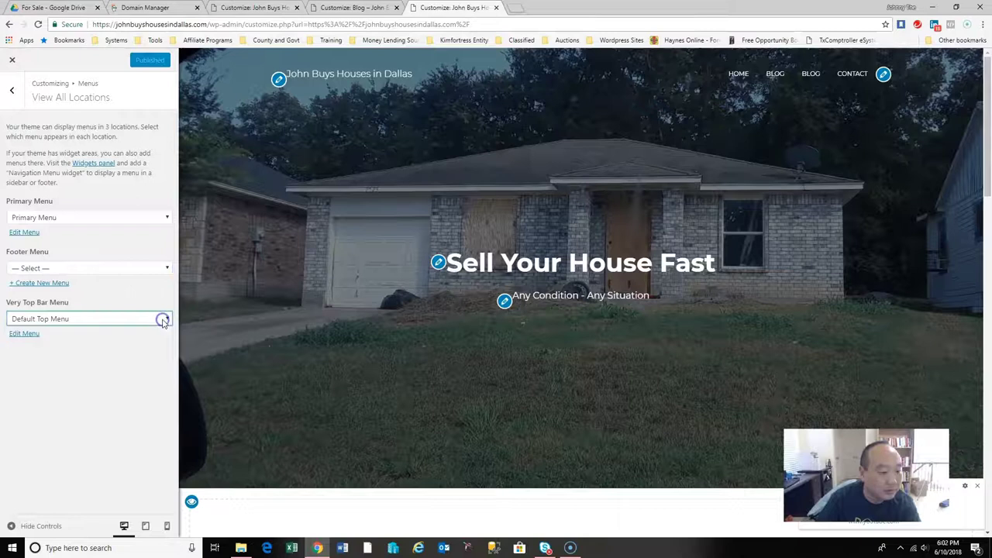
Delete the first, duplicate Blog item from the Primary Menu and publish the change.
{"action": "left_click", "coordinate": [31, 232]}
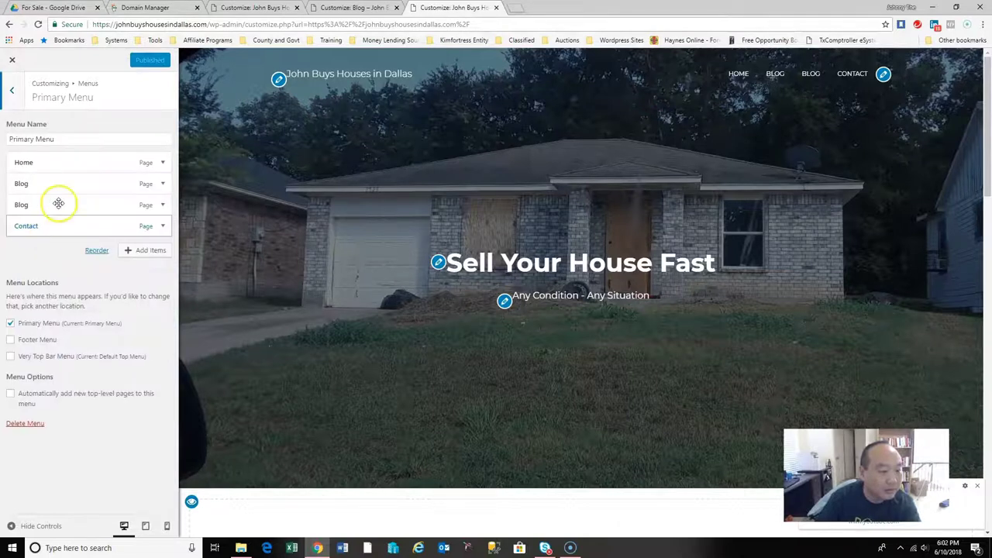
{"action": "left_click", "coordinate": [162, 184]}
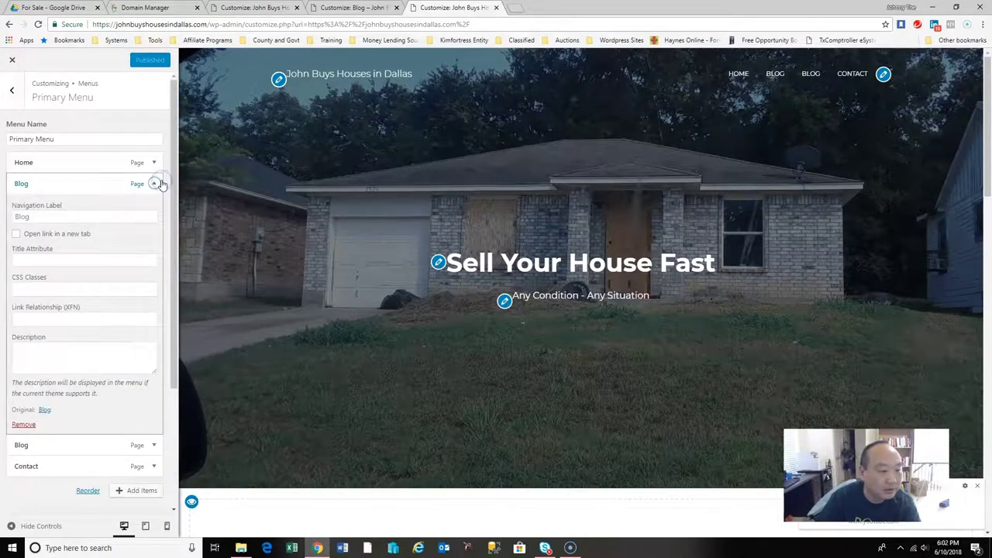
{"action": "left_click", "coordinate": [61, 217]}
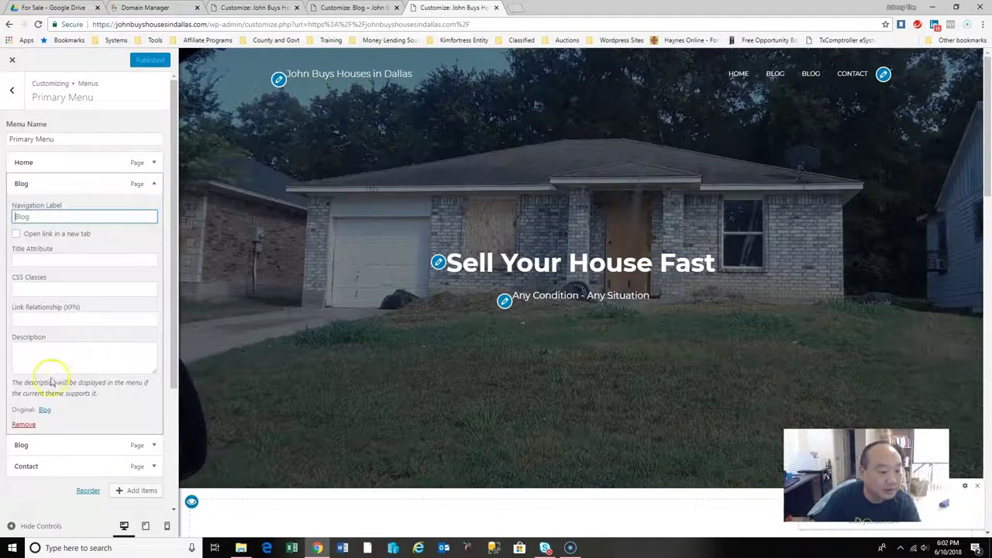
{"action": "left_click", "coordinate": [24, 426]}
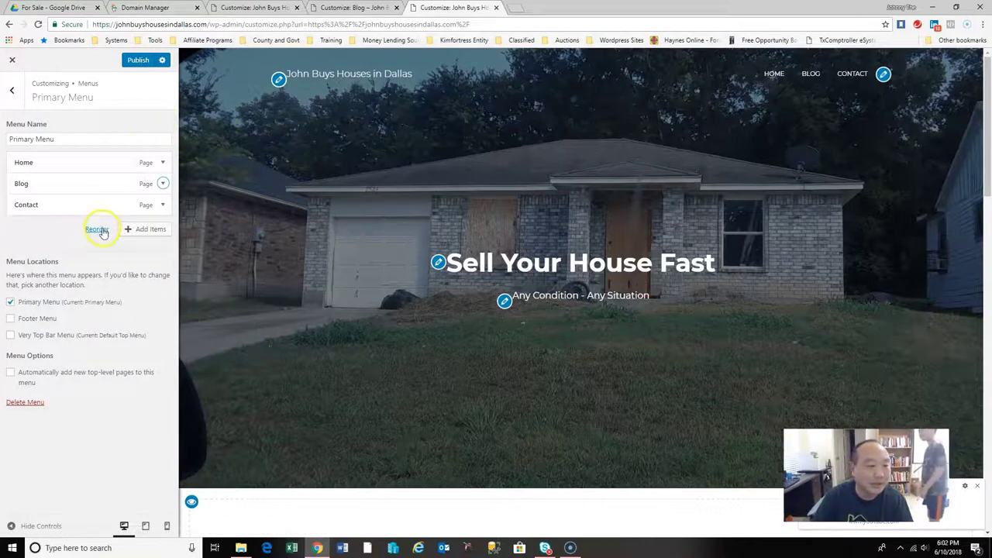
{"action": "left_click", "coordinate": [139, 62]}
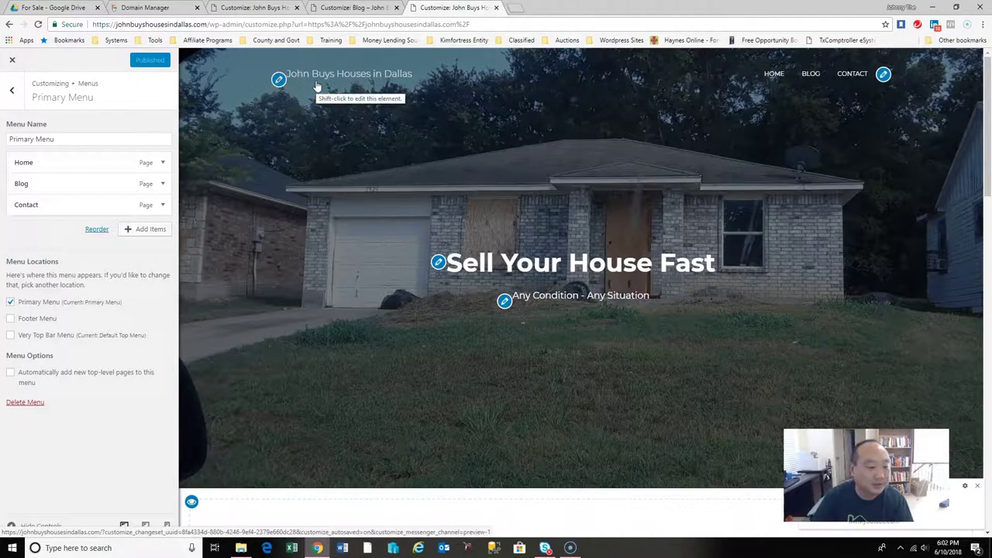
Reload the live homepage in a fresh tab and scroll down to the footer sections.
{"action": "left_click", "coordinate": [496, 7]}
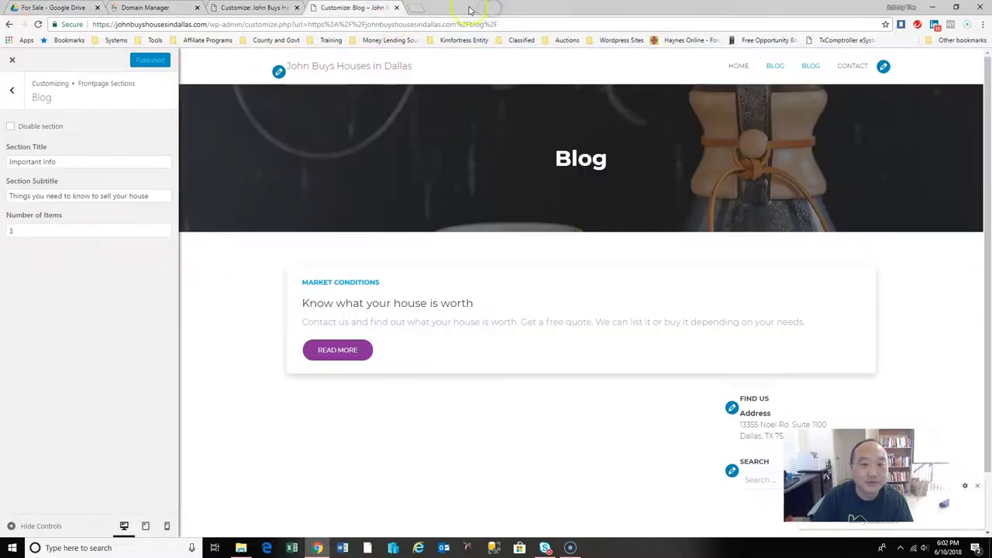
{"action": "left_click", "coordinate": [417, 8]}
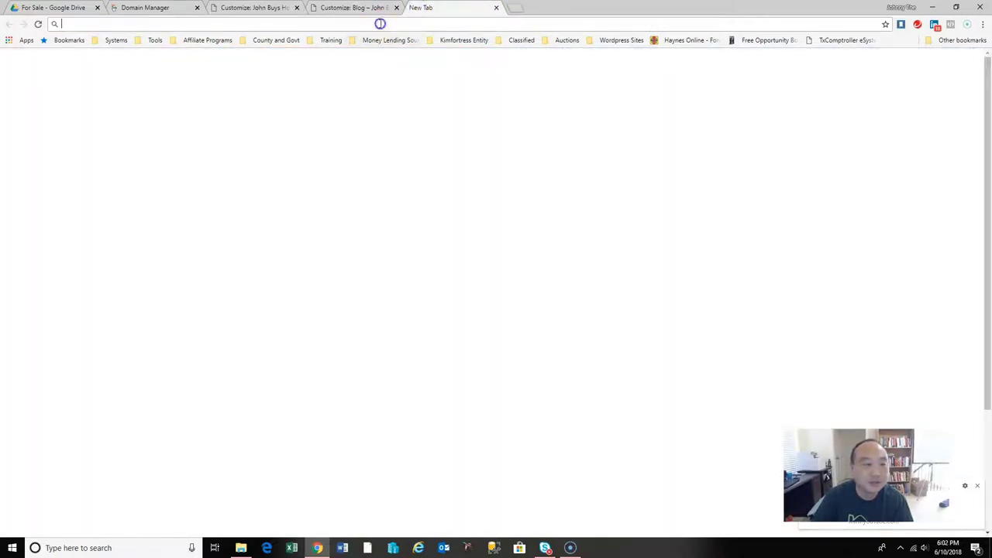
{"action": "type", "text": "johnbuyshousesindallas.com"}
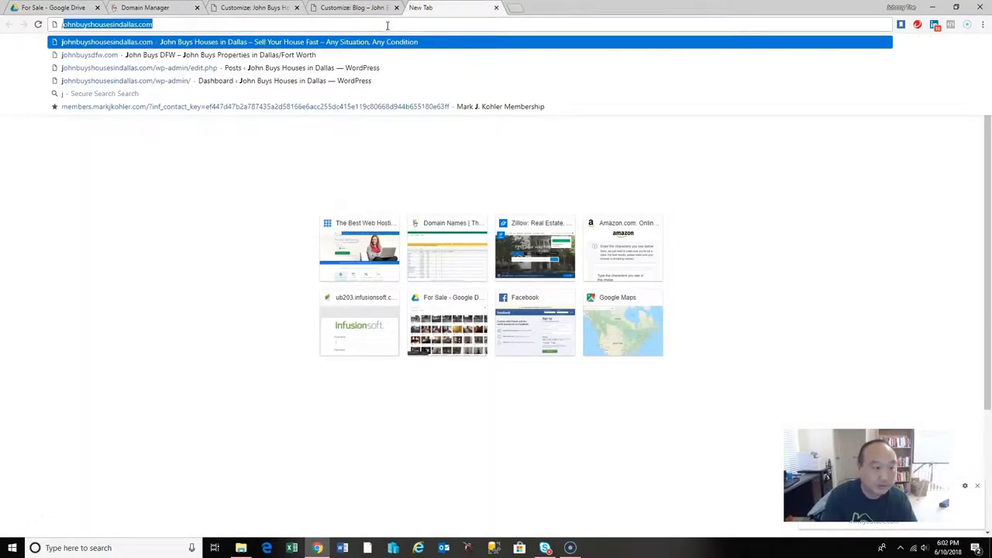
{"action": "key", "text": "Return"}
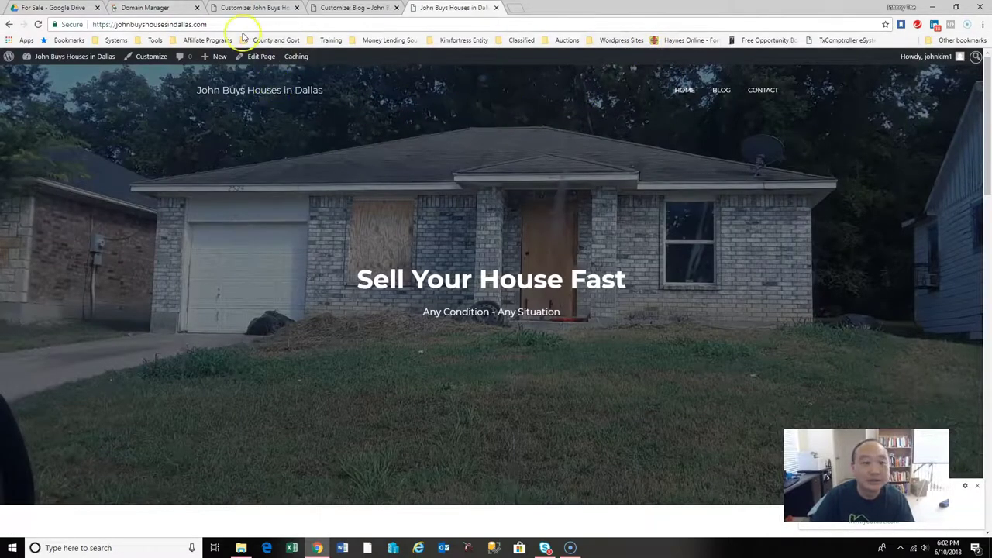
{"action": "left_click", "coordinate": [38, 24]}
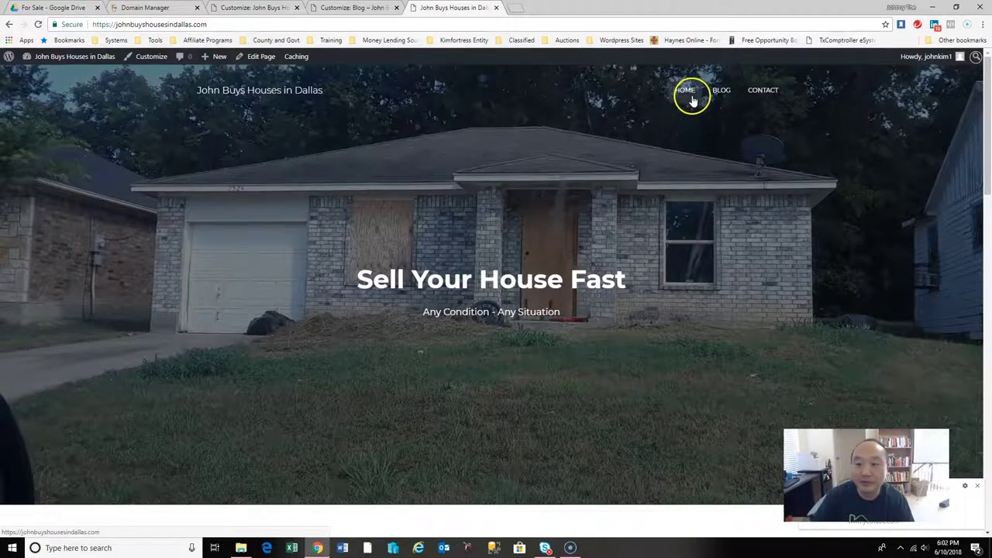
{"action": "left_click_drag", "start_coordinate": [984, 133], "coordinate": [989, 445]}
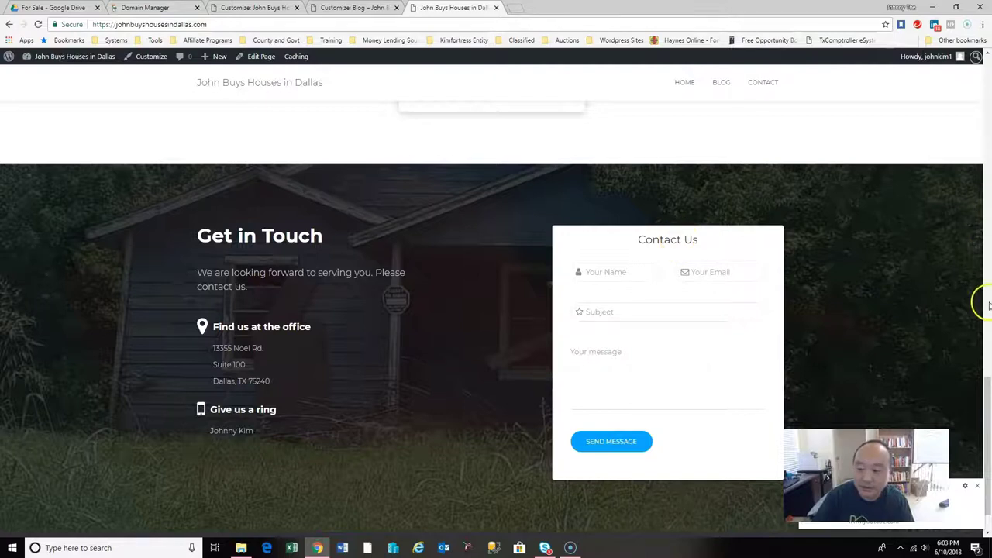
{"action": "left_click_drag", "start_coordinate": [988, 409], "coordinate": [989, 429]}
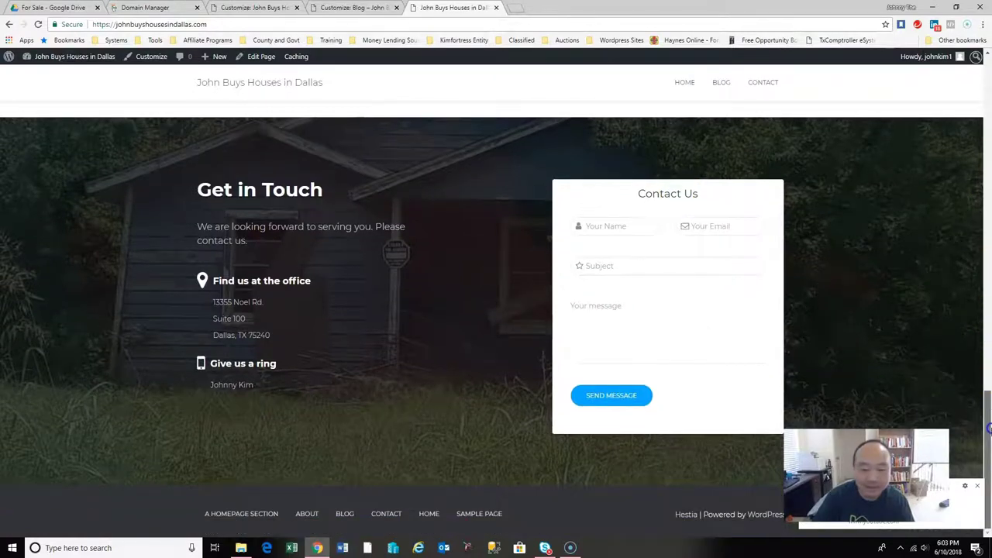
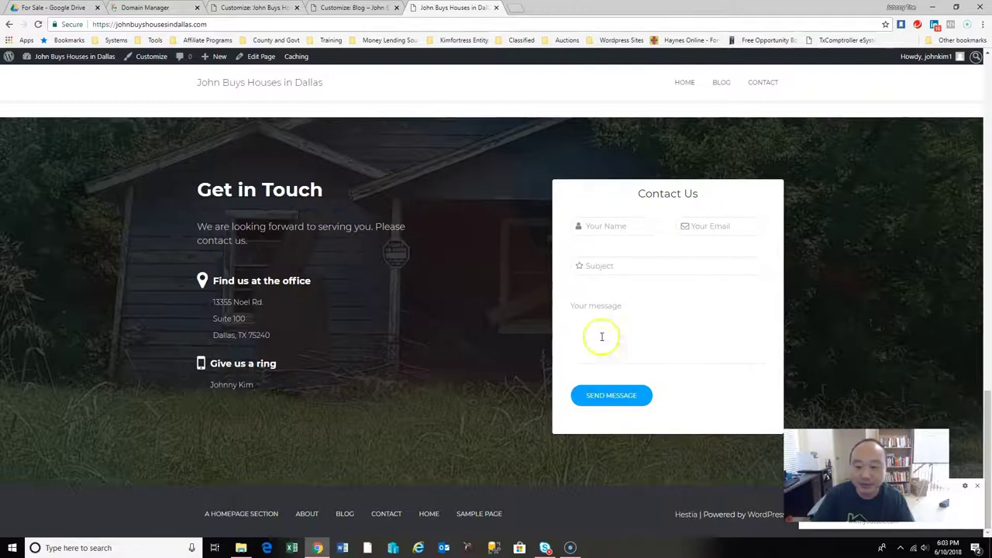
Browse the installed themes in the site customizer, then close it.
{"action": "left_click_drag", "start_coordinate": [988, 419], "coordinate": [989, 77]}
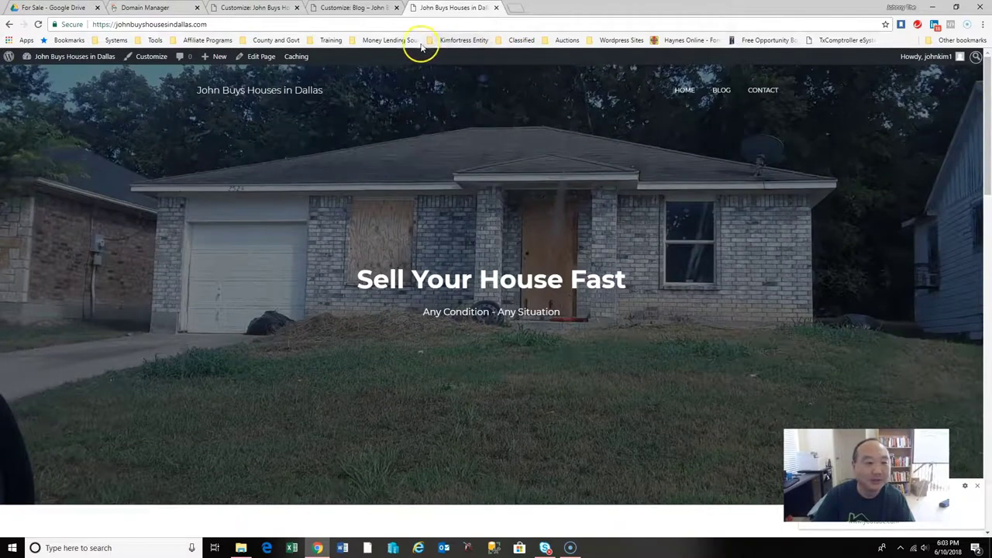
{"action": "left_click", "coordinate": [147, 58]}
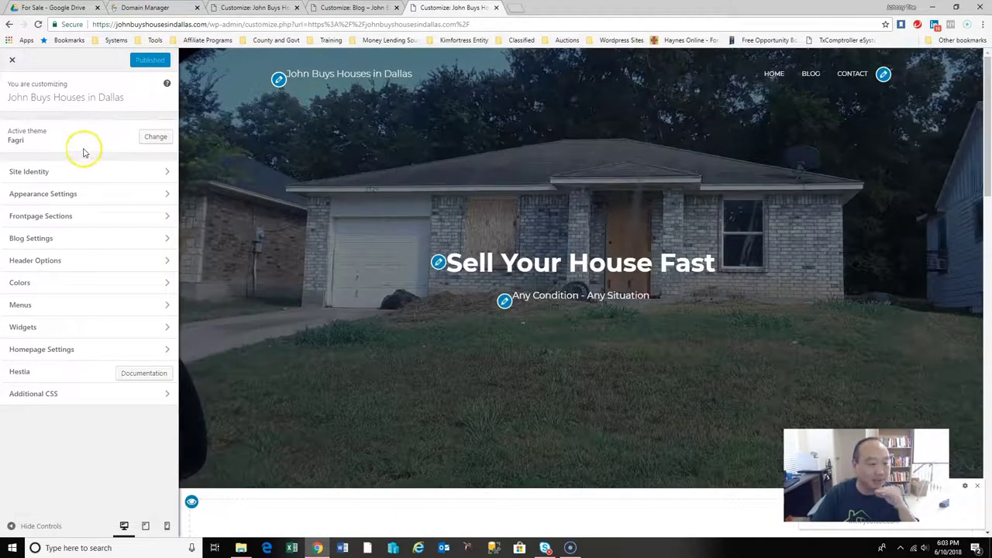
{"action": "left_click", "coordinate": [155, 136]}
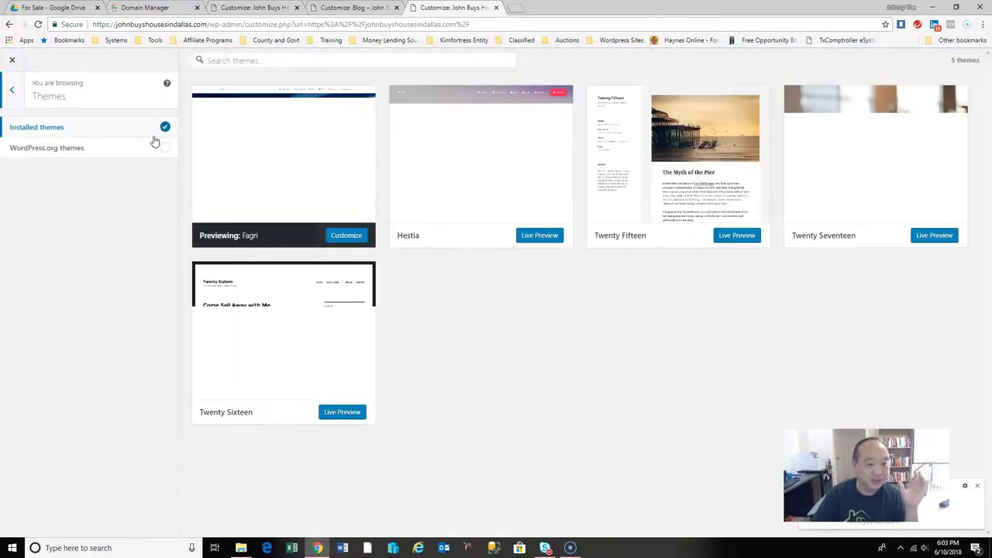
{"action": "left_click", "coordinate": [13, 93]}
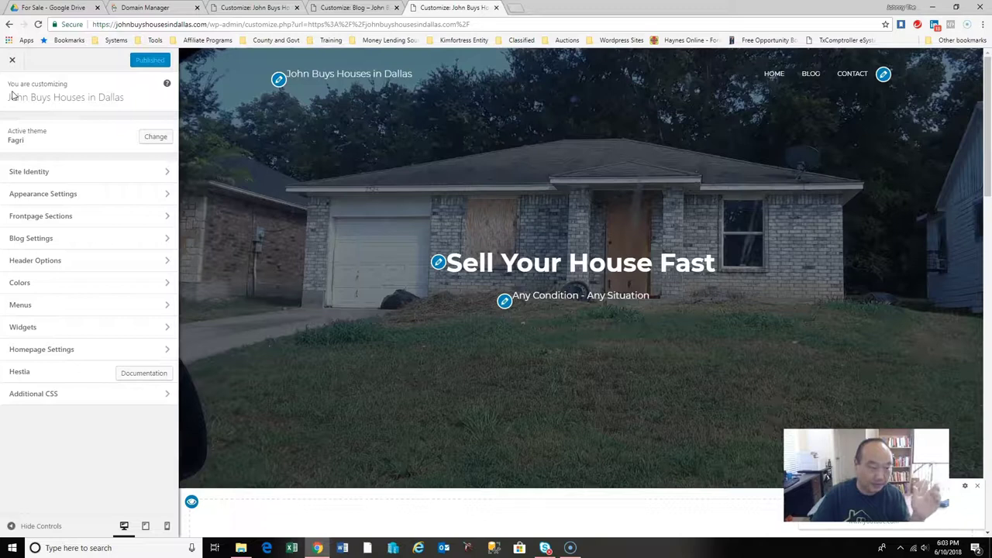
{"action": "left_click", "coordinate": [14, 60]}
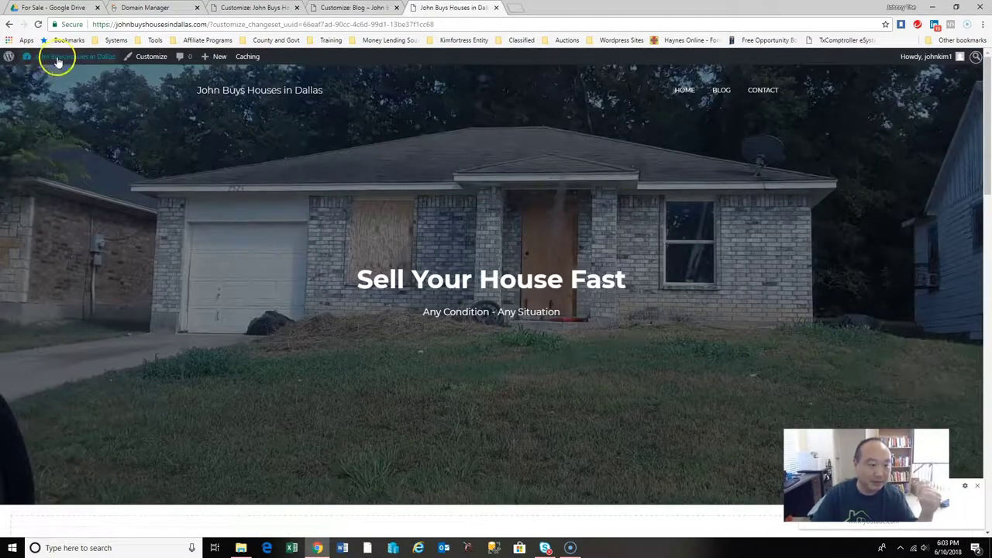
Go to the admin's All Pages list.
{"action": "mouse_move", "coordinate": [60, 62]}
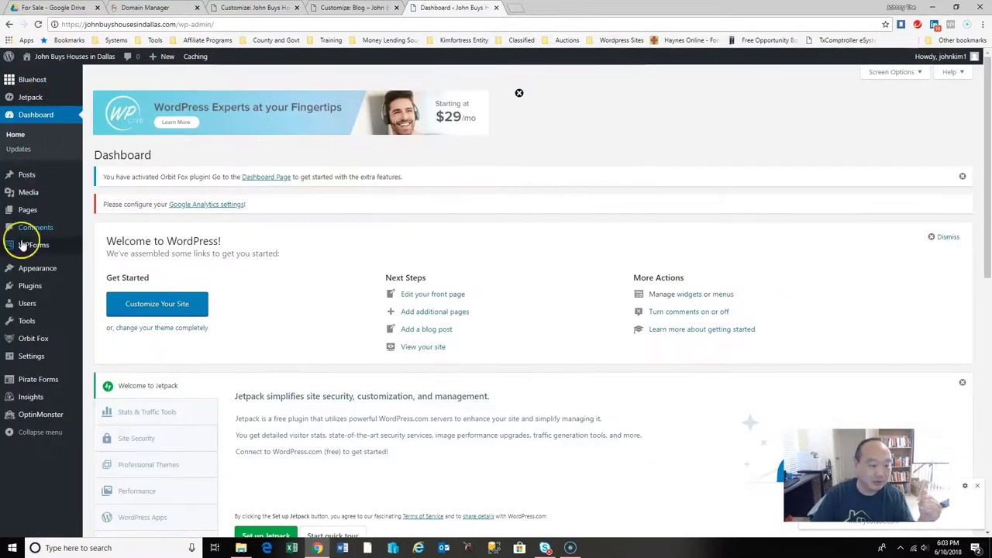
{"action": "mouse_move", "coordinate": [27, 179]}
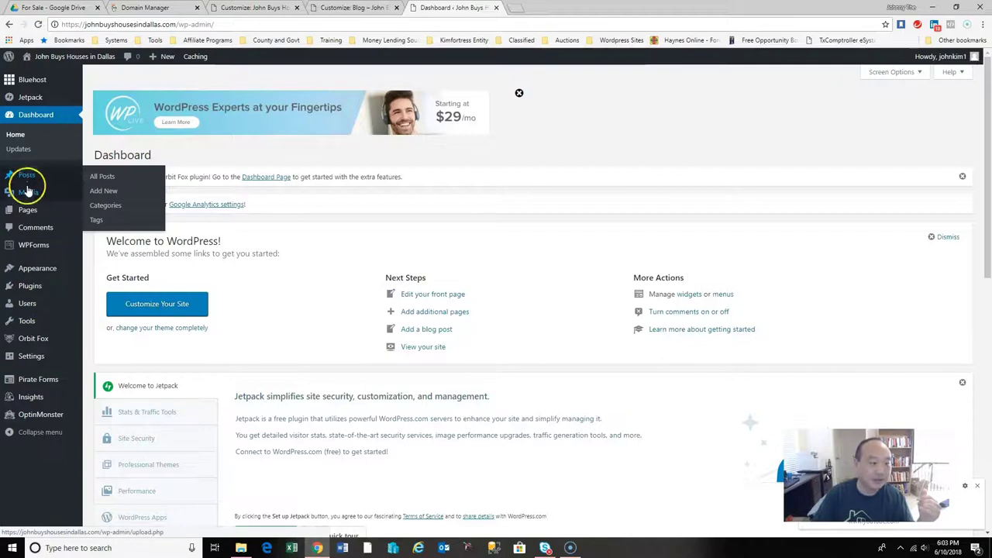
{"action": "mouse_move", "coordinate": [28, 200]}
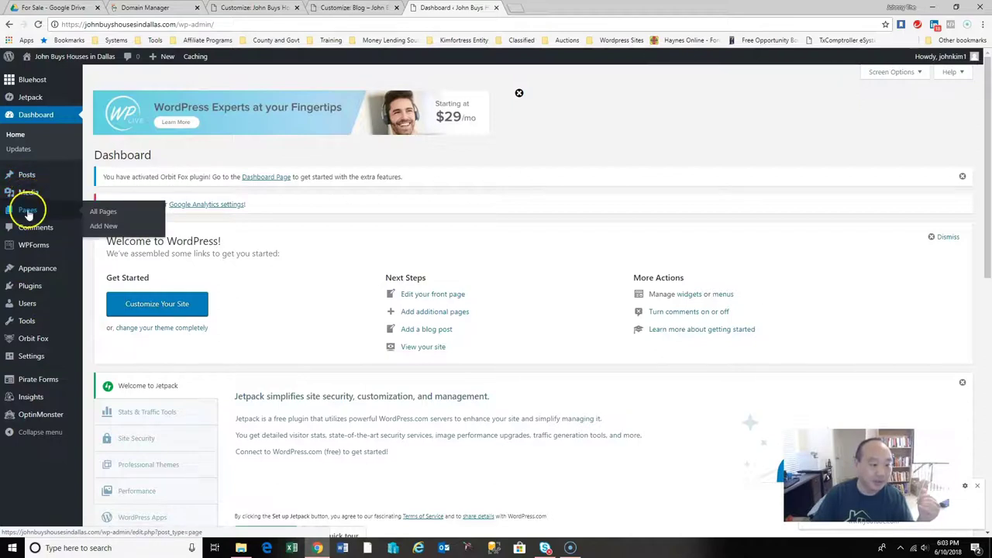
{"action": "left_click", "coordinate": [100, 214]}
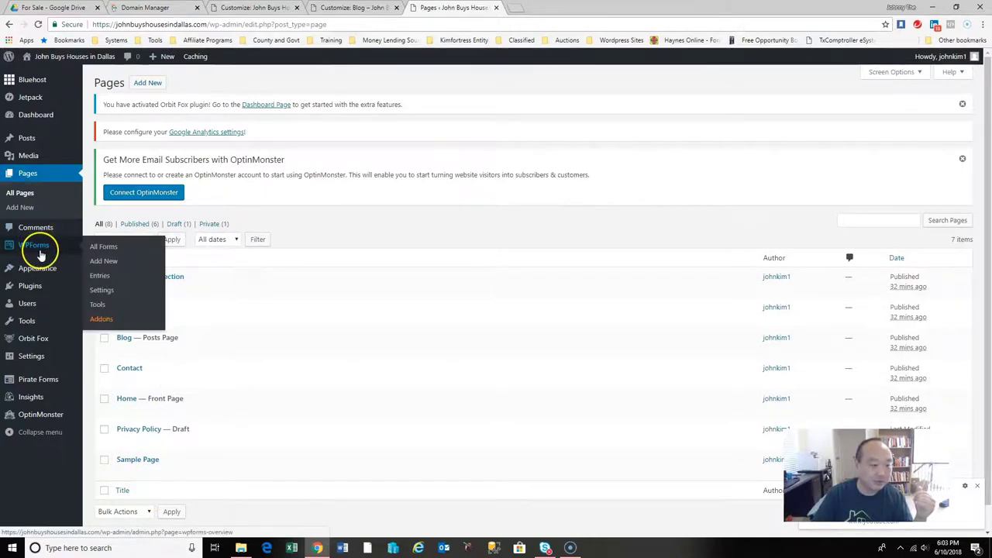
Open the Tools > Available Tools page.
{"action": "mouse_move", "coordinate": [39, 269]}
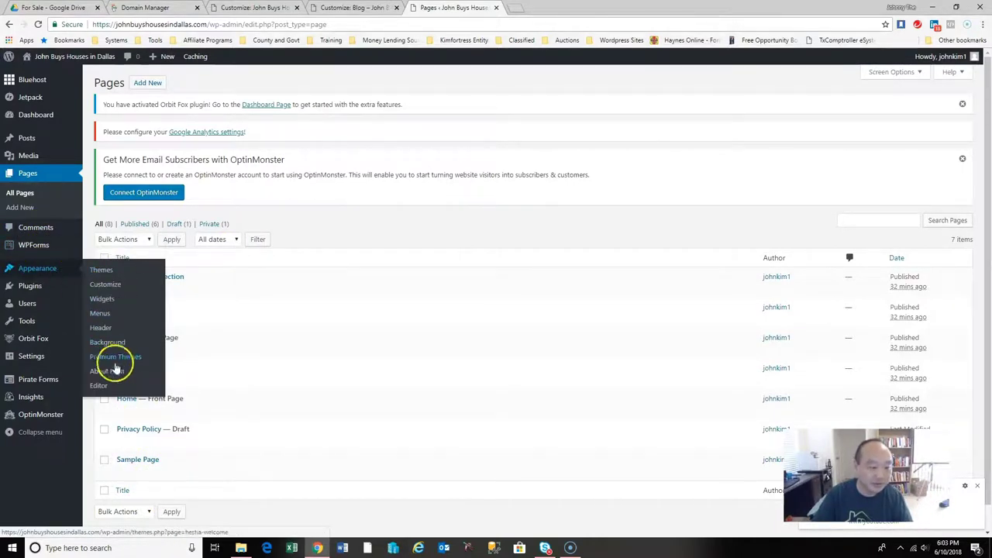
{"action": "mouse_move", "coordinate": [34, 287]}
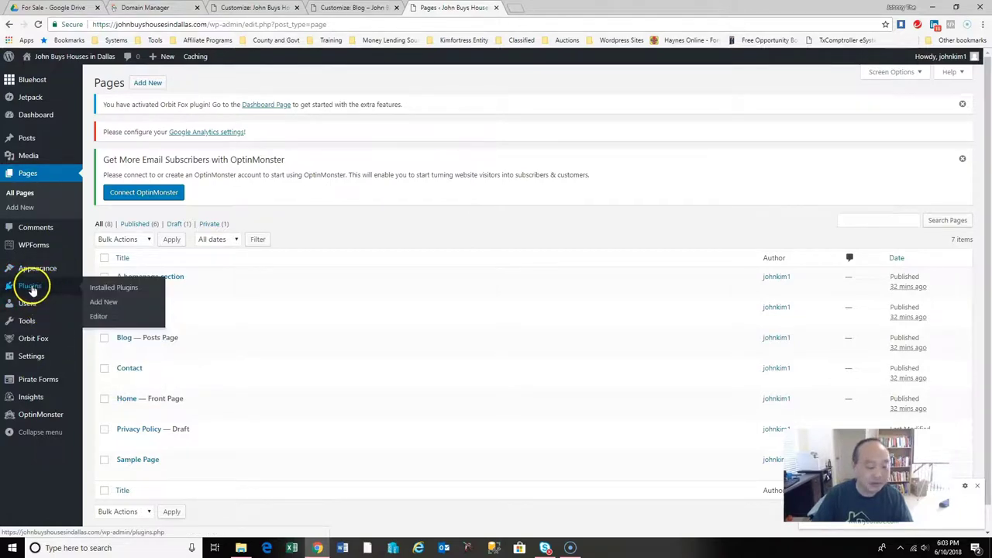
{"action": "mouse_move", "coordinate": [29, 310]}
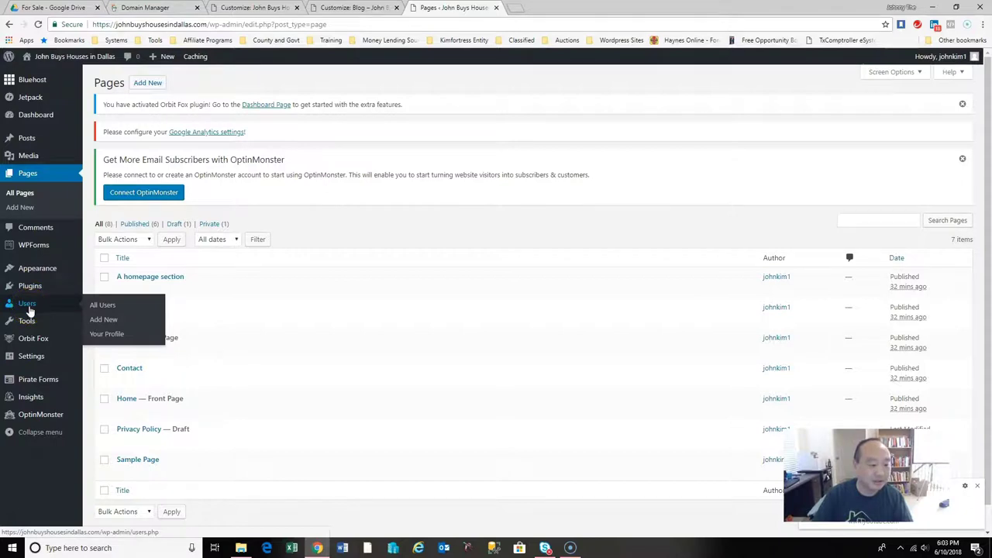
{"action": "left_click", "coordinate": [50, 310]}
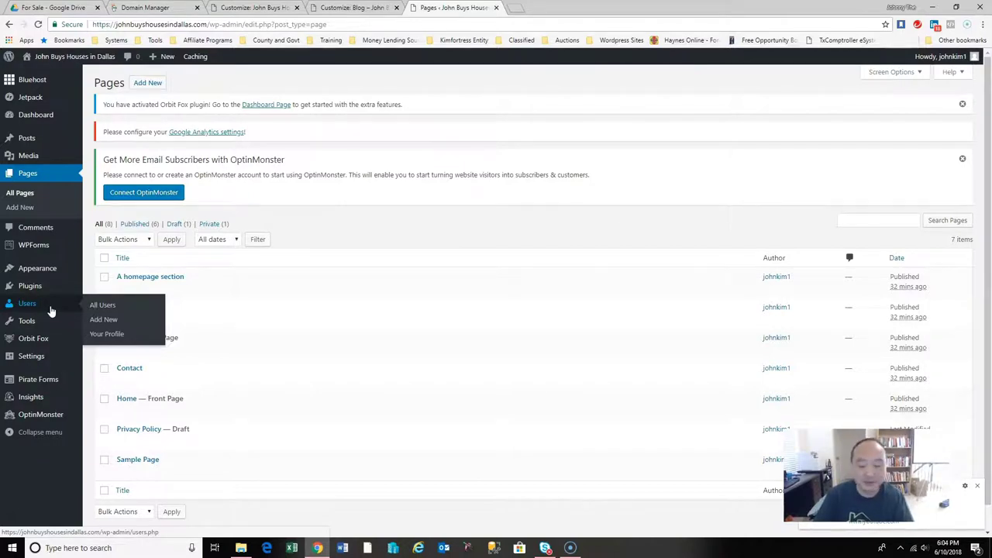
{"action": "mouse_move", "coordinate": [32, 322]}
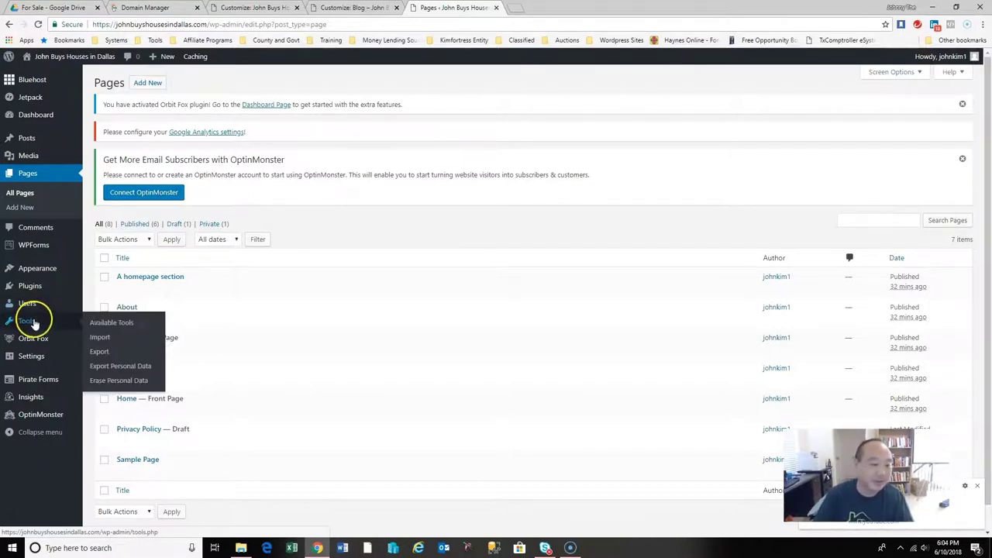
{"action": "left_click", "coordinate": [100, 325]}
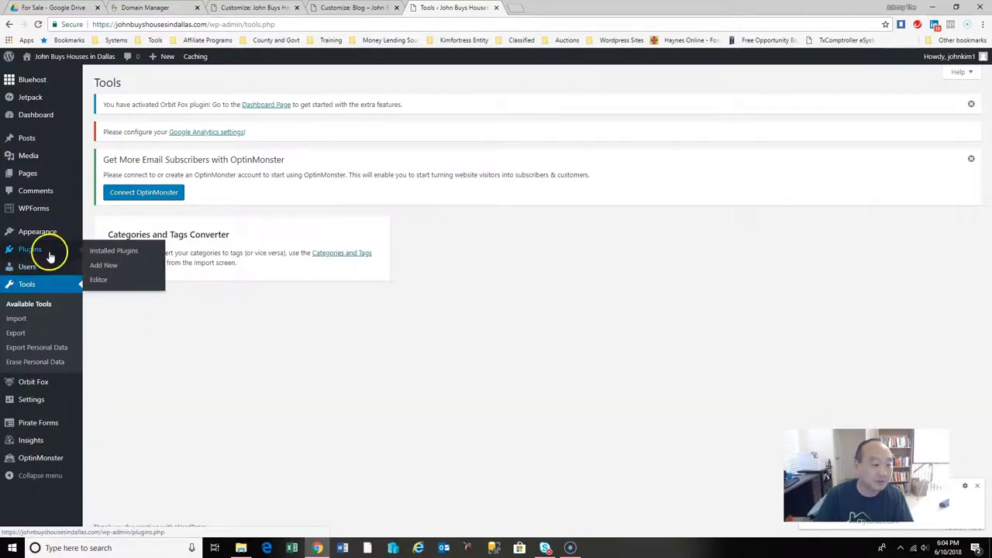
{"action": "mouse_move", "coordinate": [35, 388]}
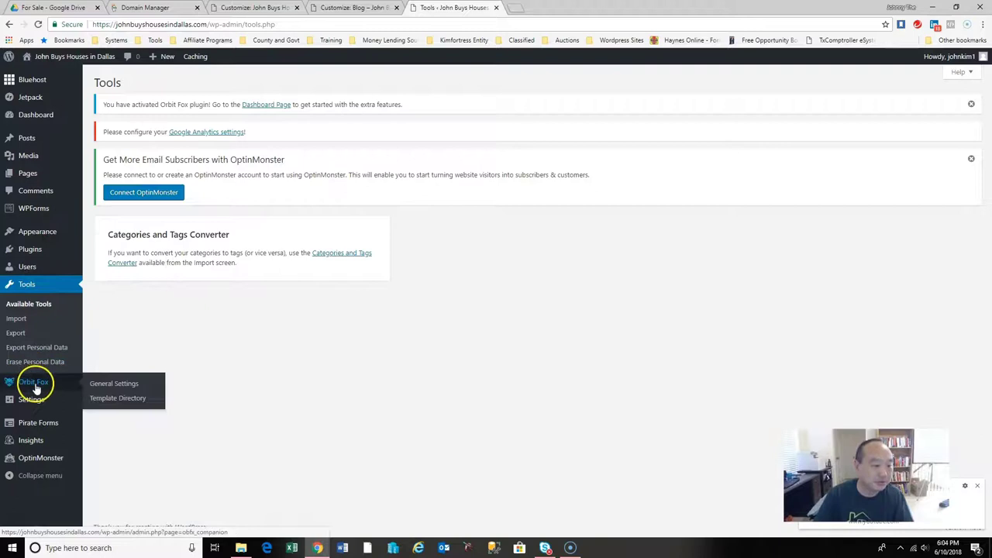
{"action": "mouse_move", "coordinate": [35, 404]}
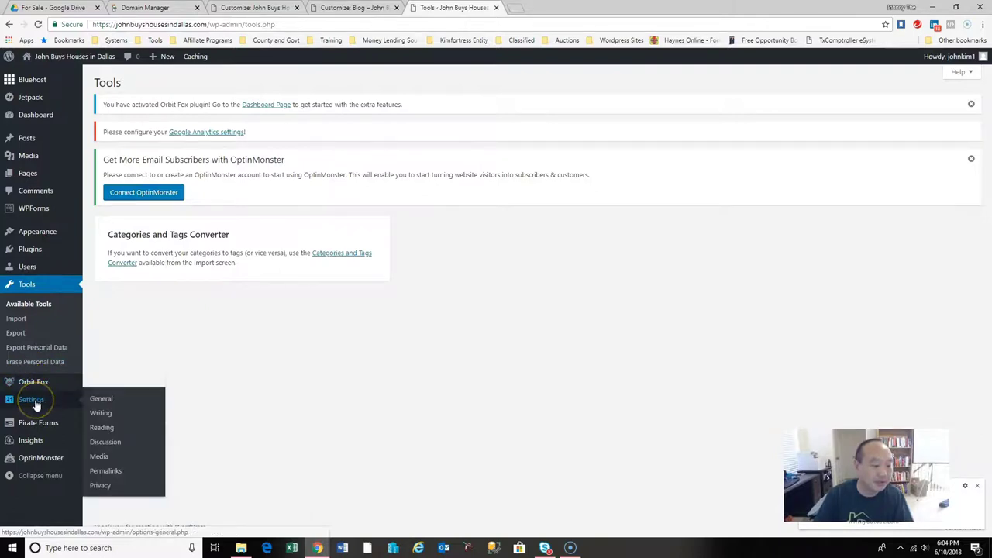
Switch the permalink structure to Post name and save it.
{"action": "left_click", "coordinate": [111, 472]}
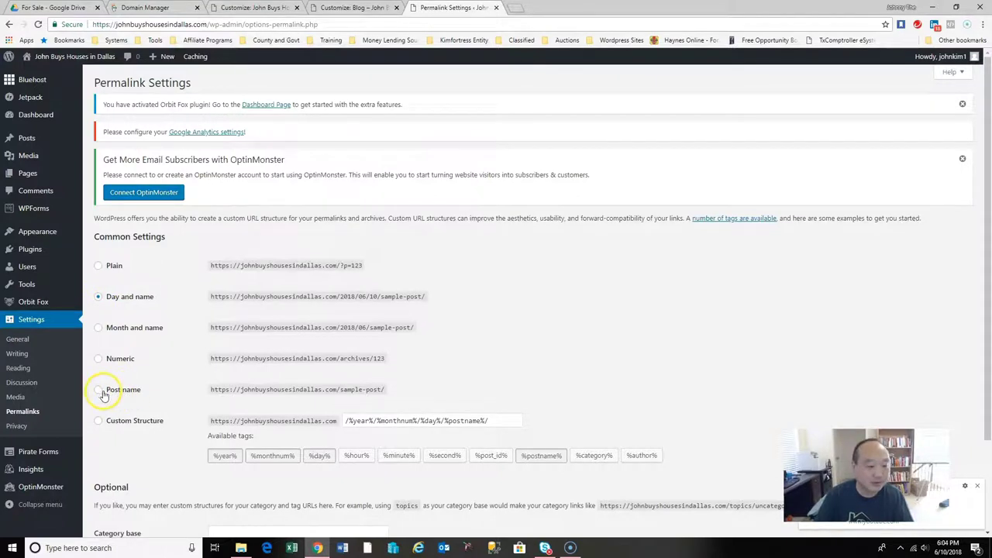
{"action": "left_click", "coordinate": [98, 391]}
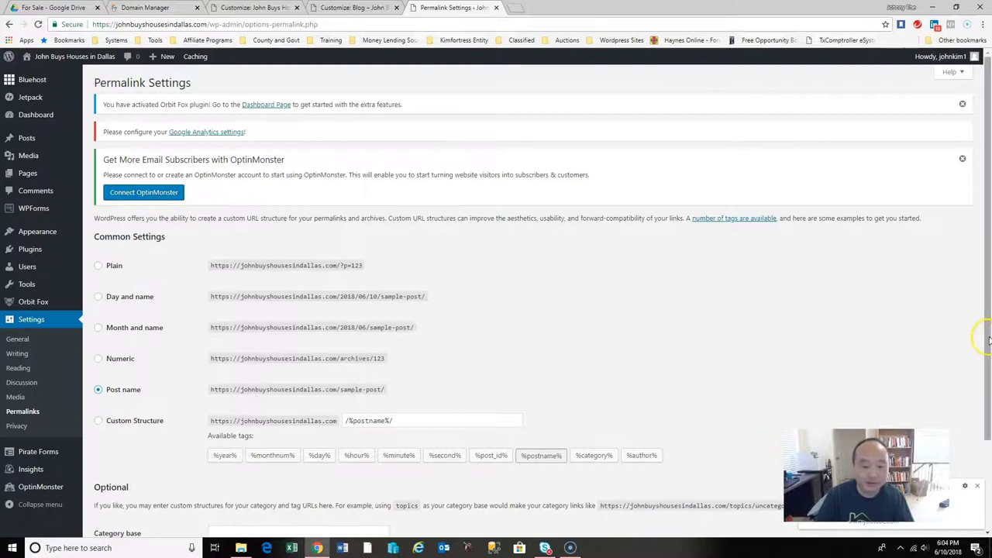
{"action": "scroll", "coordinate": [976, 324], "scroll_direction": "down", "scroll_amount": 2}
{"action": "left_click", "coordinate": [124, 490]}
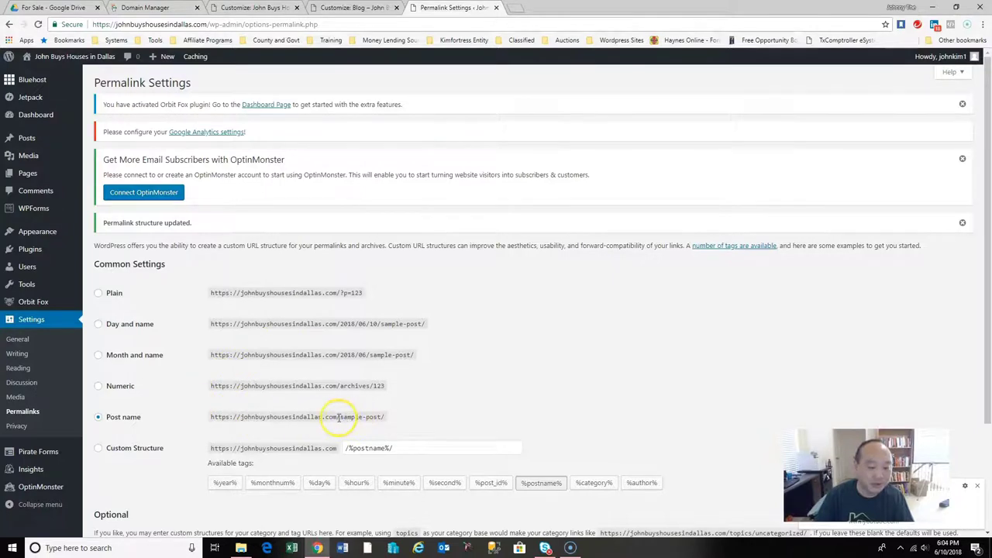
{"action": "left_click_drag", "start_coordinate": [339, 417], "coordinate": [373, 417]}
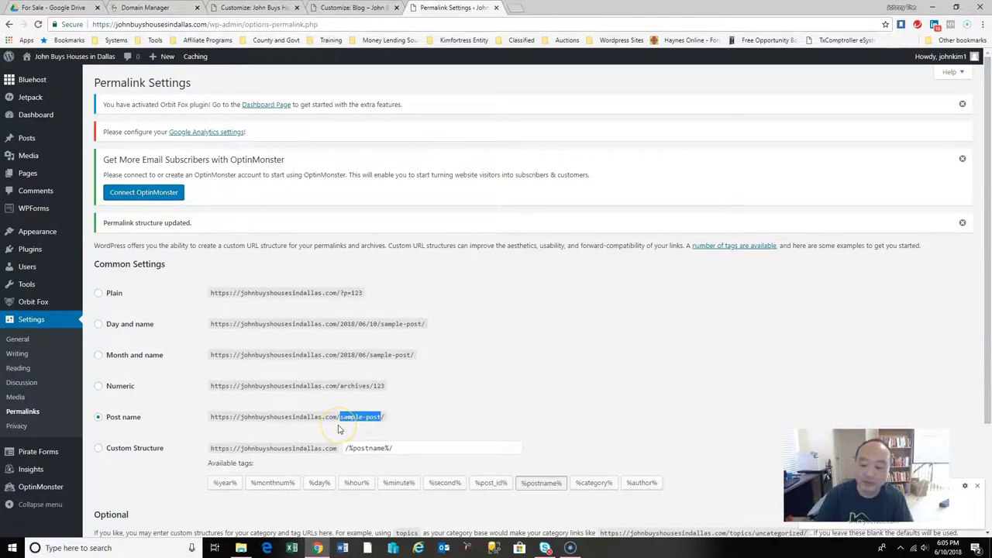
Visit General settings and the Pirate Forms page, then start a blank browser tab.
{"action": "left_click", "coordinate": [30, 342]}
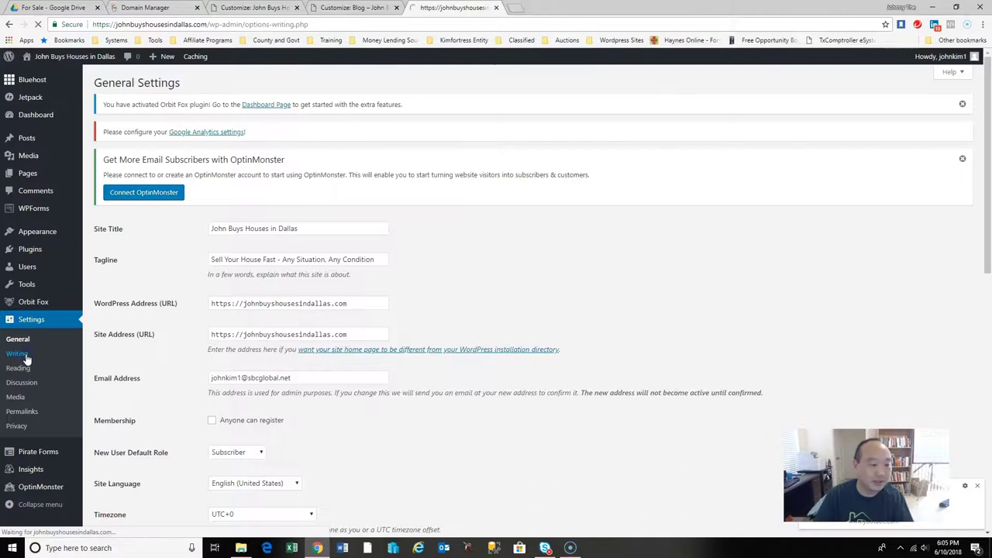
{"action": "scroll", "coordinate": [20, 411], "scroll_direction": "down", "scroll_amount": 2}
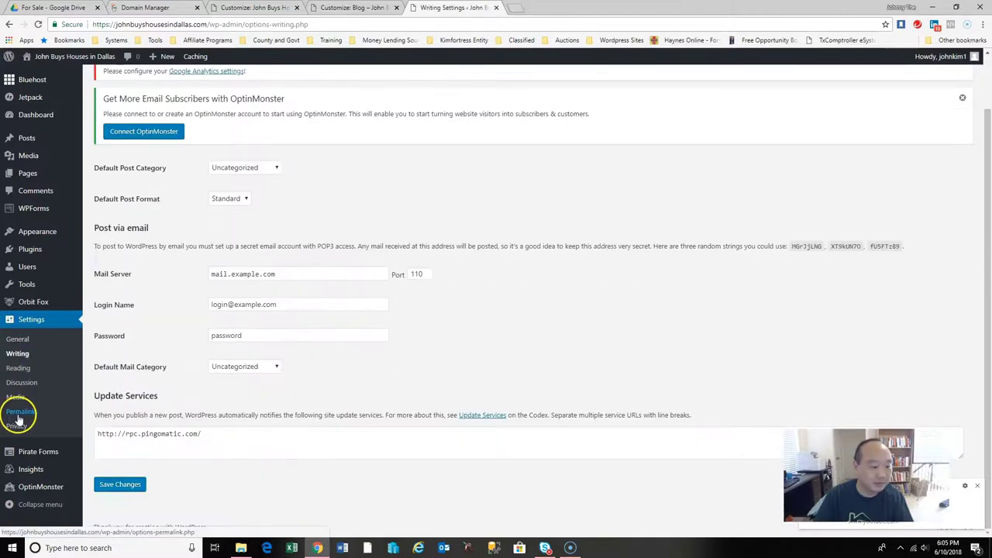
{"action": "left_click", "coordinate": [44, 460]}
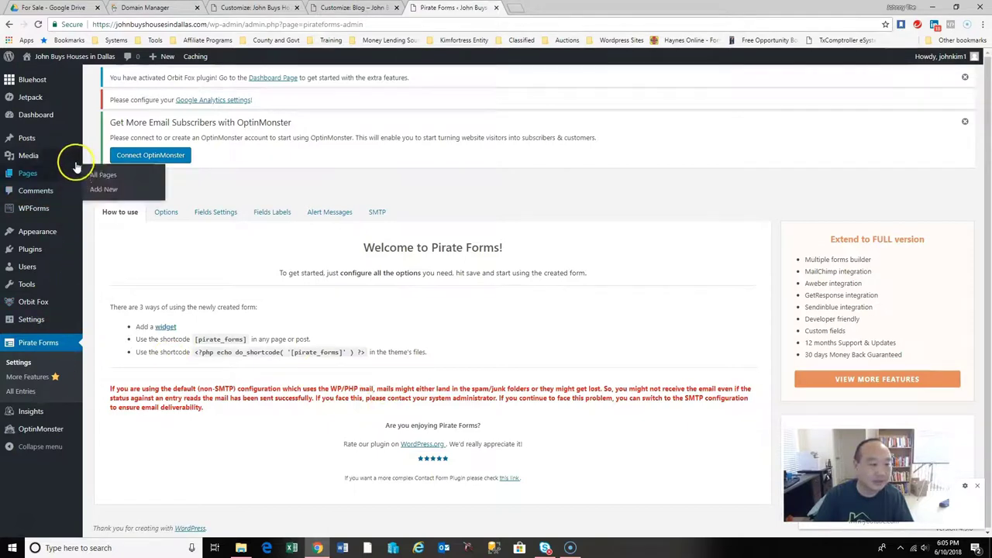
{"action": "mouse_move", "coordinate": [34, 85]}
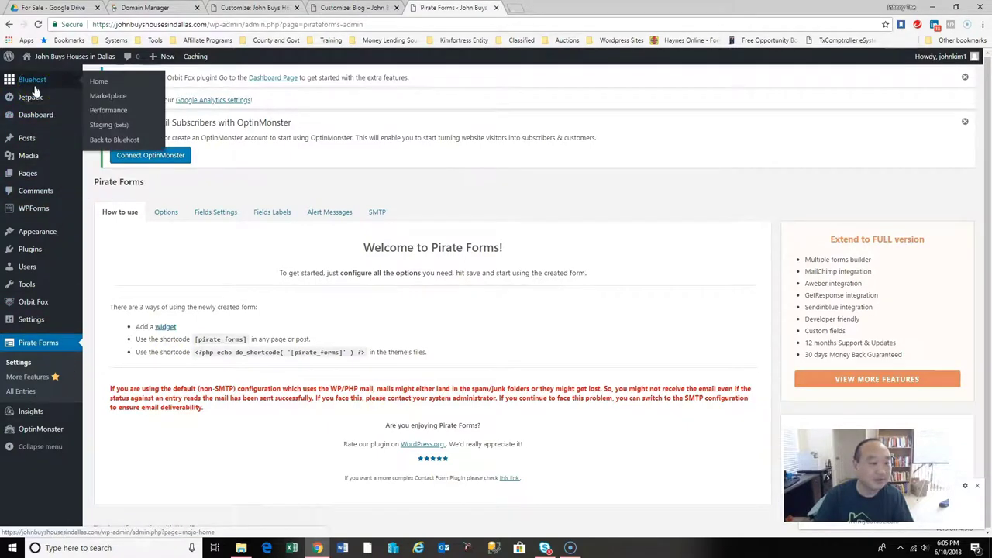
{"action": "left_click", "coordinate": [515, 8]}
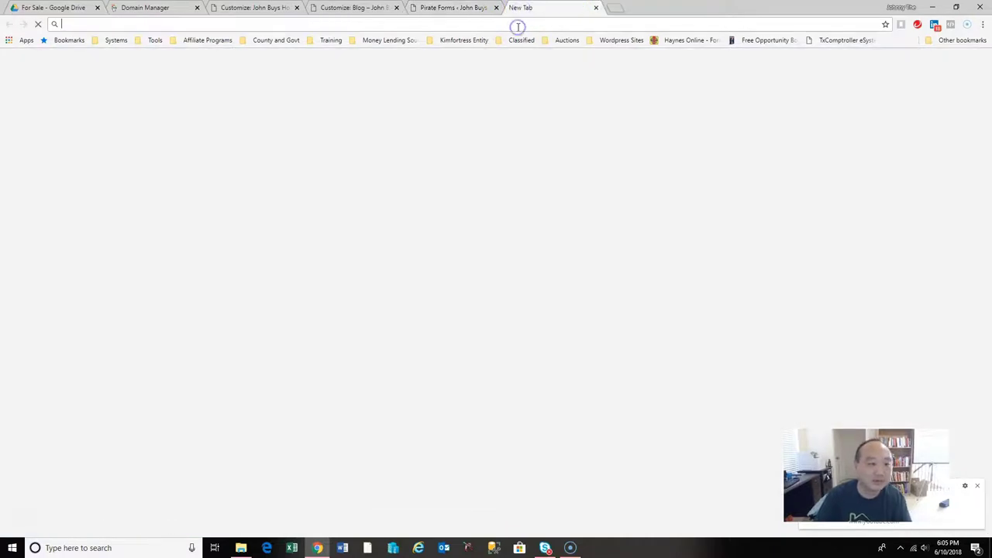
Load the John Buys Houses in Dallas homepage and try its newsletter subscribe link.
{"action": "type", "text": "j"}
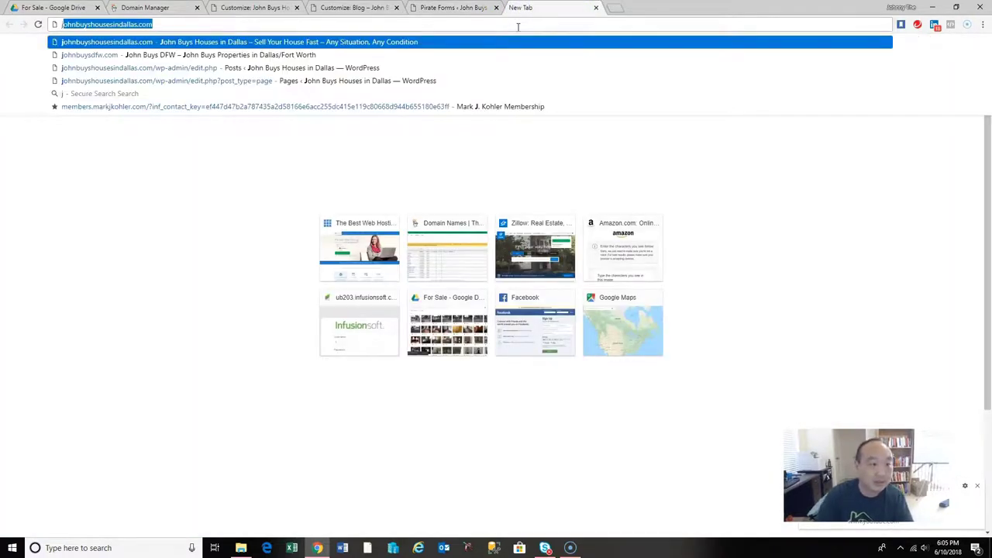
{"action": "key", "text": "Return"}
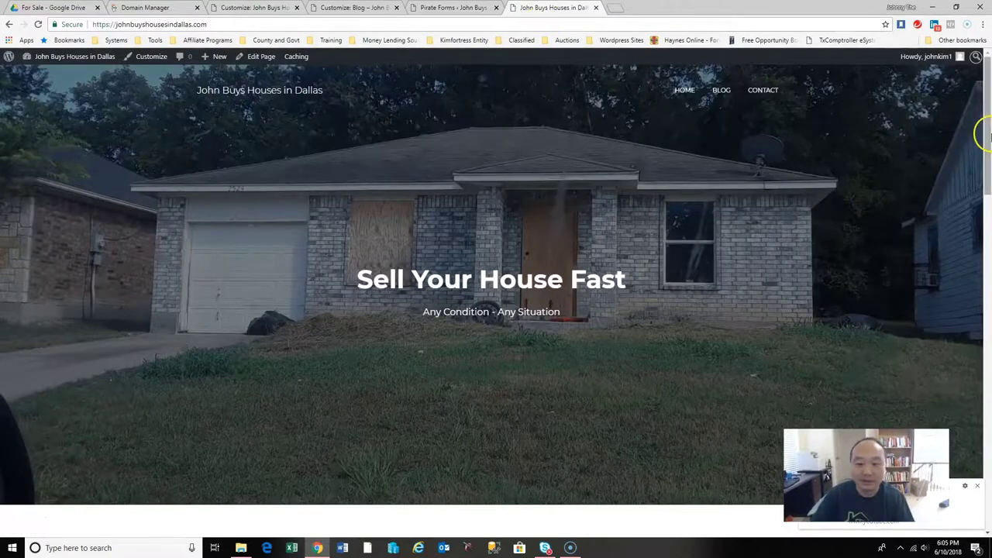
{"action": "left_click_drag", "start_coordinate": [989, 155], "coordinate": [989, 283]}
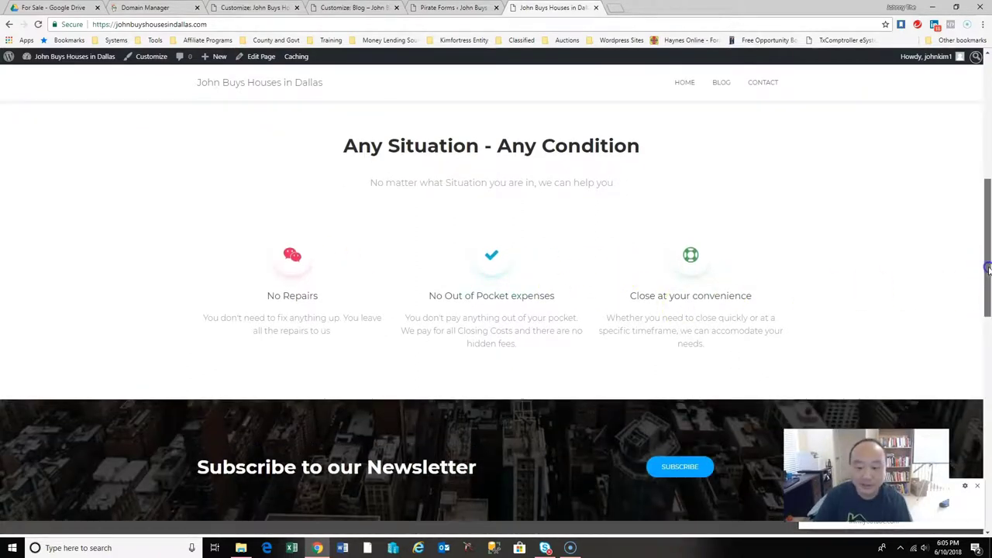
{"action": "scroll", "coordinate": [989, 282], "scroll_direction": "down", "scroll_amount": 3}
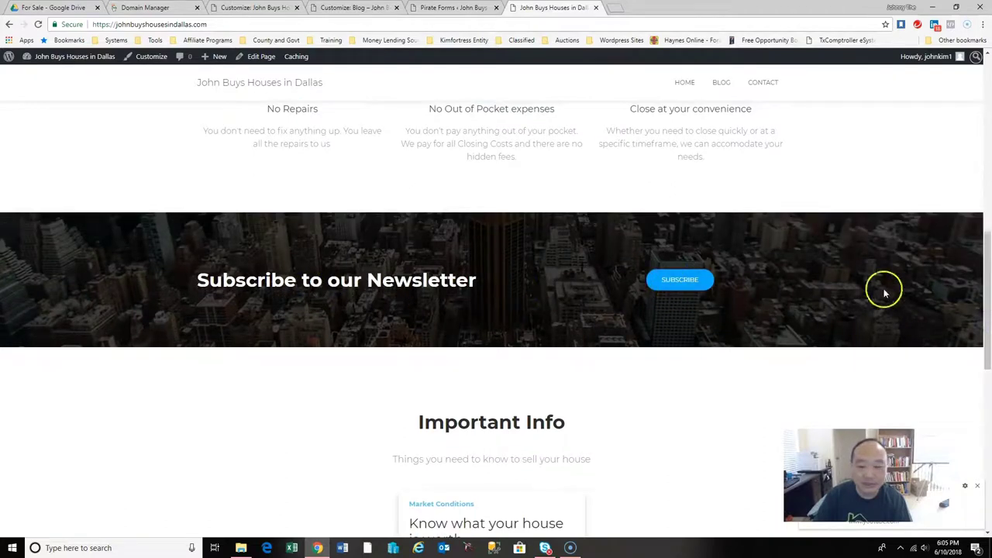
{"action": "left_click", "coordinate": [681, 282]}
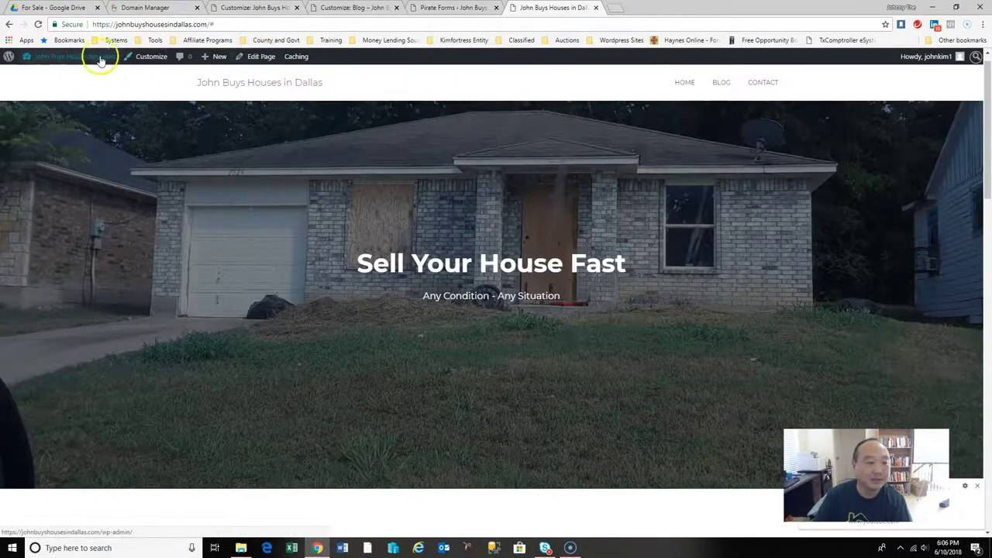
Return to the admin Dashboard through the admin-bar site-name menu.
{"action": "mouse_move", "coordinate": [91, 57]}
{"action": "left_click", "coordinate": [41, 81]}
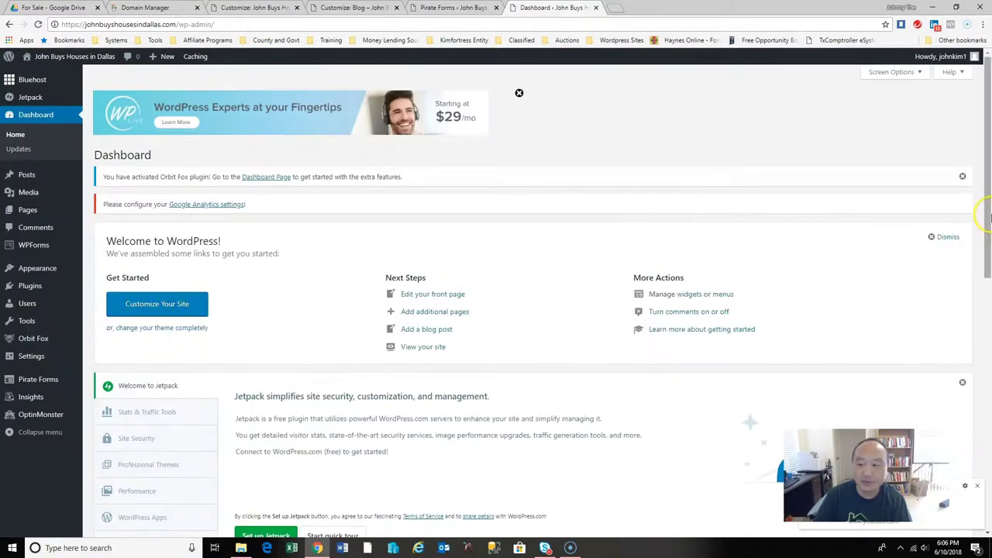
{"action": "mouse_move", "coordinate": [49, 212]}
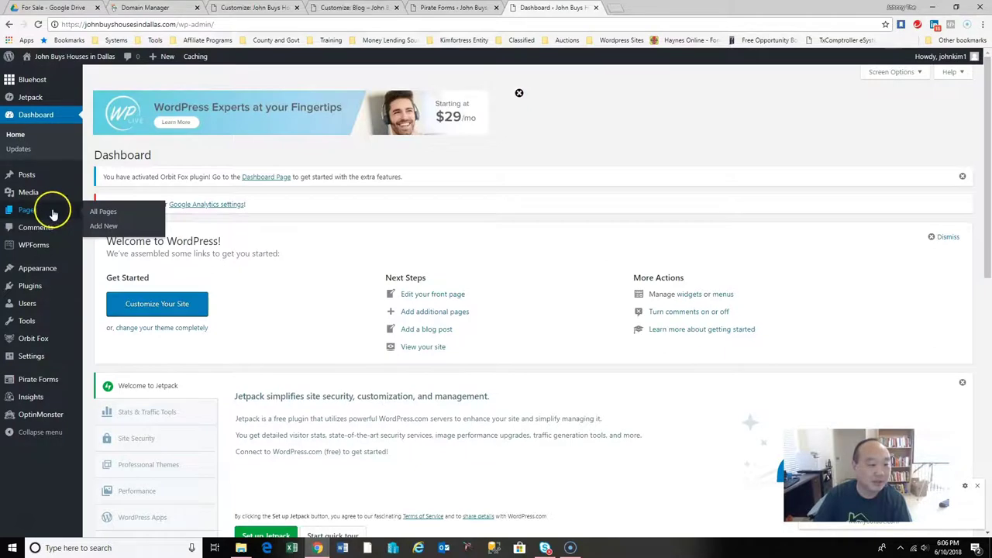
{"action": "mouse_move", "coordinate": [36, 278]}
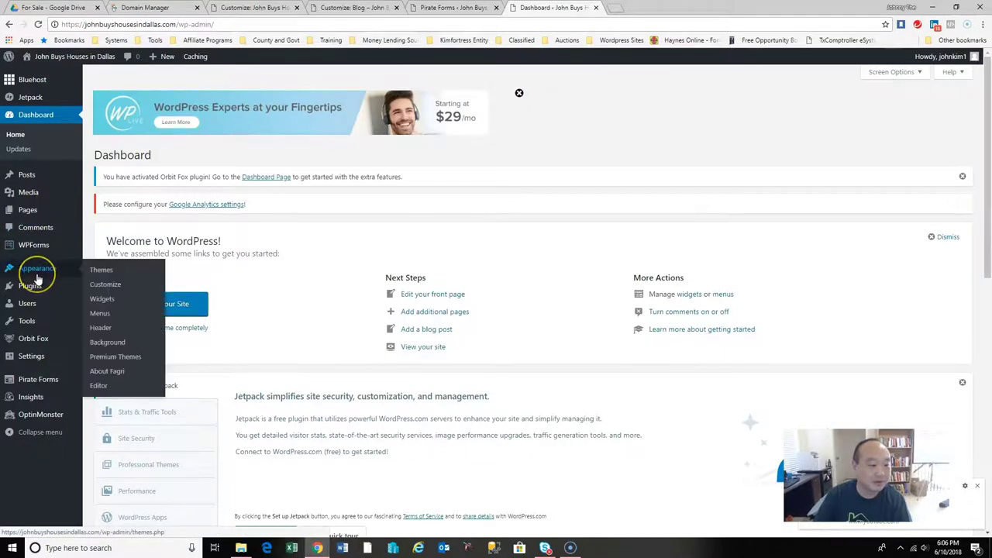
In the Customizer, disable the Subscribe to our Newsletter ribbon using its eye icon.
{"action": "left_click", "coordinate": [106, 286]}
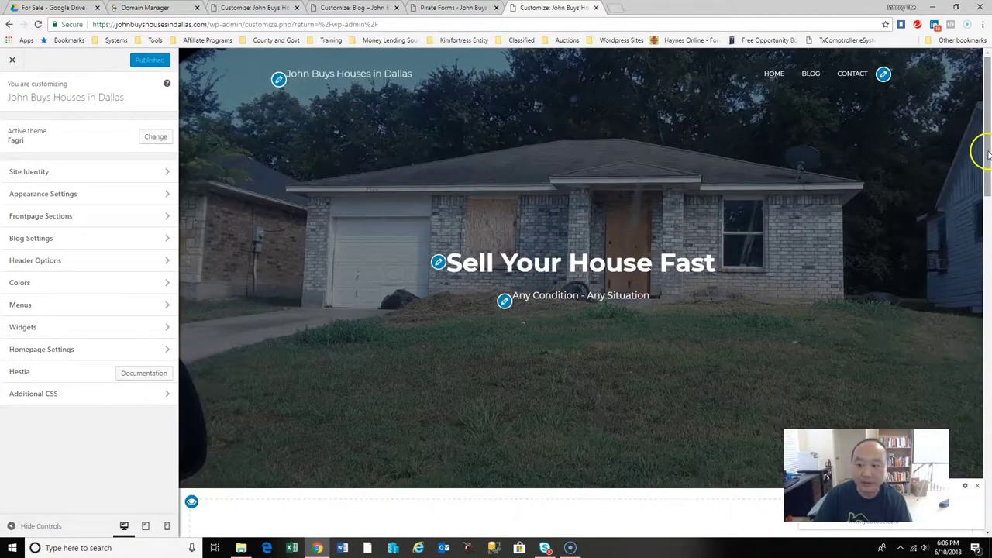
{"action": "scroll", "coordinate": [986, 155], "scroll_direction": "down", "scroll_amount": 7}
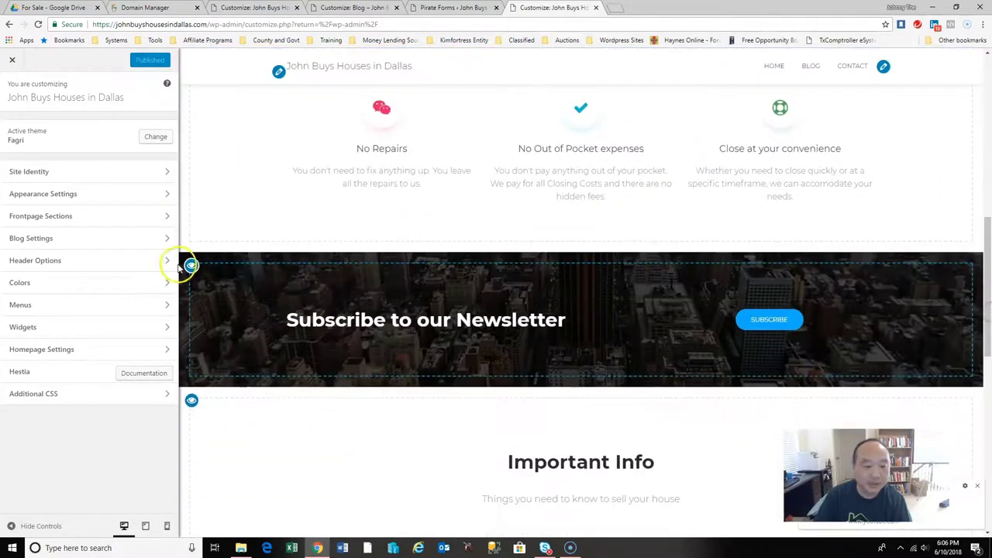
{"action": "left_click", "coordinate": [191, 267]}
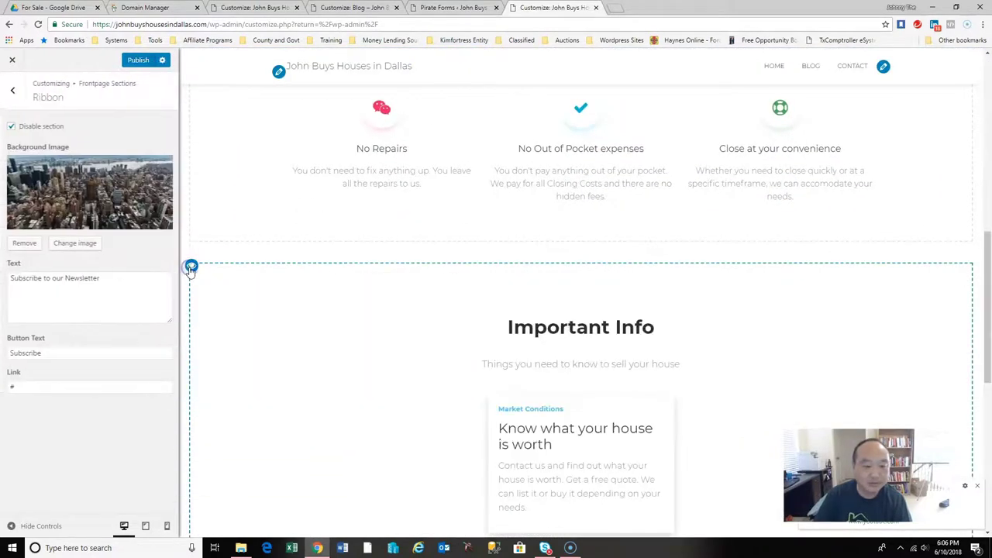
{"action": "left_click_drag", "start_coordinate": [988, 266], "coordinate": [987, 419]}
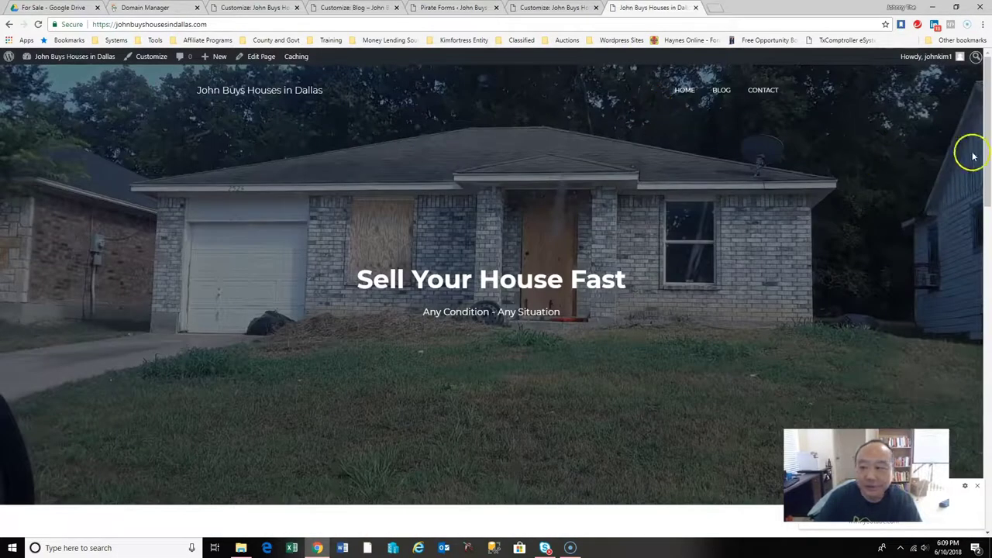
{"action": "left_click_drag", "start_coordinate": [989, 115], "coordinate": [988, 71]}
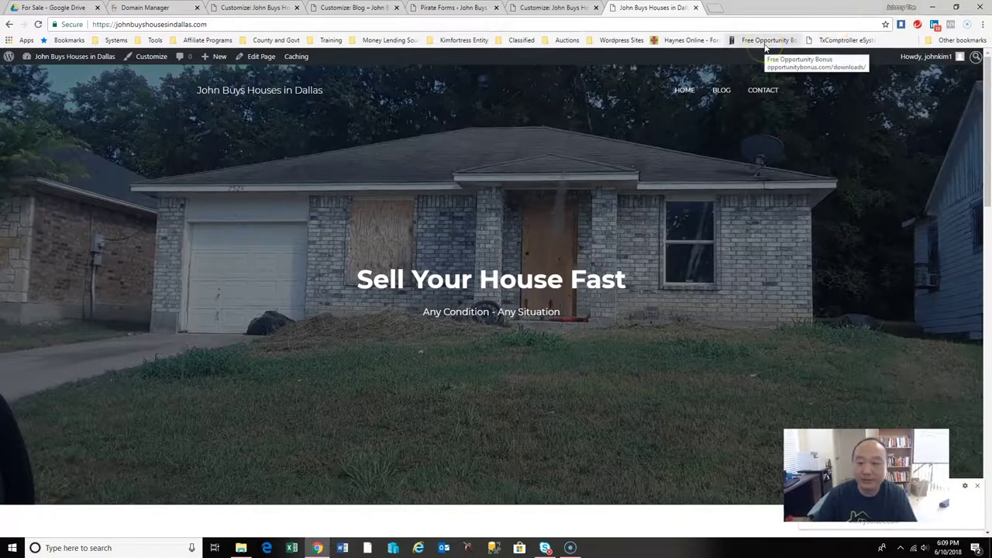
{"action": "left_click", "coordinate": [970, 155]}
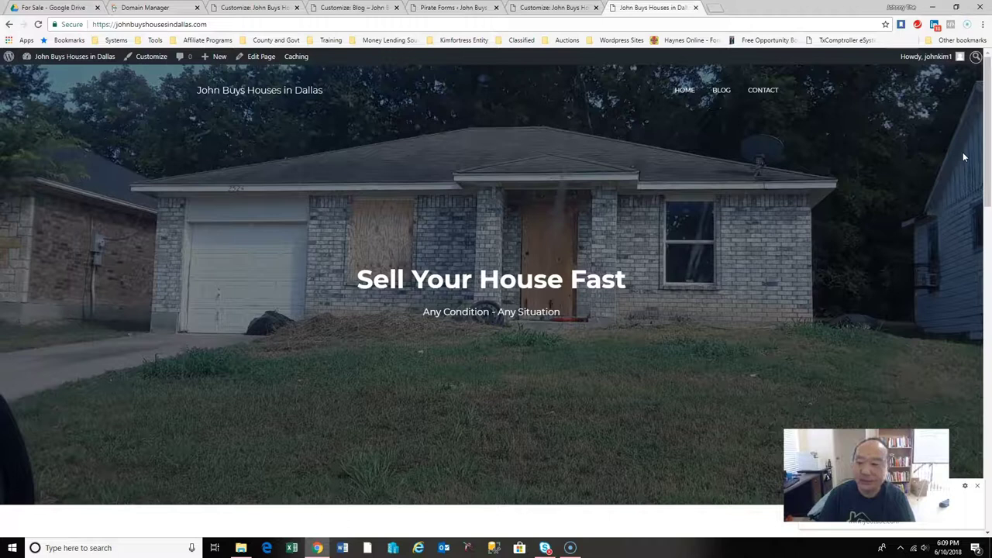
{"action": "left_click_drag", "start_coordinate": [910, 166], "coordinate": [989, 147]}
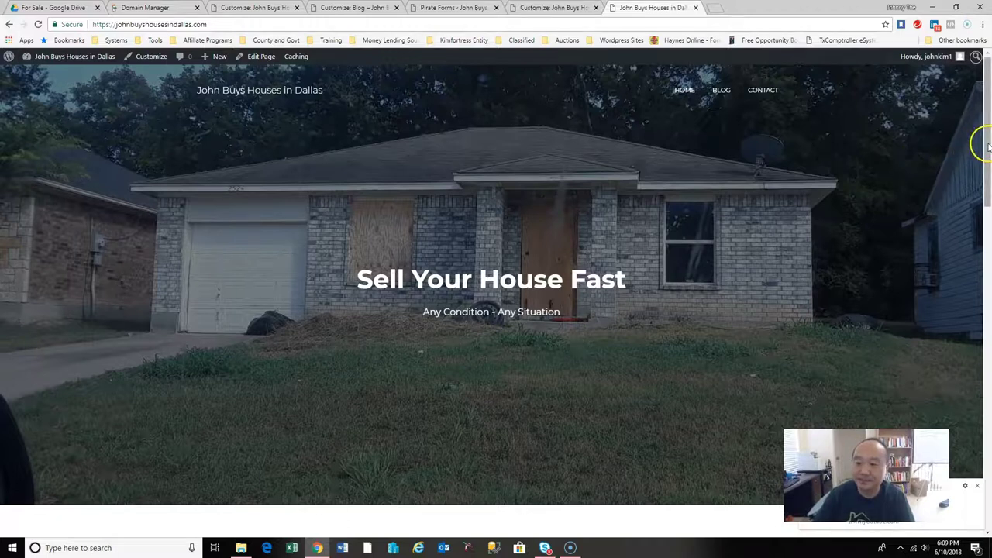
{"action": "mouse_move", "coordinate": [988, 133]}
{"action": "left_mouse_down"}
{"action": "mouse_move", "coordinate": [988, 434]}
{"action": "mouse_move", "coordinate": [987, 79]}
{"action": "left_mouse_up"}
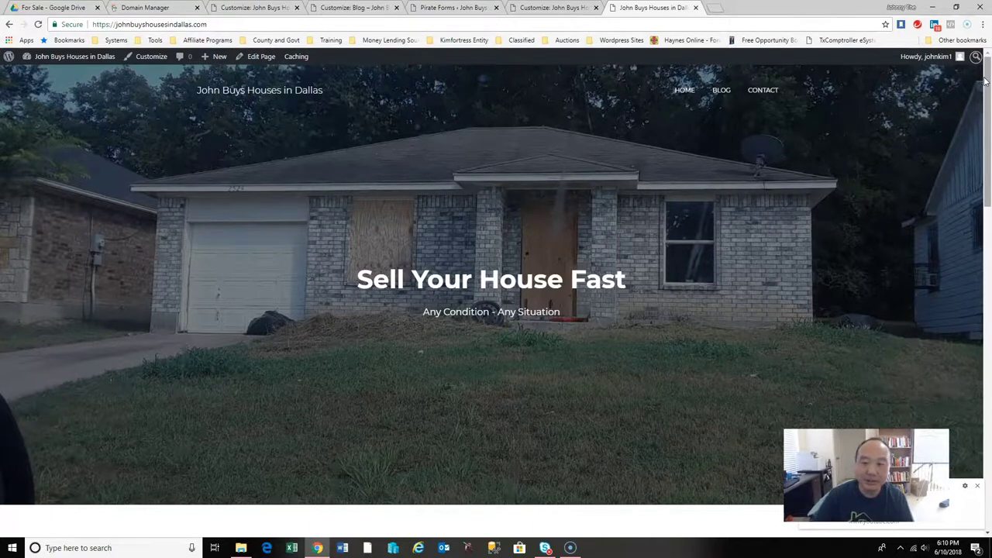
Visit the live Blog and Contact pages, then open Contact with Edit Page.
{"action": "left_click", "coordinate": [721, 92]}
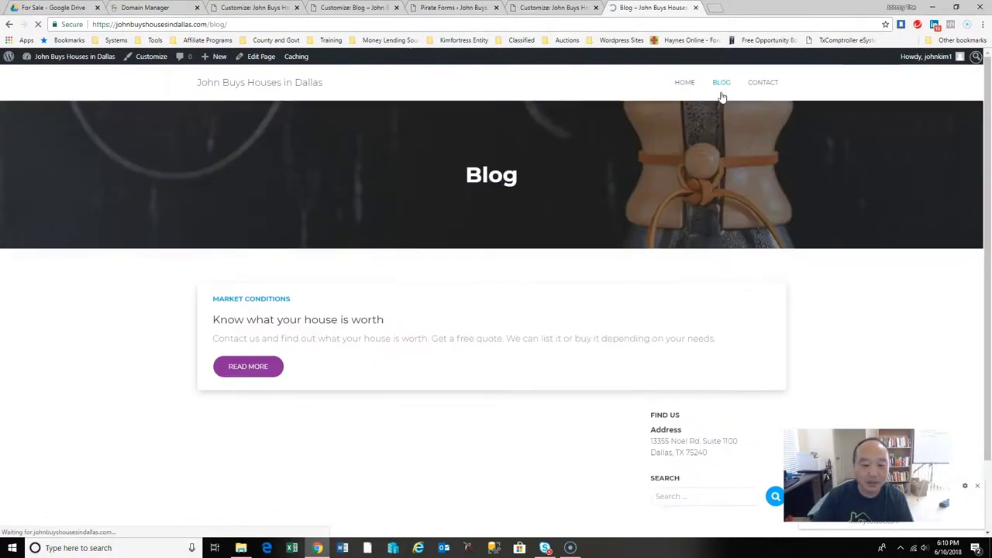
{"action": "left_click_drag", "start_coordinate": [983, 298], "coordinate": [989, 342]}
{"action": "scroll", "coordinate": [990, 341], "scroll_direction": "up", "scroll_amount": 1}
{"action": "left_click", "coordinate": [761, 87]}
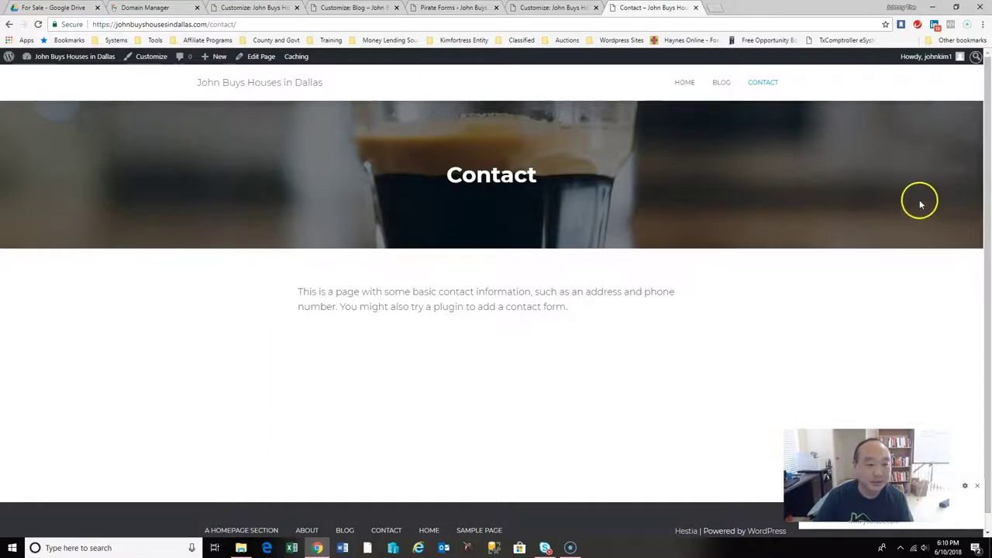
{"action": "left_click", "coordinate": [273, 66]}
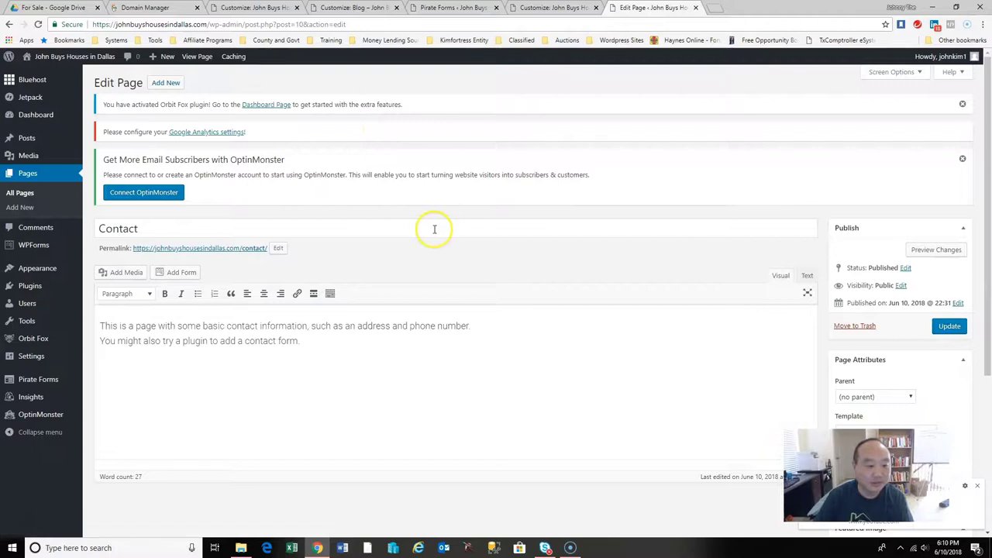
Replace the placeholder with the business name, owner's name and mailing address, and update.
{"action": "left_click_drag", "start_coordinate": [341, 343], "coordinate": [101, 325]}
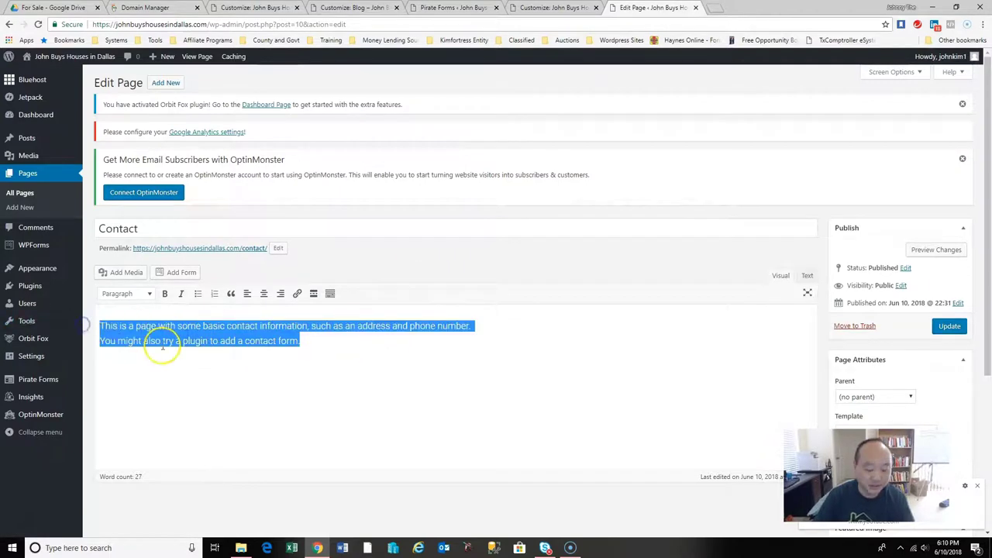
{"action": "type", "text": "C"}
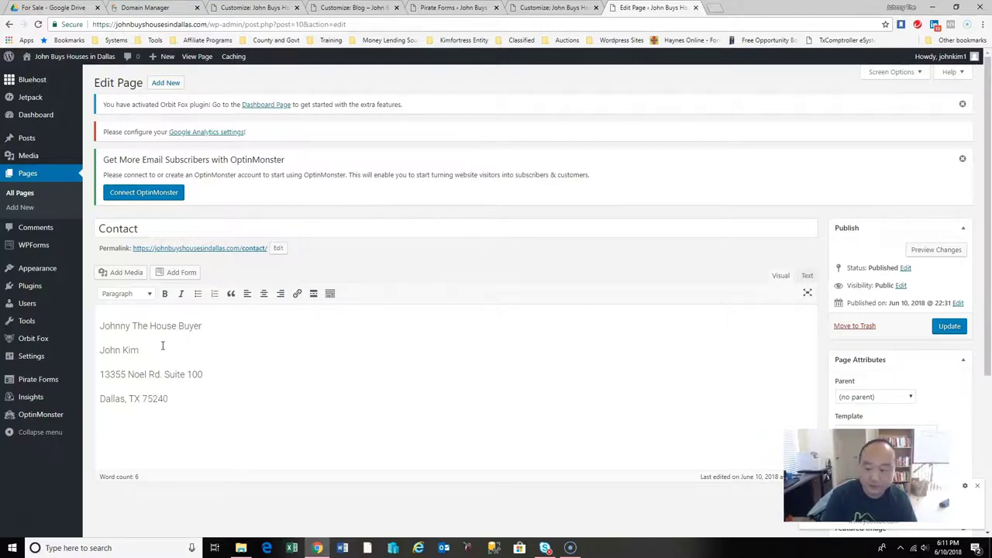
{"action": "left_click", "coordinate": [950, 326]}
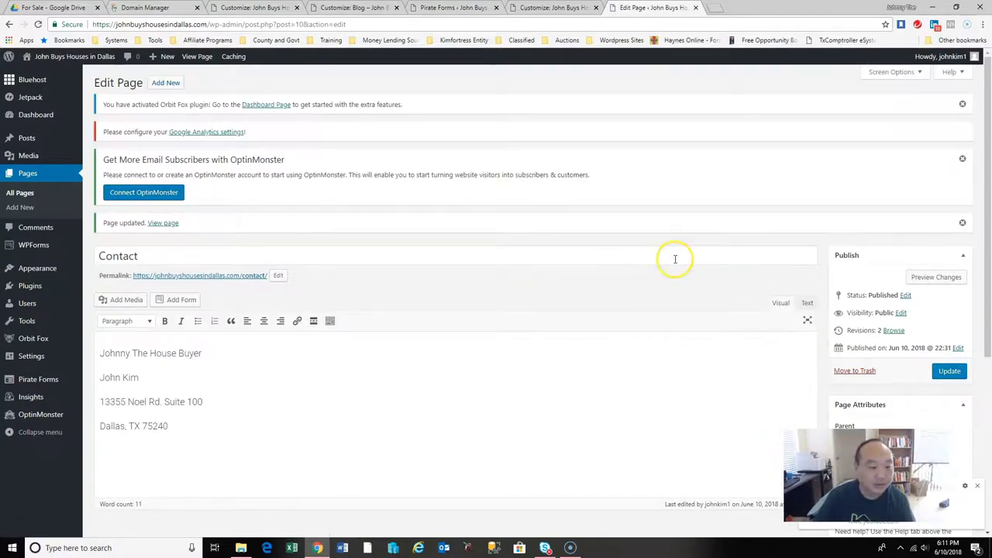
{"action": "left_click", "coordinate": [715, 8]}
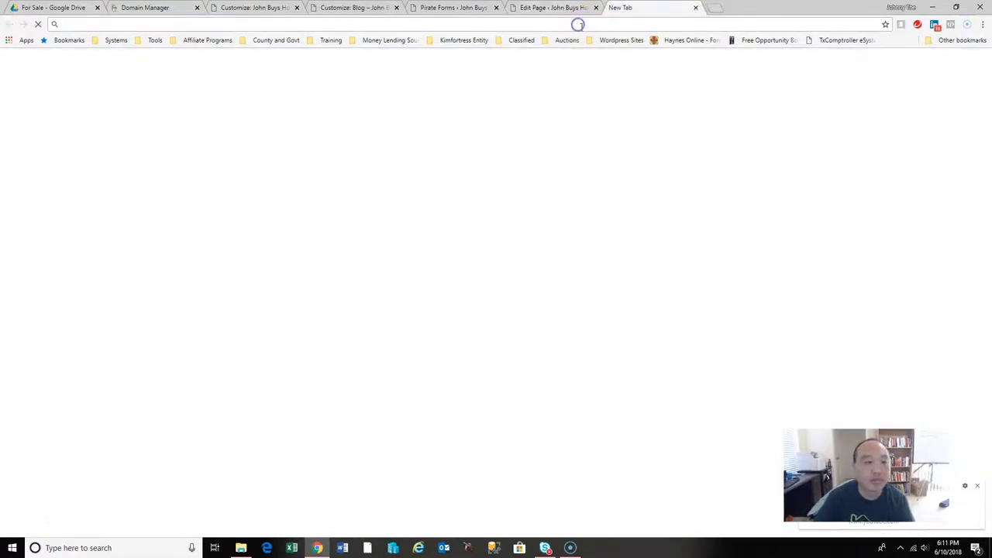
Load johnbuyshousesindallas.com and scroll through the live homepage.
{"action": "type", "text": "johnbuyshousesindallas.com"}
{"action": "key", "text": "Return"}
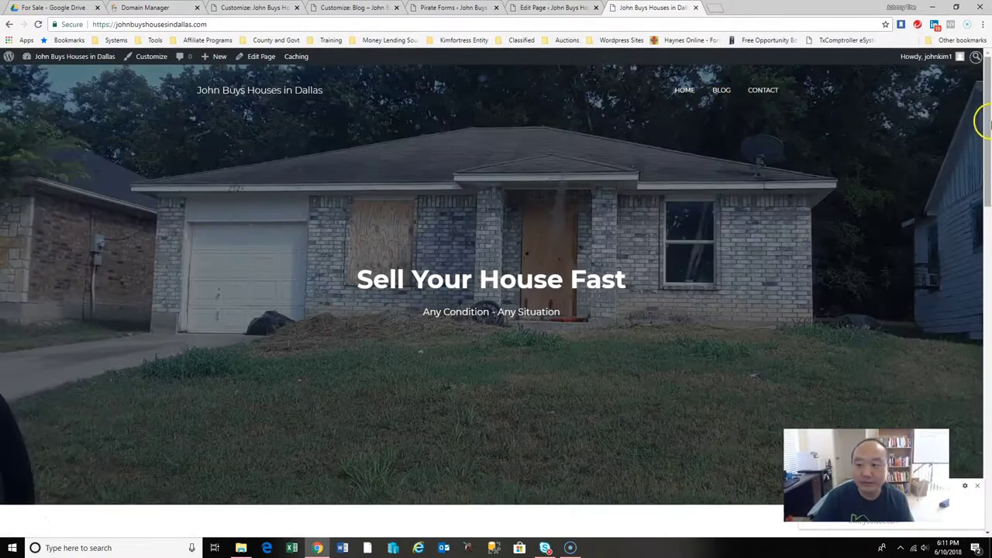
{"action": "left_click", "coordinate": [990, 122]}
{"action": "left_click_drag", "start_coordinate": [990, 122], "coordinate": [989, 330]}
{"action": "left_click_drag", "start_coordinate": [987, 432], "coordinate": [984, 70]}
{"action": "left_click", "coordinate": [681, 92]}
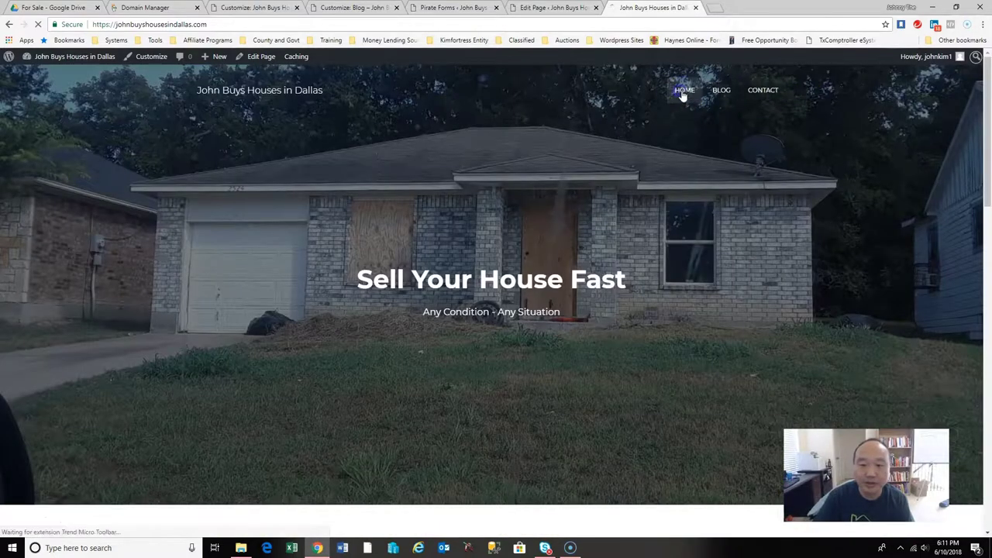
Check the Blog and updated Contact pages, then go back to the editor tab.
{"action": "left_click", "coordinate": [722, 93]}
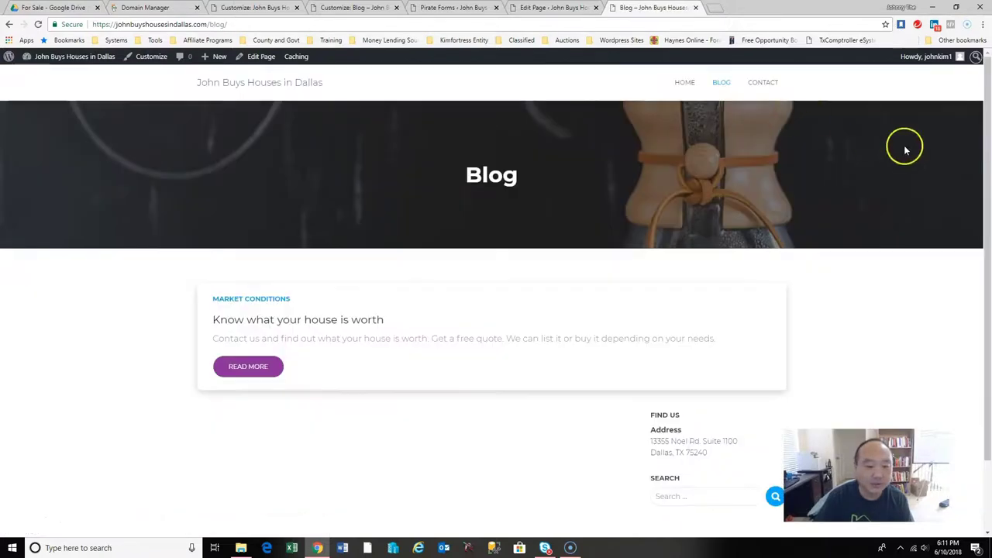
{"action": "mouse_move", "coordinate": [986, 183]}
{"action": "left_mouse_down"}
{"action": "mouse_move", "coordinate": [988, 261]}
{"action": "mouse_move", "coordinate": [987, 202]}
{"action": "left_mouse_up"}
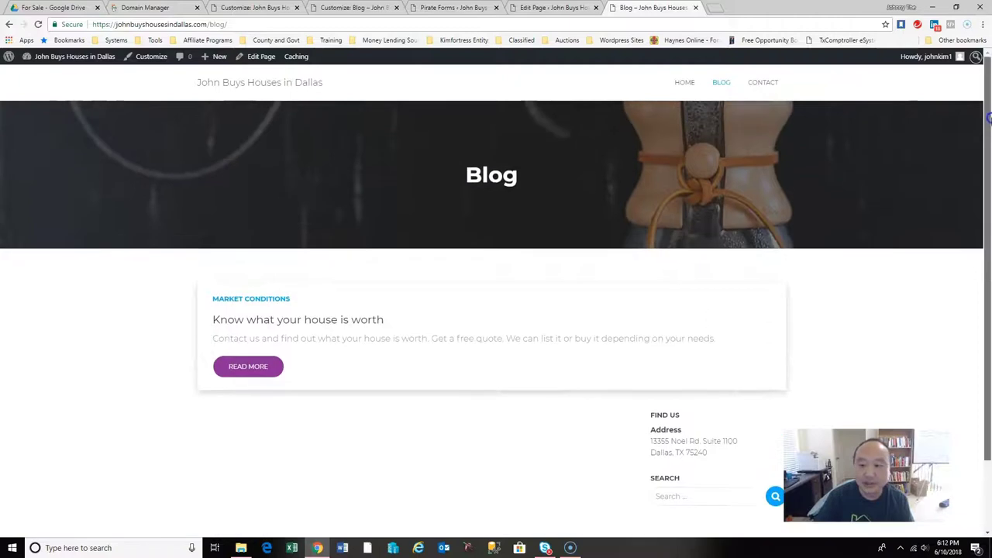
{"action": "left_click", "coordinate": [764, 87]}
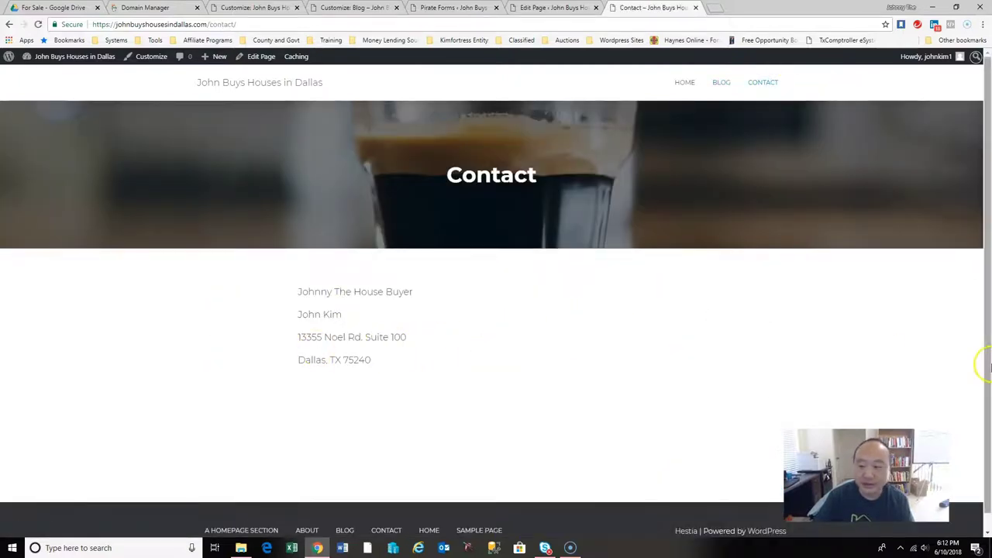
{"action": "left_click", "coordinate": [682, 83]}
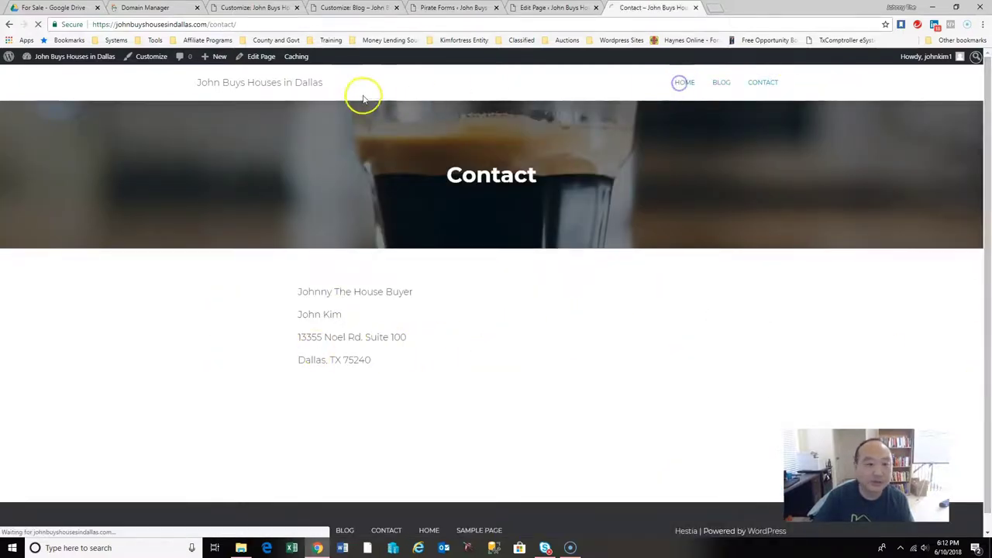
{"action": "scroll", "coordinate": [978, 186], "scroll_direction": "down", "scroll_amount": 5}
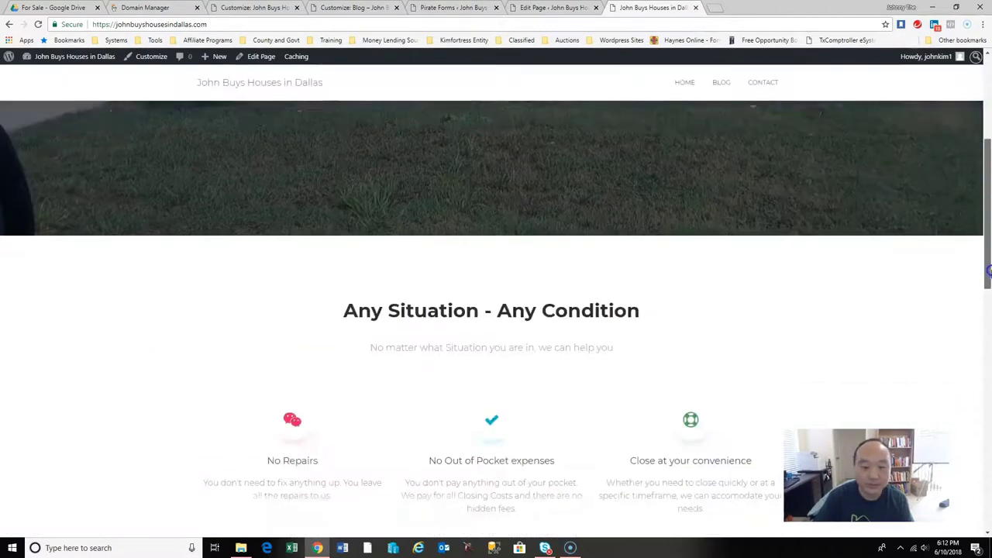
{"action": "scroll", "coordinate": [979, 186], "scroll_direction": "up", "scroll_amount": 3}
{"action": "key", "text": "ctrl+shift+Tab"}
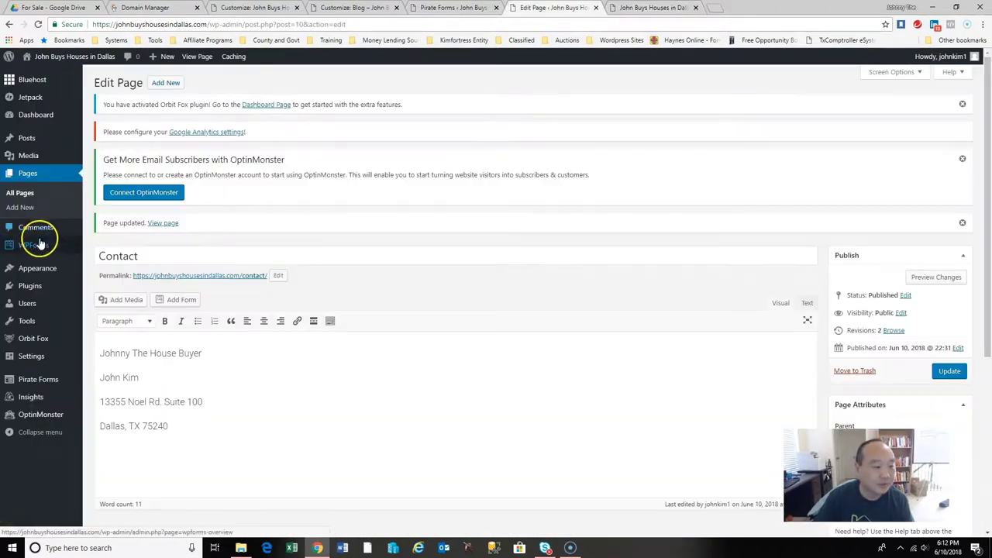
Open the Bluehost admin home, then switch to the live homepage tab.
{"action": "mouse_move", "coordinate": [34, 277]}
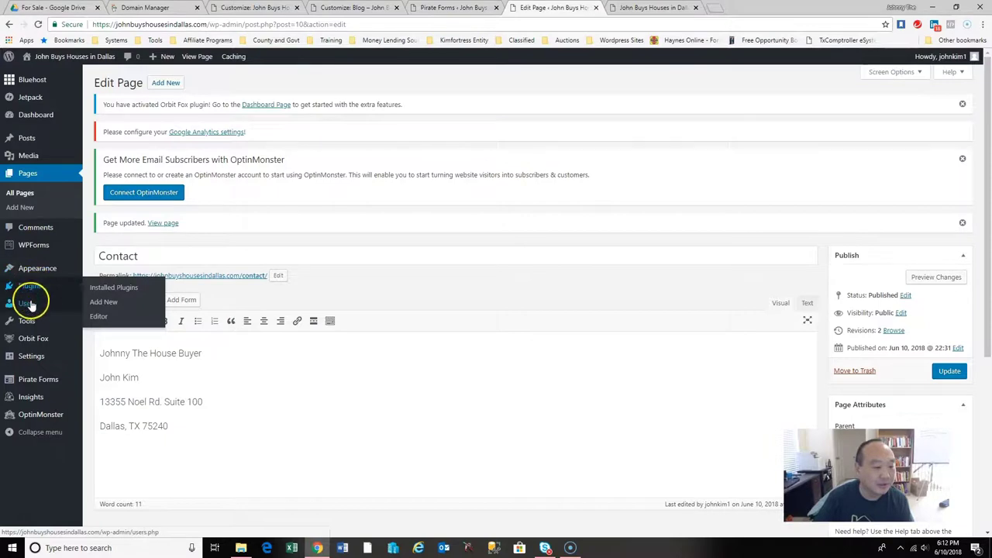
{"action": "mouse_move", "coordinate": [29, 324]}
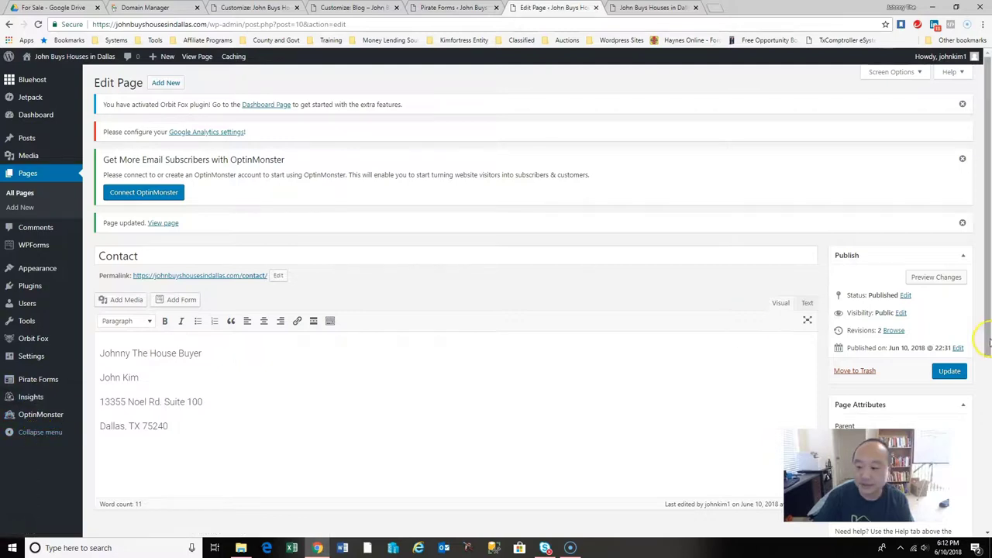
{"action": "left_click", "coordinate": [30, 84]}
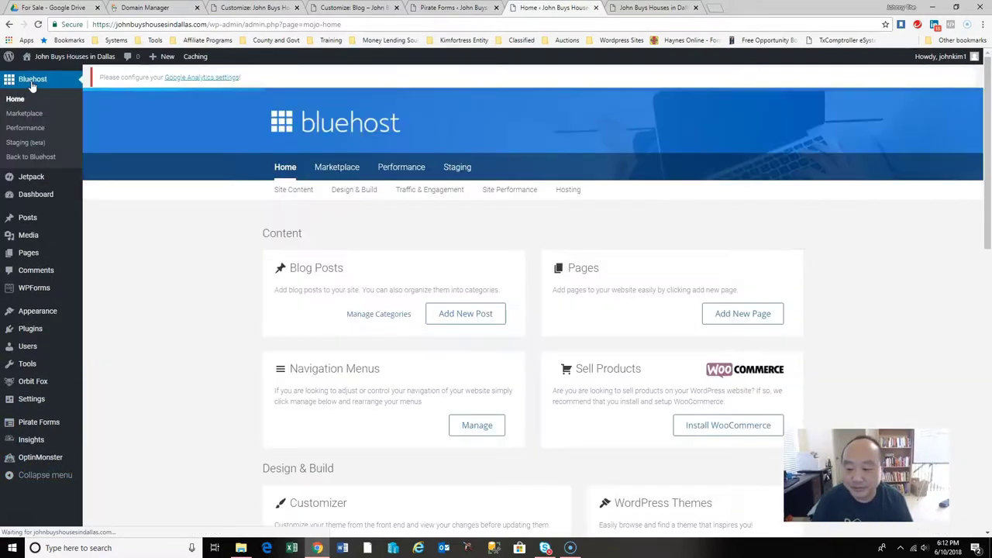
{"action": "left_click", "coordinate": [653, 7]}
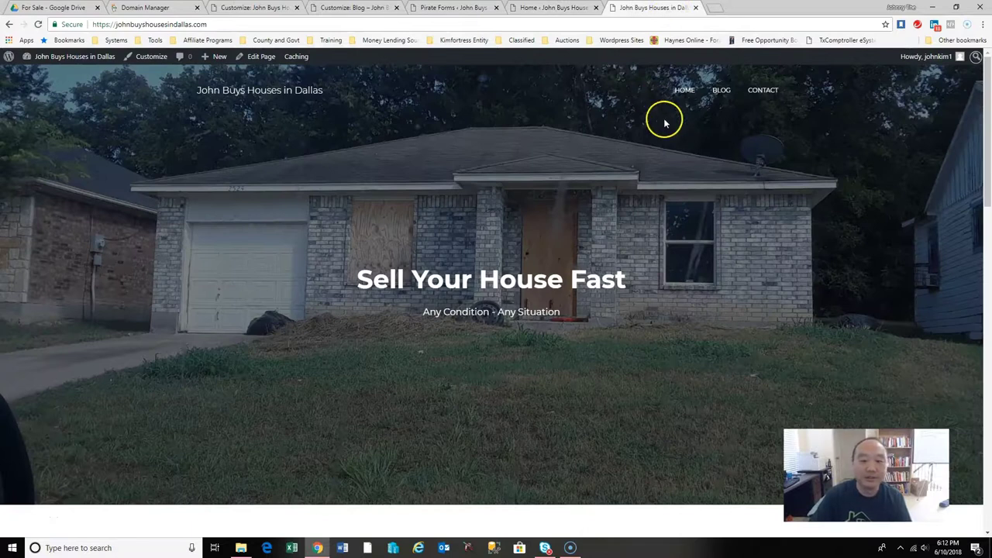
{"action": "left_click_drag", "start_coordinate": [986, 165], "coordinate": [990, 316]}
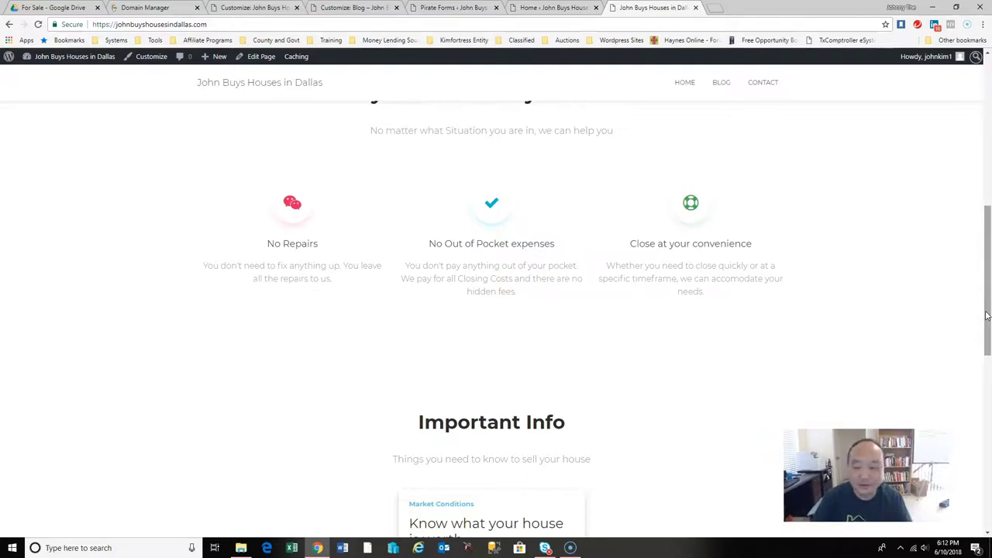
{"action": "left_click_drag", "start_coordinate": [987, 316], "coordinate": [988, 487]}
{"action": "scroll", "coordinate": [754, 200], "scroll_direction": "up", "scroll_amount": 7}
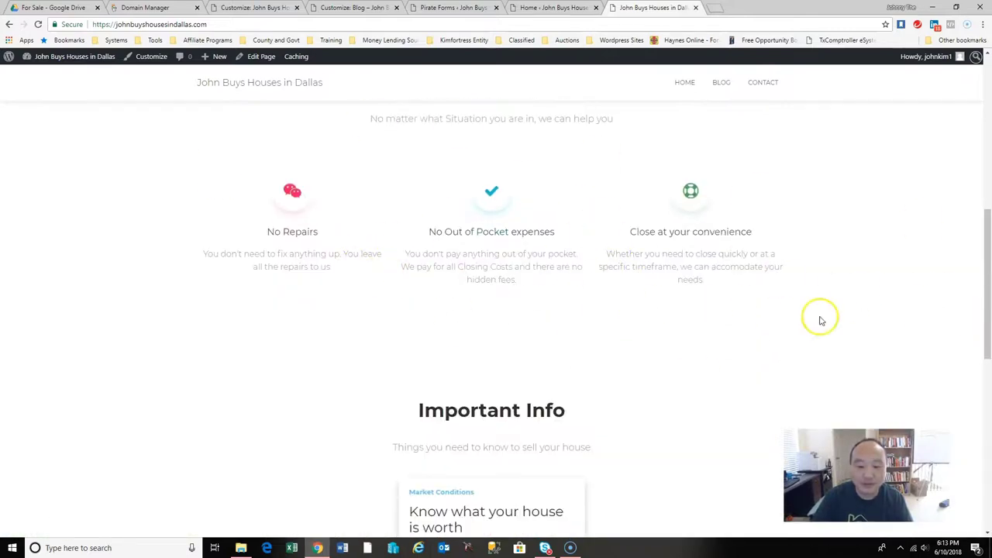
{"action": "left_click_drag", "start_coordinate": [981, 332], "coordinate": [981, 182]}
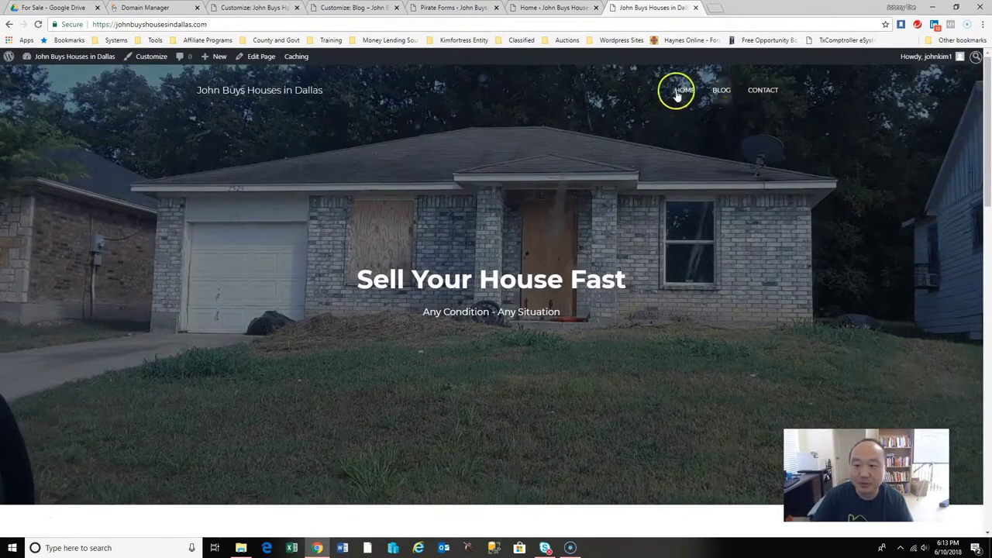